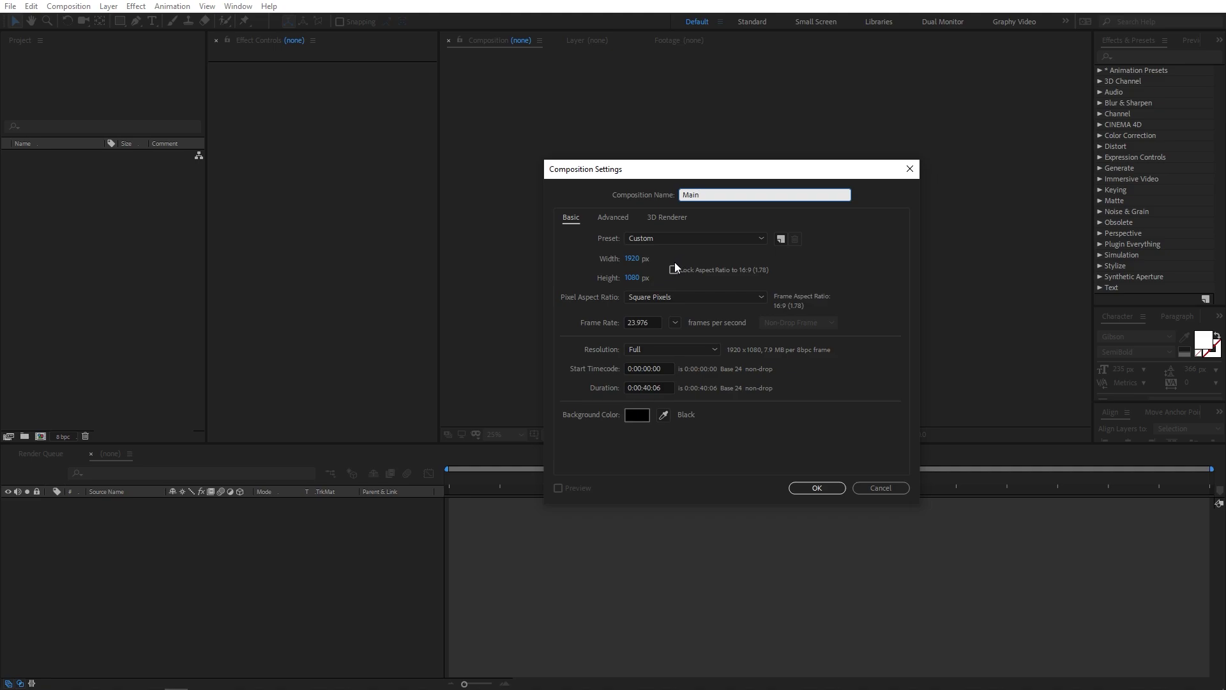
# Set the Main composition to a 0:00:03:00 duration at 24 fps and create it
pyautogui.click(652, 389)
pyautogui.doubleClick(652, 389)
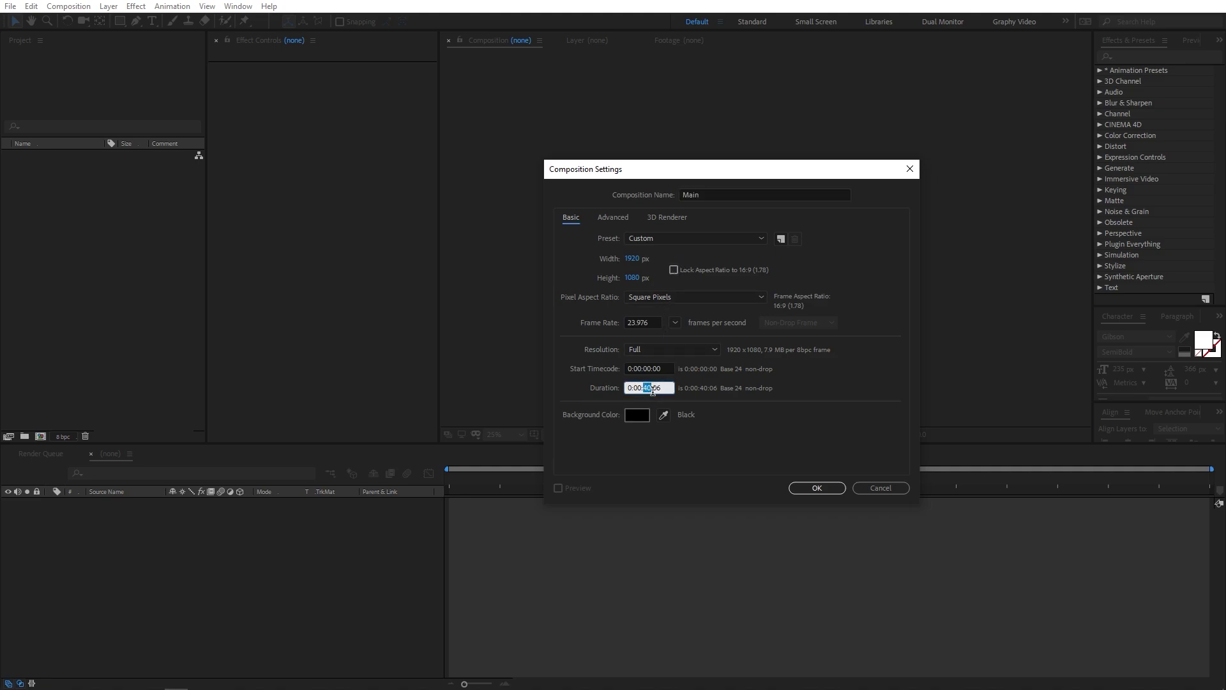
pyautogui.write('3')
pyautogui.press('BackSpace')
pyautogui.write('0')
pyautogui.click(675, 324)
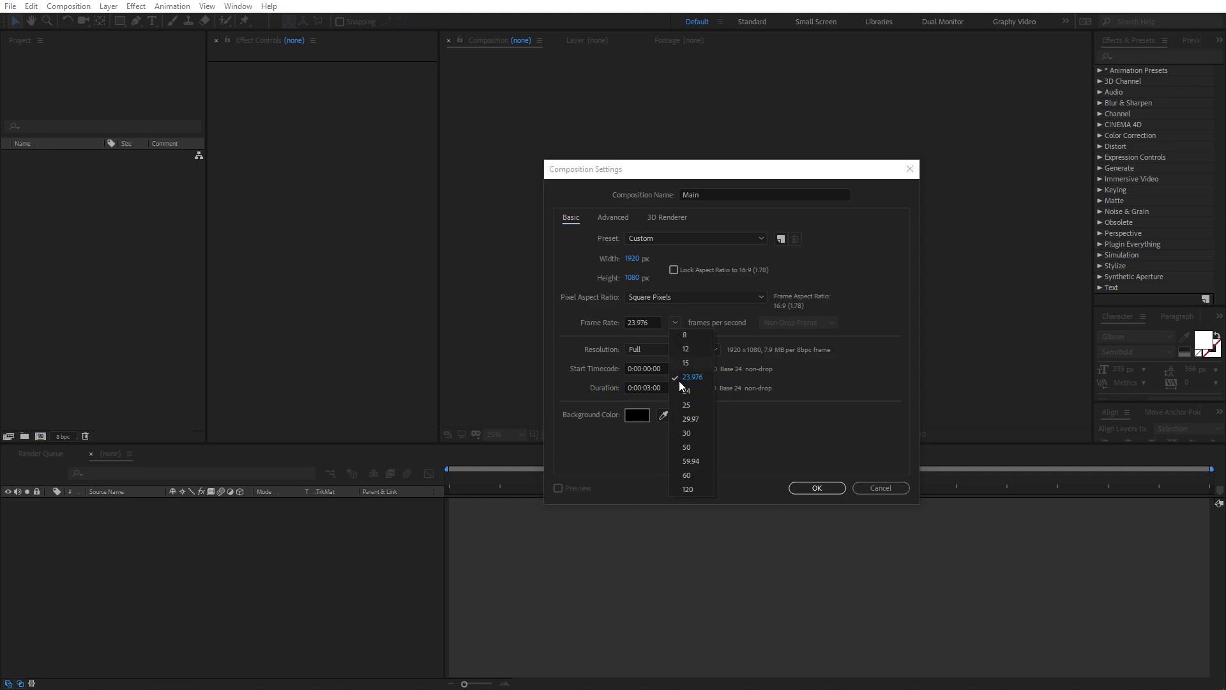
pyautogui.click(689, 392)
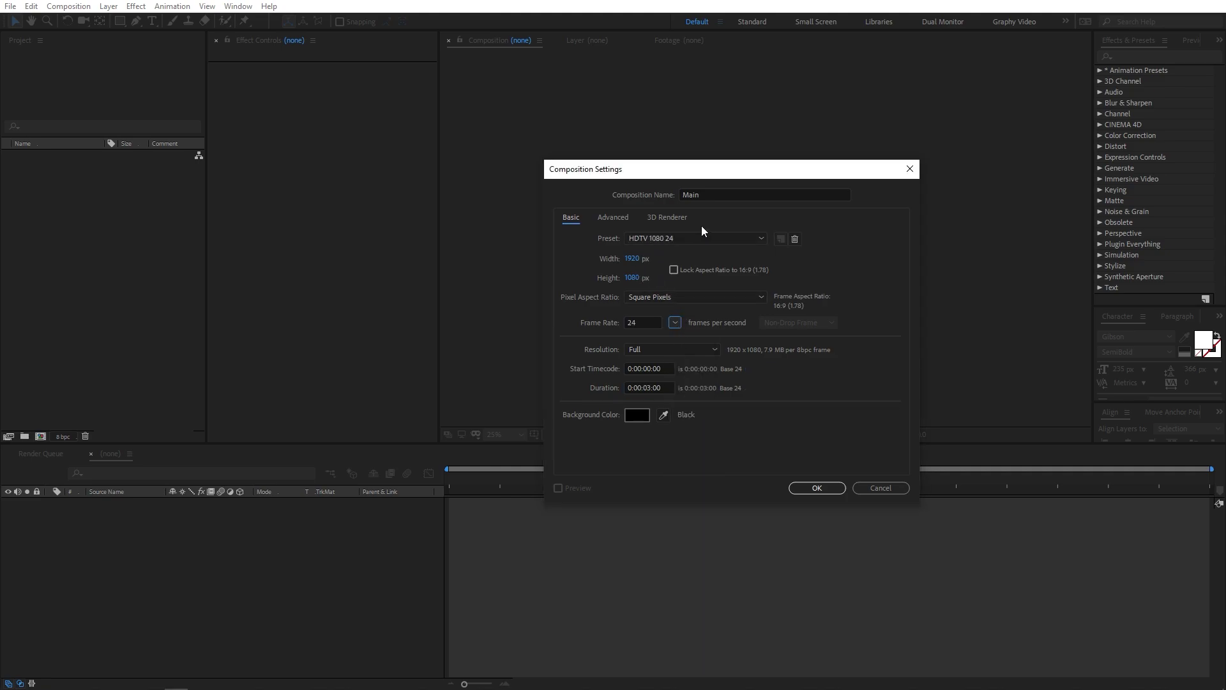
pyautogui.click(807, 487)
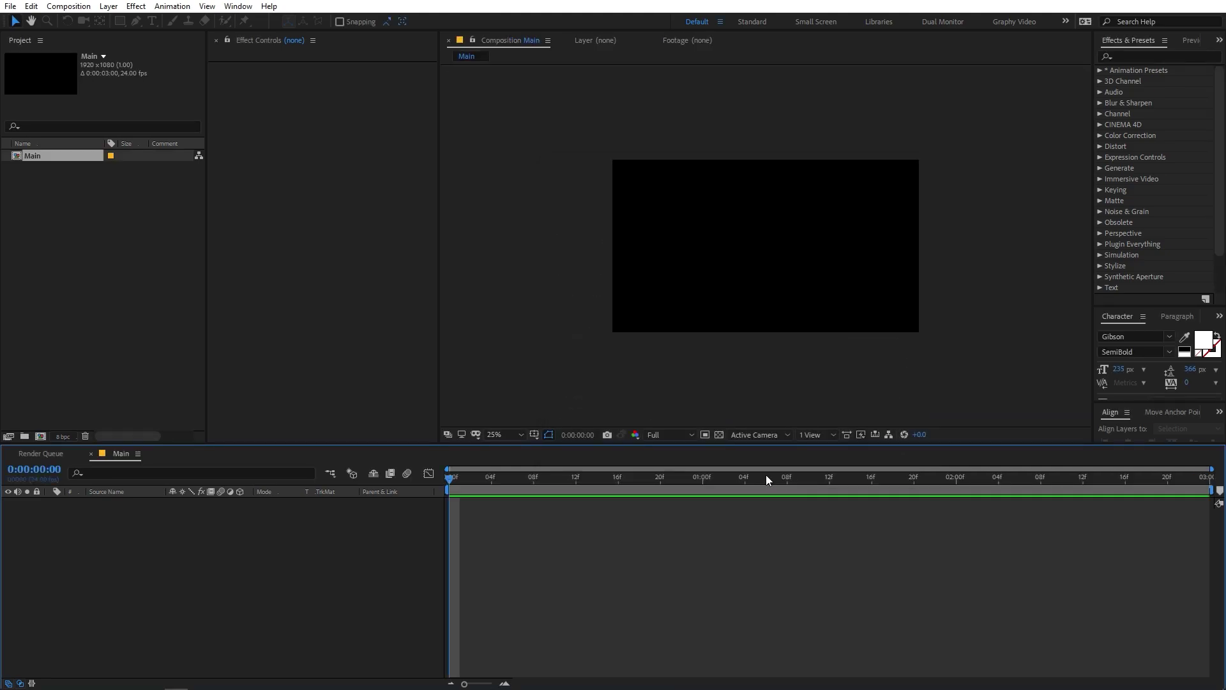
# Add a comp-size 1920x1080 solid named BG coloured blue #006CFF
pyautogui.rightClick(246, 593)
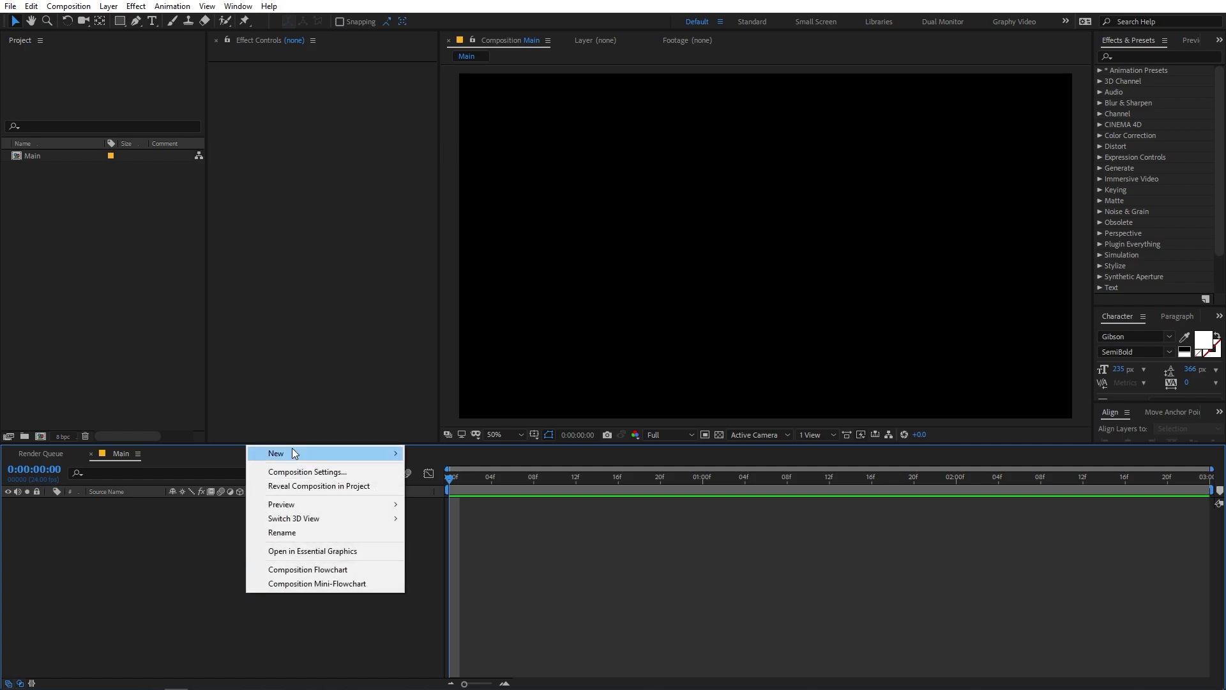
pyautogui.moveTo(292, 449)
pyautogui.click(479, 482)
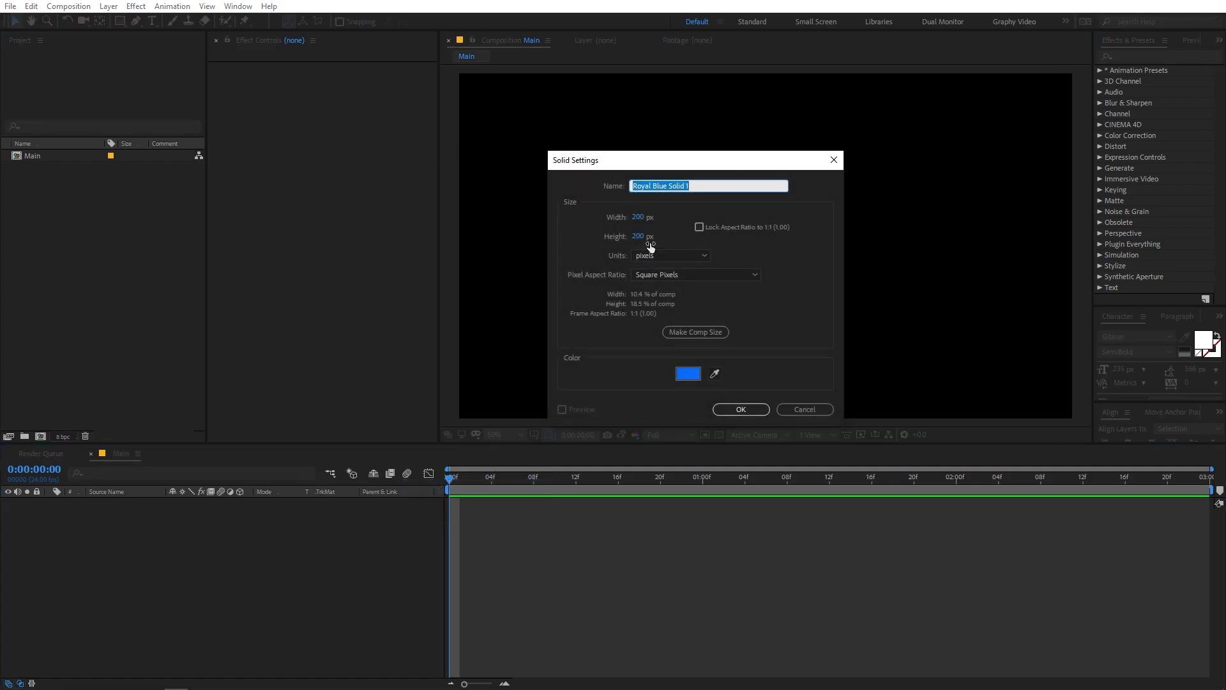
pyautogui.write('BG')
pyautogui.click(683, 332)
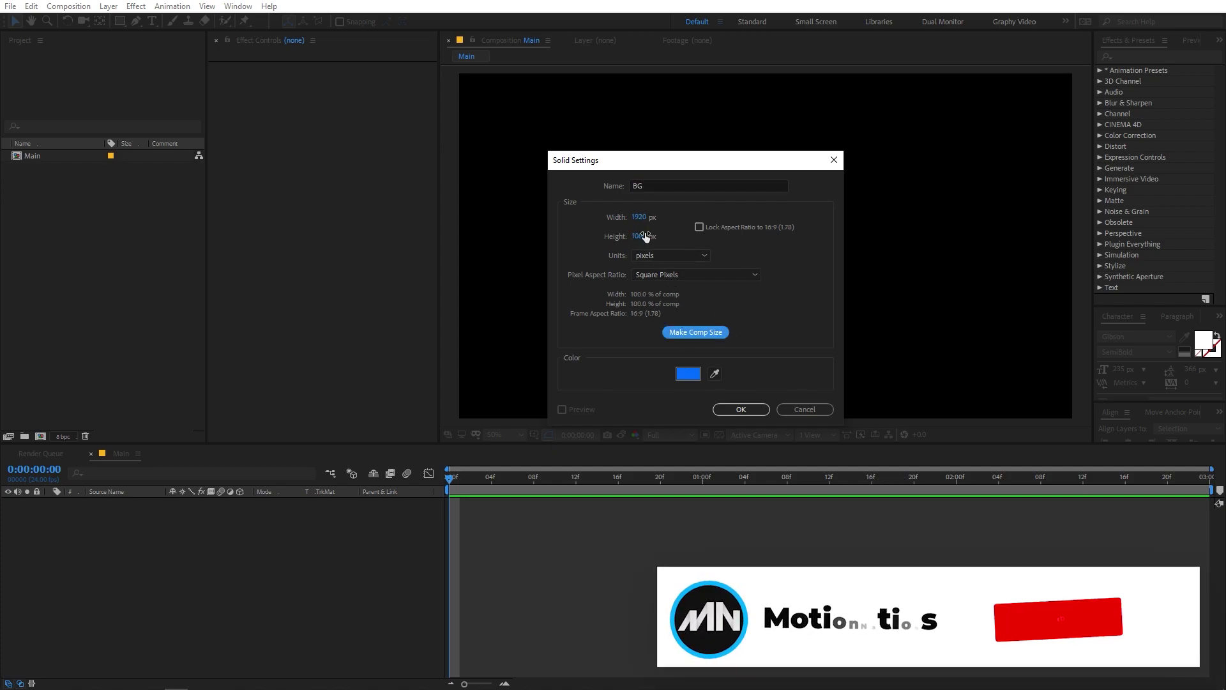
pyautogui.click(688, 374)
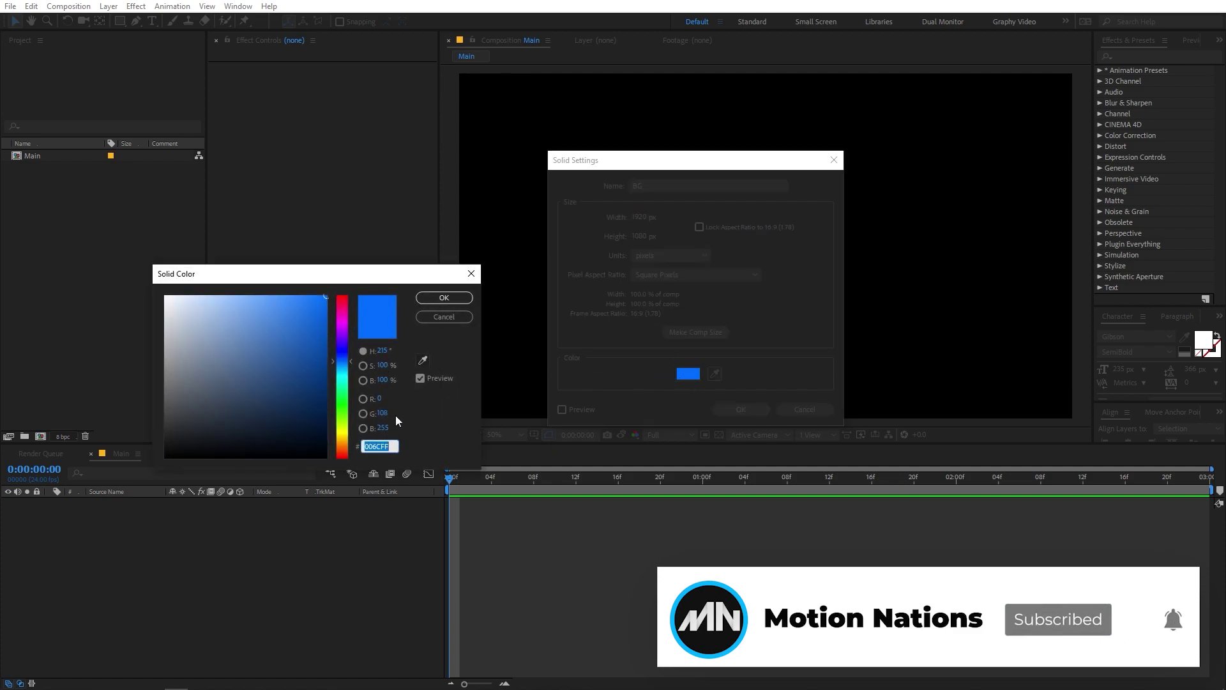
pyautogui.click(444, 299)
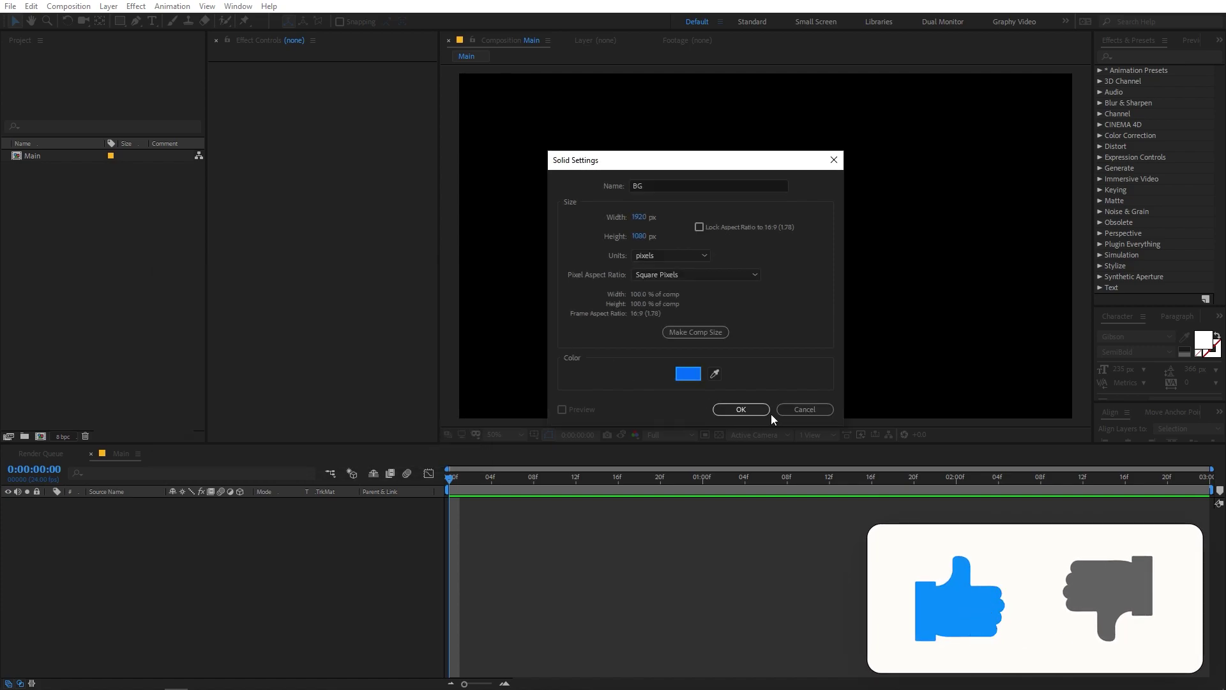
pyautogui.click(762, 412)
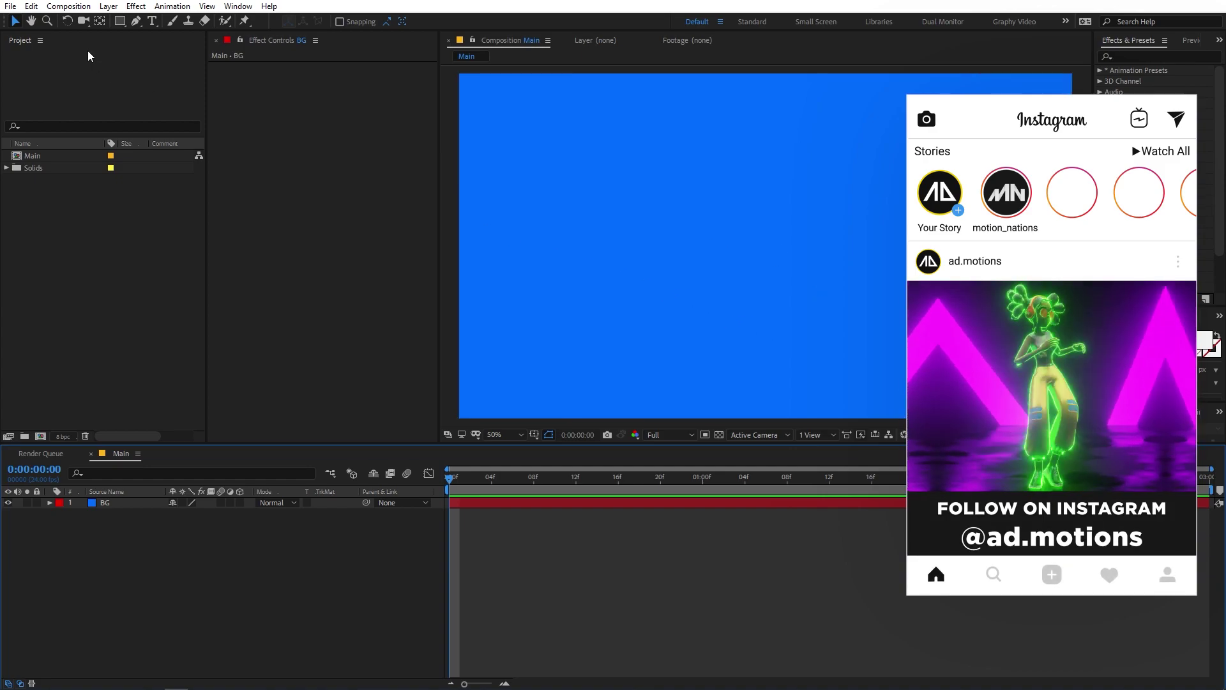
# Draw a small circle at the comp centre with the Ellipse Tool
pyautogui.moveTo(120, 21); pyautogui.dragTo(171, 46)
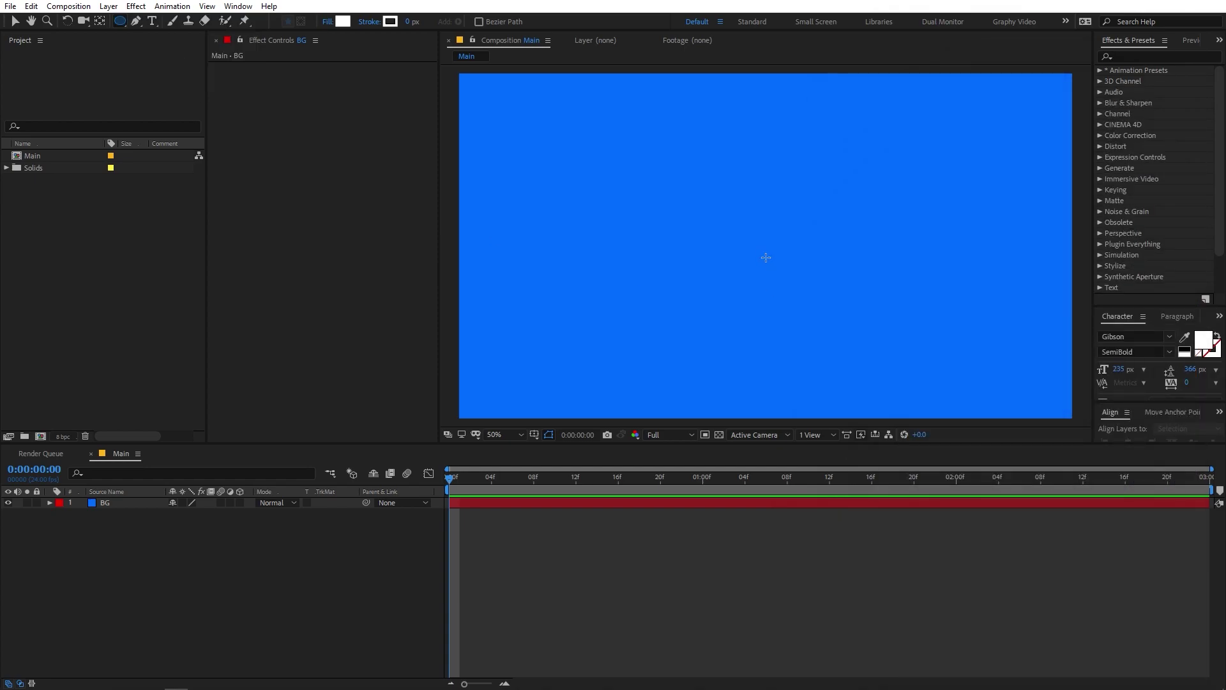
pyautogui.moveTo(777, 243); pyautogui.dragTo(744, 197)
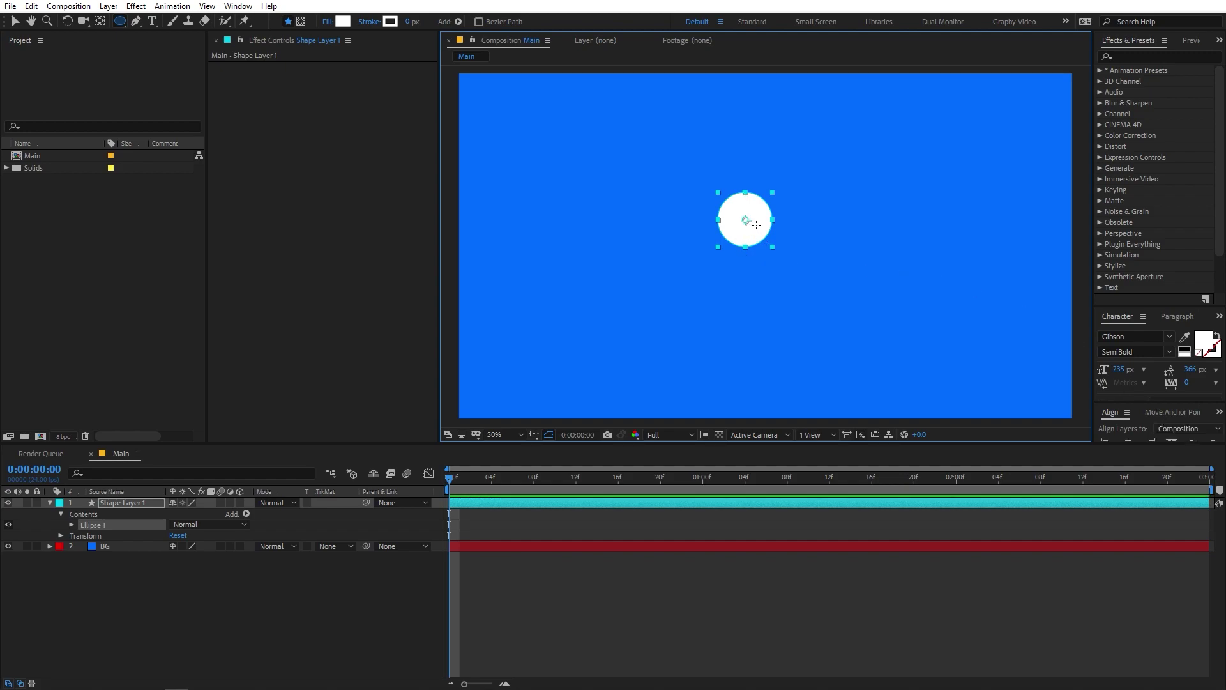
pyautogui.click(15, 21)
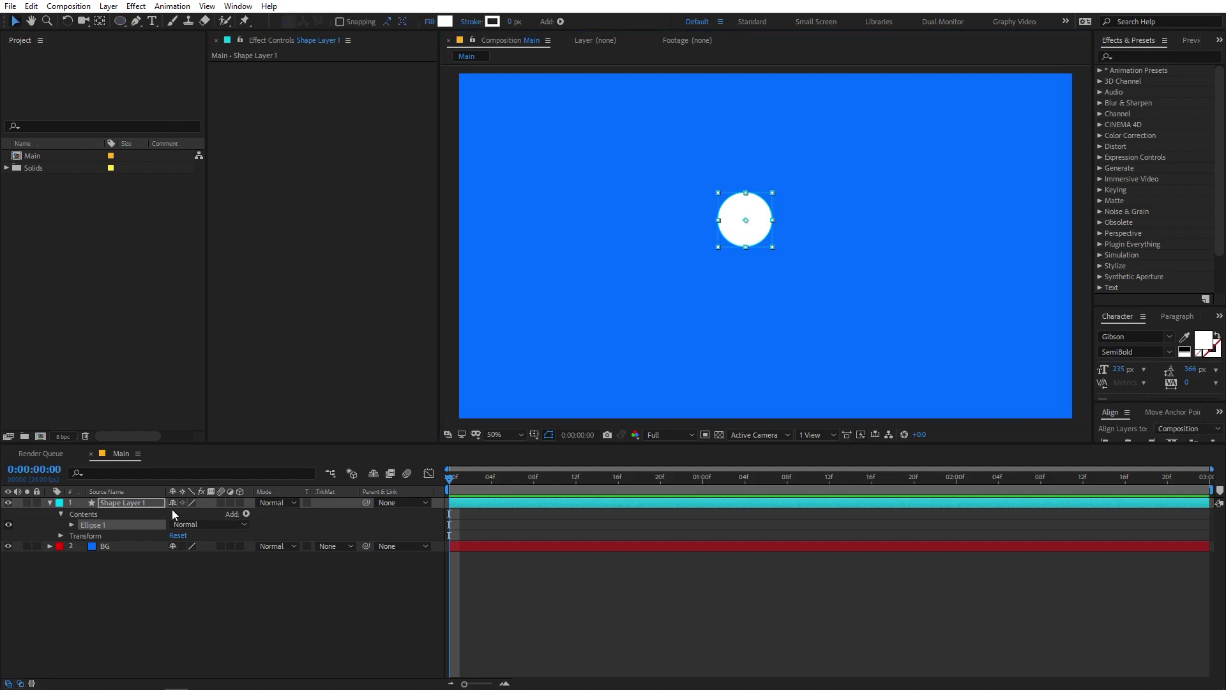
# Centre Shape Layer 1's anchor point, then return to the Selection tool (V)
pyautogui.click(127, 502)
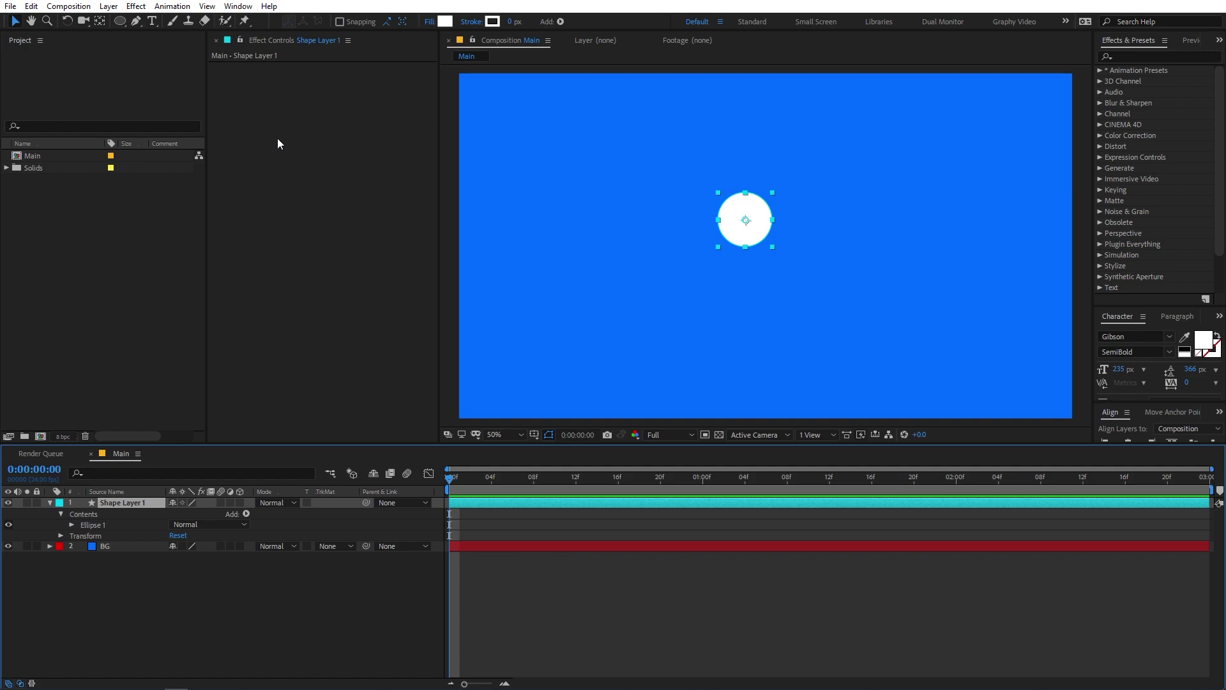
pyautogui.click(100, 22)
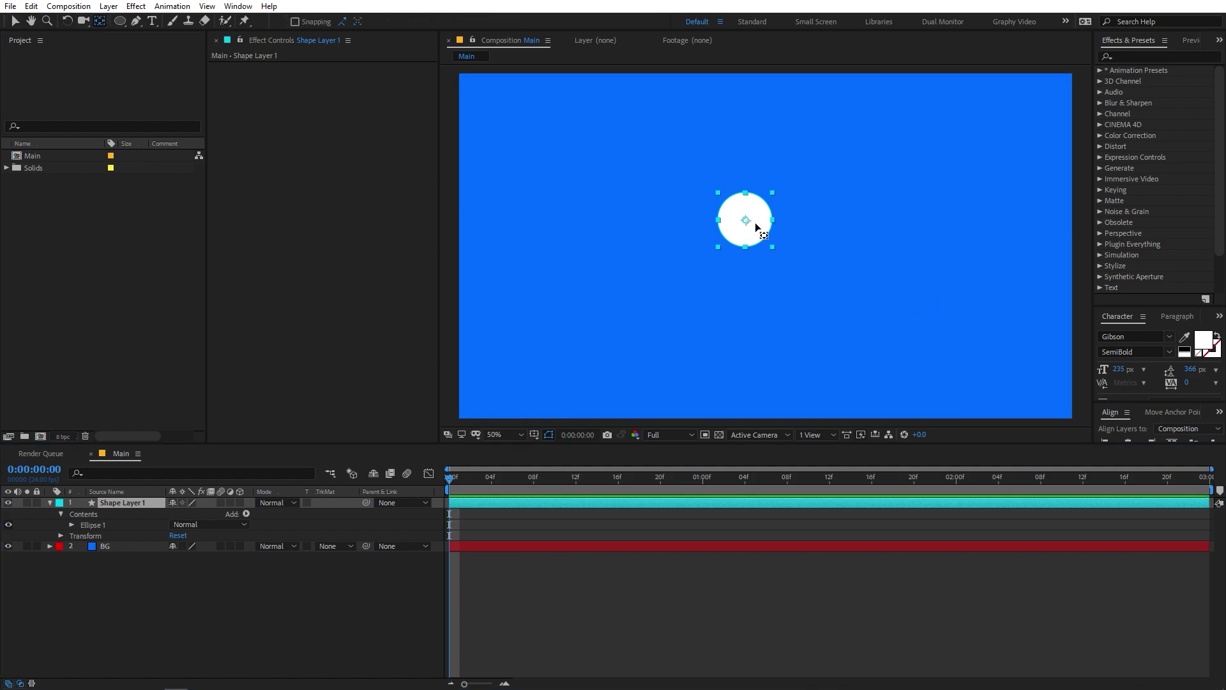
pyautogui.click(113, 505)
pyautogui.press('v')
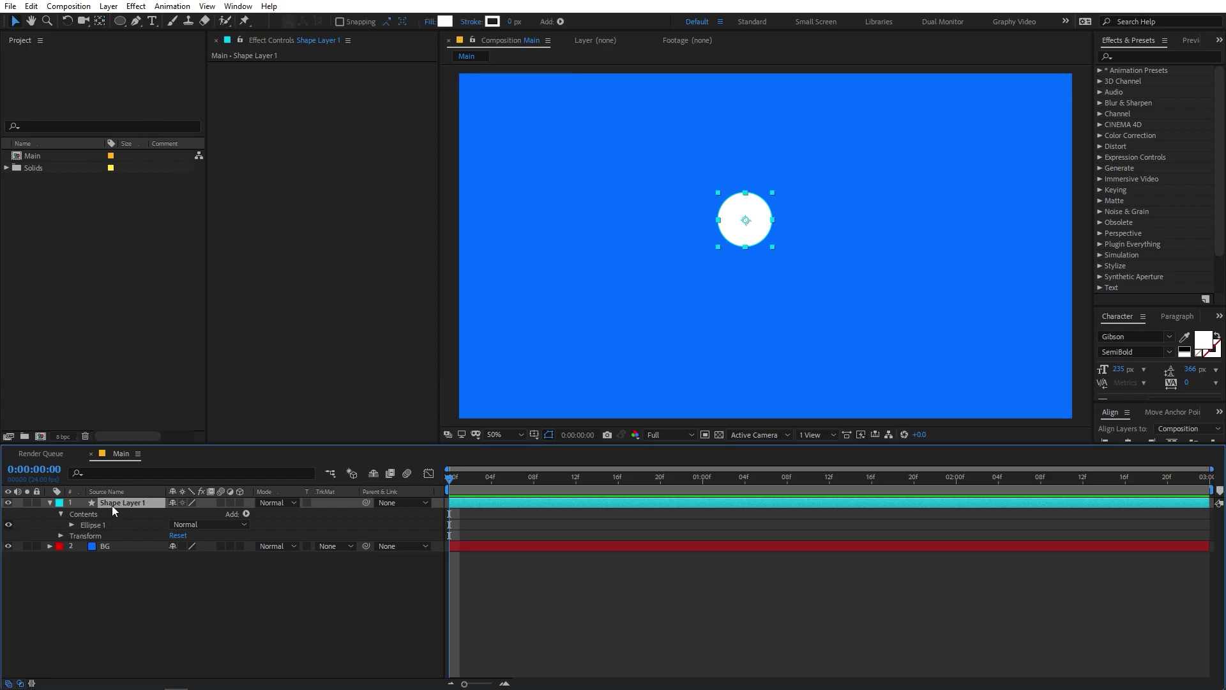
# Set the circle's fill to None and its stroke width to 21 px
pyautogui.click(437, 23)
pyautogui.click(259, 69)
pyautogui.click(314, 142)
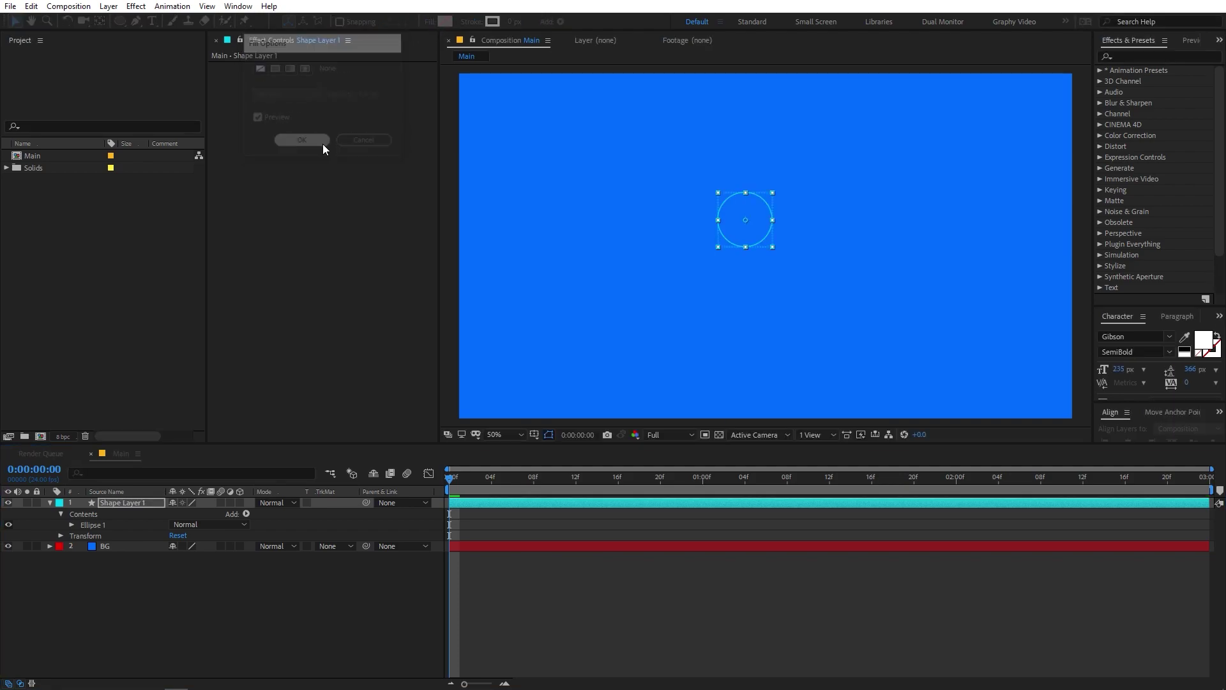
pyautogui.moveTo(512, 22); pyautogui.dragTo(533, 30)
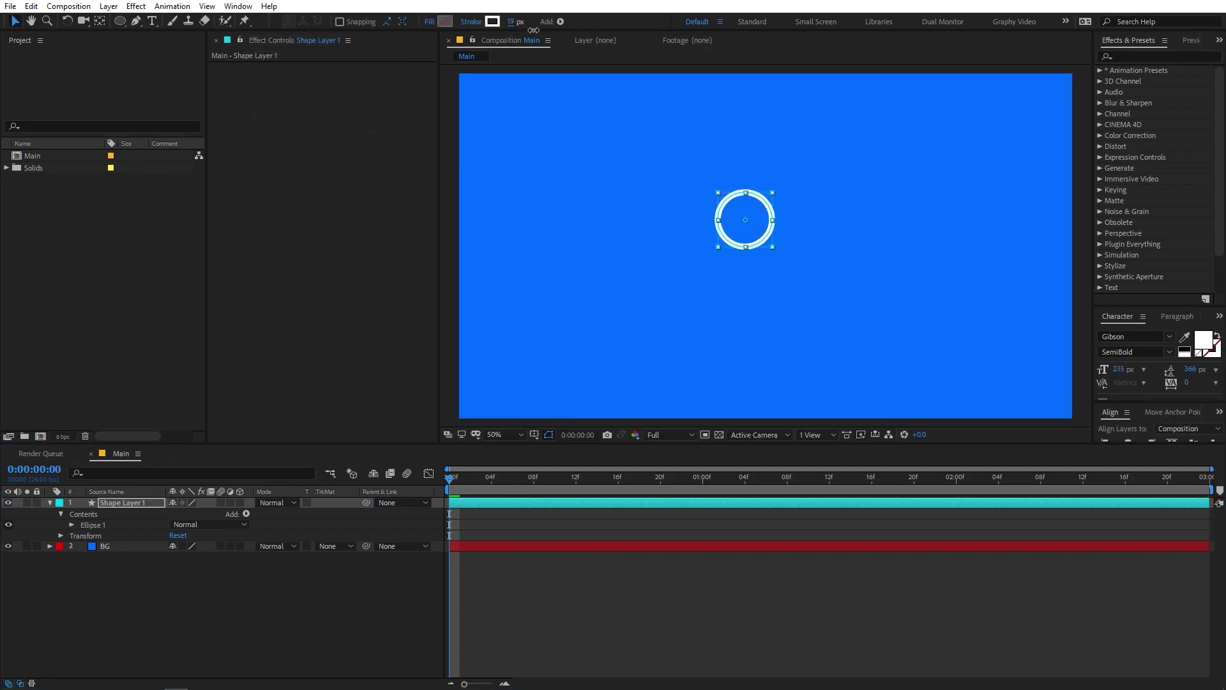
pyautogui.click(516, 25)
pyautogui.write('21')
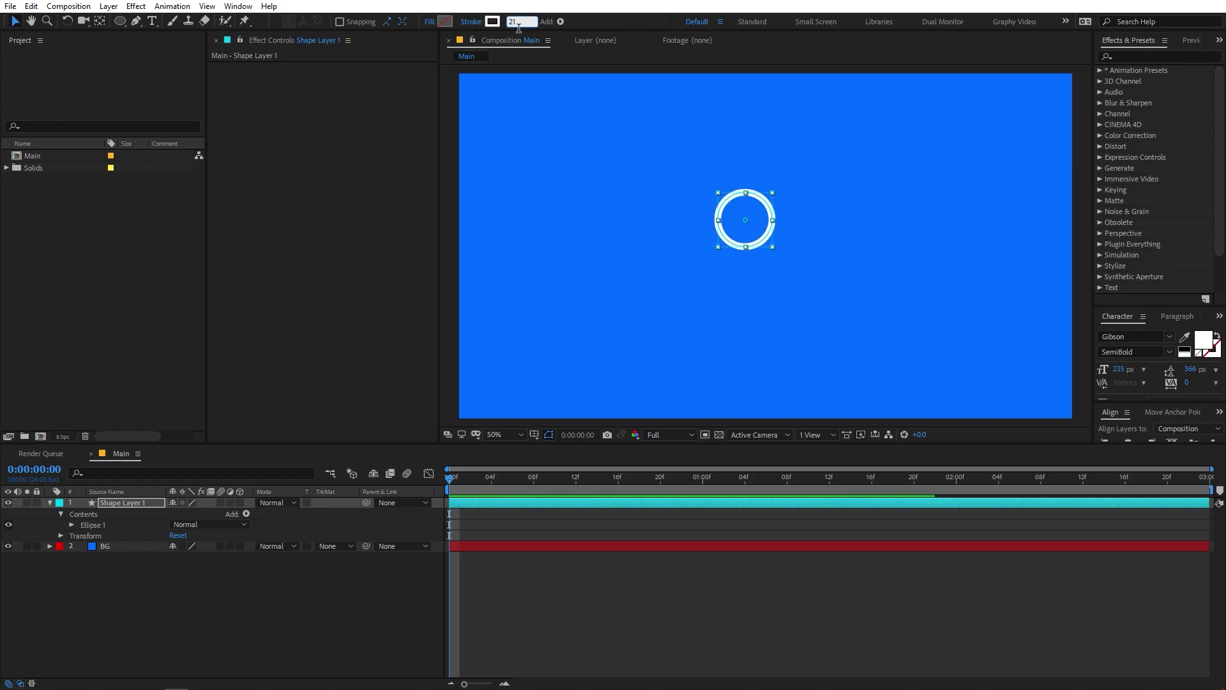
pyautogui.press('Return')
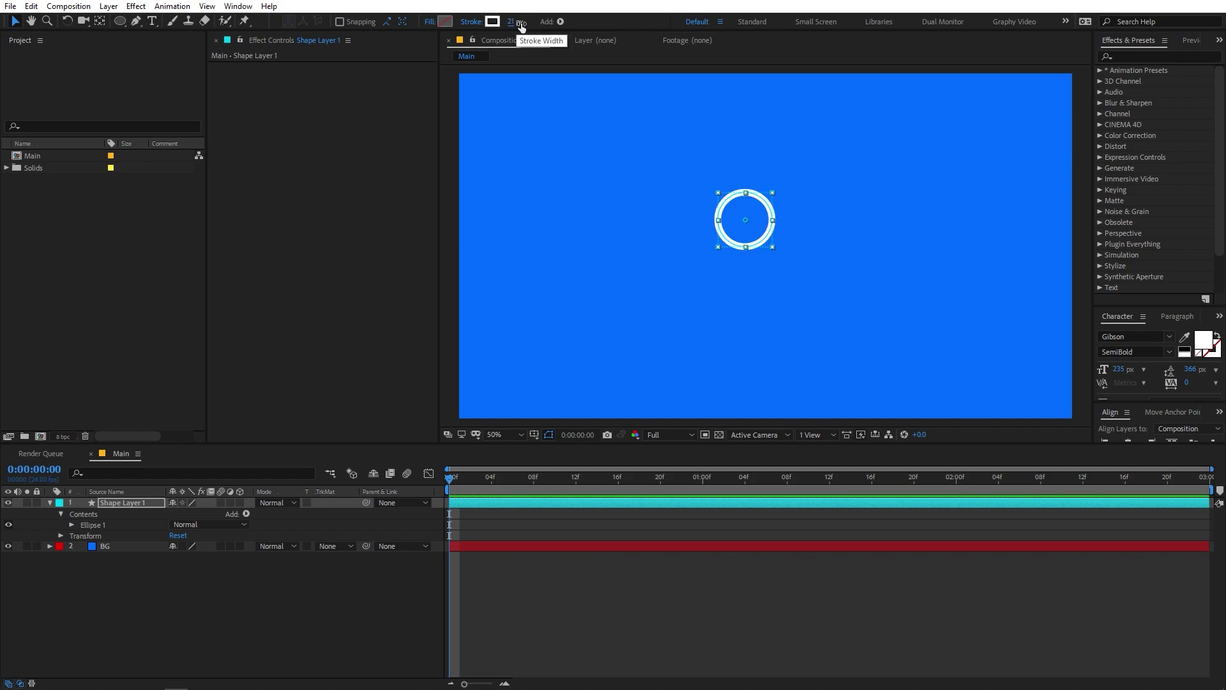
# Add Trim Paths to the ellipse
pyautogui.click(70, 524)
pyautogui.click(246, 513)
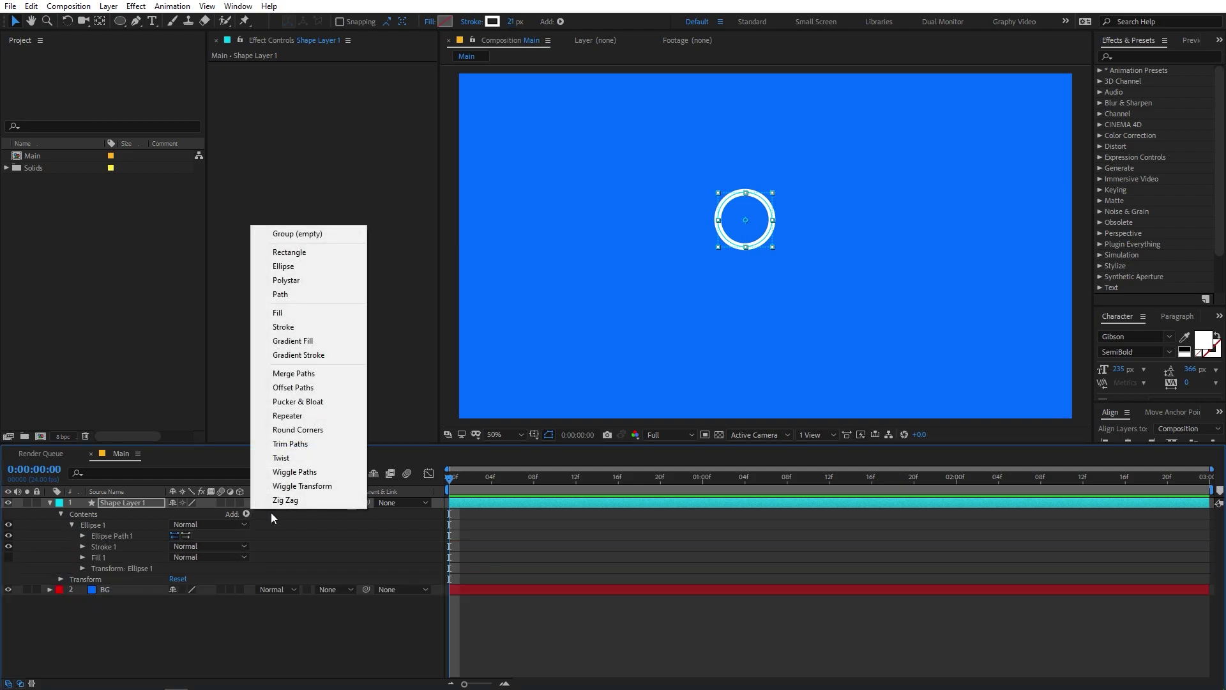
pyautogui.click(290, 444)
pyautogui.click(83, 547)
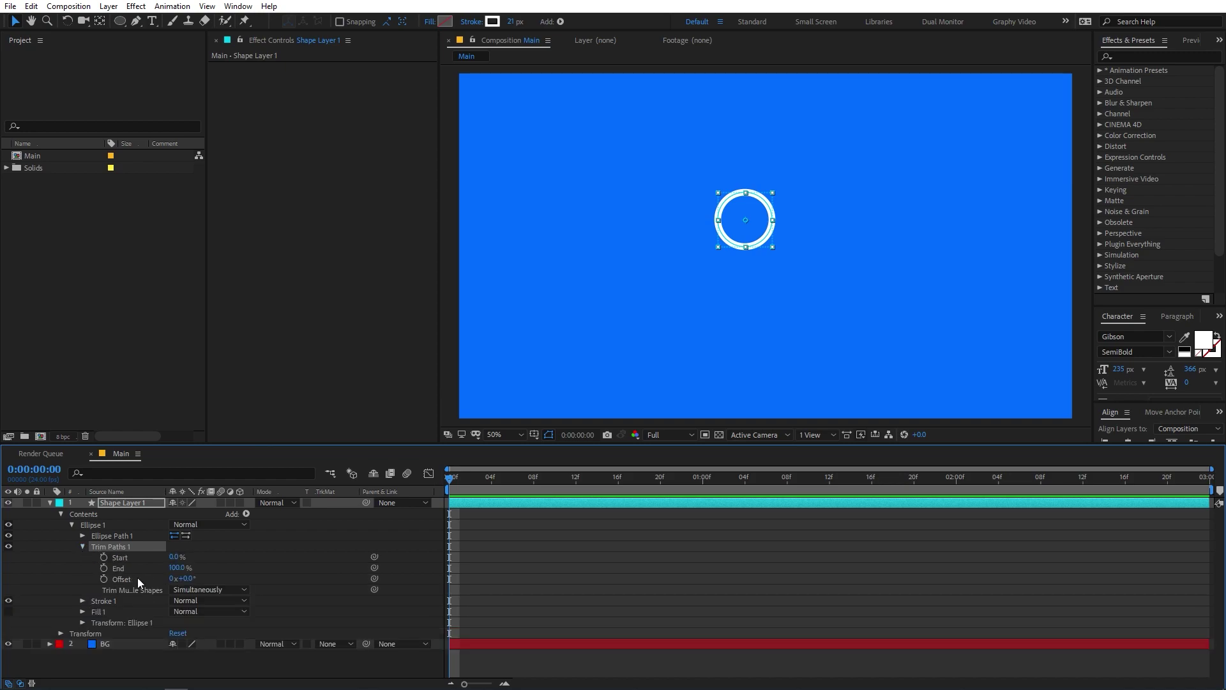
# Set Trim Paths to Start 52%, End 80%, Offset -58° to leave a short arc
pyautogui.moveTo(174, 558); pyautogui.dragTo(207, 560)
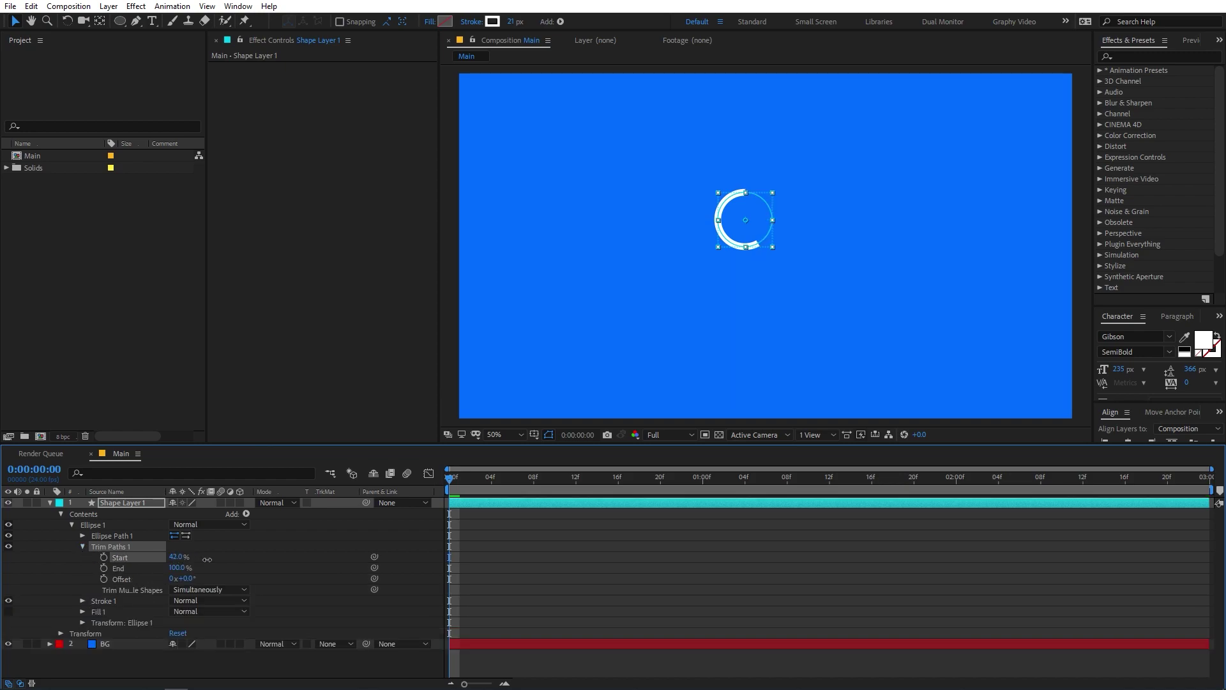
pyautogui.click(179, 558)
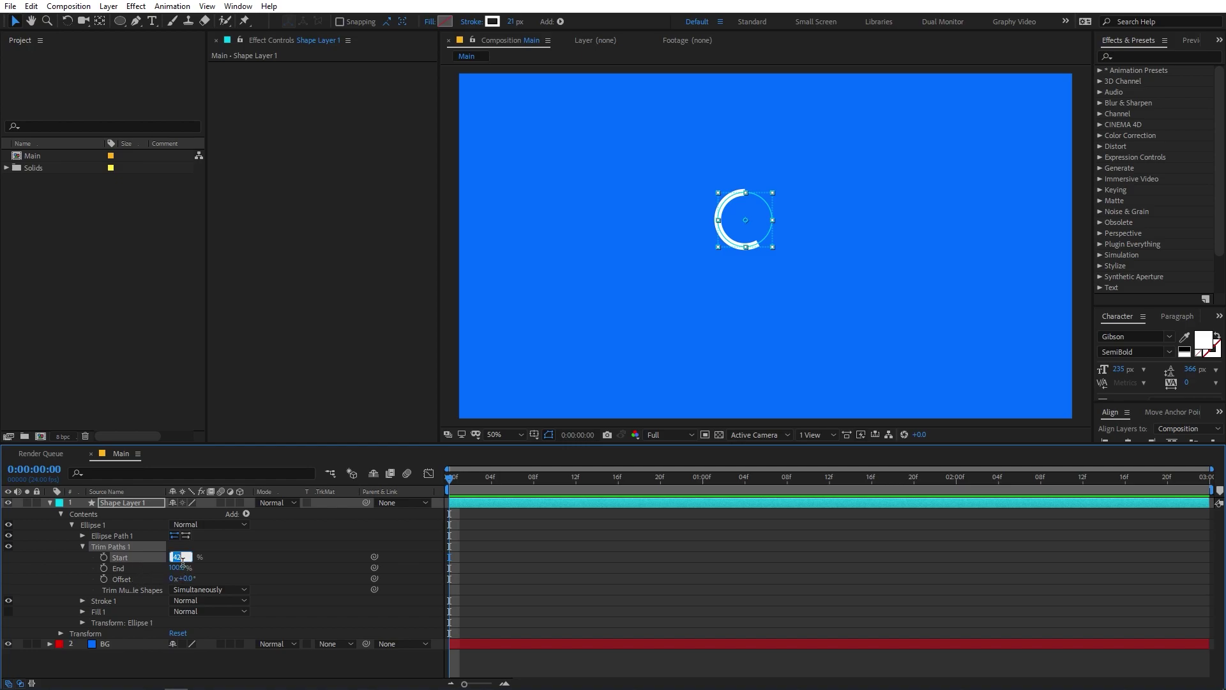
pyautogui.write('5')
pyautogui.press('Tab')
pyautogui.write('85')
pyautogui.press('BackSpace')
pyautogui.write('0')
pyautogui.press('Tab')
pyautogui.write('-')
pyautogui.press('Return')
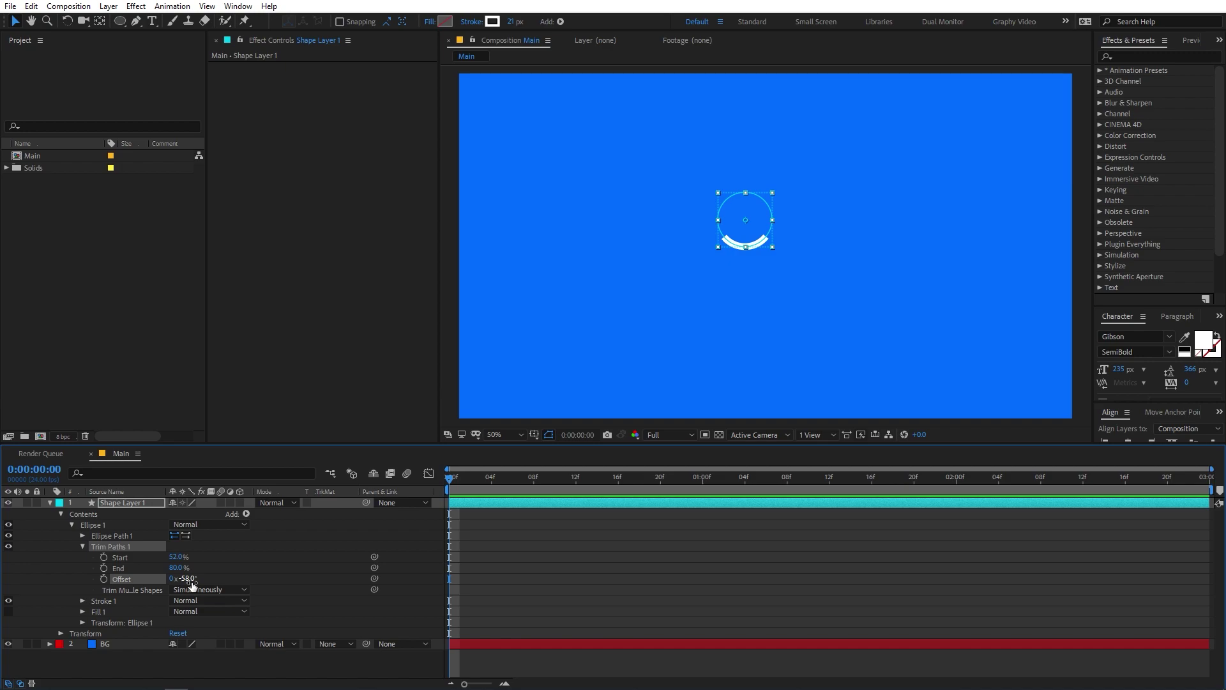
pyautogui.click(608, 578)
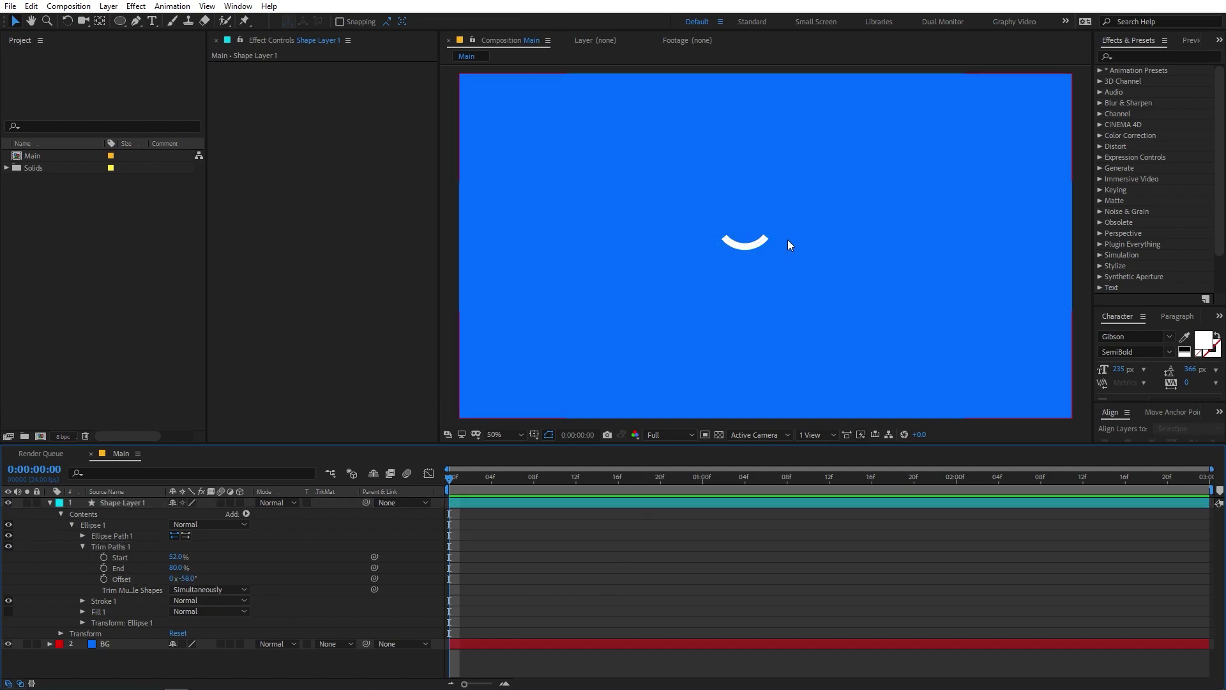
# Give the smile arc's stroke rounded line caps
pyautogui.click(81, 601)
pyautogui.click(193, 639)
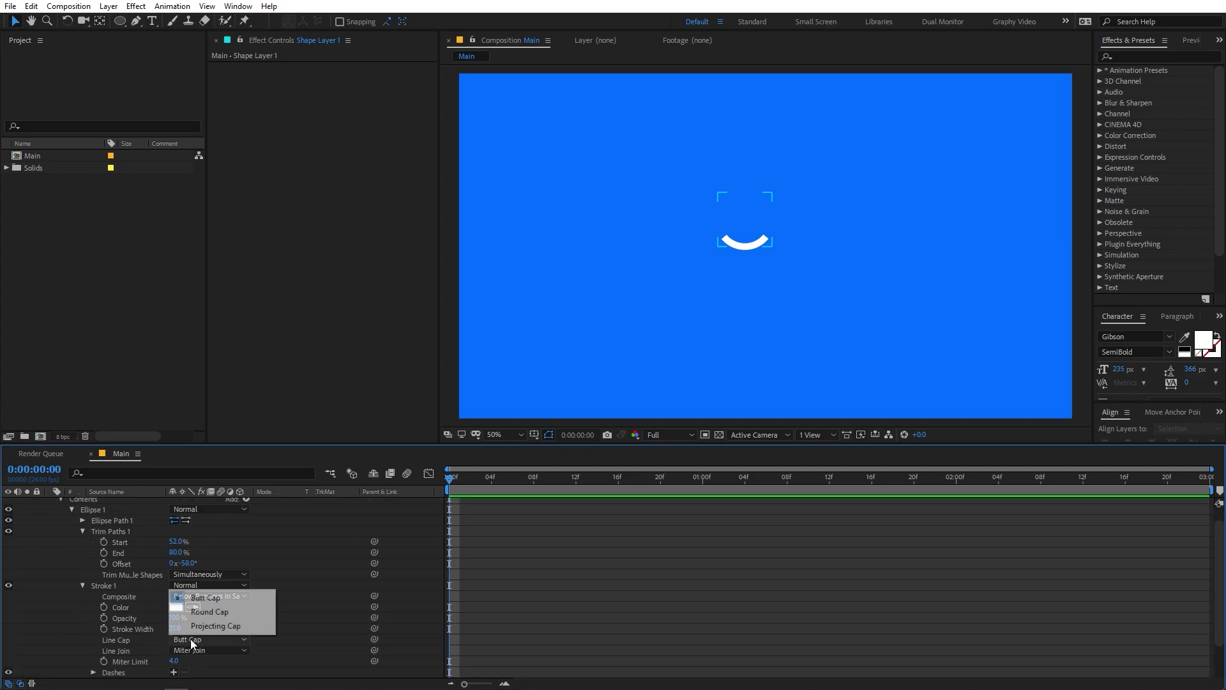
pyautogui.click(243, 614)
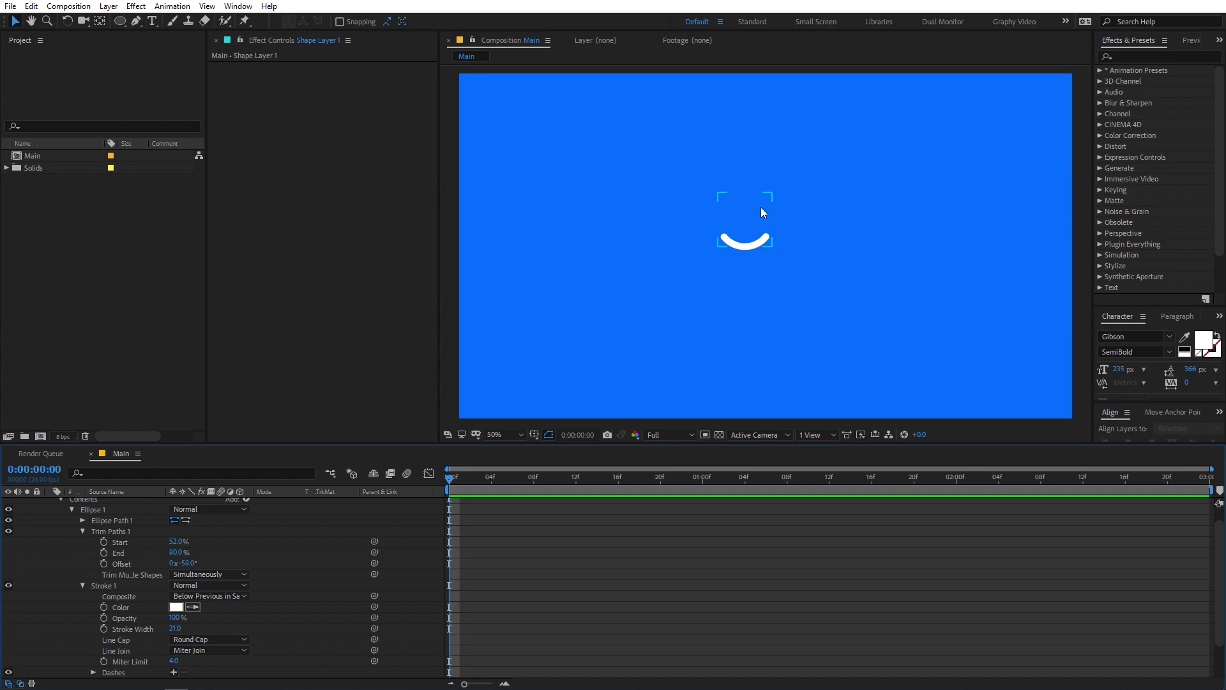
pyautogui.scroll(2, 761, 207)
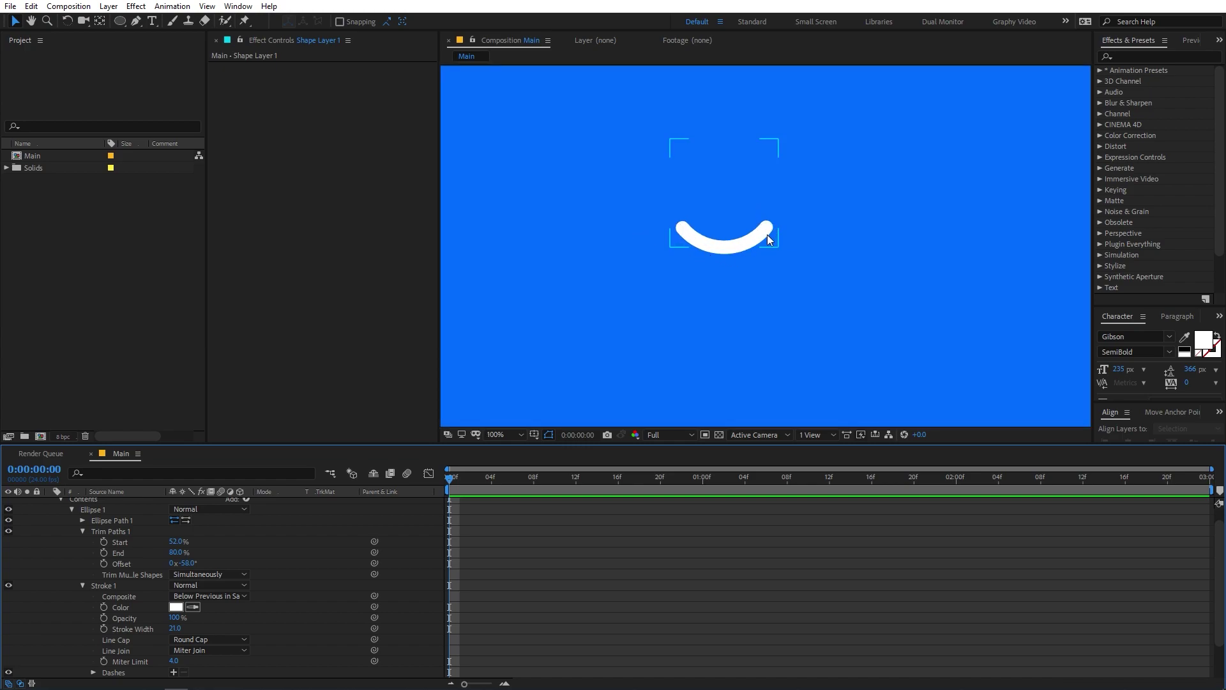
pyautogui.scroll(1, 161, 551)
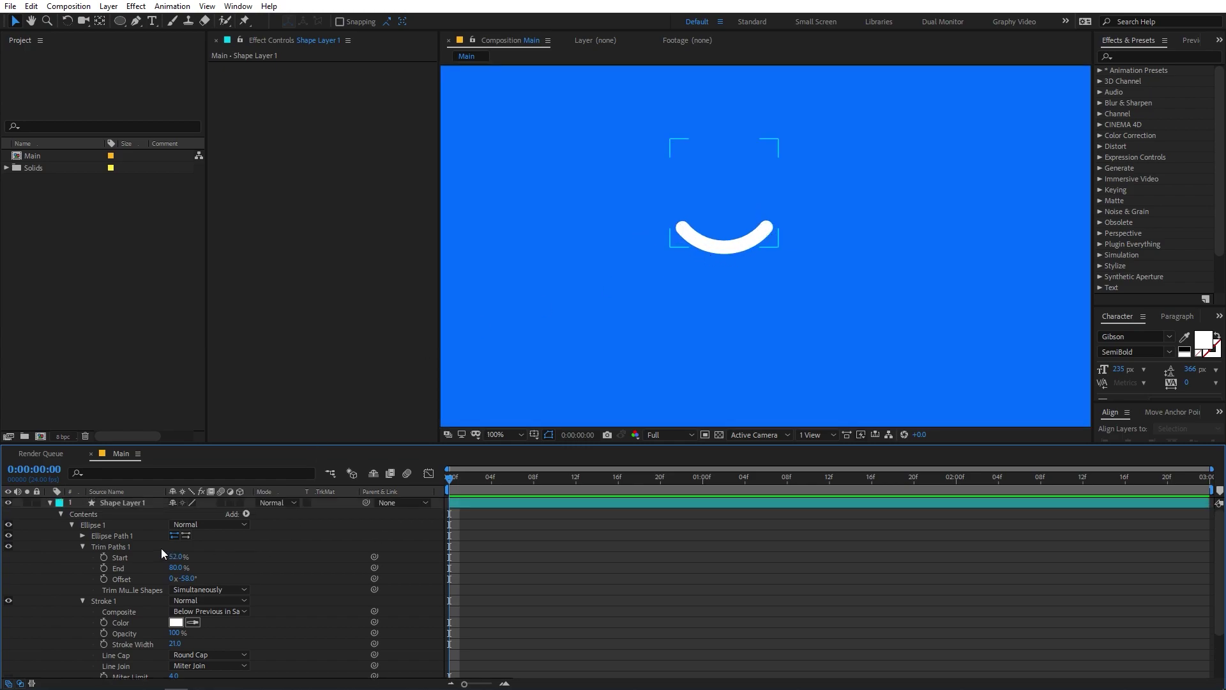
# Scale Shape Layer 1 to 88% X, 100% Y to narrow the smile
pyautogui.click(121, 505)
pyautogui.press('s')
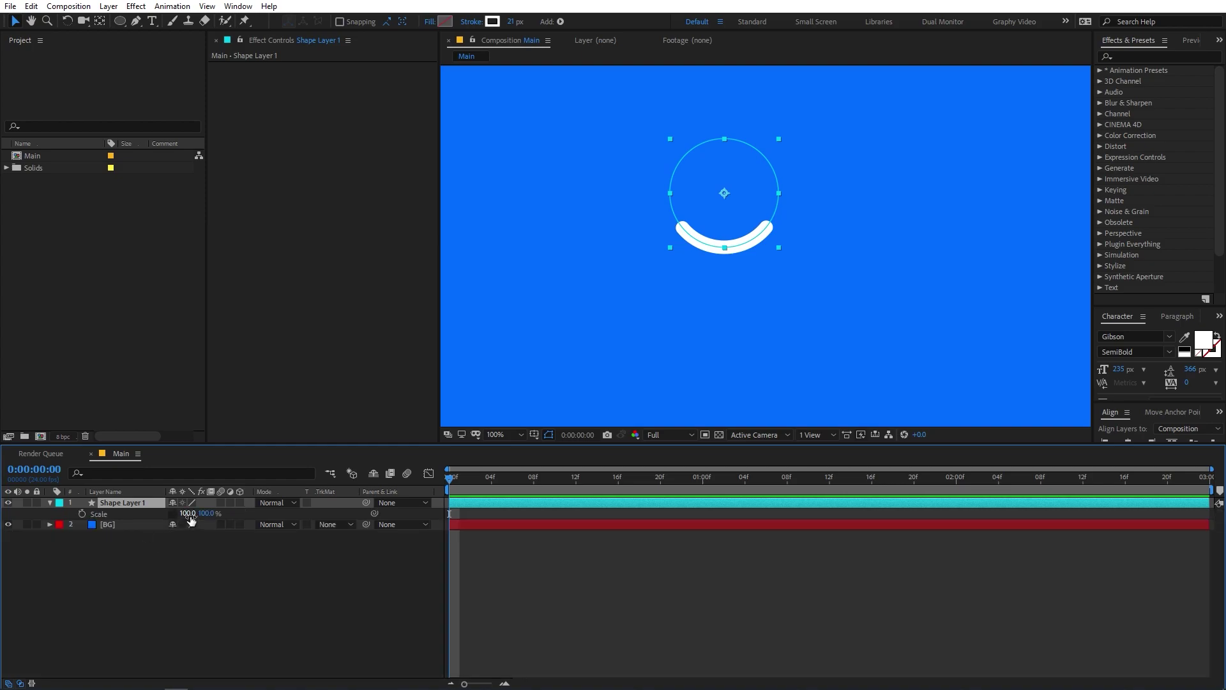
pyautogui.moveTo(188, 514); pyautogui.dragTo(180, 516)
pyautogui.click(211, 572)
pyautogui.scroll(-2, 764, 283)
pyautogui.scroll(2, 764, 280)
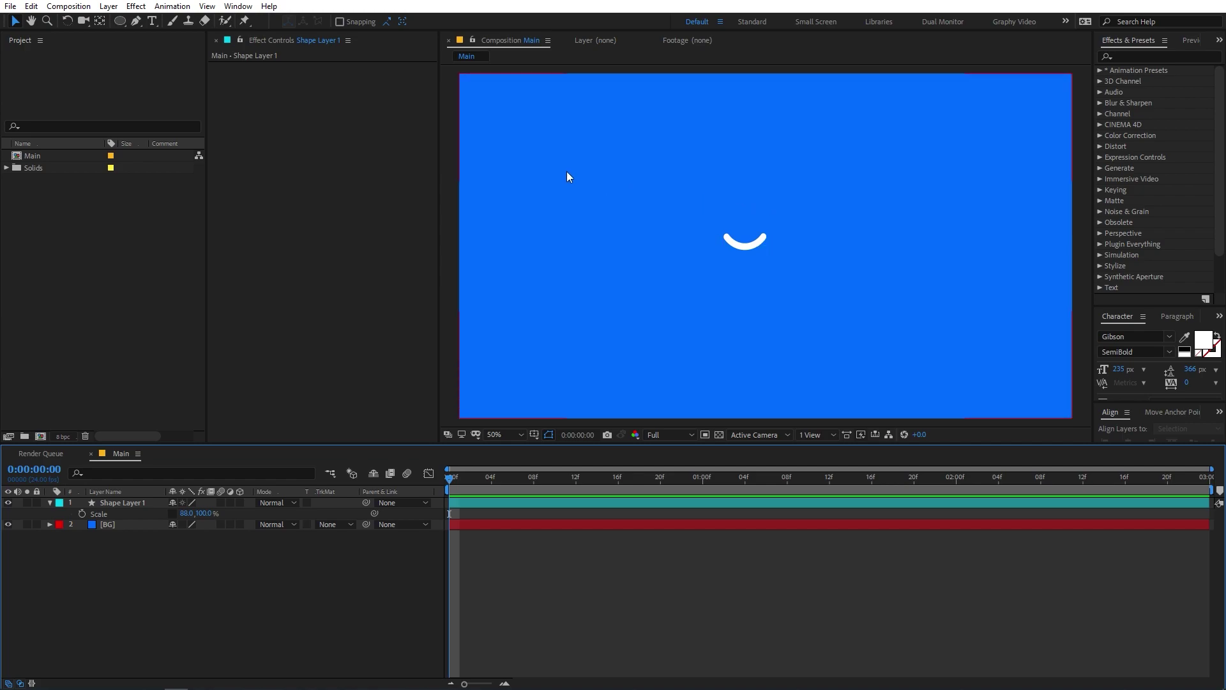
pyautogui.moveTo(120, 21)
pyautogui.mouseDown()
pyautogui.moveTo(189, 47)
pyautogui.moveTo(200, 29)
pyautogui.mouseUp()
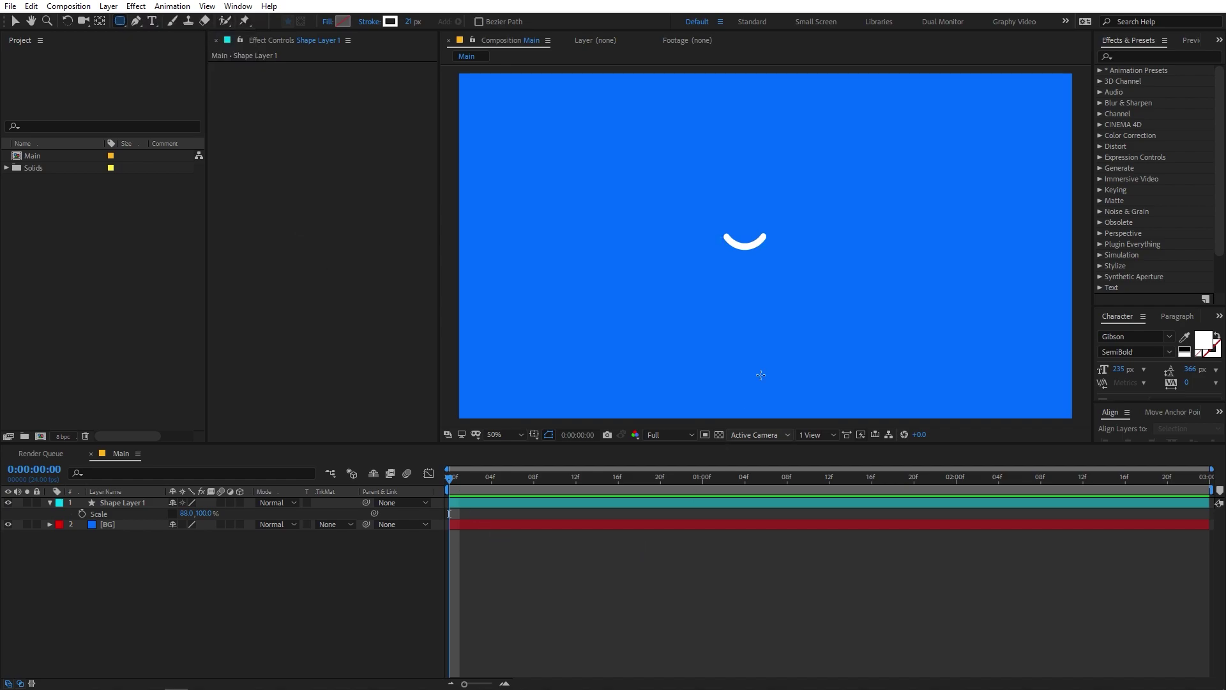
# Draw a small rectangle above the smile with a 0 px stroke and solid white fill
pyautogui.moveTo(720, 196); pyautogui.dragTo(739, 214)
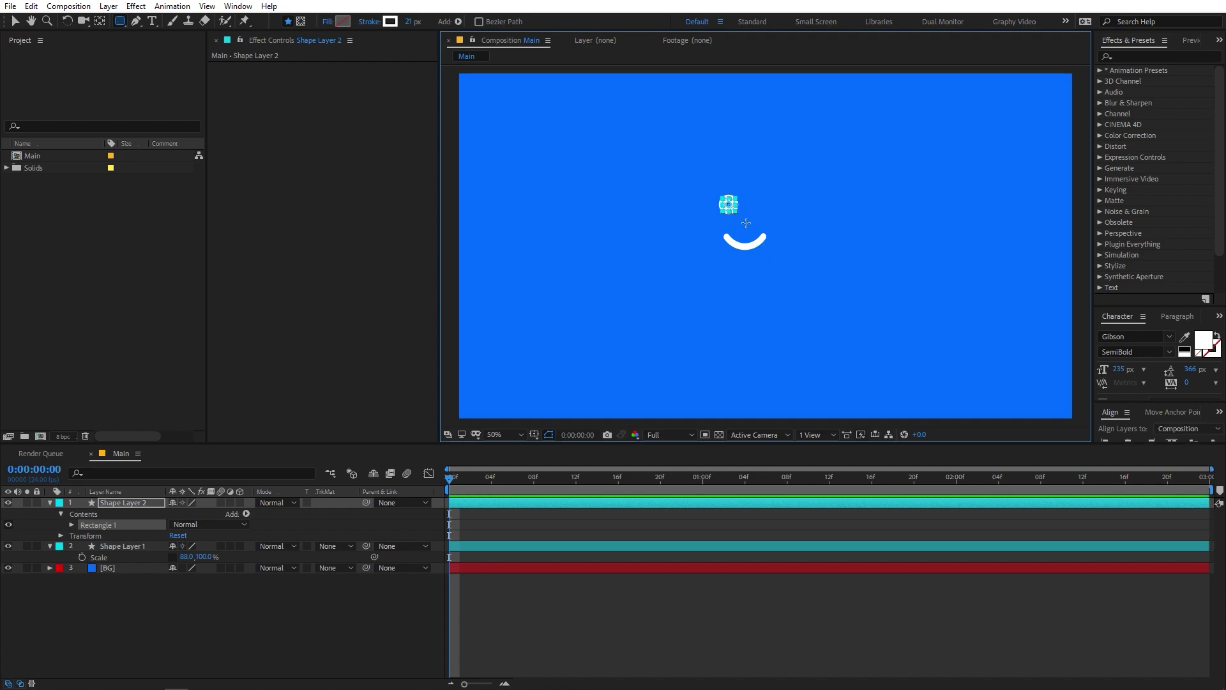
pyautogui.scroll(2, 756, 217)
pyautogui.moveTo(640, 115); pyautogui.dragTo(687, 273)
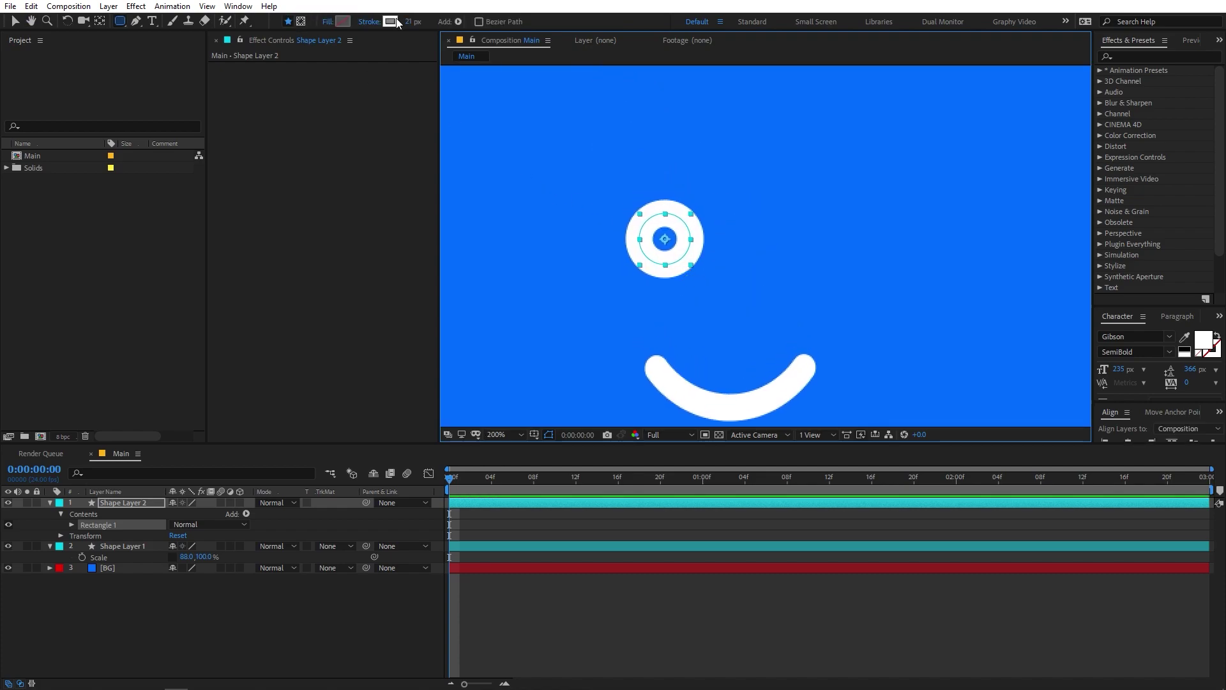
pyautogui.moveTo(411, 23); pyautogui.dragTo(269, 29)
pyautogui.click(328, 21)
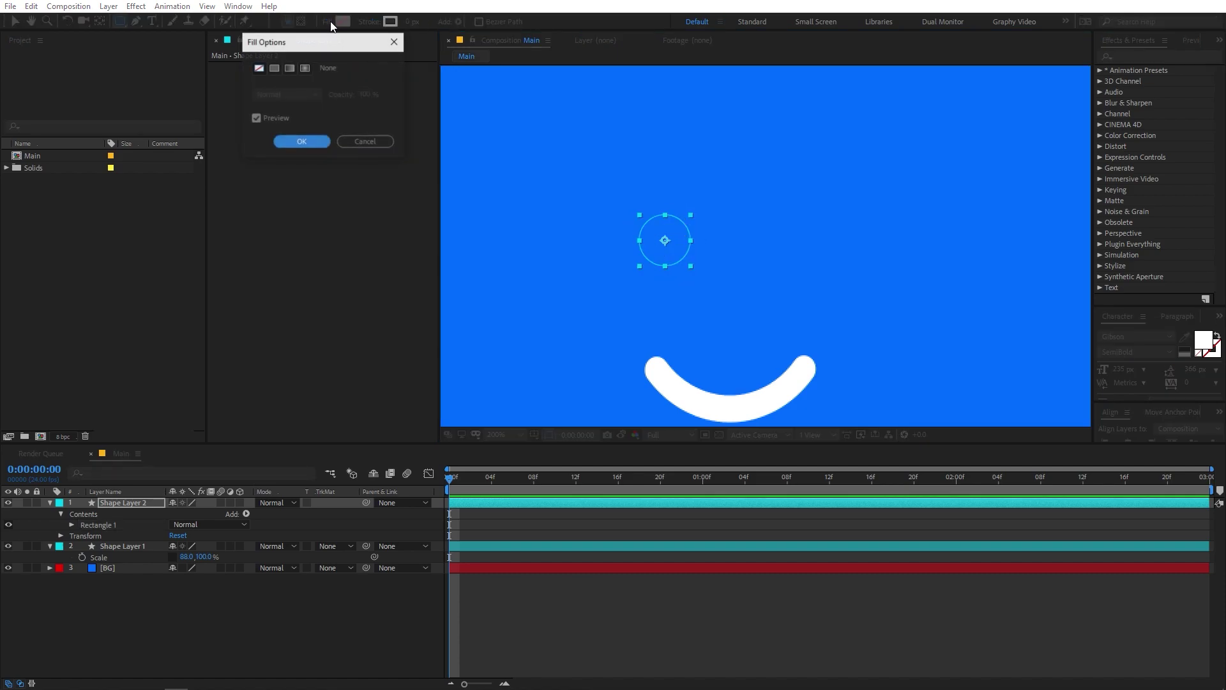
pyautogui.click(366, 142)
pyautogui.click(342, 21)
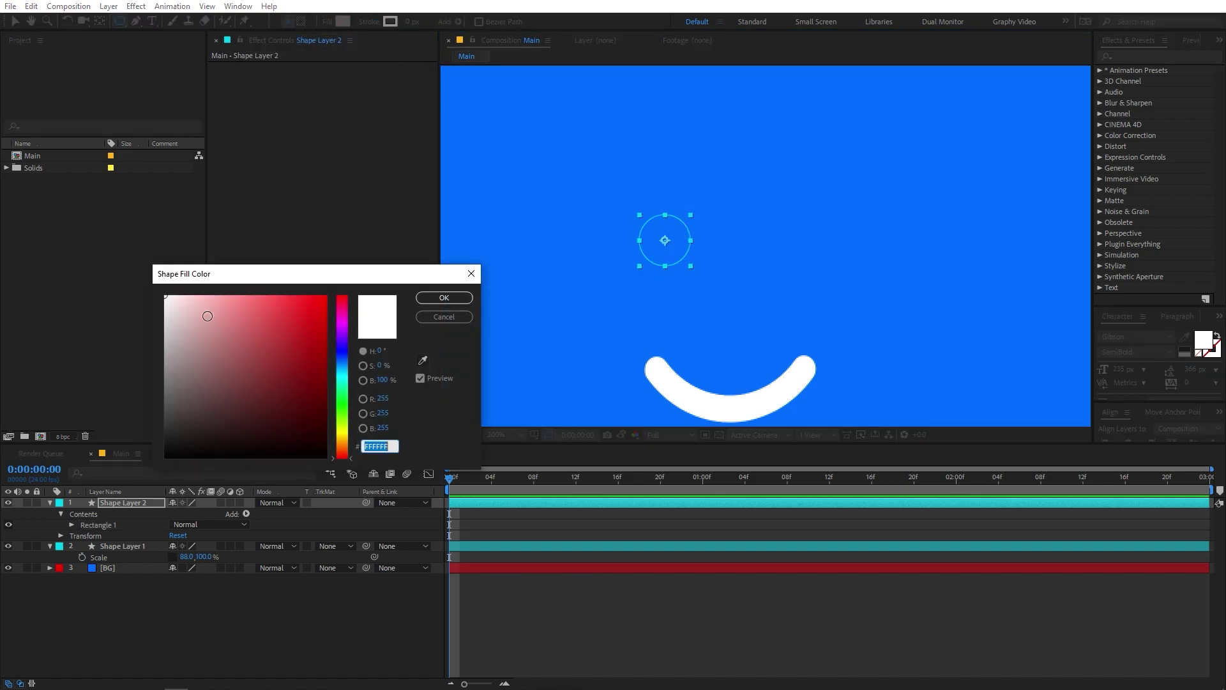
pyautogui.click(437, 300)
# Set the rectangle path's Roundness to 20 so the dot is round
pyautogui.click(14, 21)
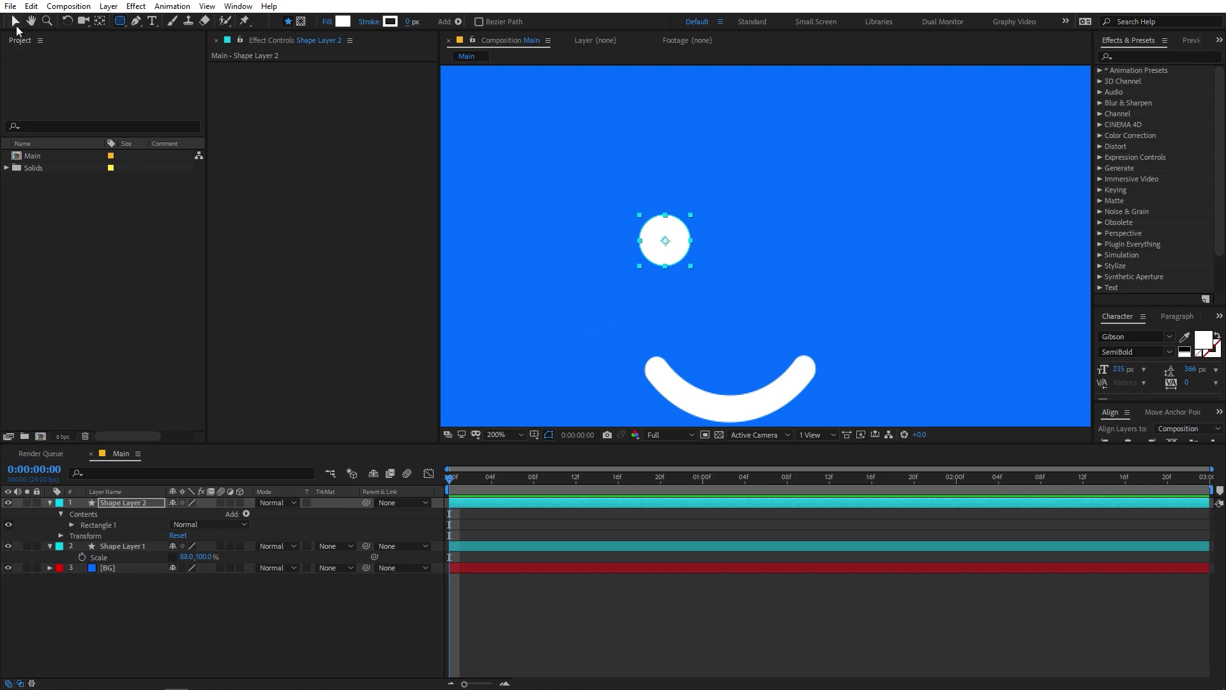
pyautogui.click(120, 23)
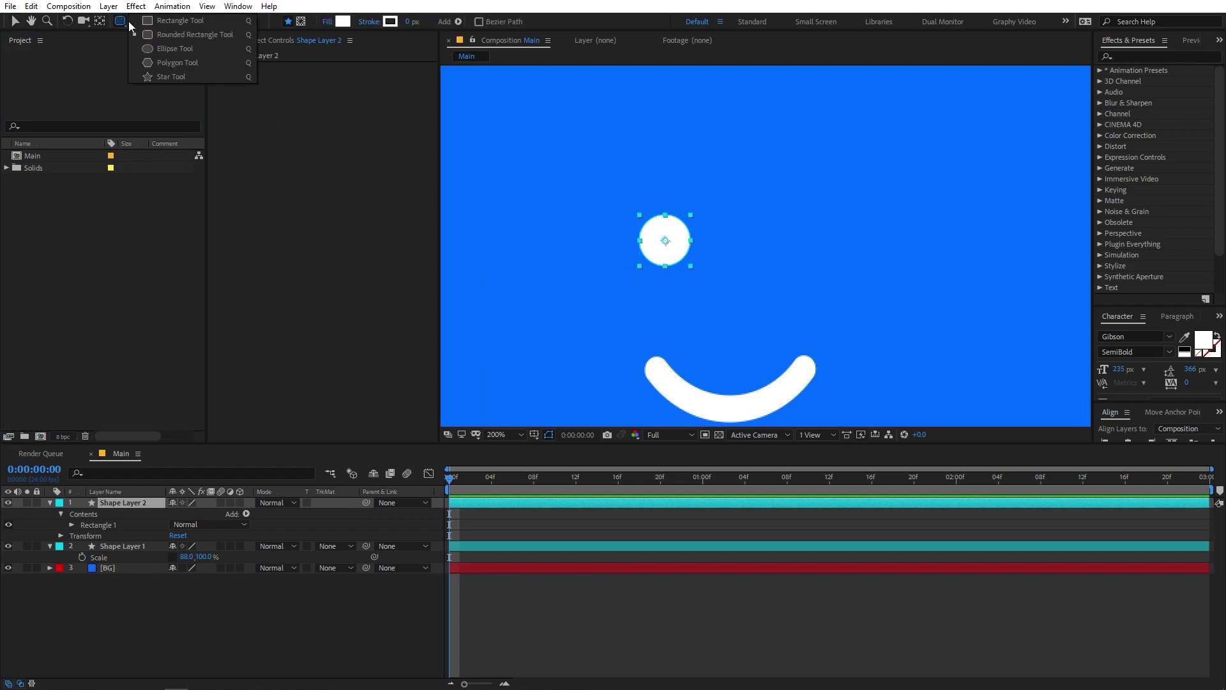
pyautogui.click(116, 20)
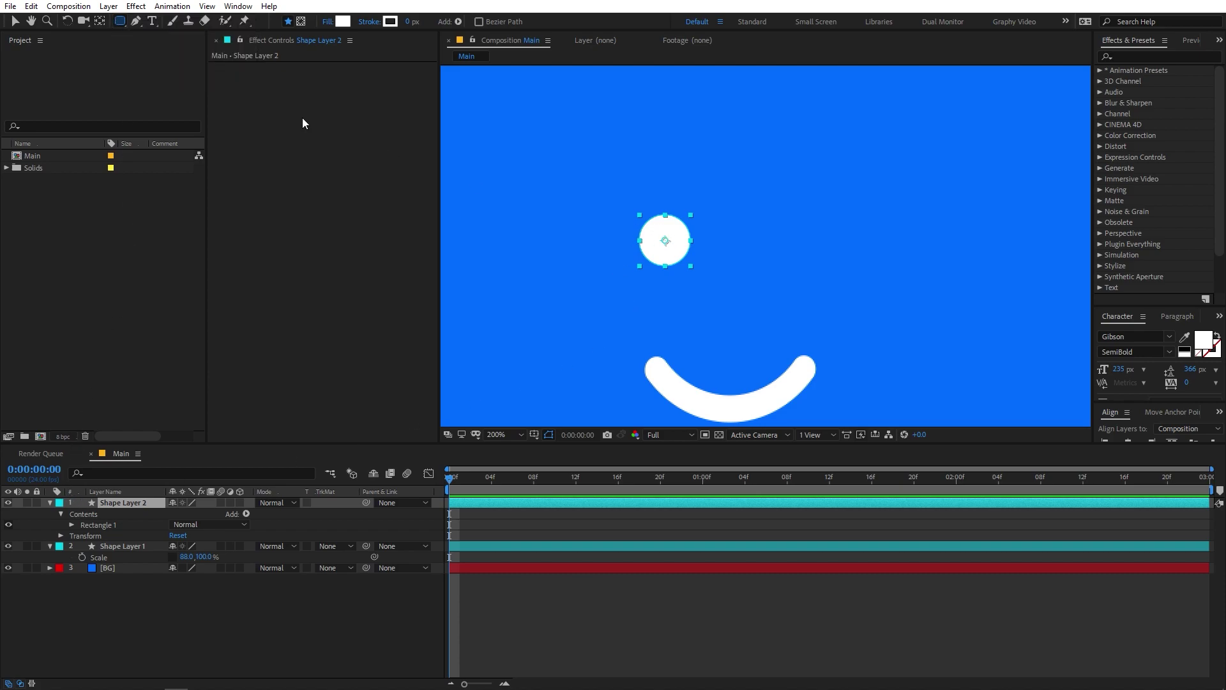
pyautogui.click(16, 22)
pyautogui.click(71, 525)
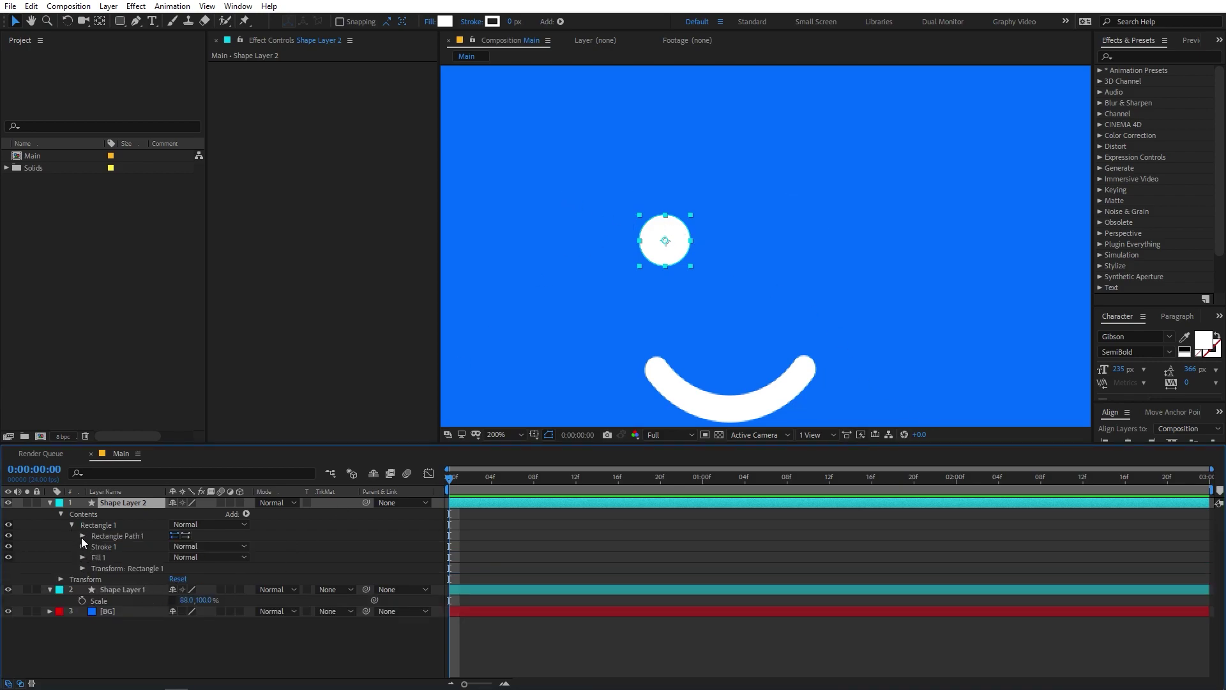
pyautogui.click(83, 536)
pyautogui.moveTo(183, 569)
pyautogui.mouseDown()
pyautogui.moveTo(136, 577)
pyautogui.moveTo(186, 577)
pyautogui.mouseUp()
pyautogui.click(181, 568)
pyautogui.write('20')
pyautogui.press('Return')
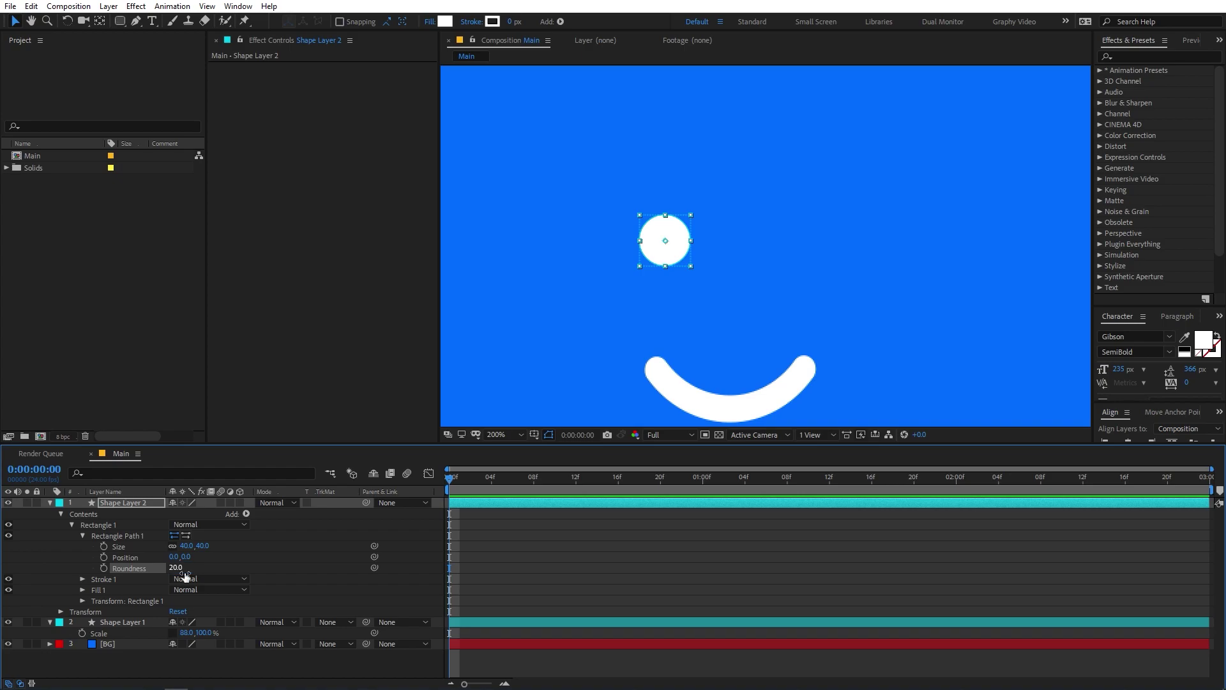
# Centre the dot horizontally in the comp using the Align panel
pyautogui.click(110, 503)
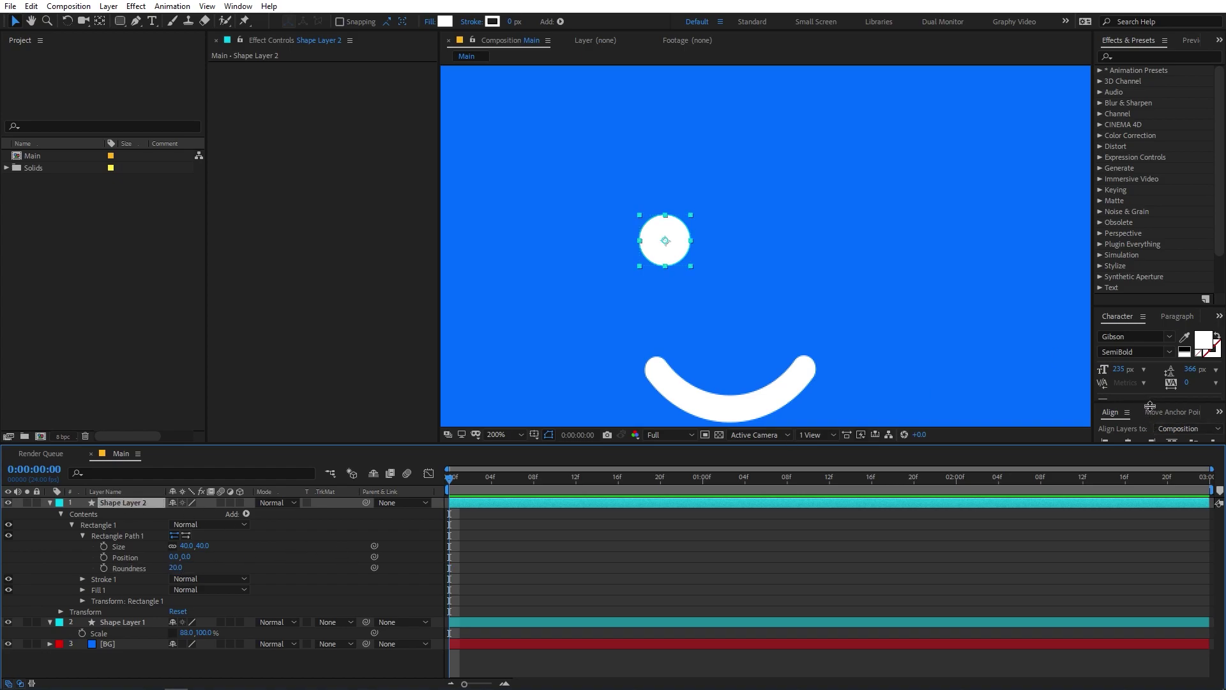
pyautogui.moveTo(1150, 405); pyautogui.dragTo(1151, 371)
pyautogui.click(1127, 412)
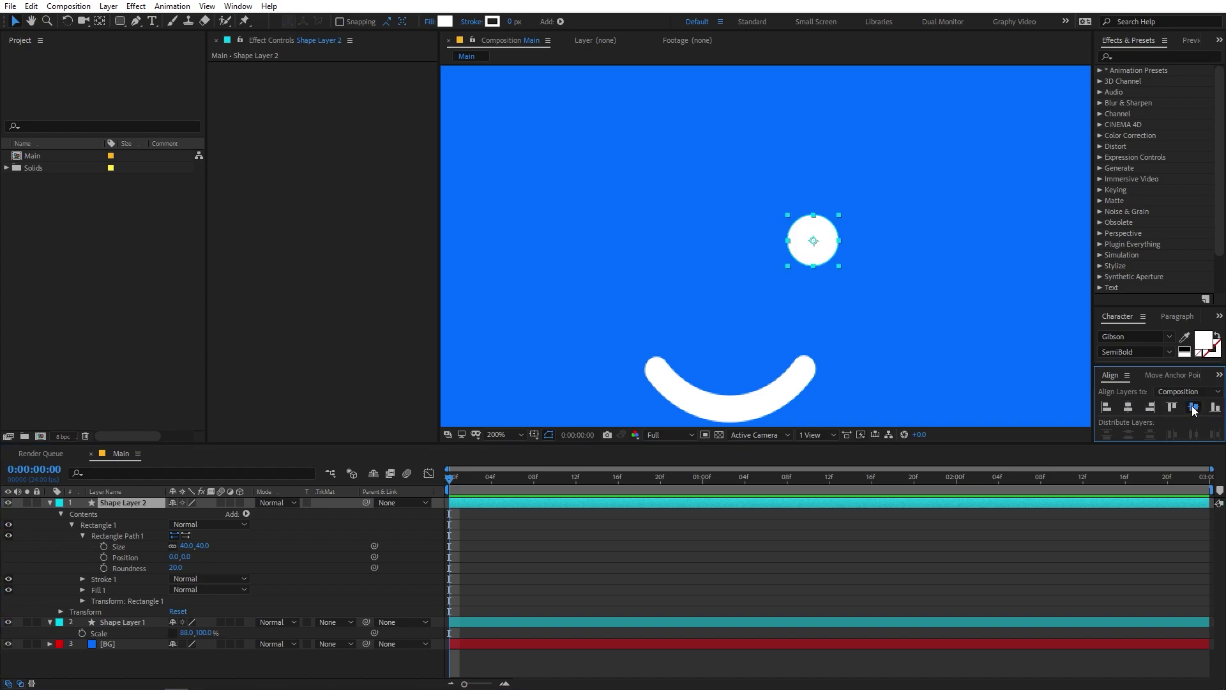
pyautogui.click(1215, 407)
pyautogui.press(',')
pyautogui.press(',')
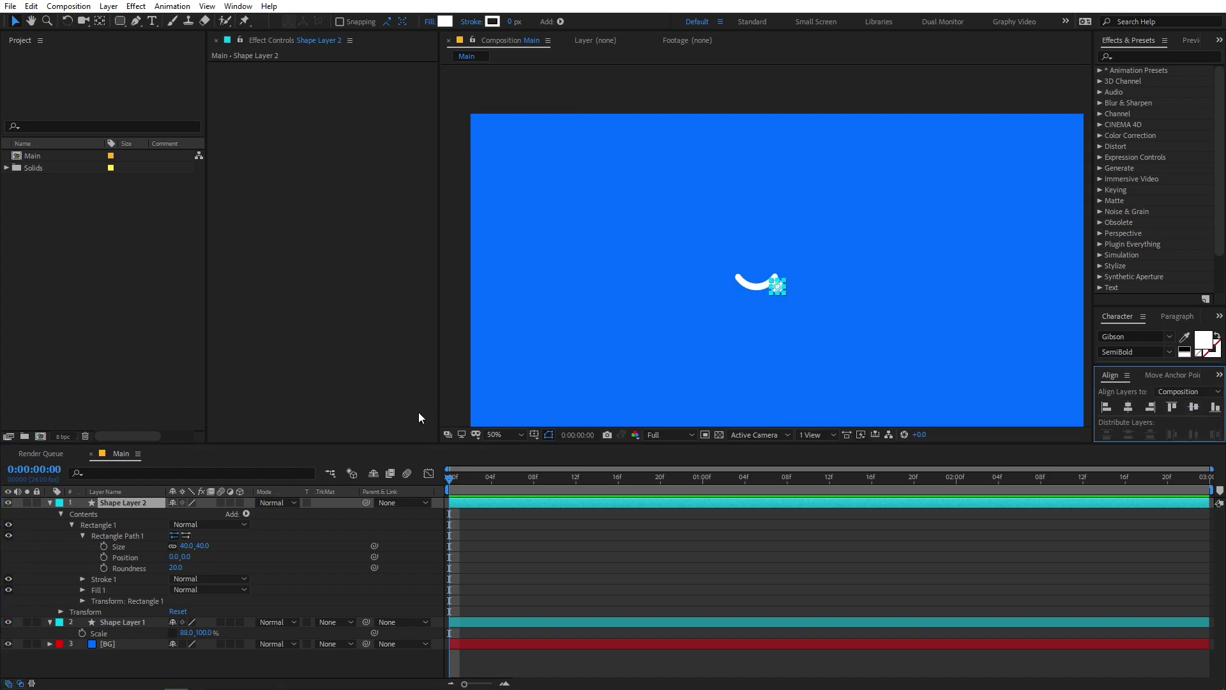
pyautogui.click(505, 436)
pyautogui.click(521, 455)
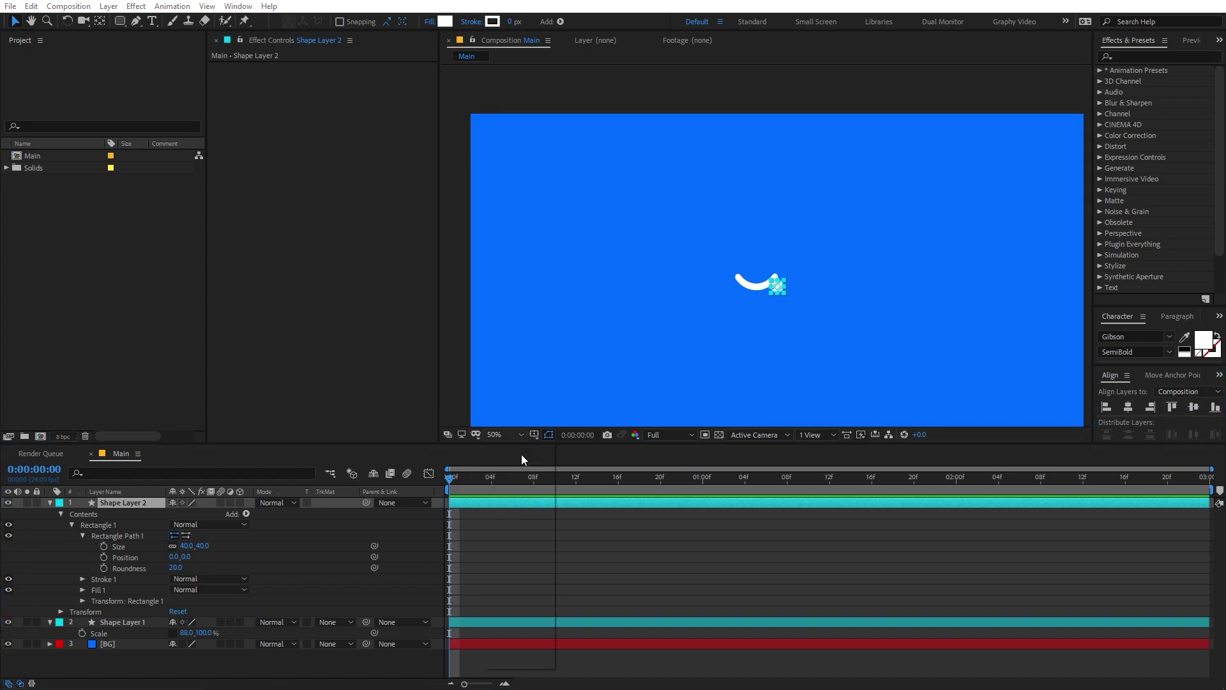
# Centre the smile horizontally and vertically in the comp
pyautogui.click(509, 622)
pyautogui.click(1128, 407)
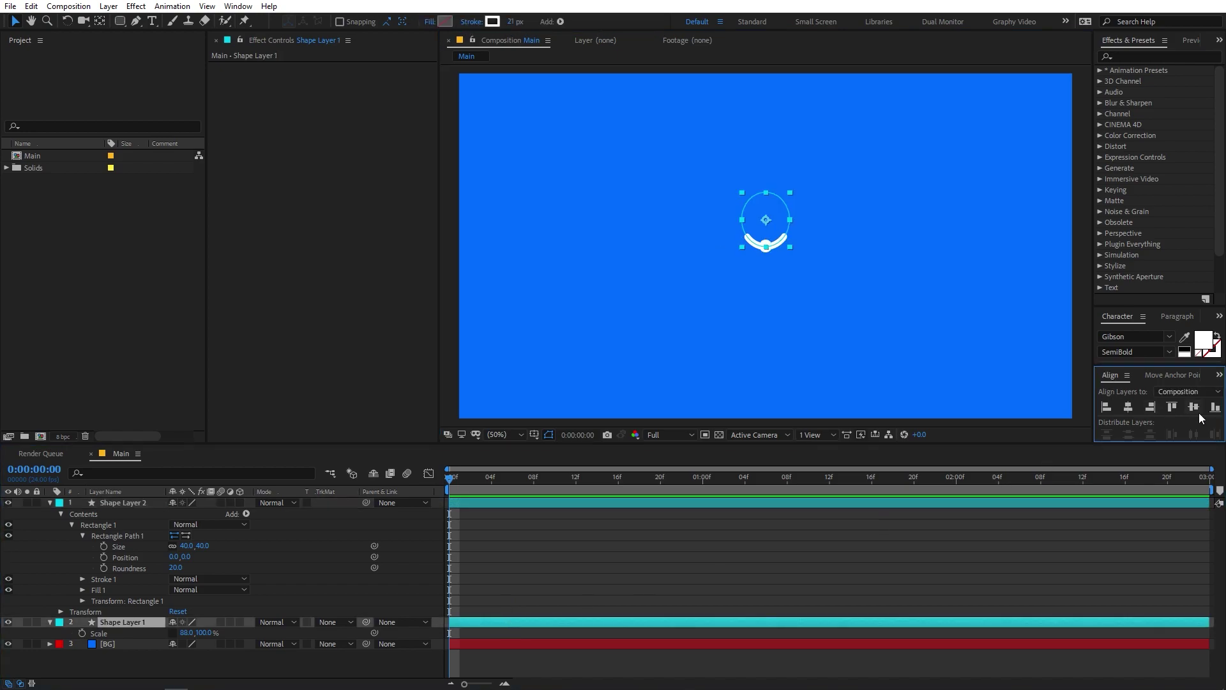
pyautogui.click(1194, 407)
pyautogui.click(1045, 503)
pyautogui.press('.')
pyautogui.press('.')
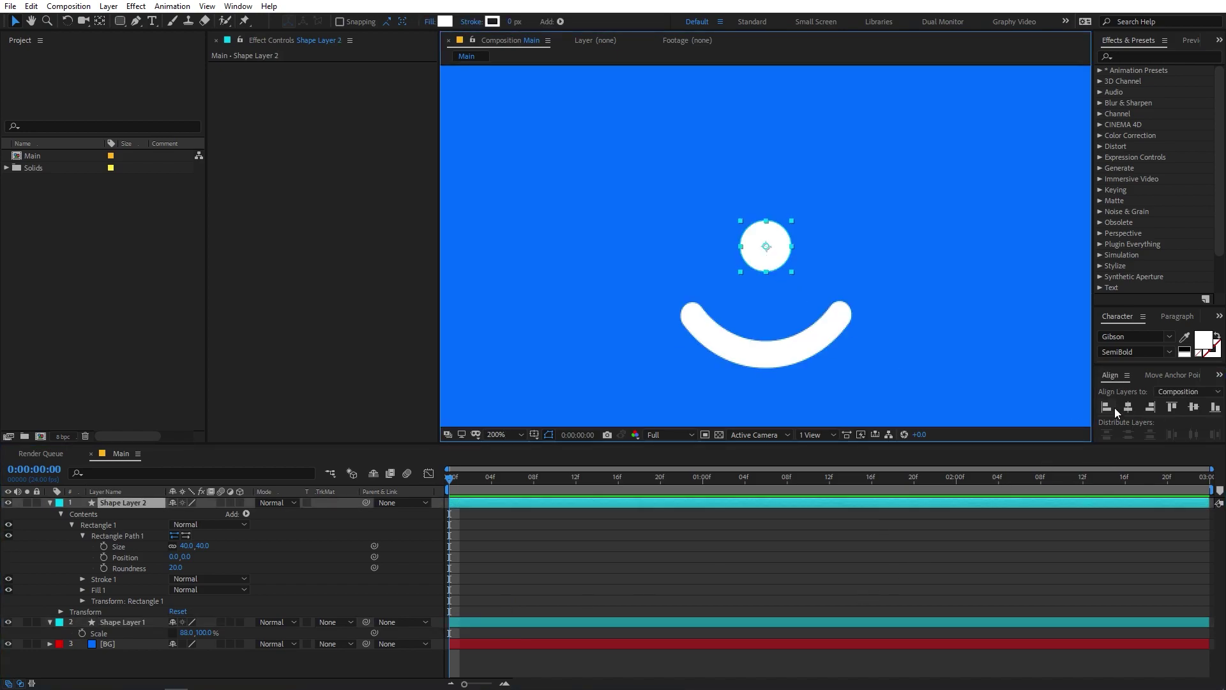
pyautogui.click(238, 6)
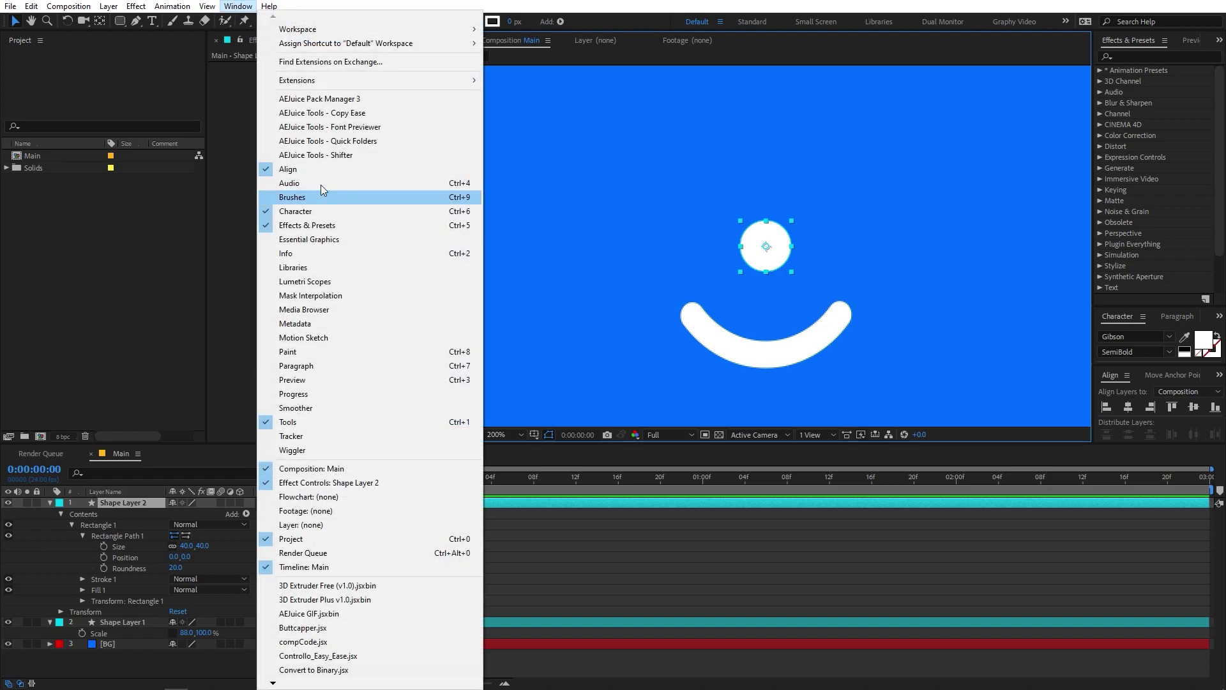
pyautogui.click(627, 550)
pyautogui.click(127, 504)
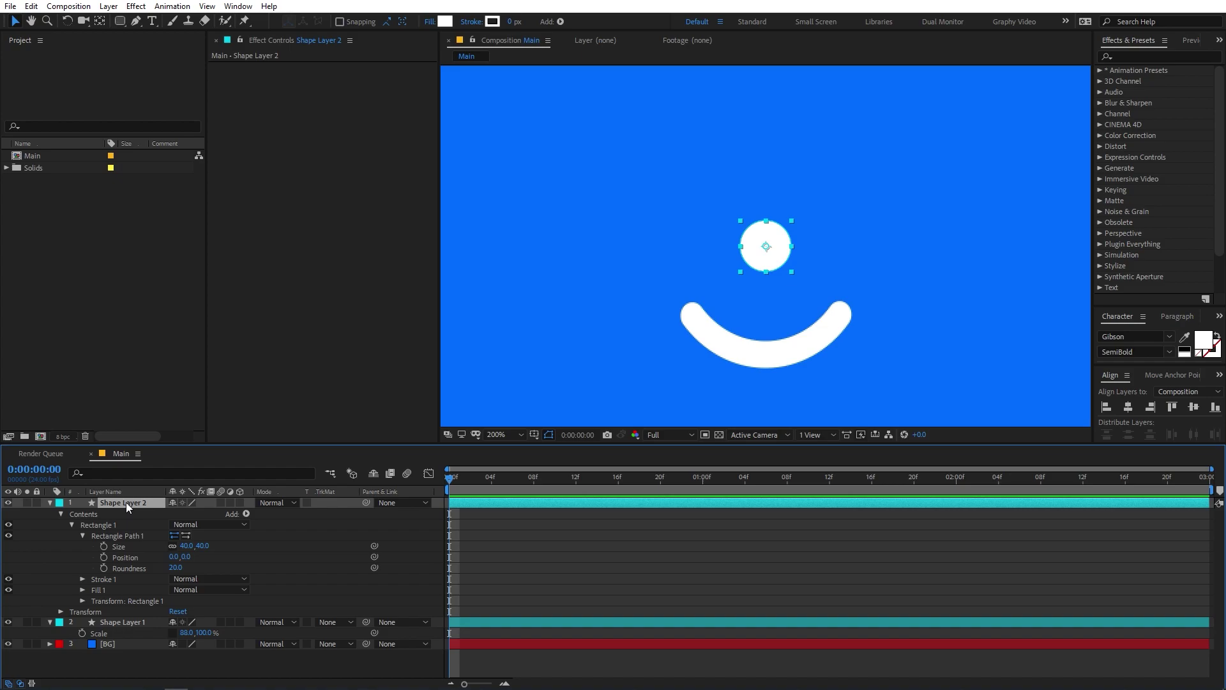
# Duplicate the dot layer with Ctrl+D and turn on the Title/Action Safe guides
pyautogui.hotkey('ctrl', 'd')
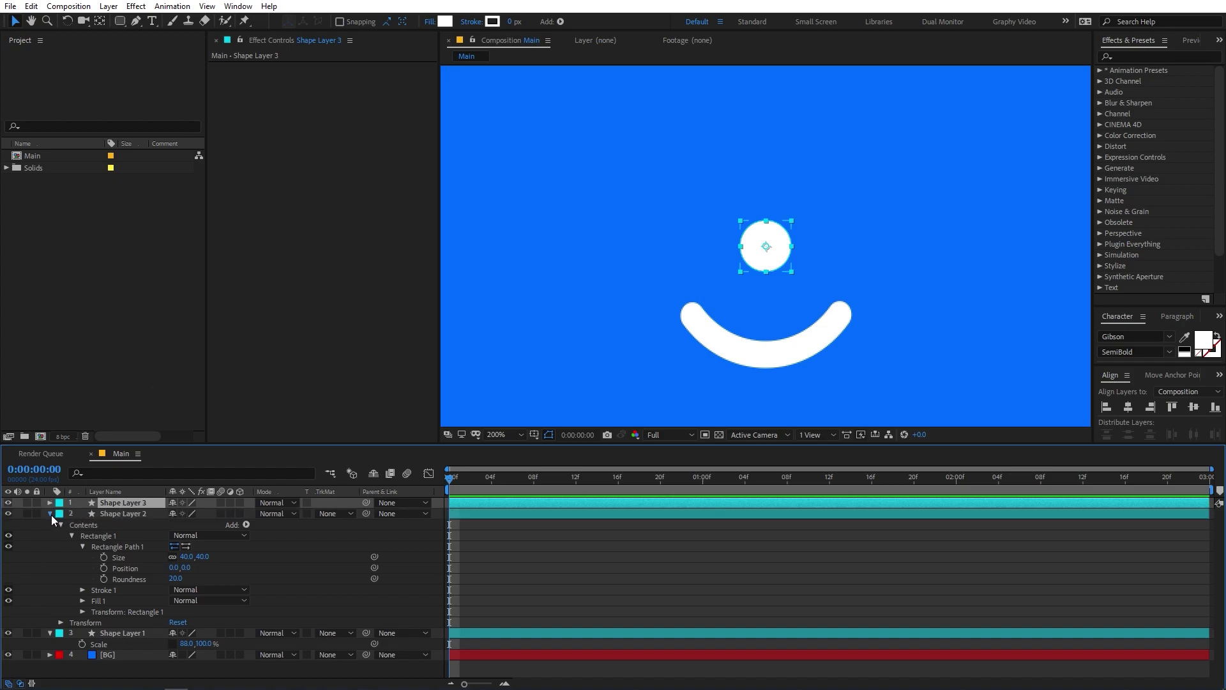
pyautogui.click(50, 514)
pyautogui.click(120, 514)
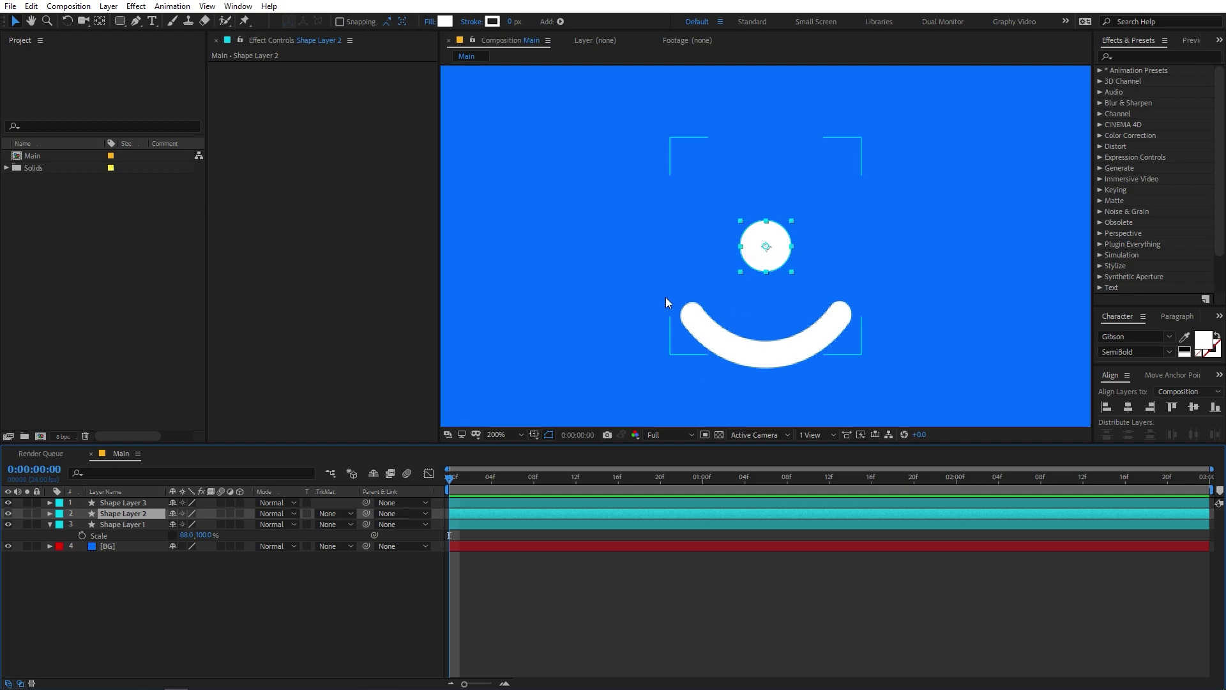
pyautogui.click(534, 435)
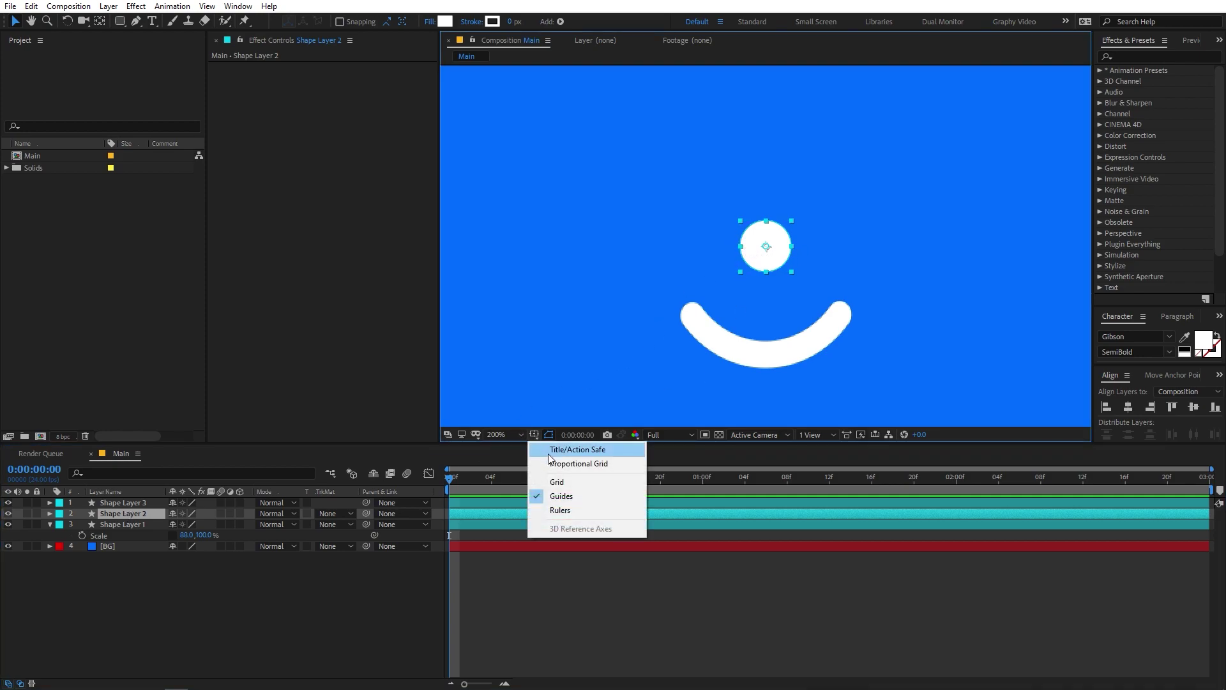
pyautogui.click(558, 453)
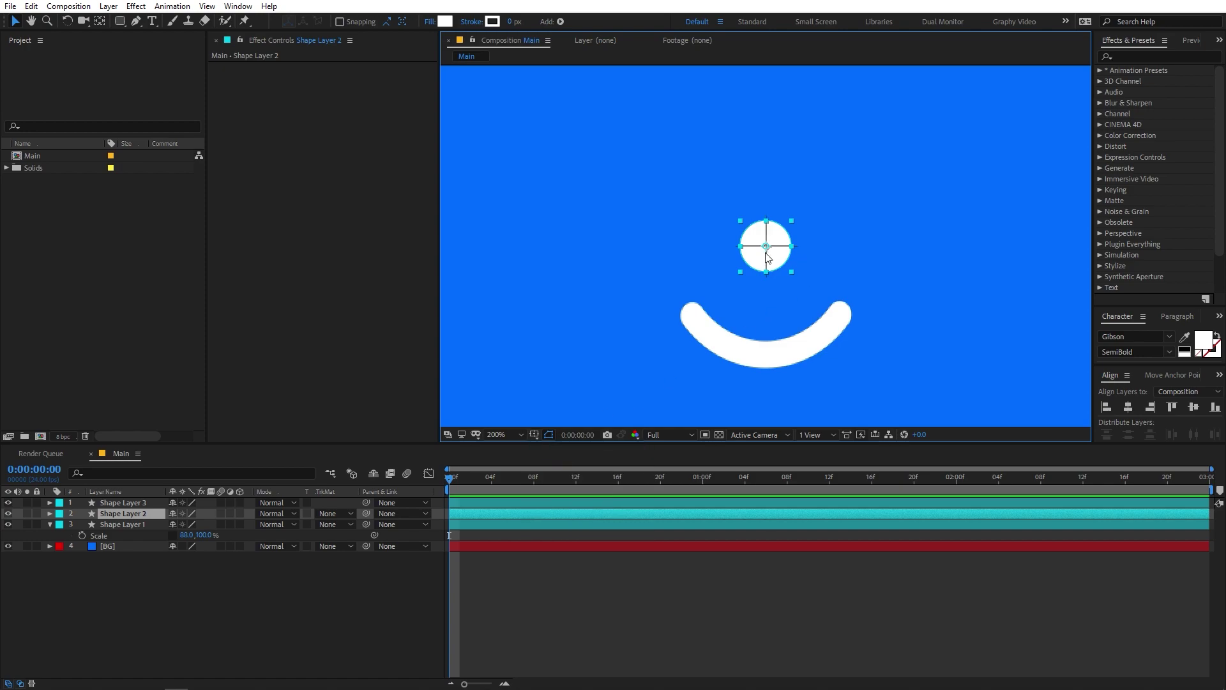
# Shift one dot left and the other right of centre to form two eyes
pyautogui.hotkey('shift', 'Left')
pyautogui.hotkey('shift', 'Left')
pyautogui.hotkey('shift', 'Left')
pyautogui.hotkey('shift', 'Left')
pyautogui.hotkey('shift', 'Left')
pyautogui.hotkey('shift', 'Left')
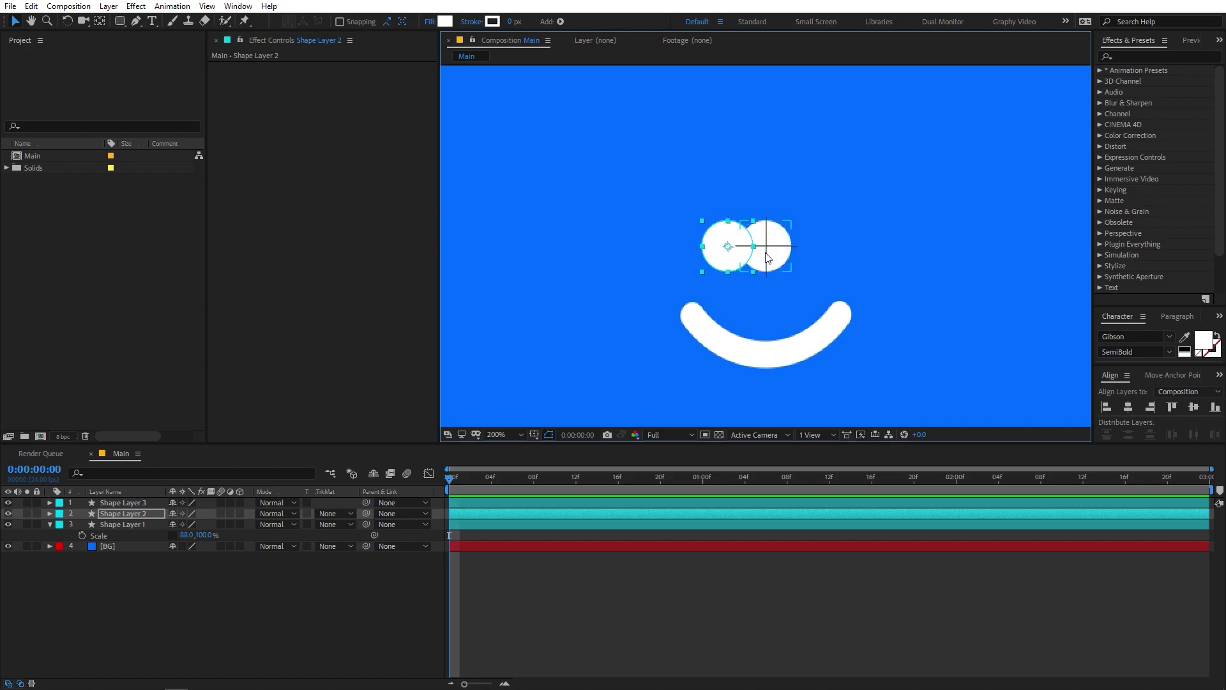
pyautogui.click(784, 265)
pyautogui.hotkey('shift', 'Right')
pyautogui.hotkey('shift', 'Right')
pyautogui.hotkey('shift', 'Right')
pyautogui.hotkey('shift', 'Right')
pyautogui.hotkey('shift', 'Right')
pyautogui.hotkey('shift', 'Right')
pyautogui.hotkey('shift', 'Right')
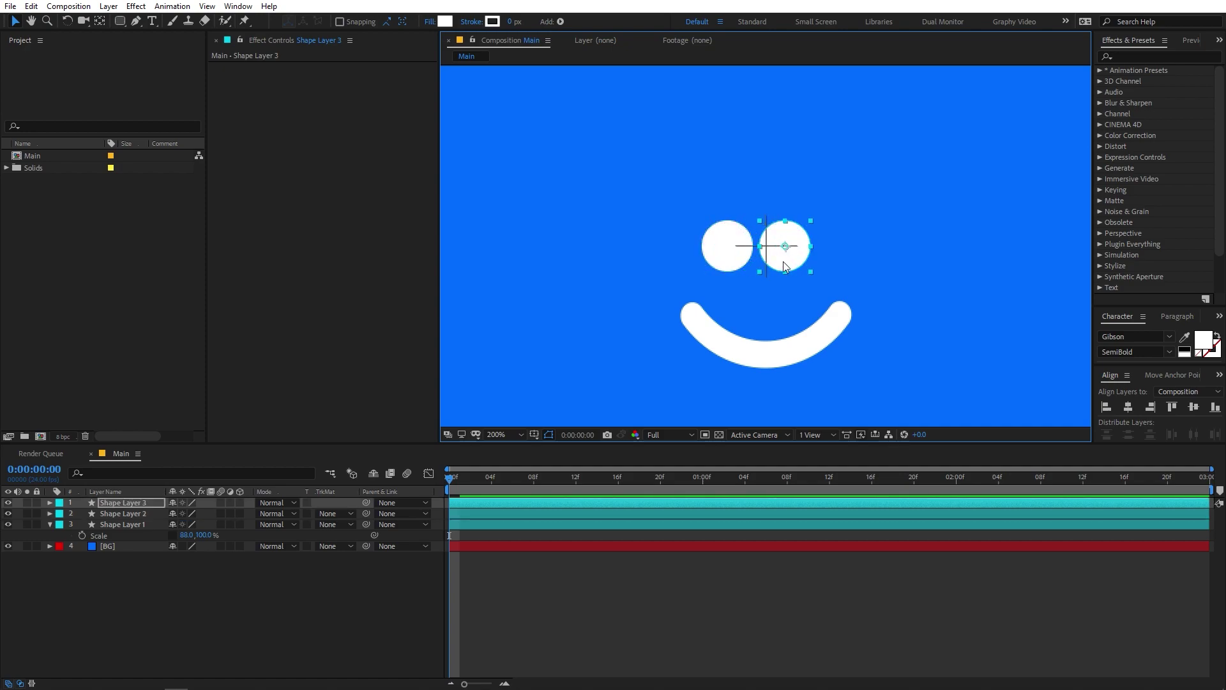
pyautogui.click(728, 243)
pyautogui.press('Left')
pyautogui.press('Left')
pyautogui.press('Left')
pyautogui.press('Left')
pyautogui.press('Left')
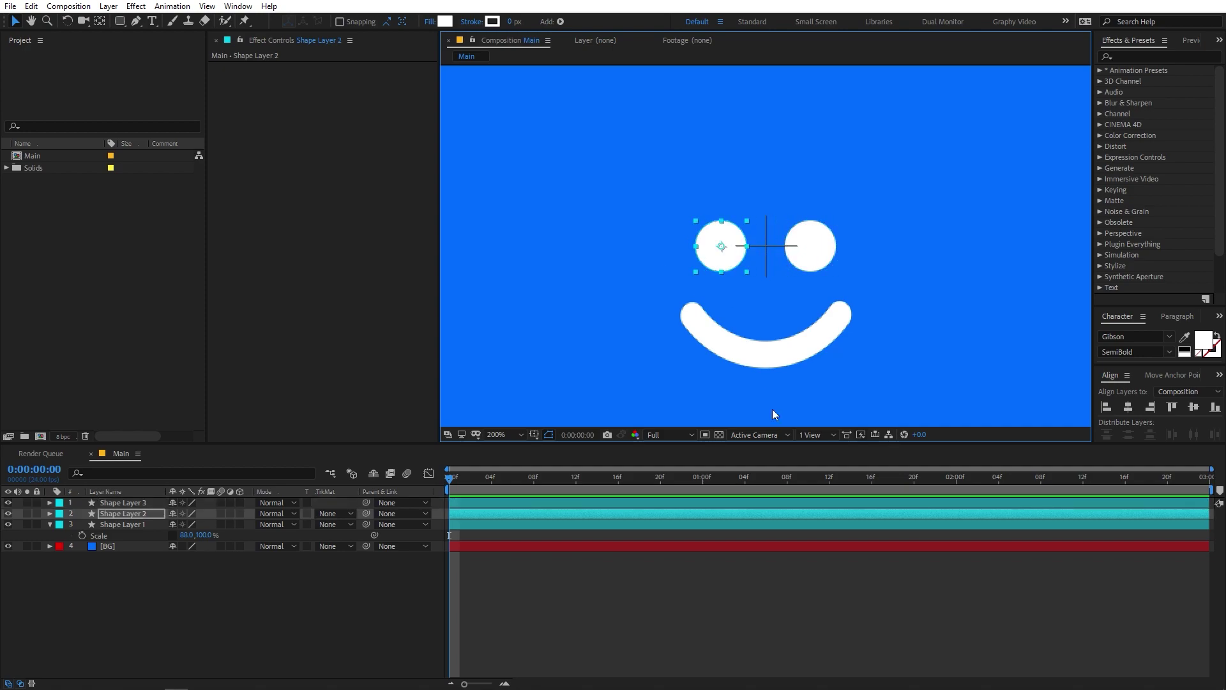
pyautogui.click(894, 584)
pyautogui.scroll(-3, 824, 312)
pyautogui.scroll(4, 823, 310)
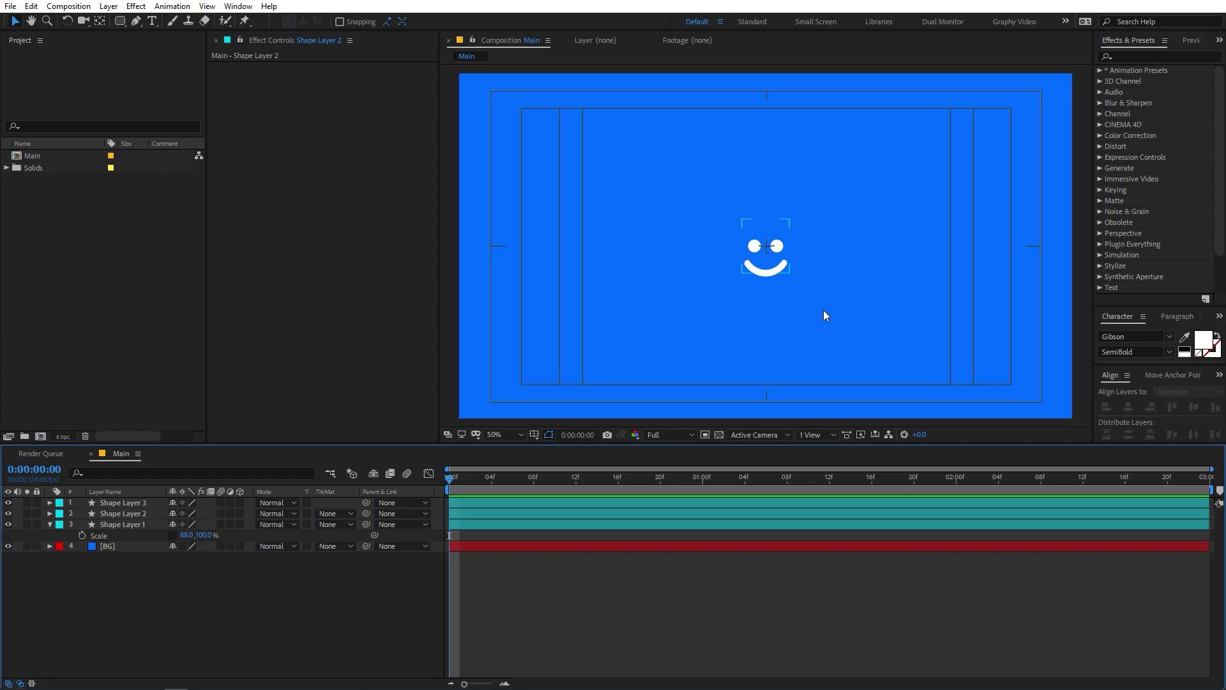
# Filter the timeline for 'size' and set both eyes' Rectangle Path size to 35
pyautogui.click(788, 247)
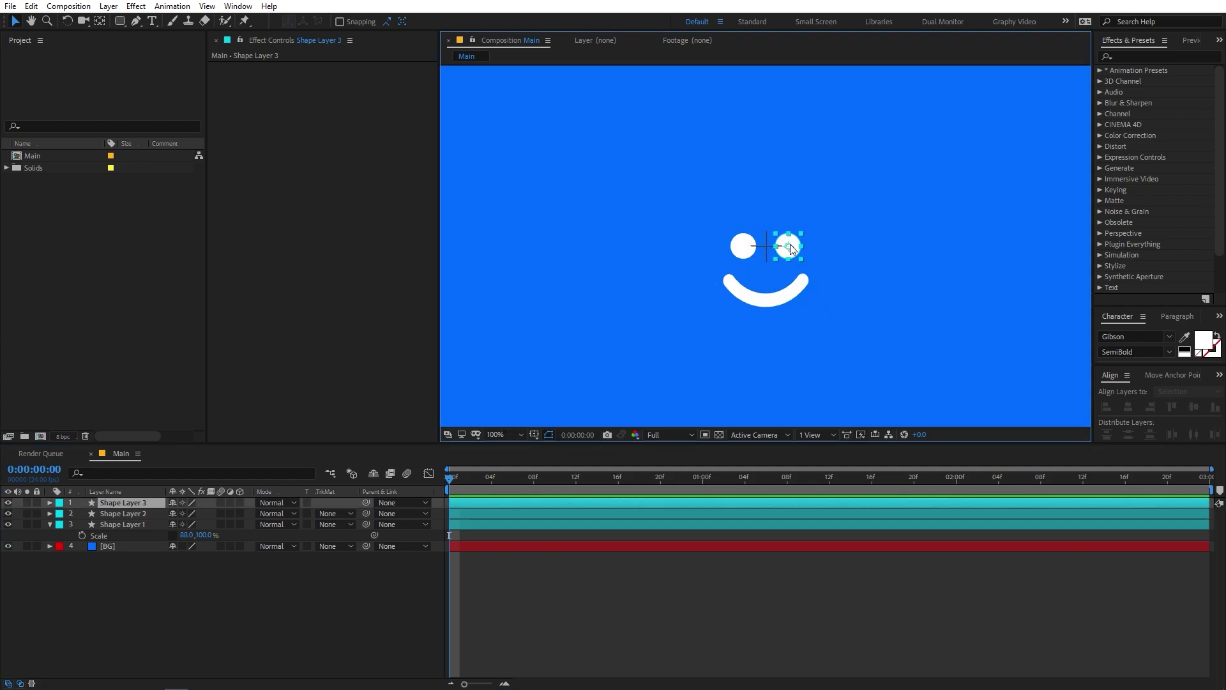
pyautogui.keyDown('shift'); pyautogui.click(754, 246); pyautogui.keyUp('shift')
pyautogui.press('s')
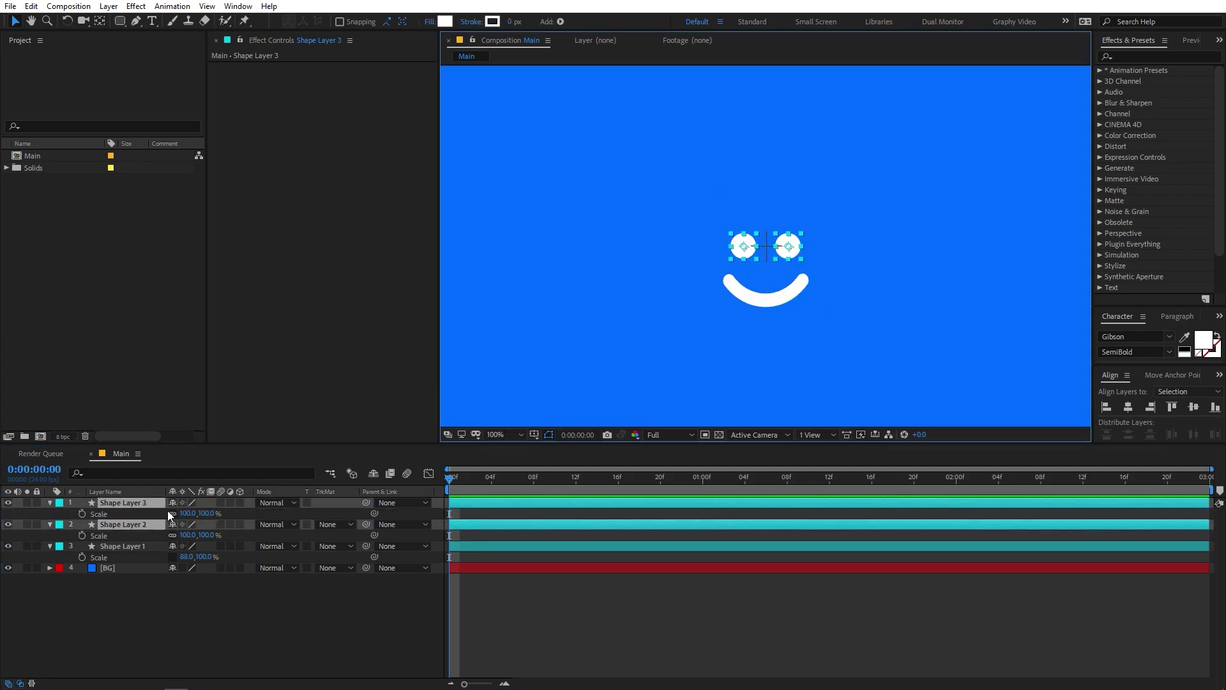
pyautogui.click(130, 478)
pyautogui.write('size')
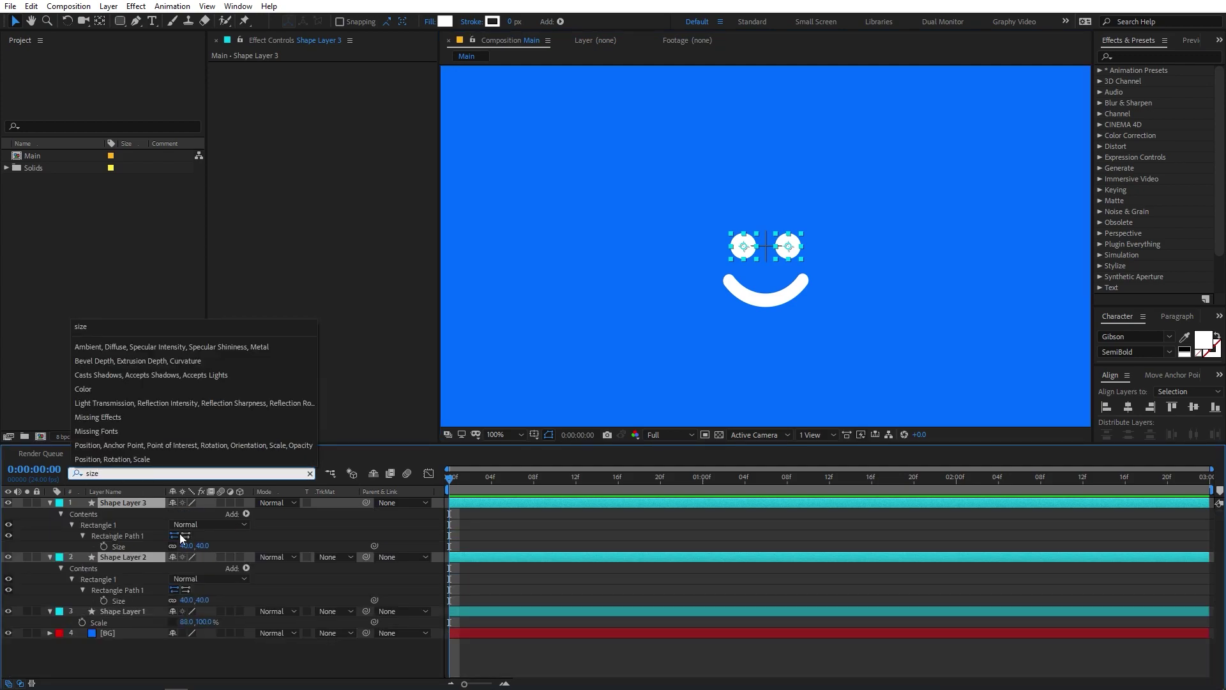
pyautogui.click(276, 574)
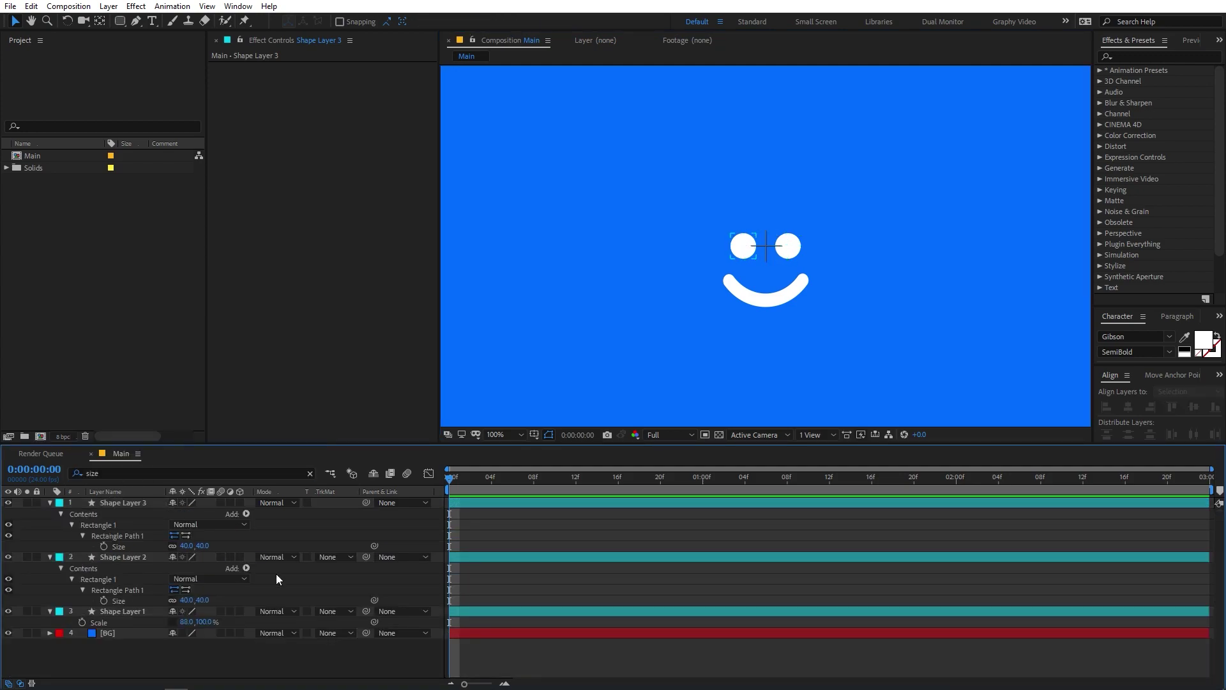
pyautogui.click(187, 547)
pyautogui.press('Return')
pyautogui.click(194, 604)
pyautogui.click(188, 601)
pyautogui.write('35')
pyautogui.press('Return')
# Select all three face layers and nudge them upward with the arrow keys
pyautogui.click(49, 502)
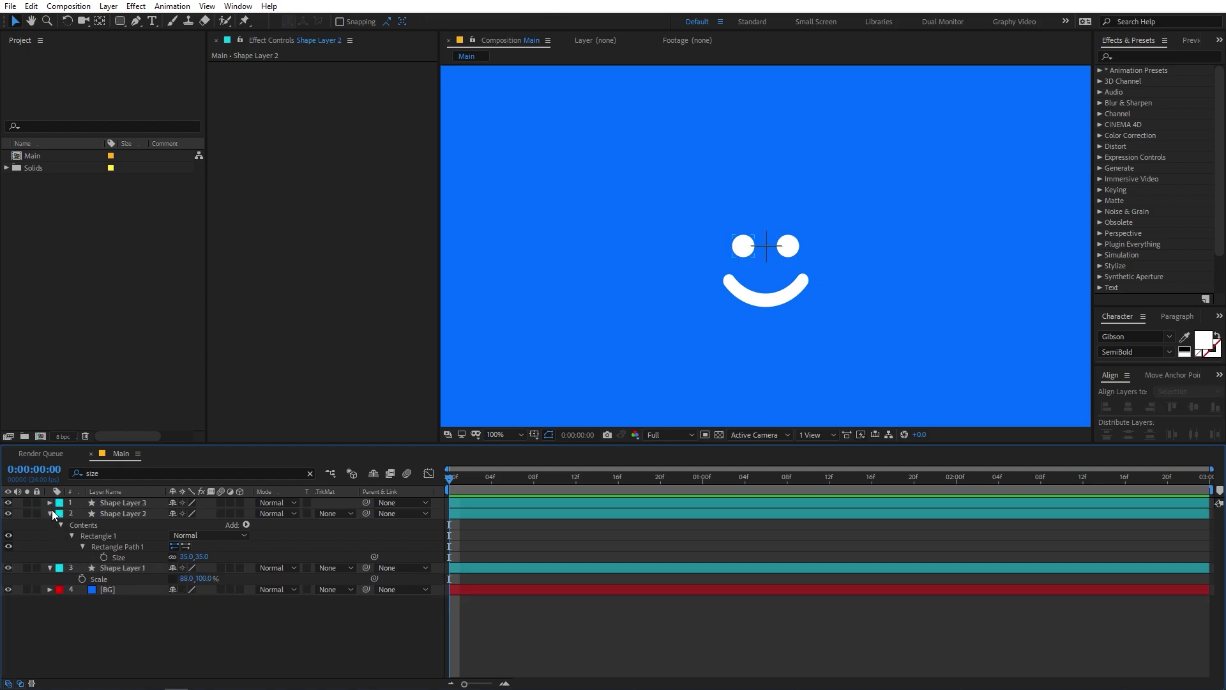
pyautogui.click(50, 513)
pyautogui.click(121, 522)
pyautogui.keyDown('shift'); pyautogui.click(124, 504); pyautogui.keyUp('shift')
pyautogui.hotkey('shift', 'Up')
pyautogui.hotkey('shift', 'Up')
pyautogui.hotkey('shift', 'Up')
pyautogui.press('Up')
pyautogui.press('Up')
pyautogui.press('Up')
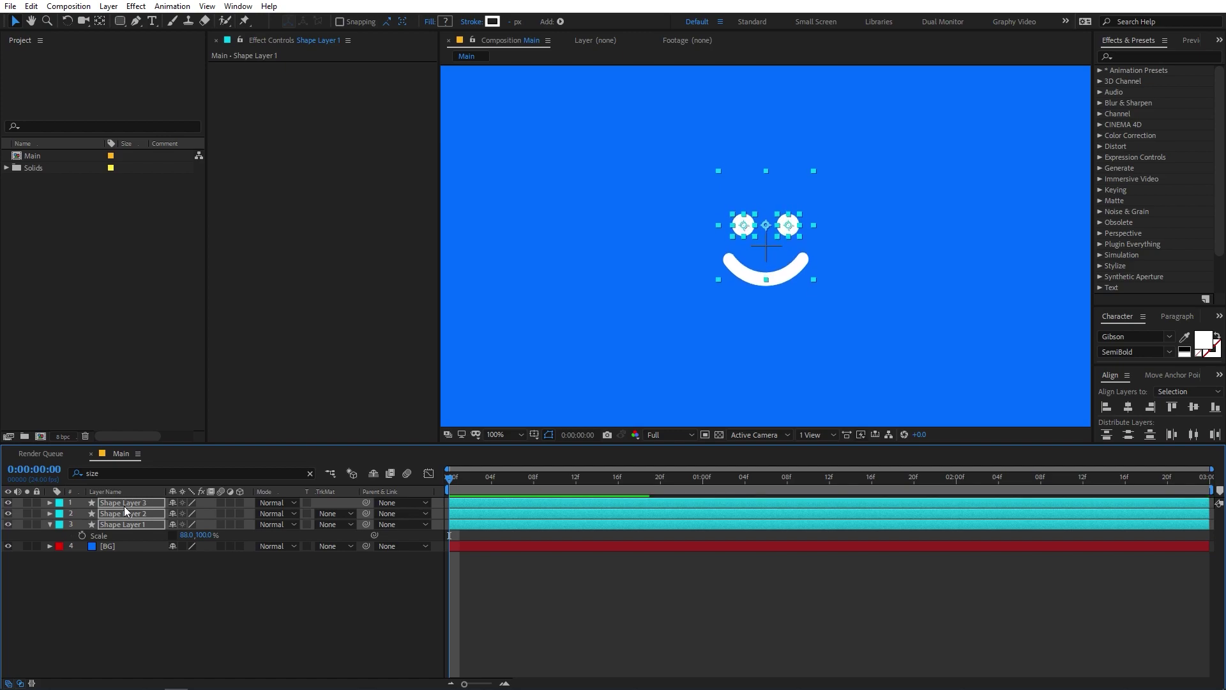
# Show Position, Rotation and Scale on the three face layers and add keyframes
pyautogui.click(685, 593)
pyautogui.scroll(-4, 734, 297)
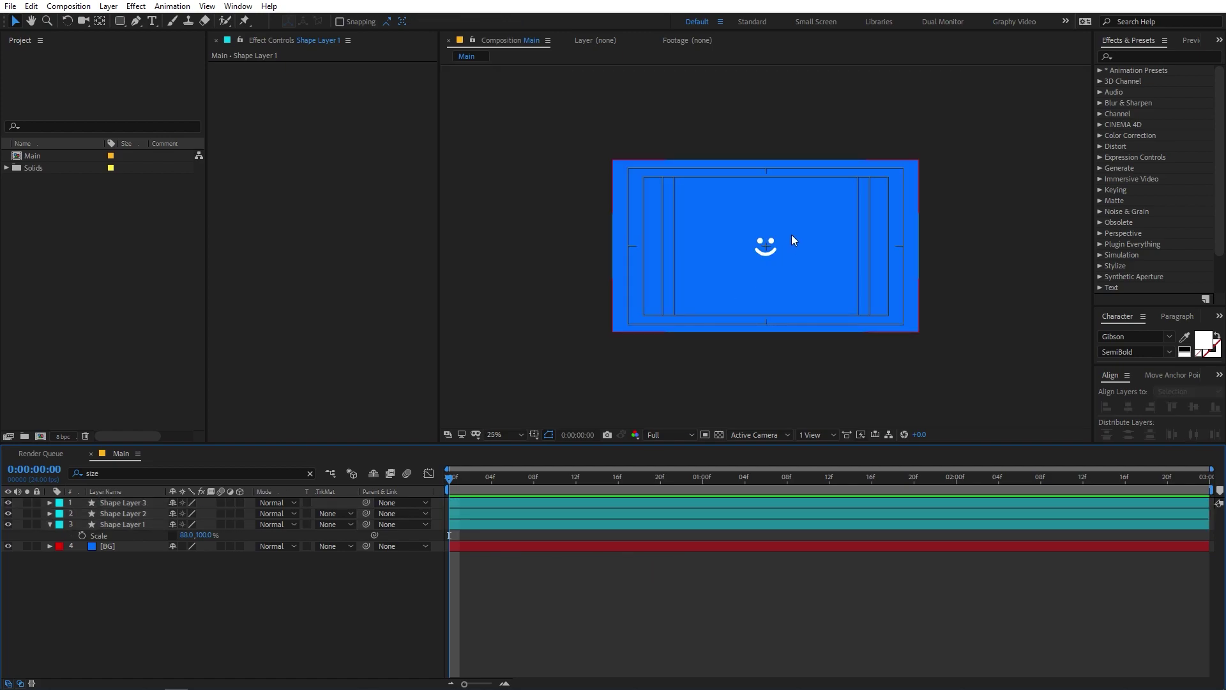
pyautogui.scroll(2, 792, 235)
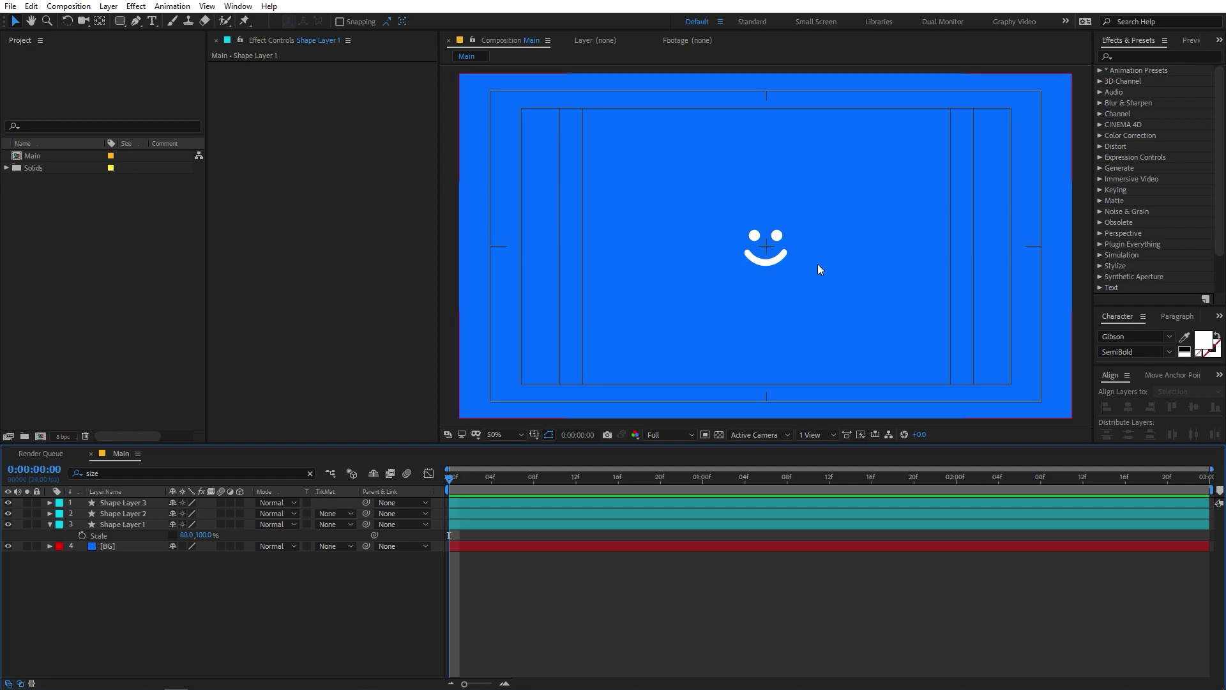
pyautogui.click(144, 523)
pyautogui.keyDown('shift'); pyautogui.click(124, 504); pyautogui.keyUp('shift')
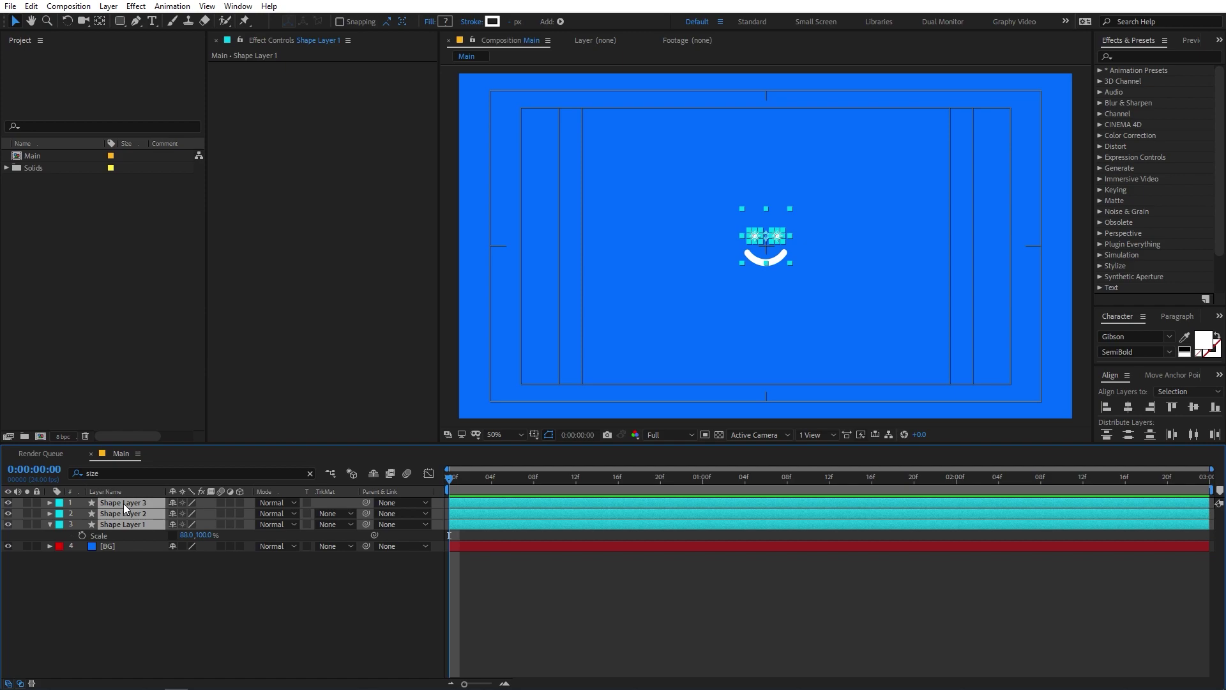
pyautogui.press('p')
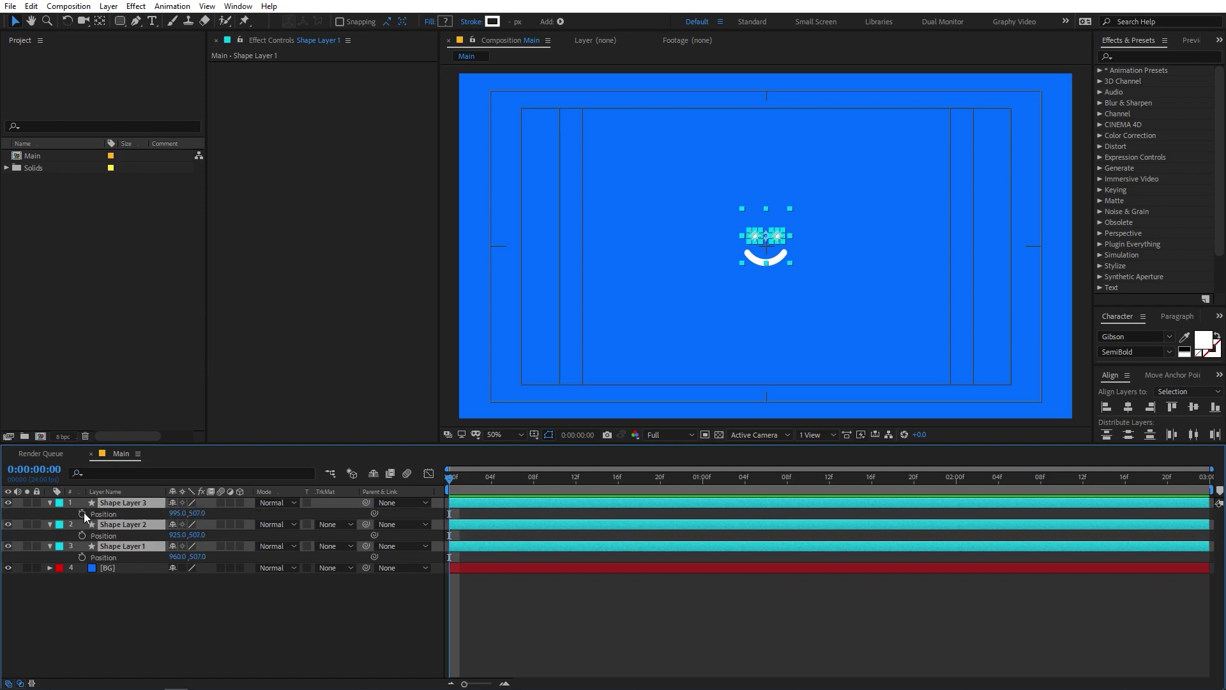
pyautogui.press('r')
pyautogui.press('s')
pyautogui.hotkey('alt', 'shift', 's')
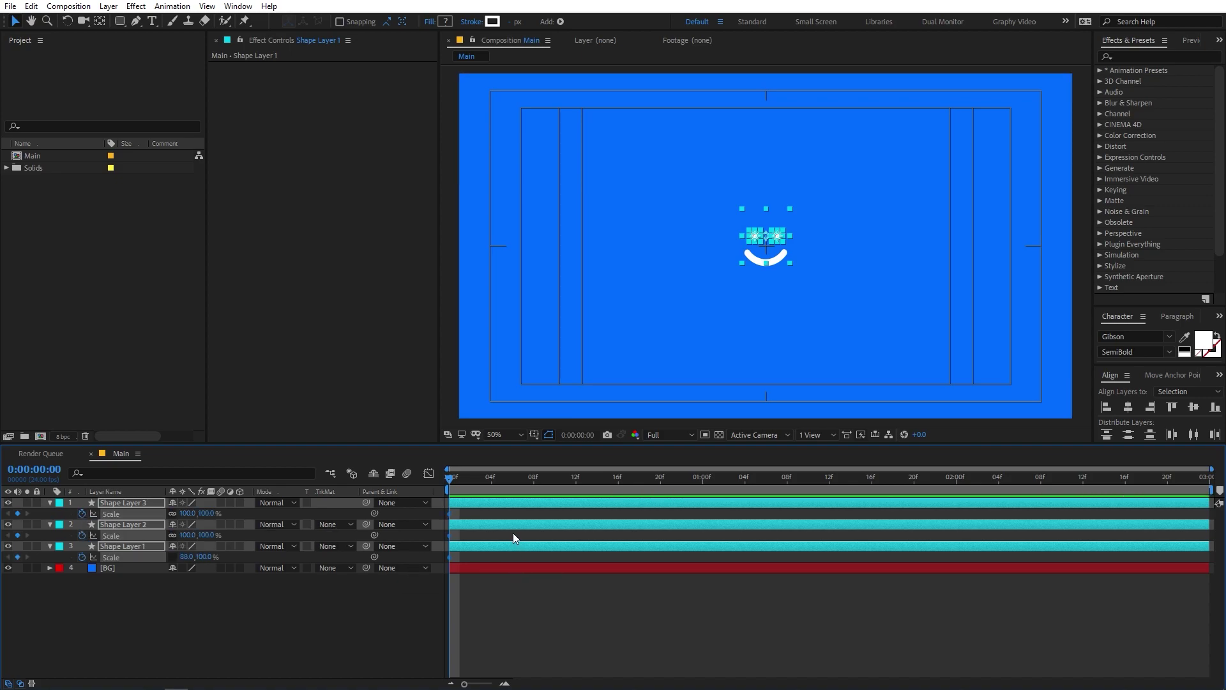
# Move all the face layers' keyframes from the first frame to 02:00f
pyautogui.press('u')
pyautogui.click(467, 515)
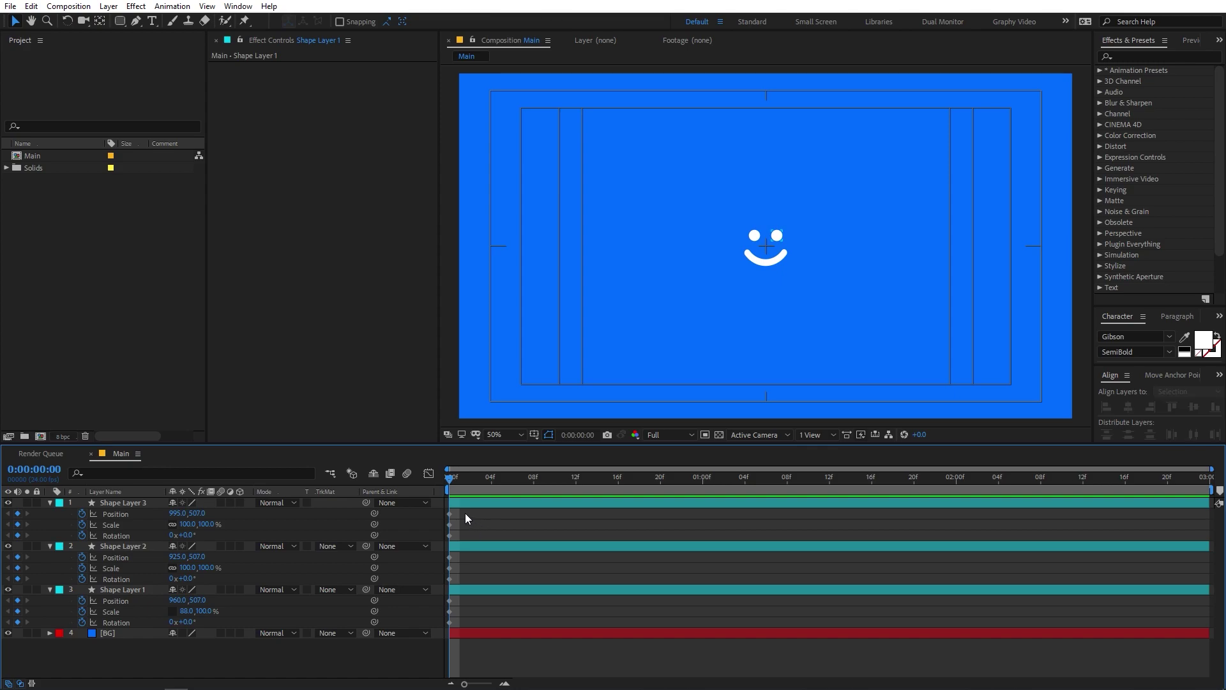
pyautogui.moveTo(455, 609); pyautogui.dragTo(960, 604)
pyautogui.click(719, 530)
# Align Shape Layers 3 and 2 to the horizontal centre of the comp
pyautogui.click(121, 504)
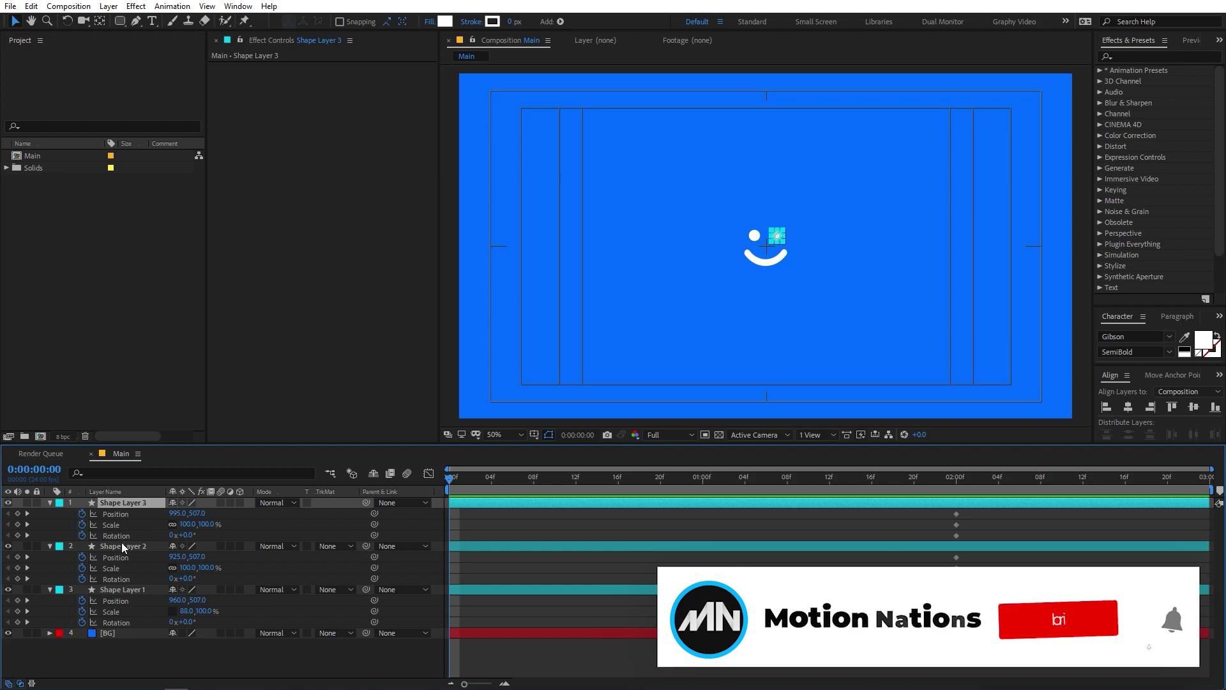
pyautogui.click(1128, 406)
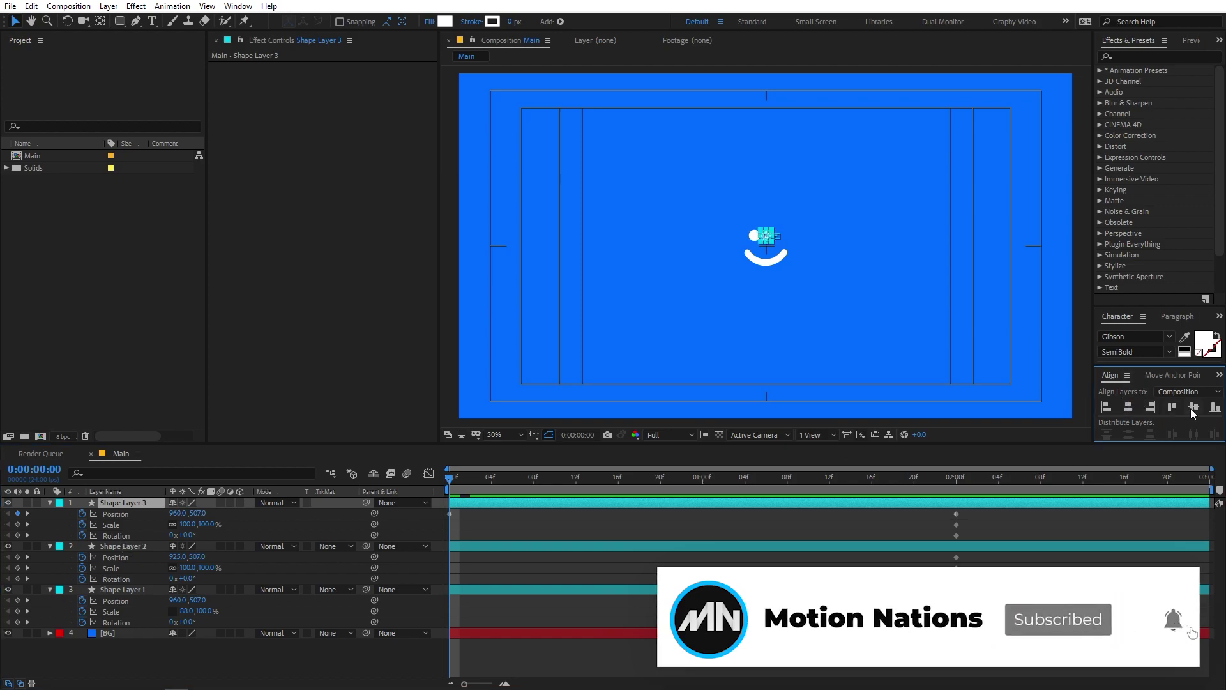
pyautogui.click(118, 548)
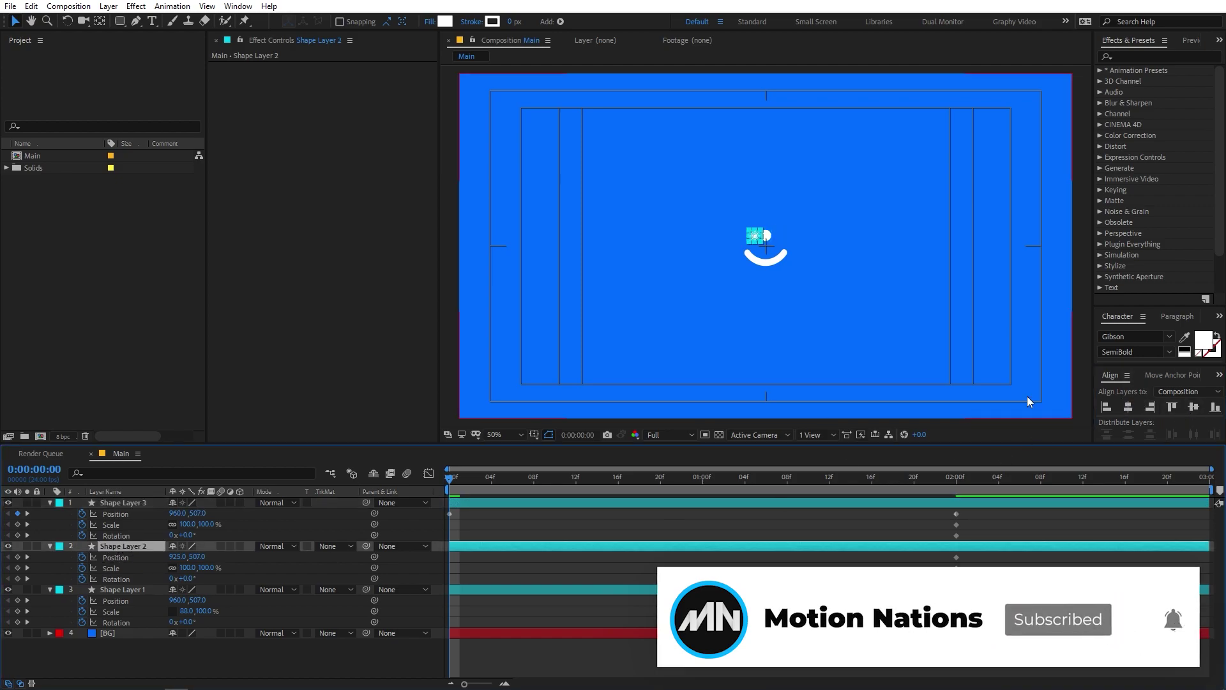
pyautogui.click(1128, 406)
pyautogui.click(717, 523)
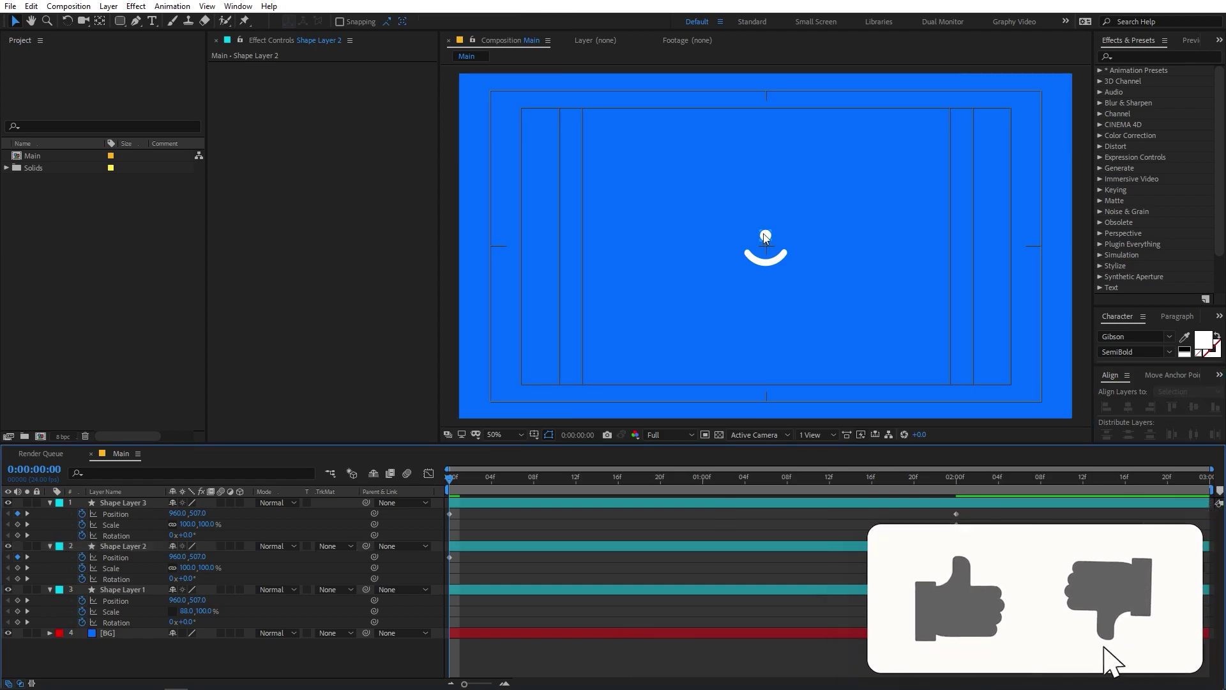
# Scale both eye layers to 151.9% and nudge them down to position 960, 522
pyautogui.scroll(2, 767, 229)
pyautogui.click(138, 507)
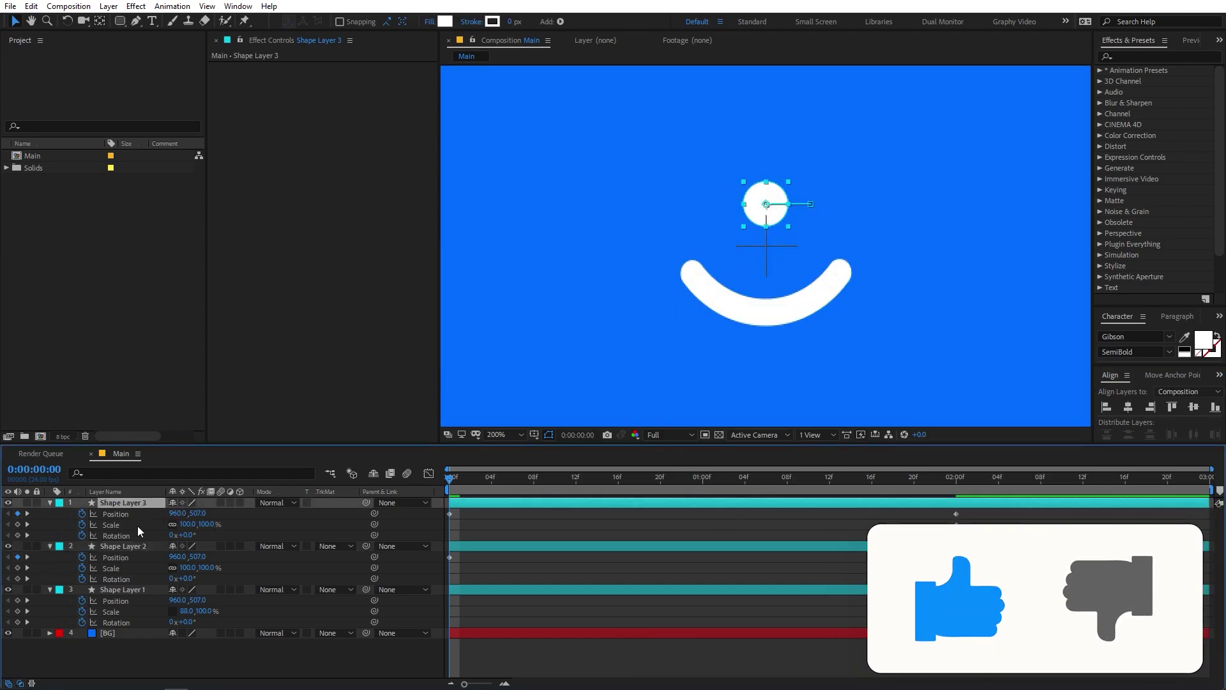
pyautogui.keyDown('ctrl'); pyautogui.click(139, 547); pyautogui.keyUp('ctrl')
pyautogui.moveTo(190, 525); pyautogui.dragTo(533, 532)
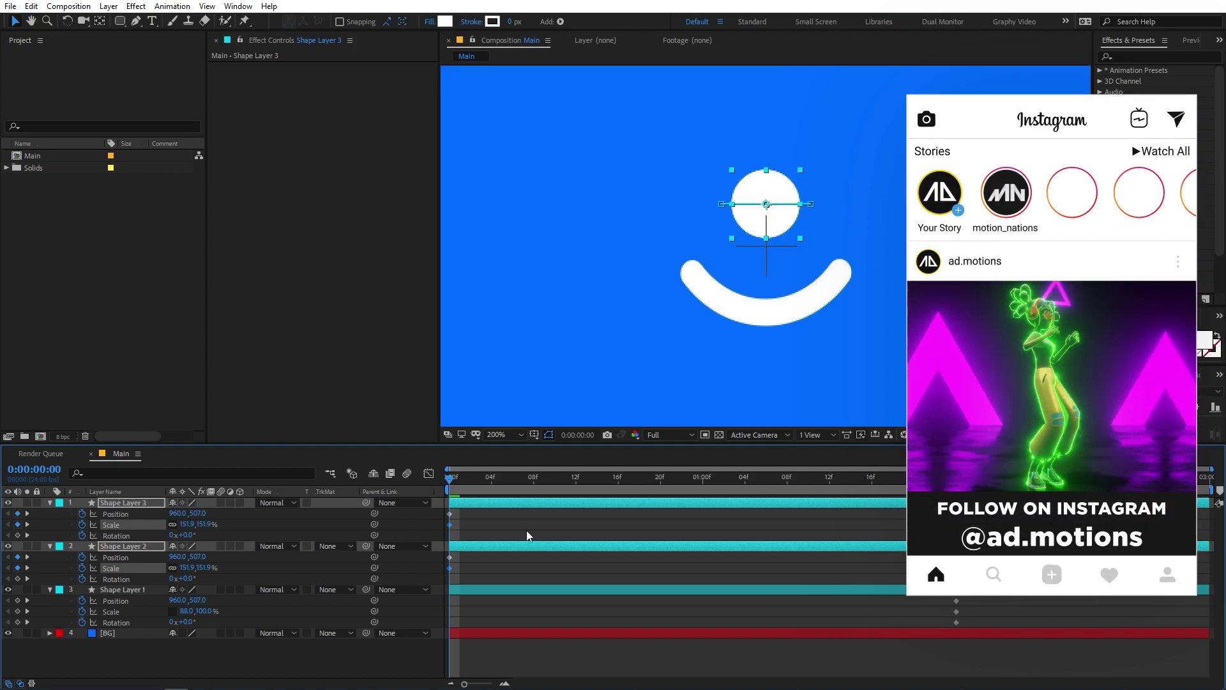
pyautogui.press('Down')
pyautogui.press('Down')
pyautogui.press('Down')
pyautogui.press('Down')
pyautogui.press('Down')
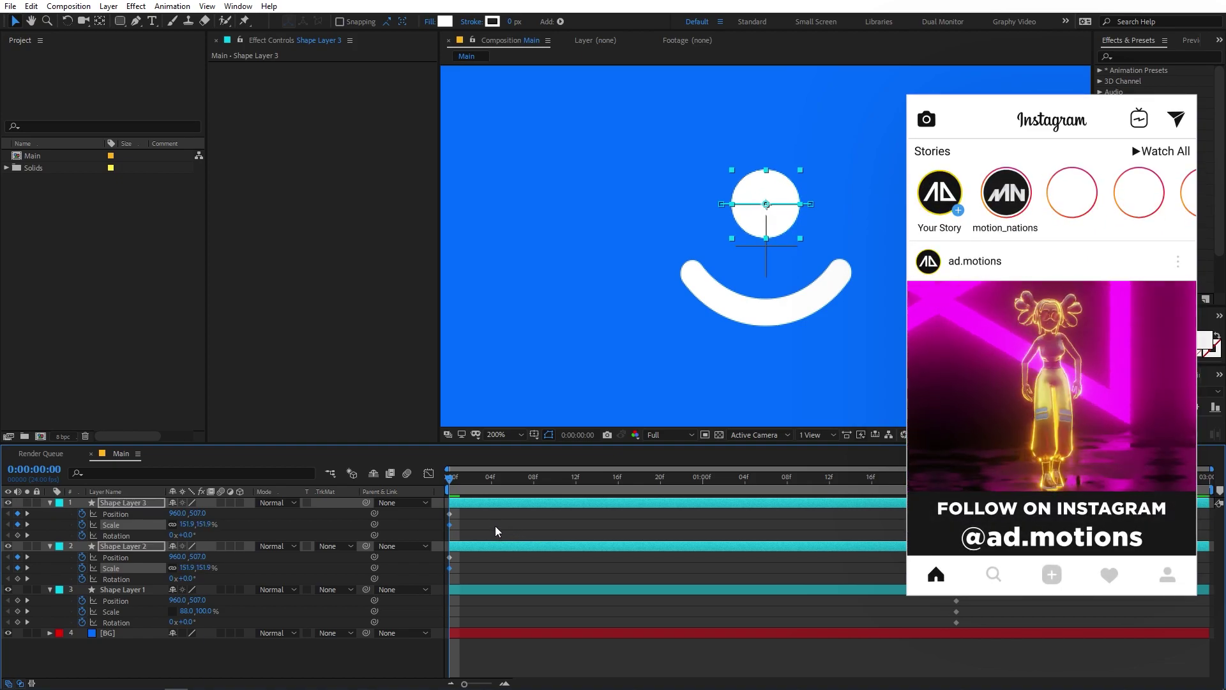
pyautogui.press('Down')
pyautogui.press('Down')
pyautogui.press('Down')
pyautogui.press('Down')
pyautogui.press('Down')
pyautogui.press('Down')
pyautogui.press('Down')
pyautogui.press('Down')
pyautogui.press('Down')
pyautogui.press('Down')
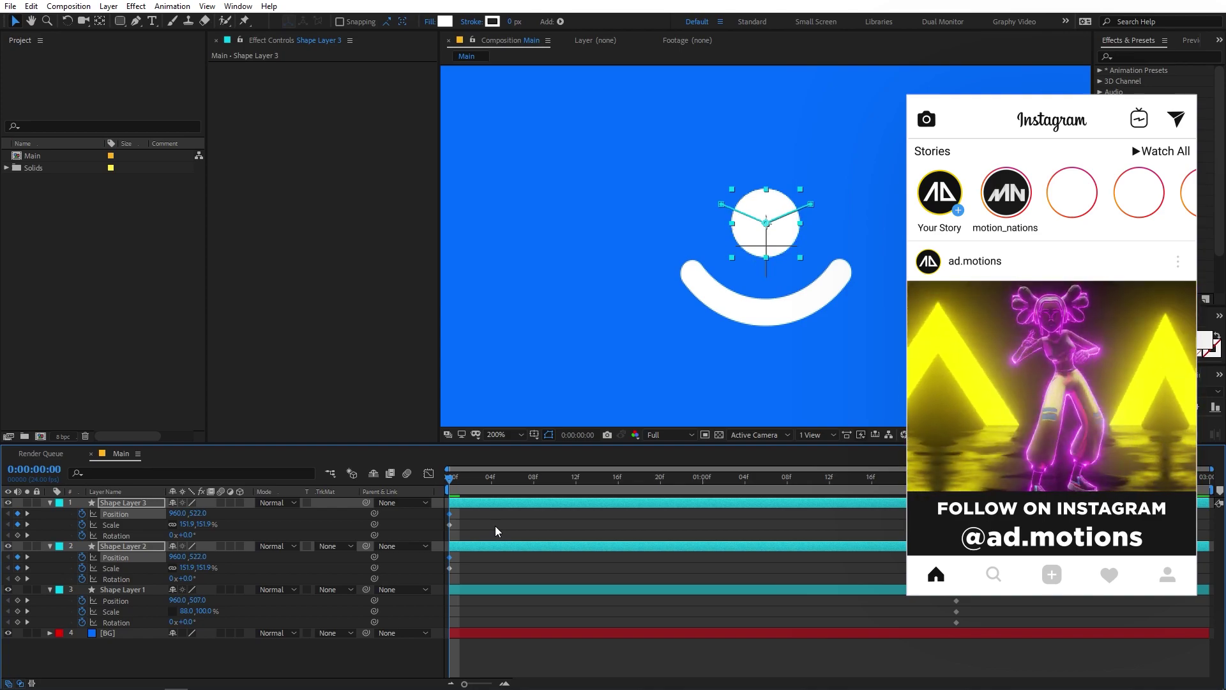
pyautogui.click(496, 526)
pyautogui.scroll(-1, 785, 280)
pyautogui.scroll(-1, 791, 278)
pyautogui.scroll(1, 791, 279)
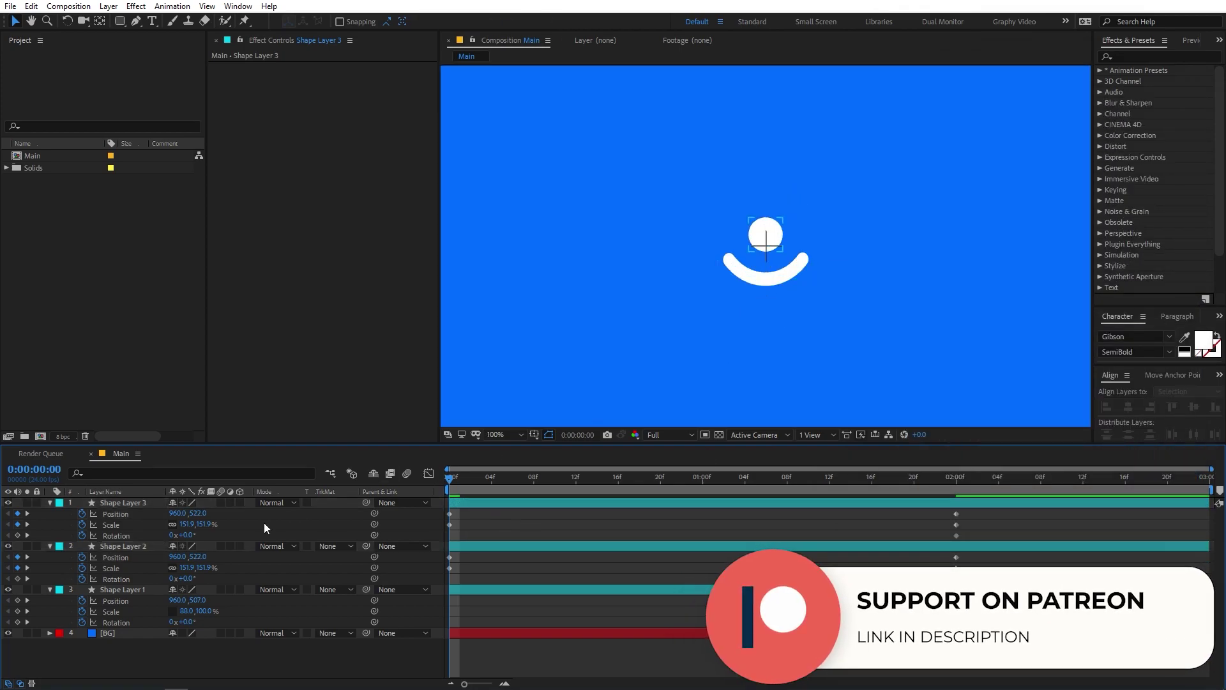
# Rotate the smile (Shape Layer 1) to 180°
pyautogui.click(124, 590)
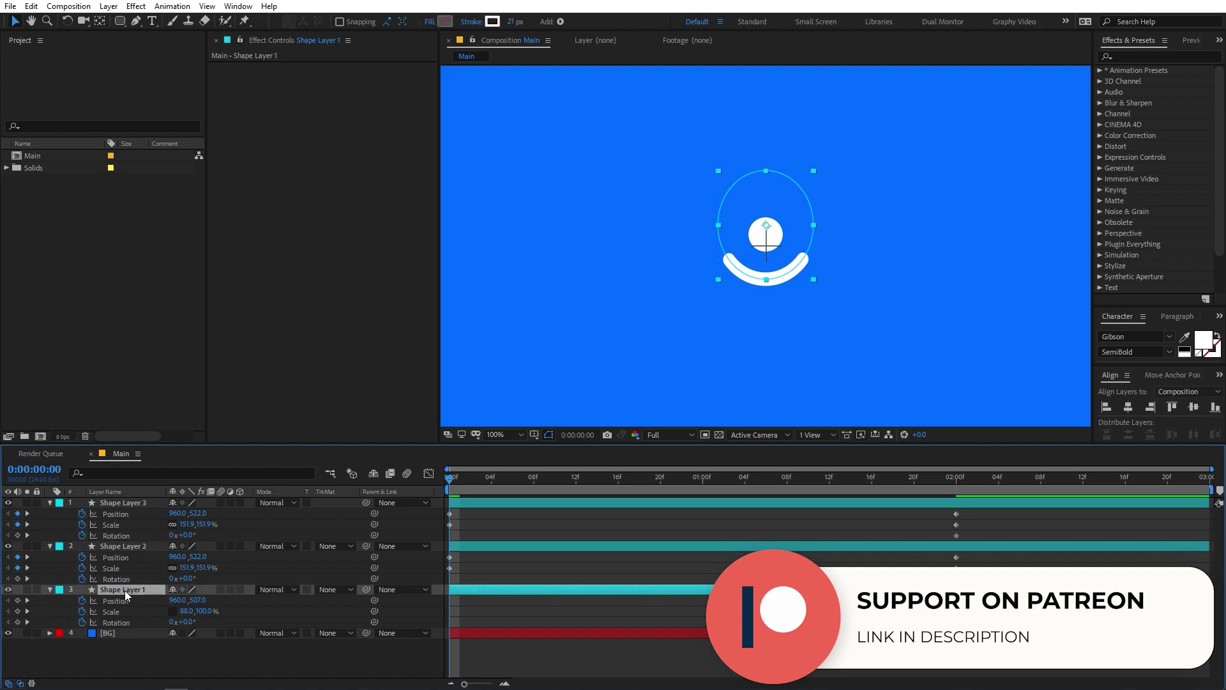
pyautogui.click(187, 622)
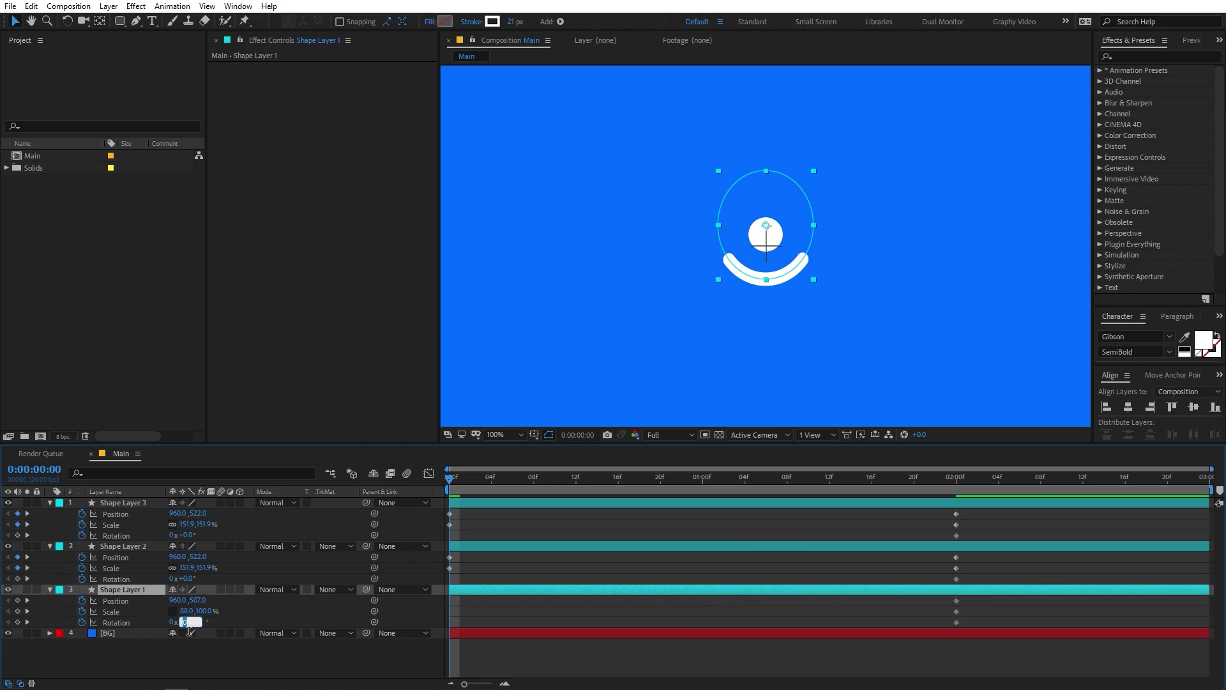
pyautogui.write('180')
pyautogui.press('Return')
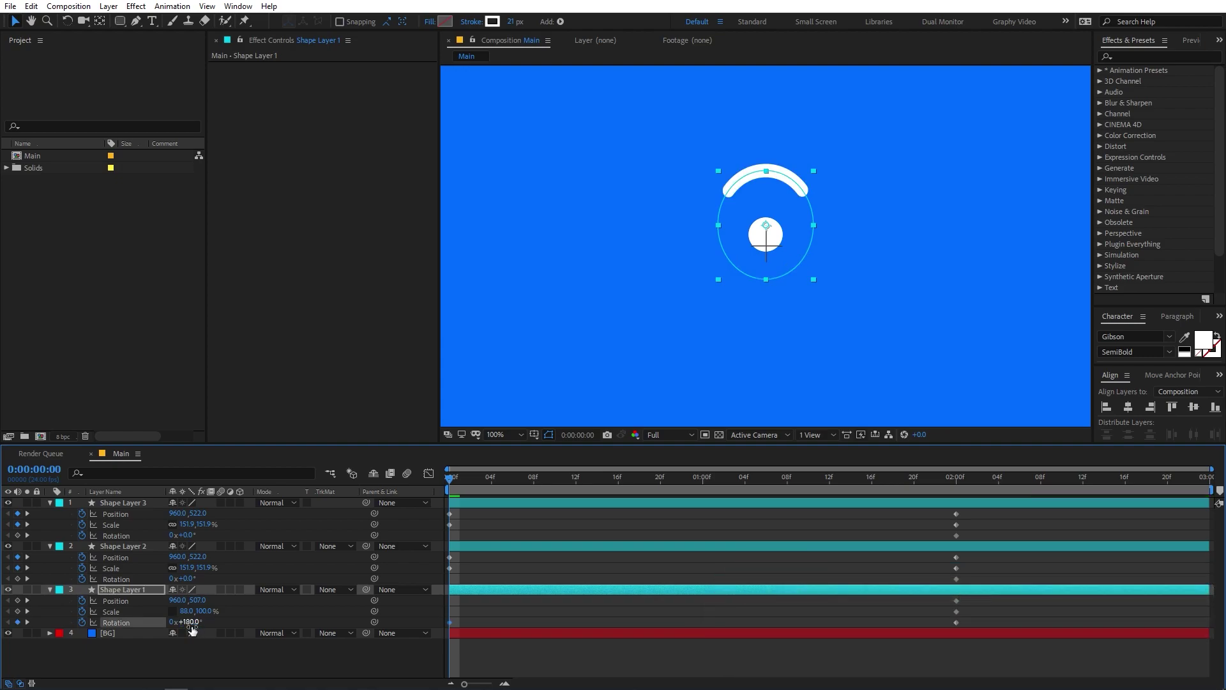
pyautogui.click(815, 187)
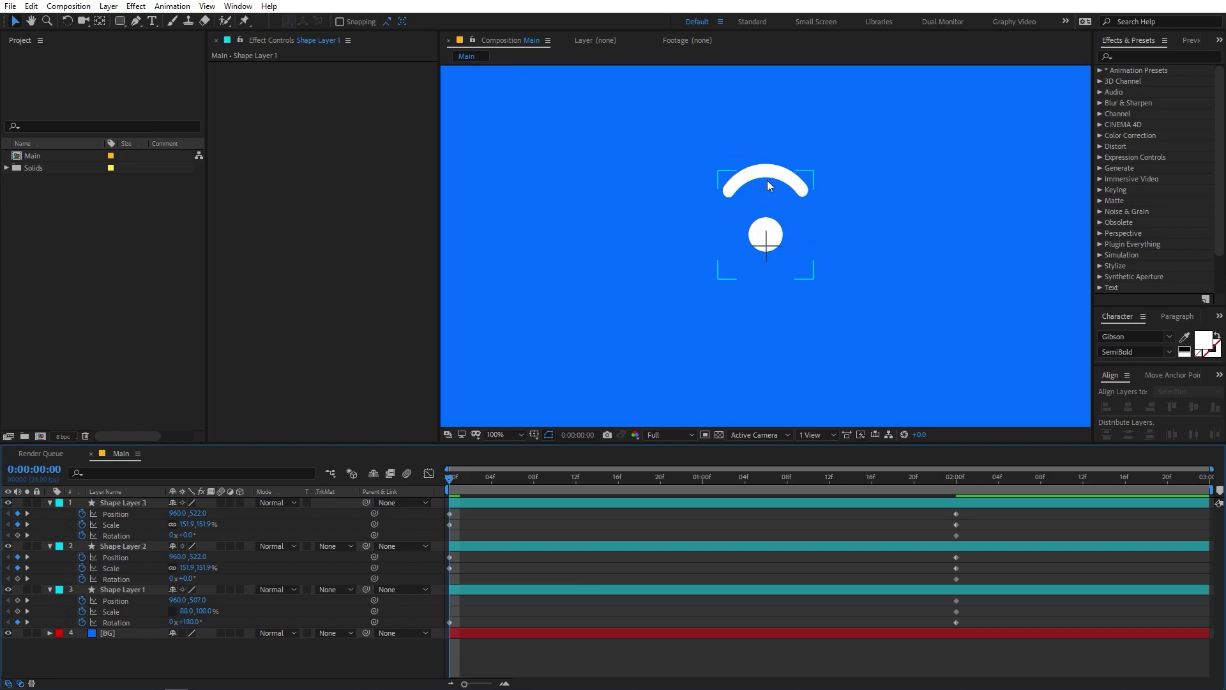
# Shift the merged eye circle up, then slightly back down, to key its Position
pyautogui.click(150, 546)
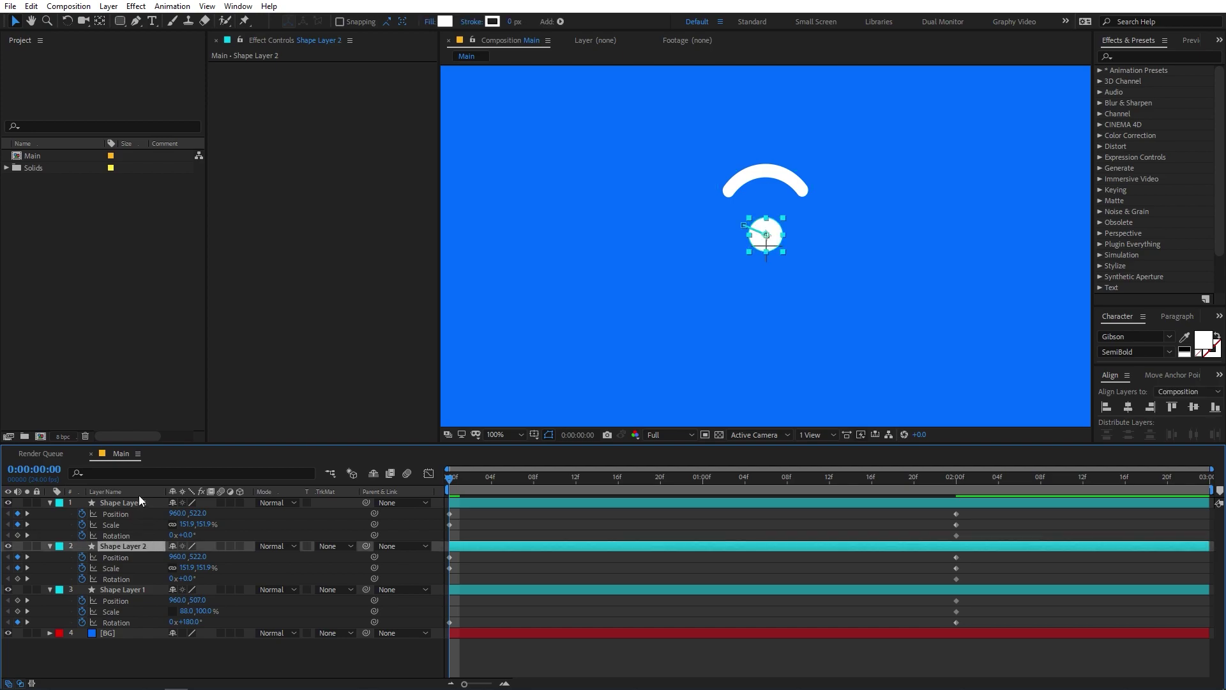
pyautogui.keyDown('ctrl'); pyautogui.click(138, 500); pyautogui.keyUp('ctrl')
pyautogui.hotkey('shift', 'Up')
pyautogui.hotkey('shift', 'Up')
pyautogui.hotkey('shift', 'Up')
pyautogui.hotkey('shift', 'Up')
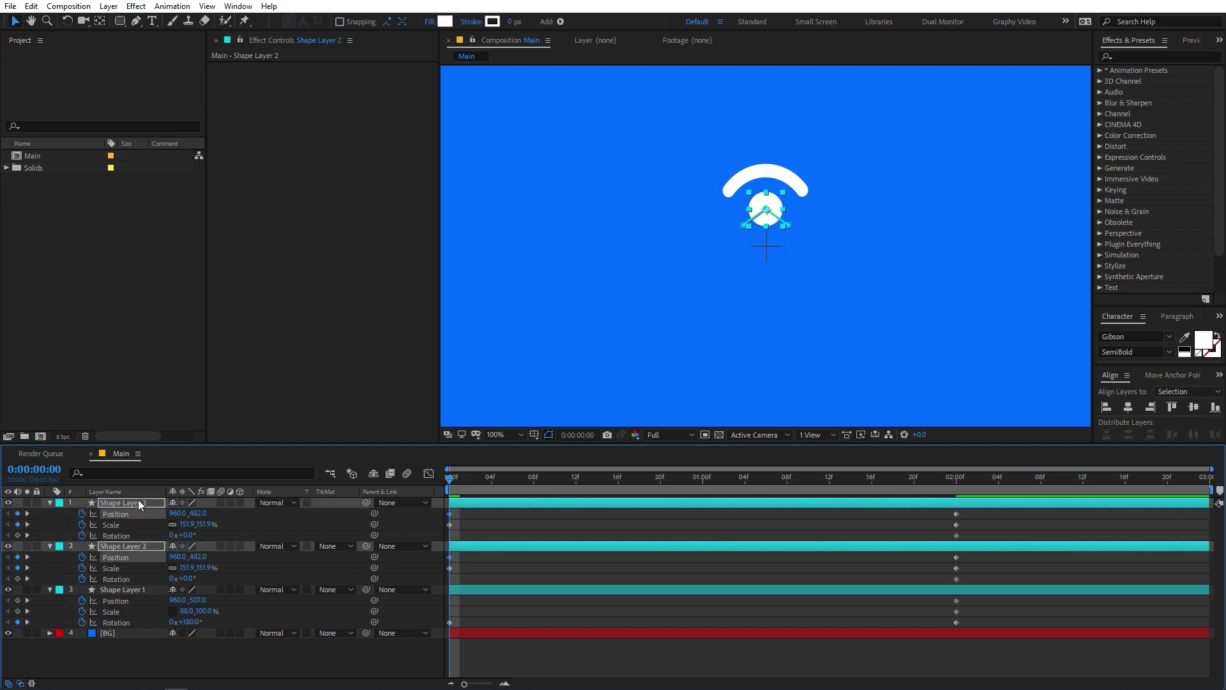
pyautogui.hotkey('shift', 'Down')
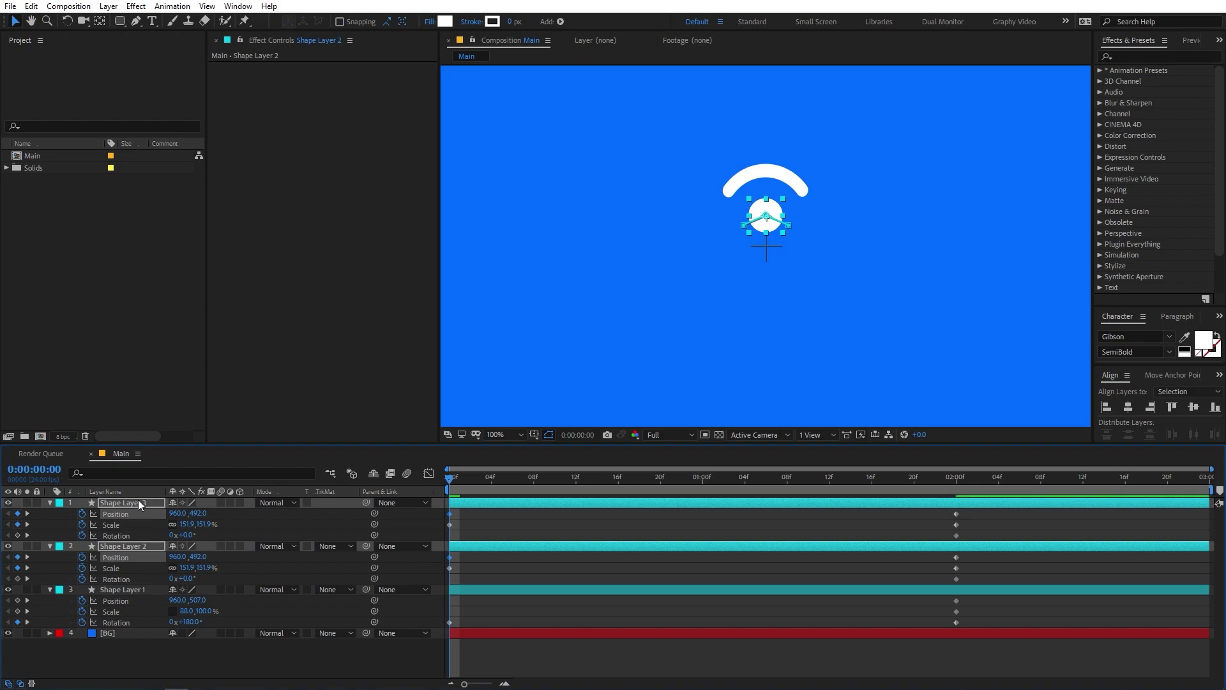
pyautogui.click(517, 507)
pyautogui.click(679, 519)
pyautogui.scroll(-3, 773, 308)
pyautogui.scroll(2, 773, 308)
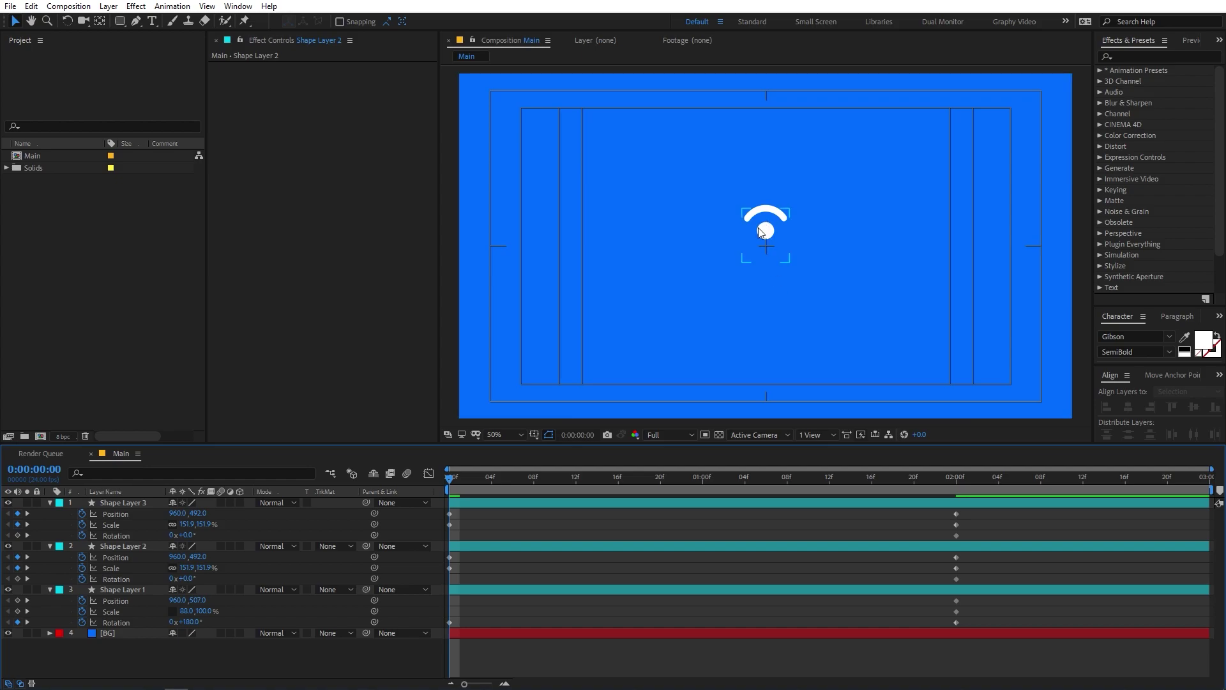
# Scrub the animation, then change the smile's starting rotation to -180° at frame 0
pyautogui.moveTo(450, 478); pyautogui.dragTo(576, 498)
pyautogui.moveTo(820, 506); pyautogui.dragTo(795, 496)
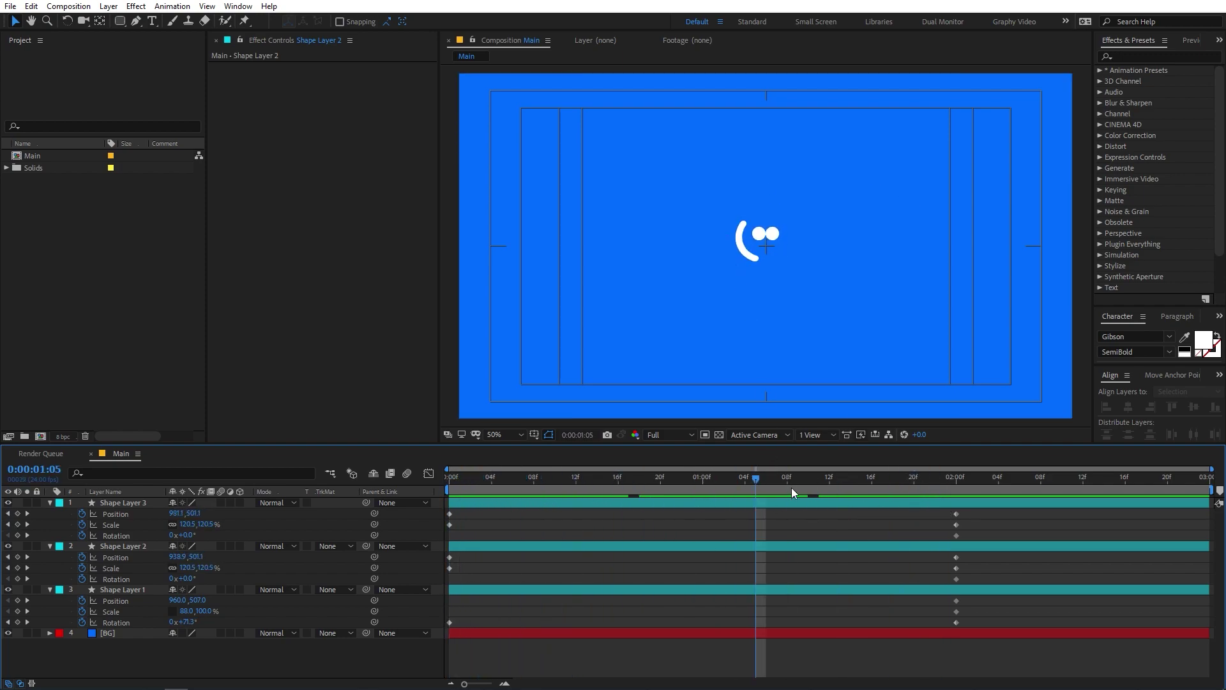
pyautogui.press('Home')
pyautogui.click(192, 622)
pyautogui.write('-180')
pyautogui.press('Return')
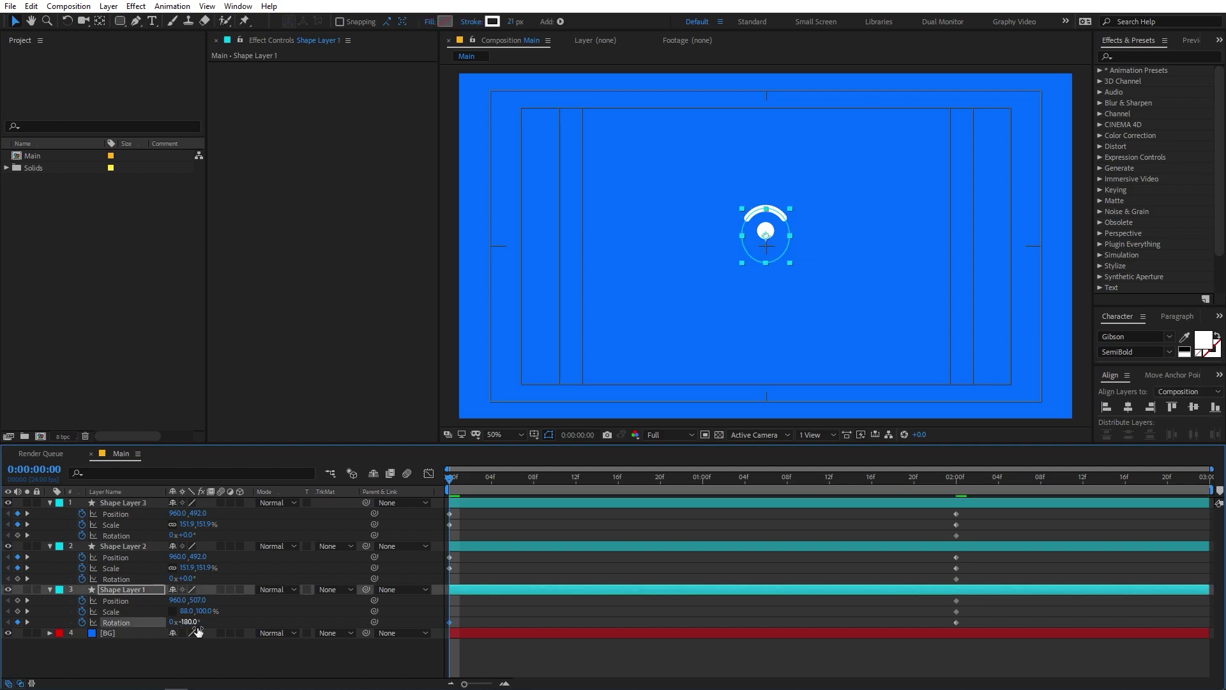
# Preview the animation and marquee-select the frame-0 keyframes of Shape Layers 3 and 2
pyautogui.moveTo(451, 486); pyautogui.dragTo(386, 528)
pyautogui.press('space')
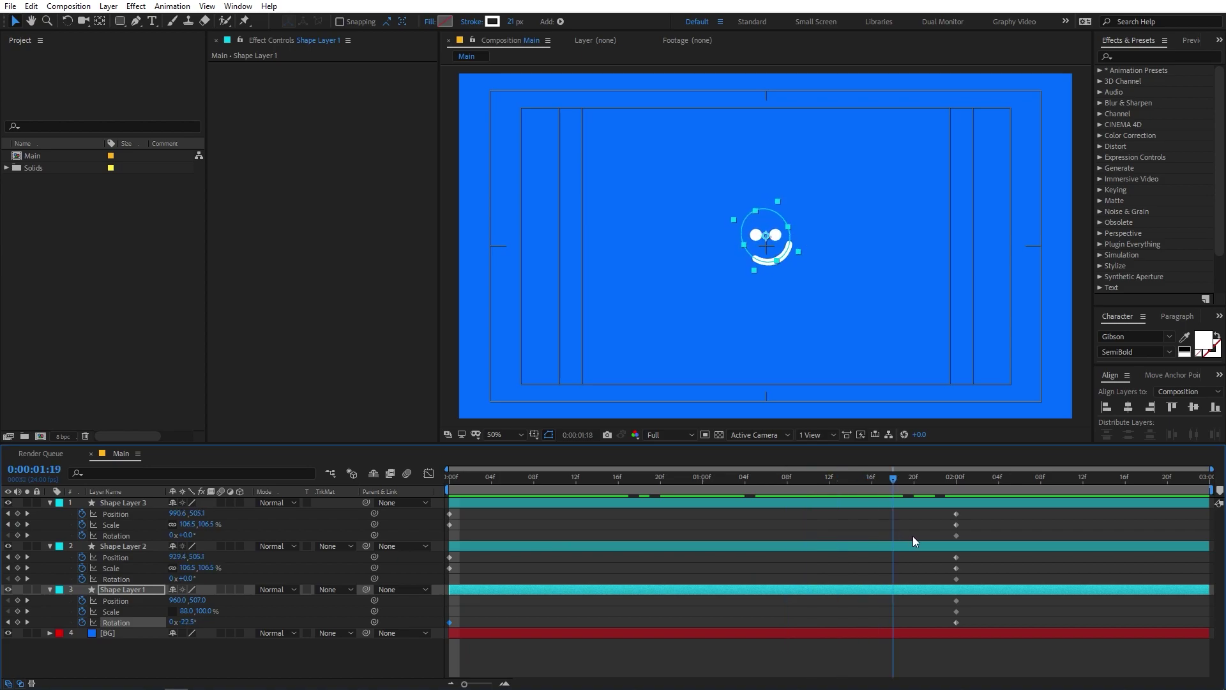
pyautogui.press('space')
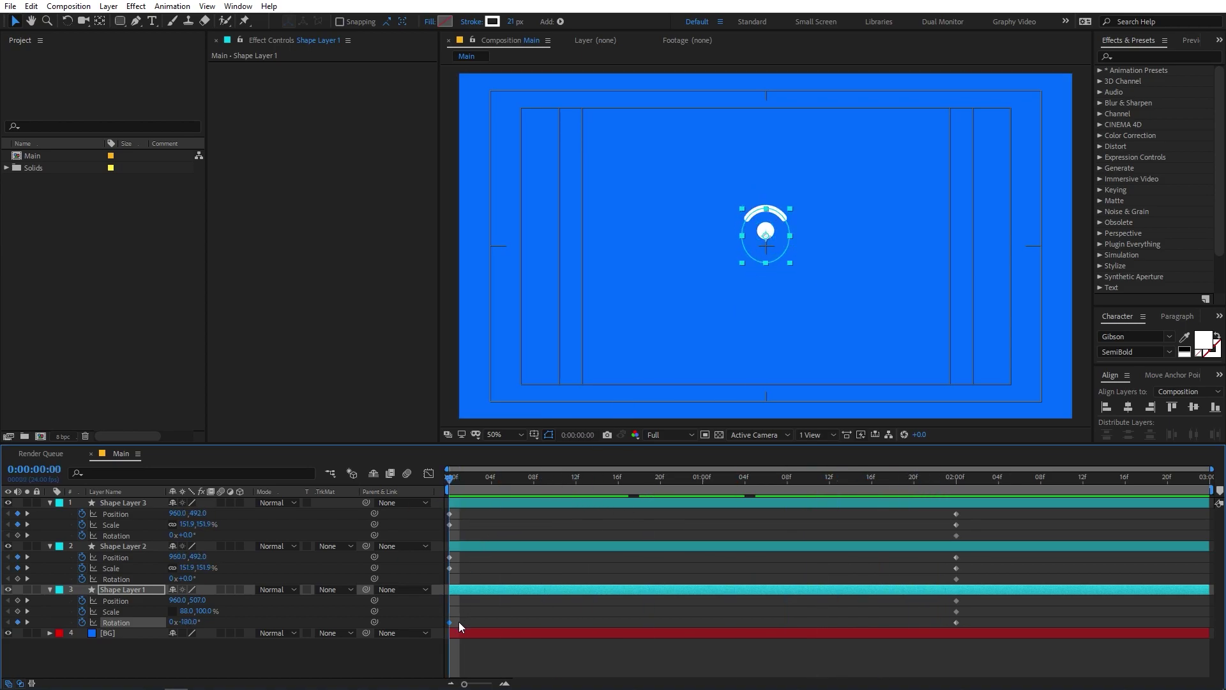
pyautogui.moveTo(462, 509); pyautogui.dragTo(503, 570)
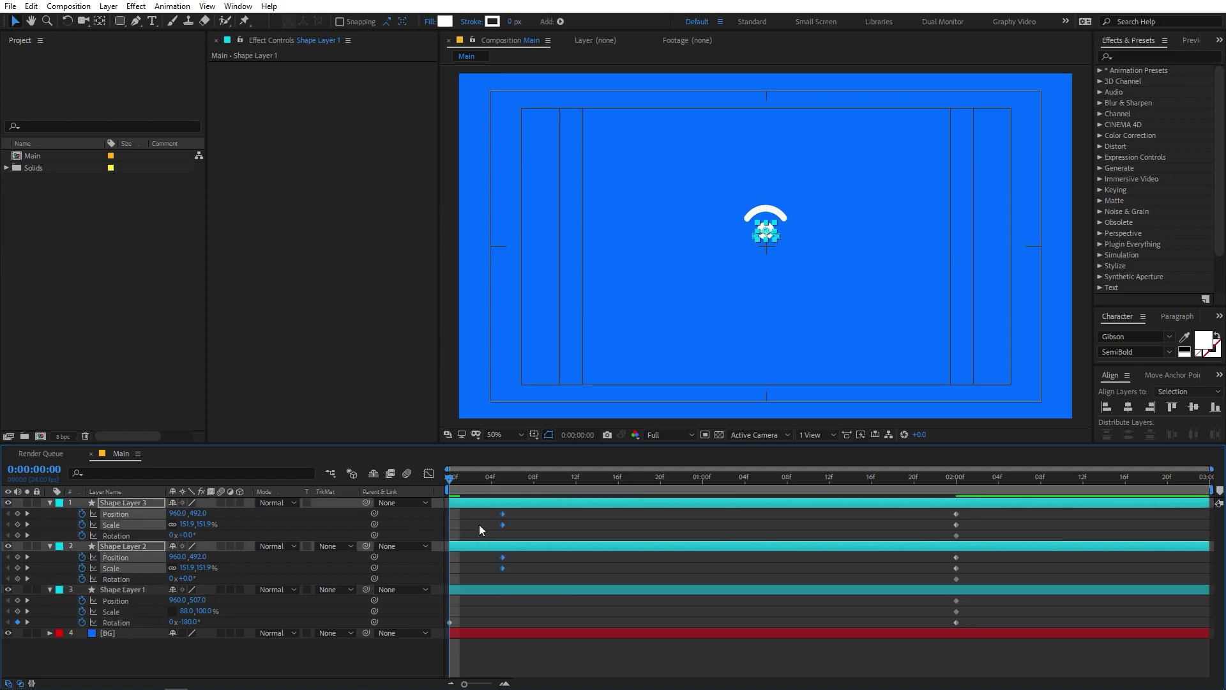
# Set Shape Layer 3 and Shape Layer 2 Scale to 0% at frame 0
pyautogui.click(479, 530)
pyautogui.click(191, 525)
pyautogui.write('0')
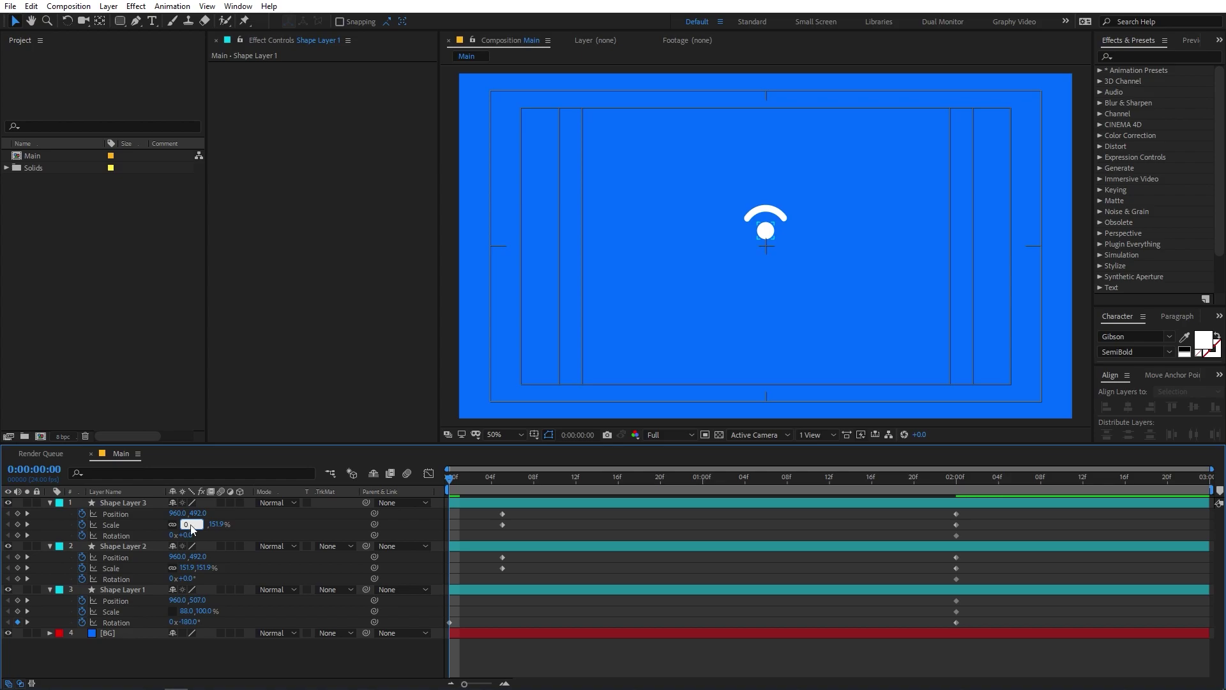
pyautogui.press('Return')
pyautogui.click(187, 569)
pyautogui.write('0')
pyautogui.press('Return')
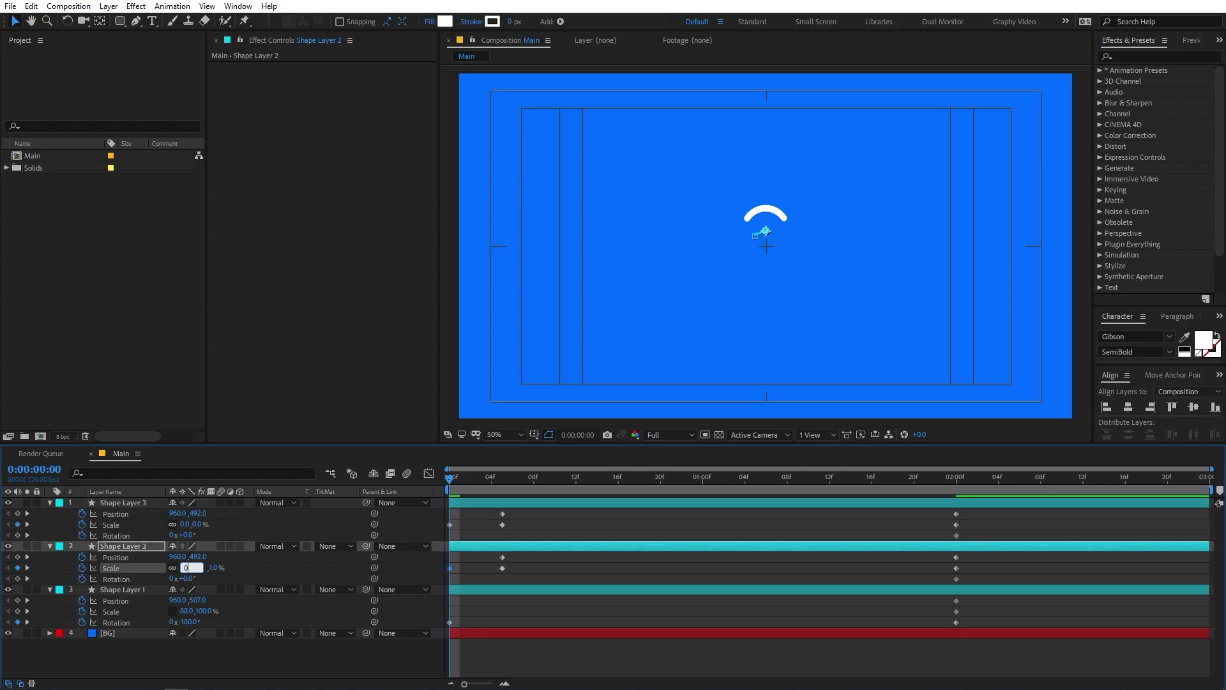
pyautogui.press('Return')
pyautogui.click(467, 597)
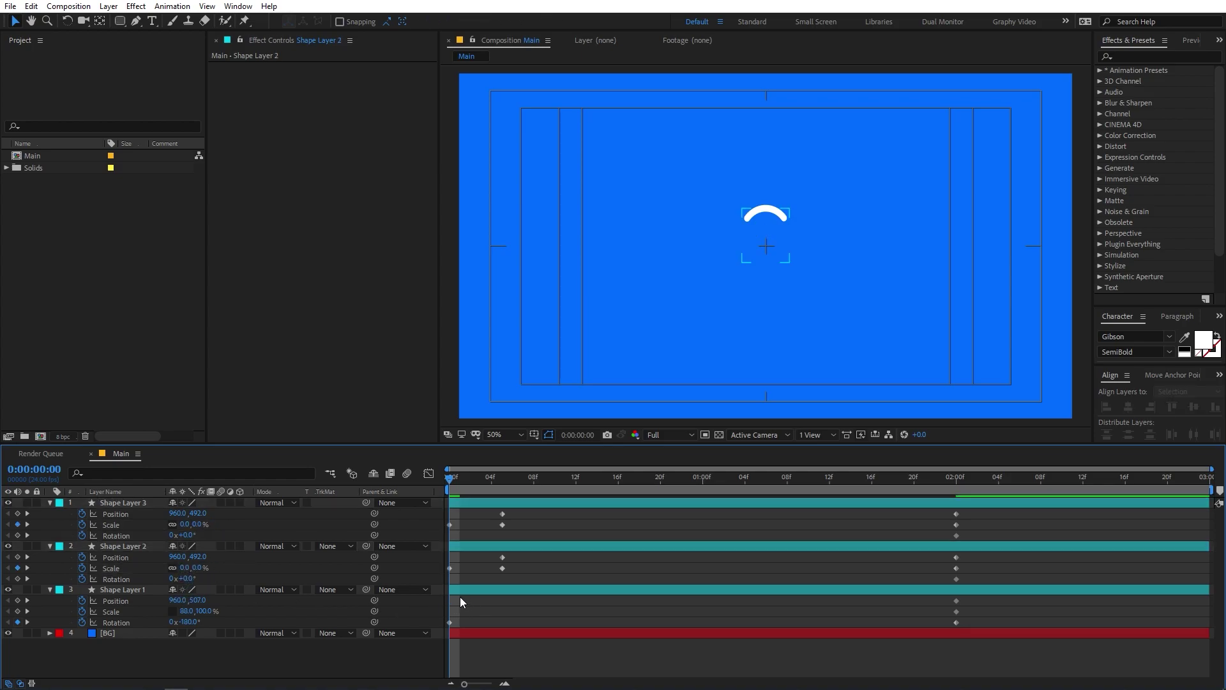
# Select Shape Layer 1 and expand its Contents group
pyautogui.click(136, 589)
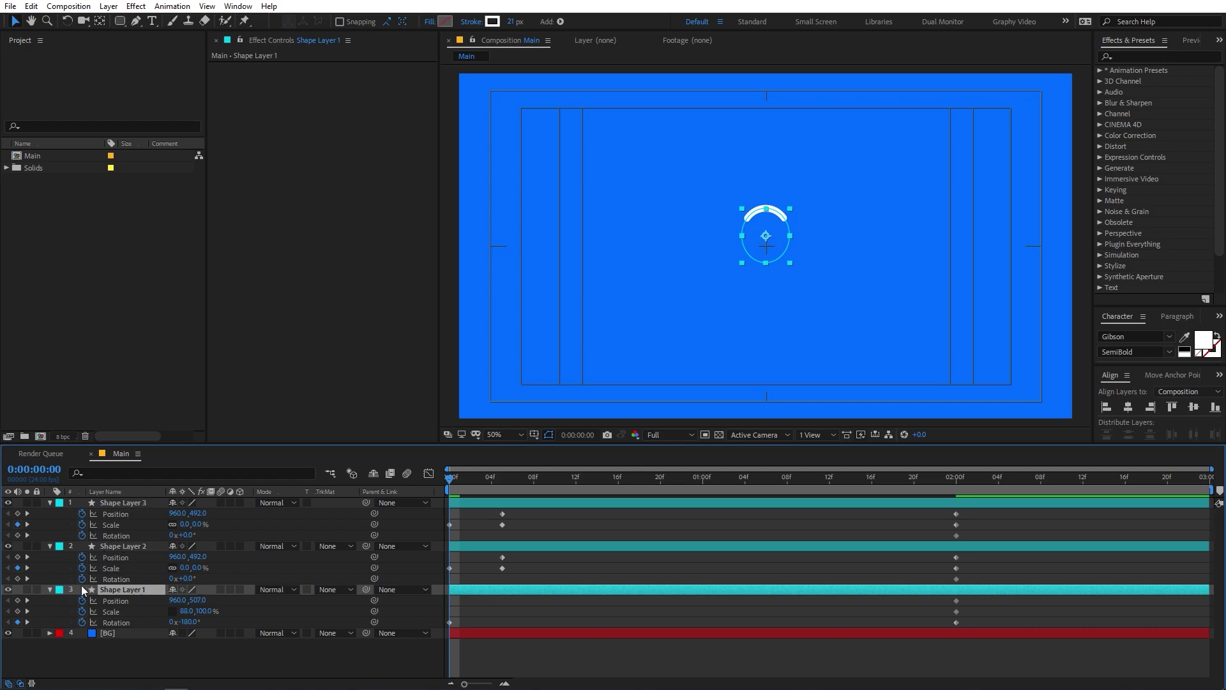
pyautogui.click(50, 589)
pyautogui.click(61, 600)
# Keyframe Ellipse 1's Trim Paths Start and End, placing the keys at frame 5
pyautogui.click(69, 612)
pyautogui.scroll(-1, 86, 626)
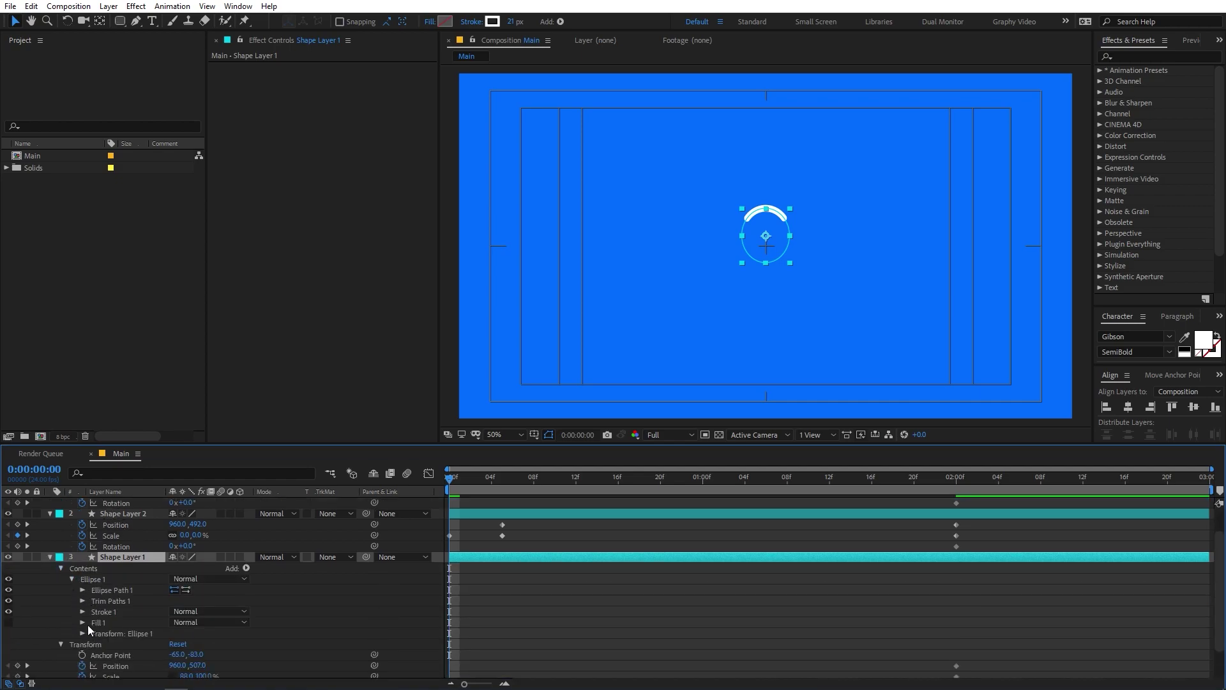
pyautogui.click(83, 601)
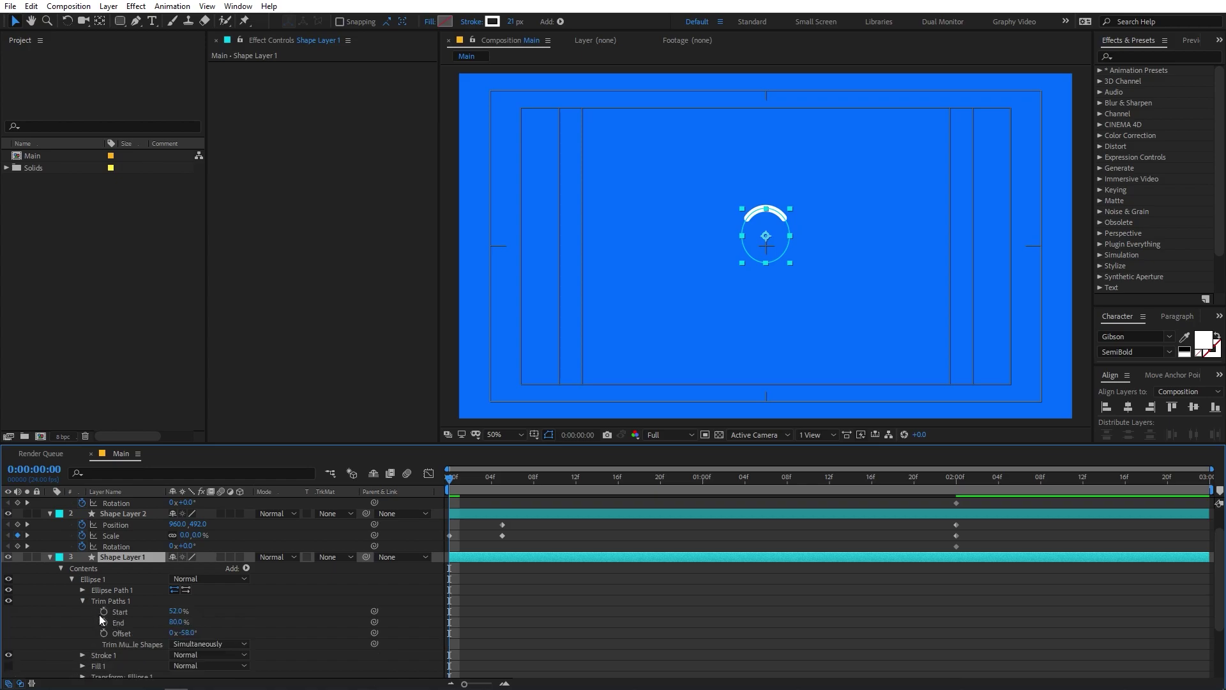
pyautogui.moveTo(102, 612); pyautogui.dragTo(104, 623)
pyautogui.moveTo(468, 602)
pyautogui.mouseDown()
pyautogui.moveTo(441, 634)
pyautogui.moveTo(504, 612)
pyautogui.mouseUp()
pyautogui.click(235, 611)
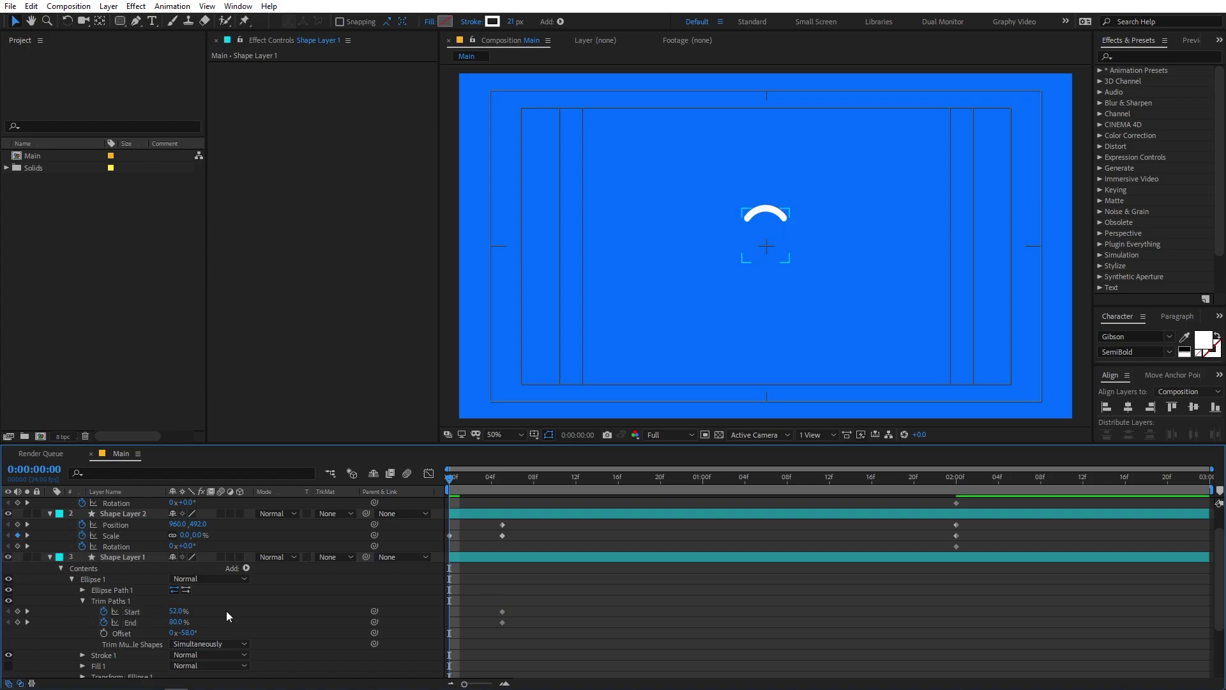
# At frame 0 set Trim Paths Start and End both to 66%, then preview the draw-on
pyautogui.click(181, 612)
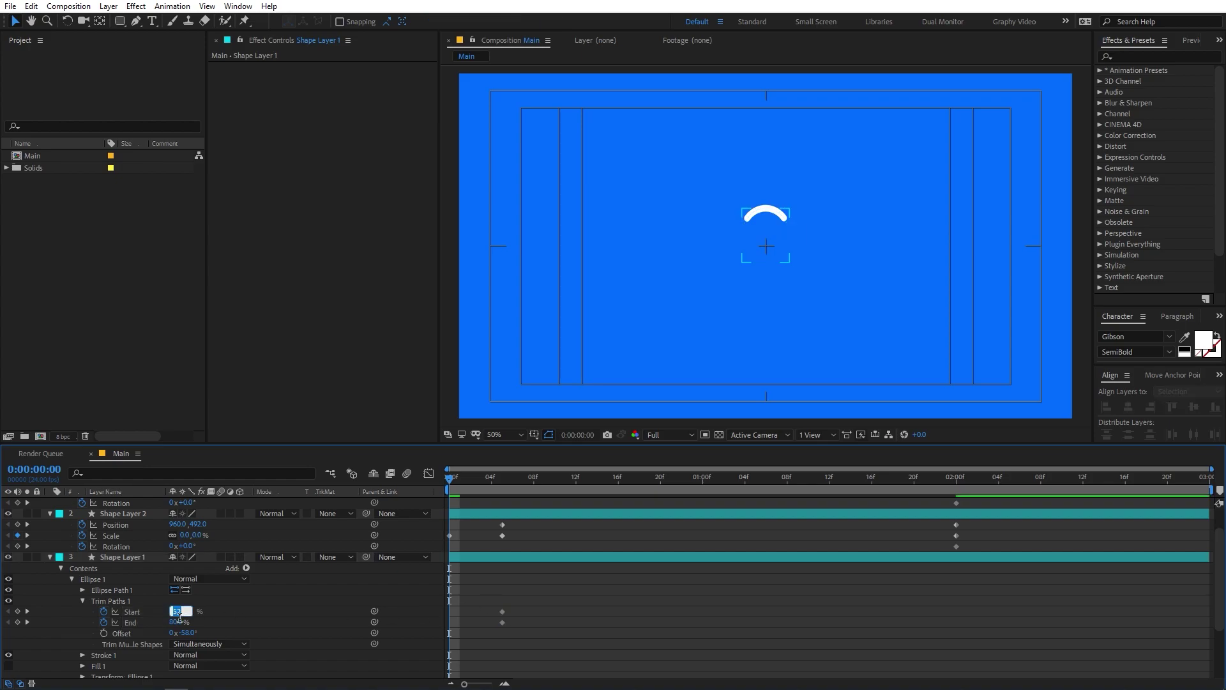
pyautogui.write('0')
pyautogui.press('Return')
pyautogui.click(201, 612)
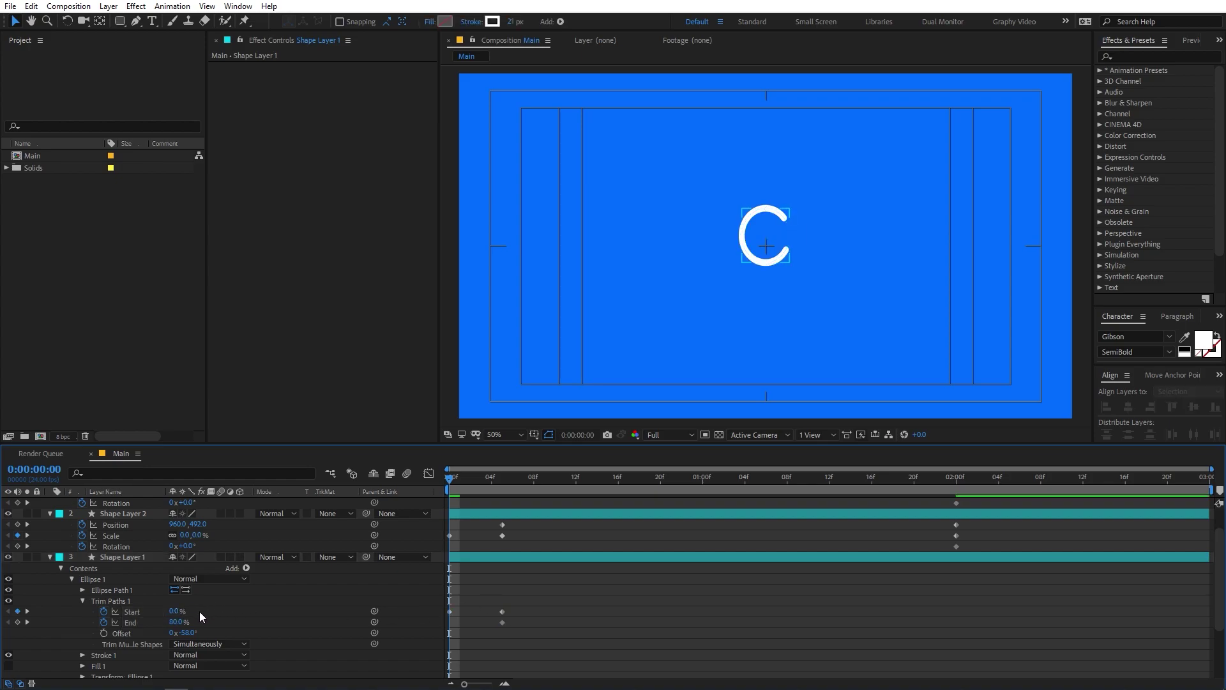
pyautogui.moveTo(176, 612)
pyautogui.mouseDown()
pyautogui.moveTo(220, 607)
pyautogui.moveTo(173, 629)
pyautogui.mouseUp()
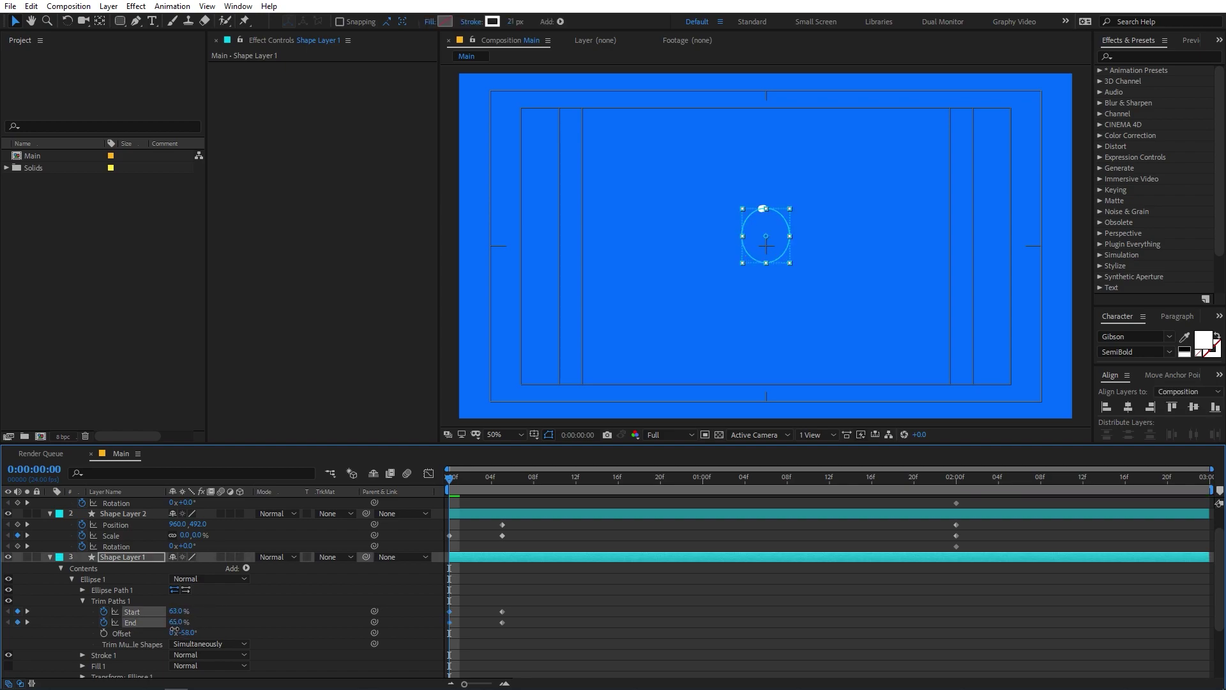
pyautogui.click(179, 623)
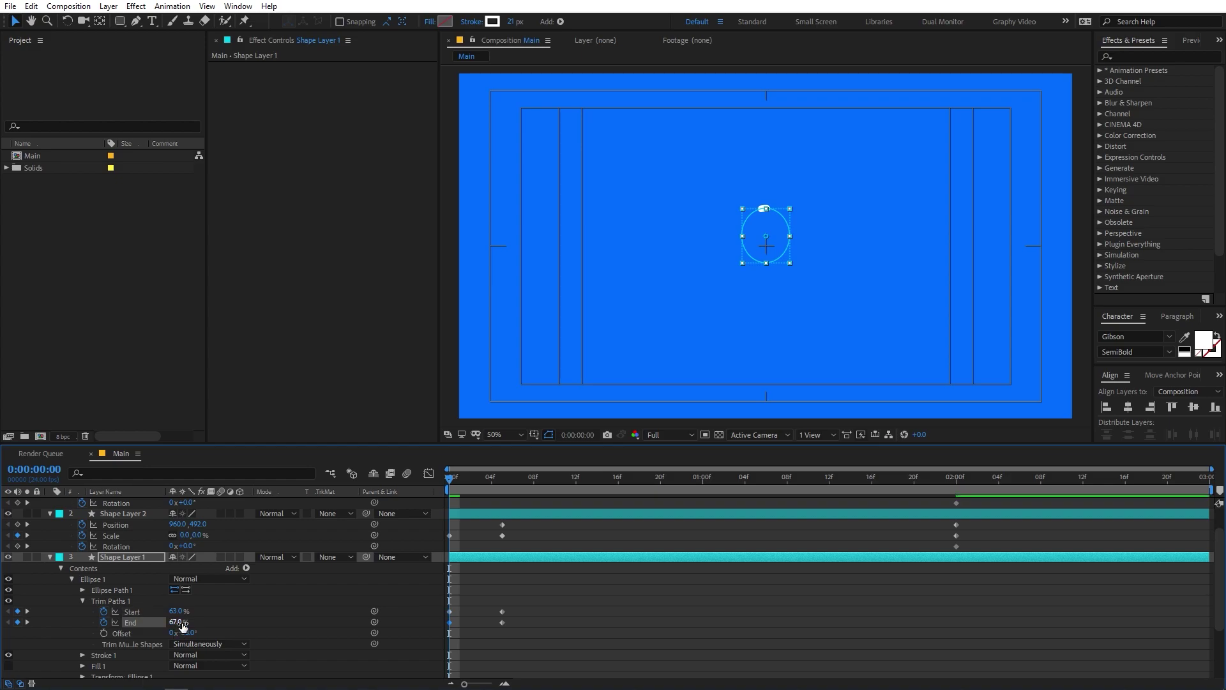
pyautogui.press('Return')
pyautogui.click(182, 608)
pyautogui.write('66')
pyautogui.press('Return')
pyautogui.click(256, 611)
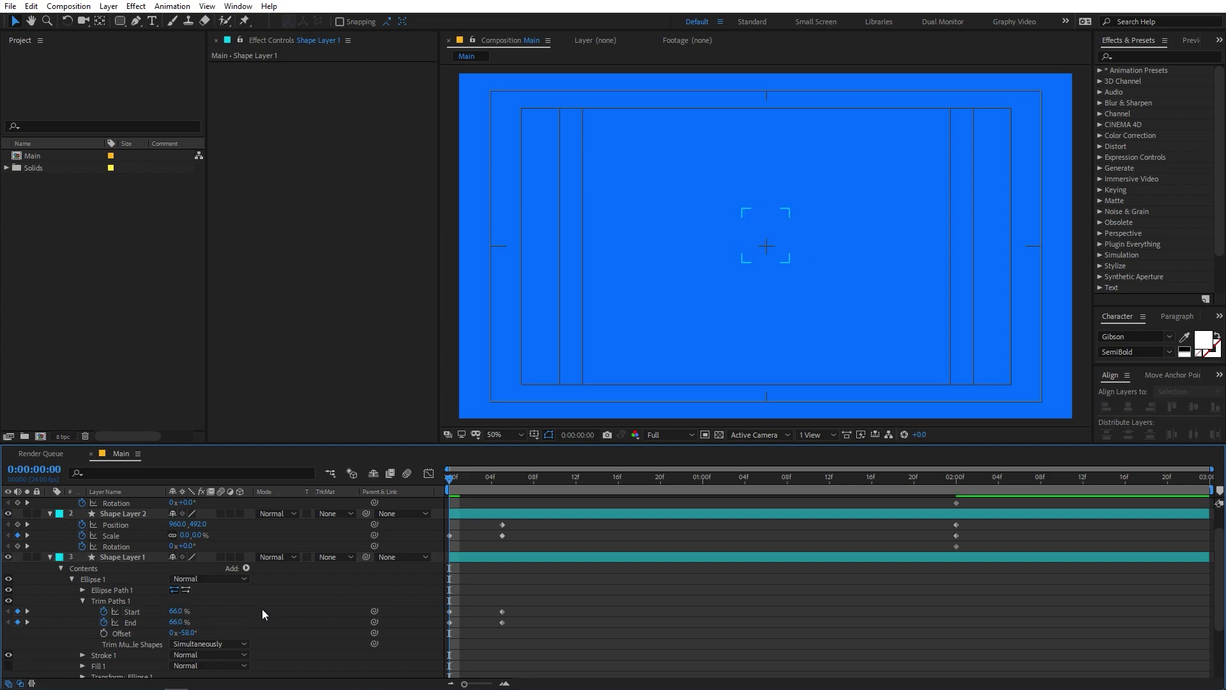
pyautogui.press('space')
pyautogui.press('space')
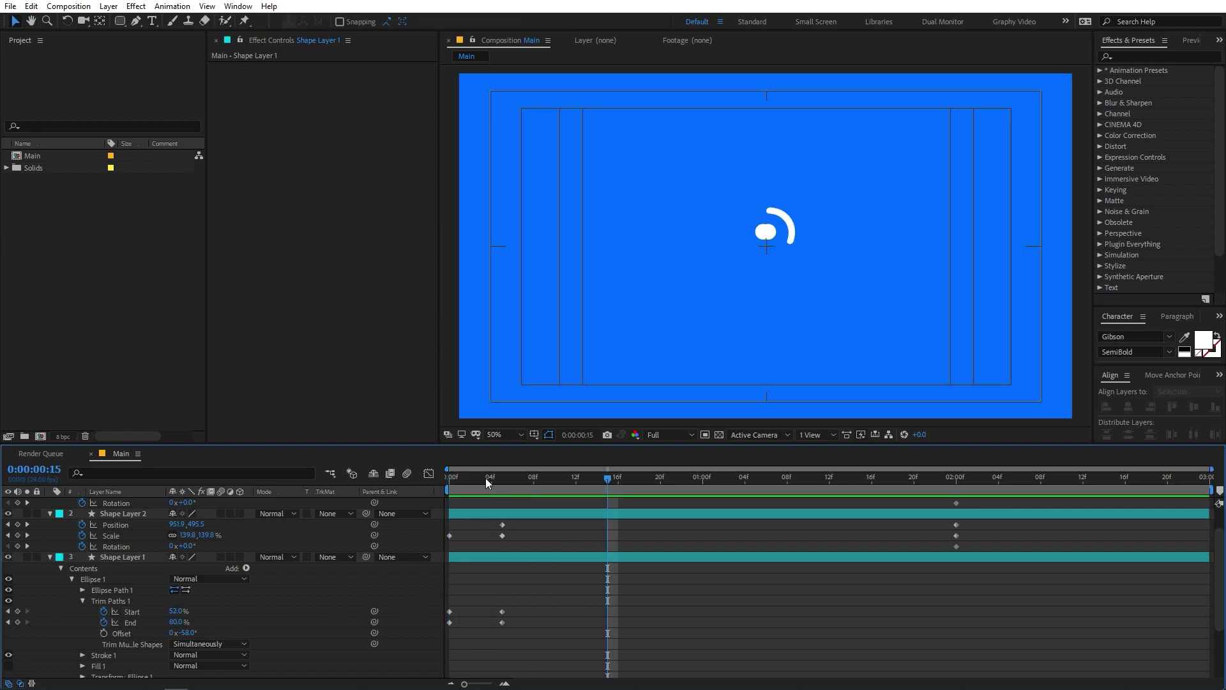
# Move Shape Layer 1's first Rotation keyframe to about 1 second and preview
pyautogui.moveTo(449, 480); pyautogui.dragTo(503, 511)
pyautogui.press('Home')
pyautogui.press('space')
pyautogui.click(553, 556)
pyautogui.scroll(-3, 544, 582)
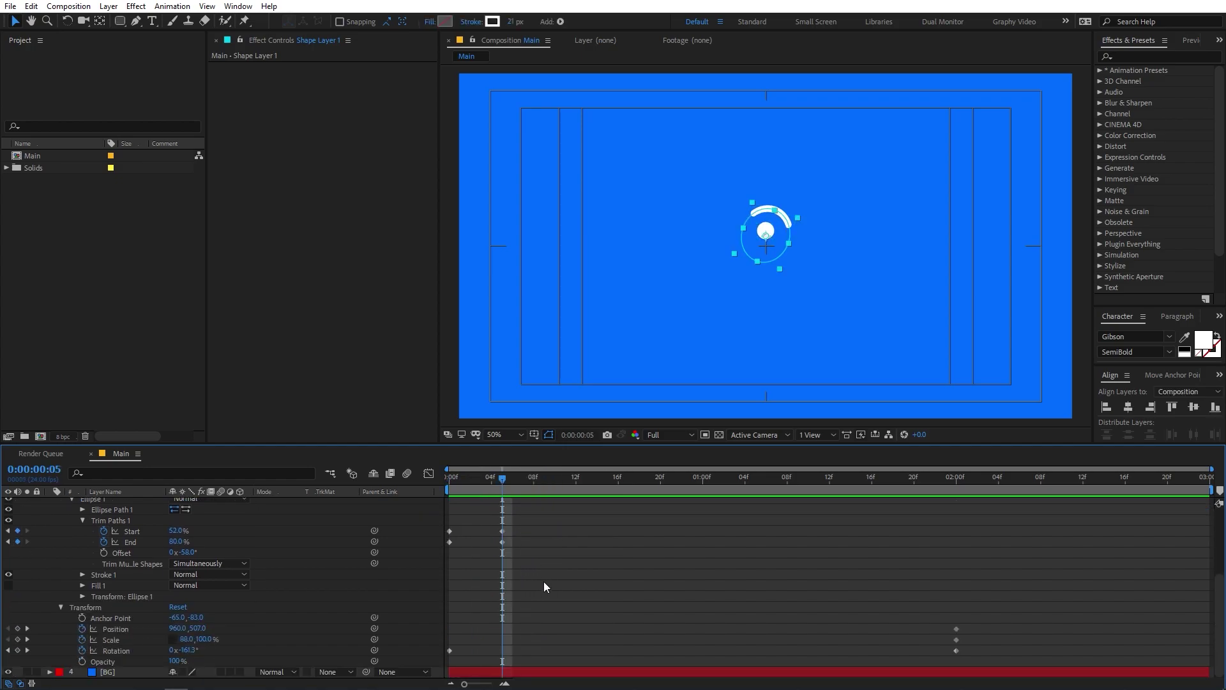
pyautogui.moveTo(450, 650); pyautogui.dragTo(714, 650)
pyautogui.press('space')
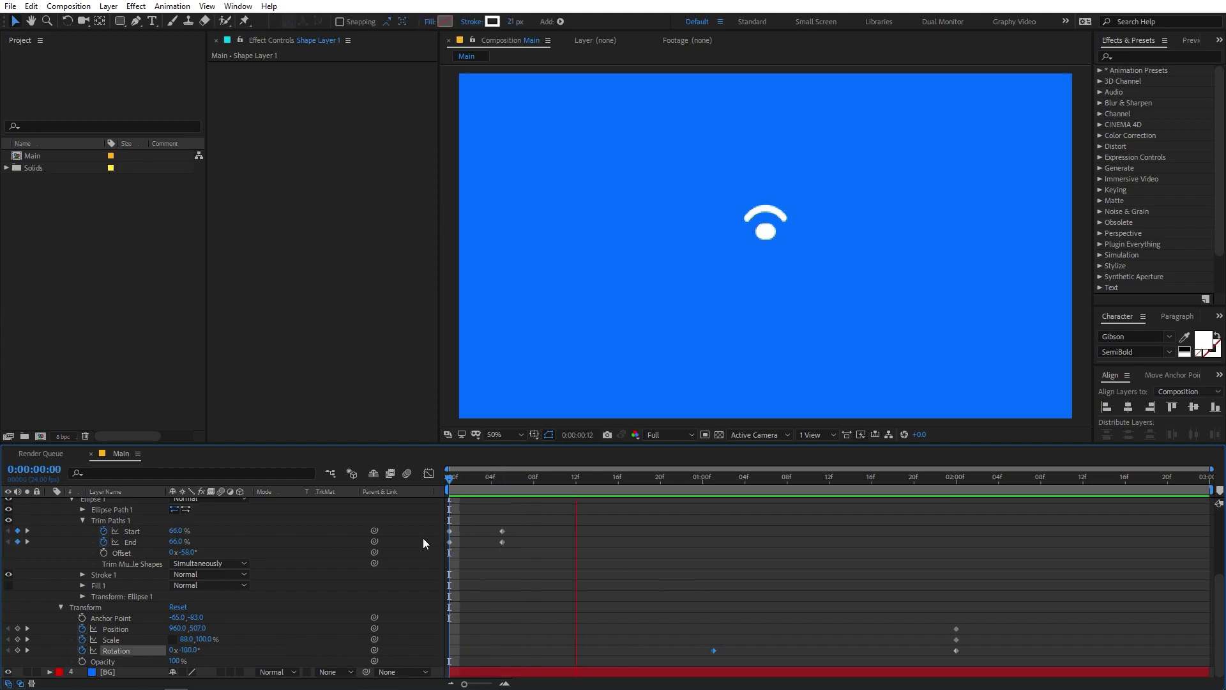
pyautogui.press('space')
pyautogui.scroll(3, 423, 538)
pyautogui.moveTo(501, 480); pyautogui.dragTo(441, 492)
pyautogui.press('space')
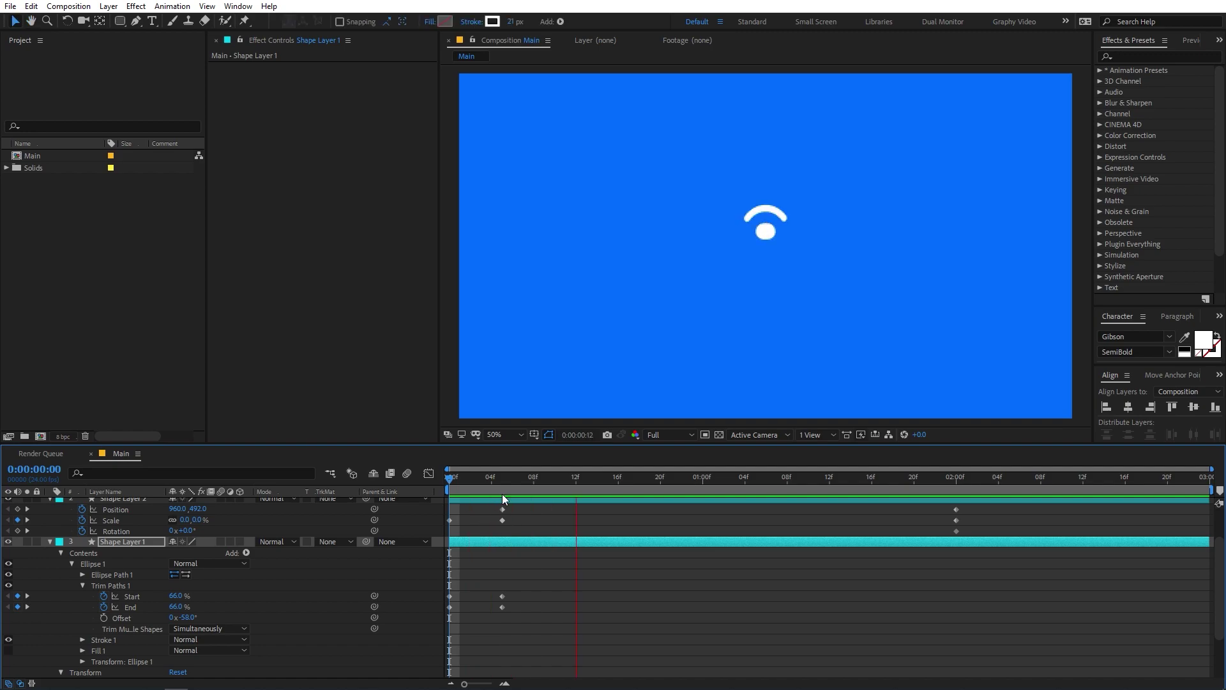
pyautogui.press('space')
# Apply Easy Ease (F9) to both eyes' Scale keyframes and the smile's Trim Paths keyframes
pyautogui.moveTo(523, 475); pyautogui.dragTo(400, 496)
pyautogui.press('k')
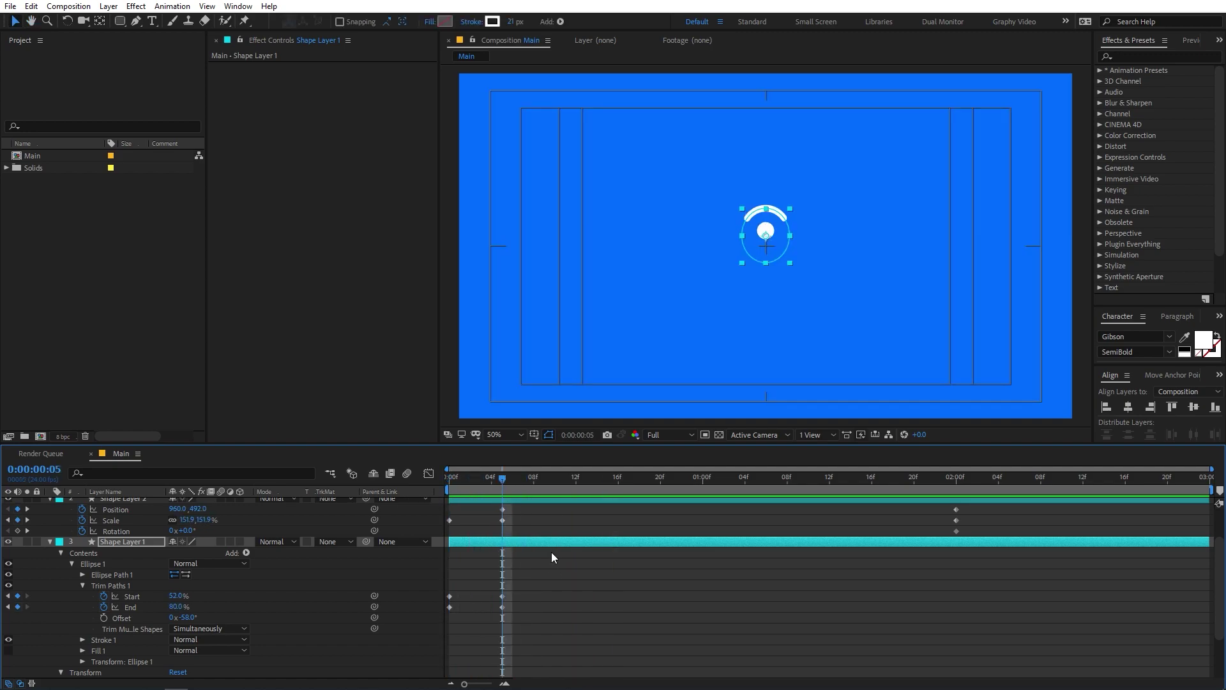
pyautogui.scroll(2, 516, 526)
pyautogui.moveTo(516, 530); pyautogui.dragTo(421, 521)
pyautogui.press('F9')
pyautogui.moveTo(515, 576); pyautogui.dragTo(432, 565)
pyautogui.press('F9')
pyautogui.moveTo(546, 642); pyautogui.dragTo(440, 642)
pyautogui.press('F9')
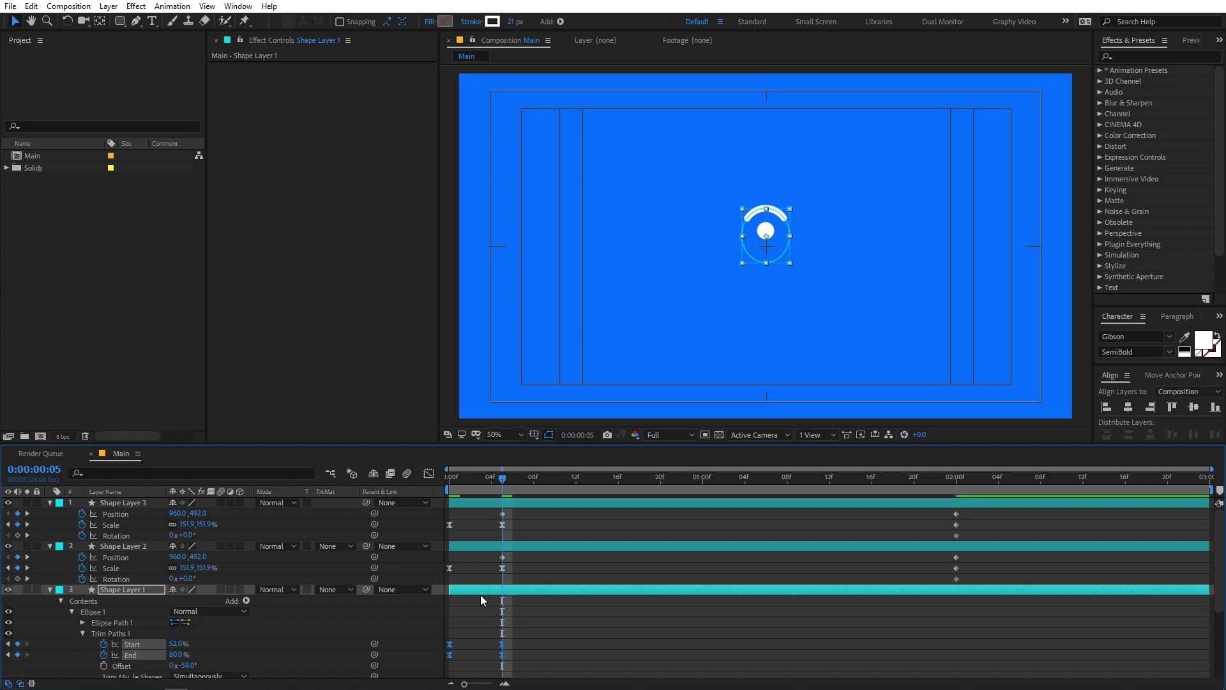
# Select both eyes' Scale keyframes and inspect their speed curves in the Graph Editor
pyautogui.moveTo(516, 571); pyautogui.dragTo(439, 574)
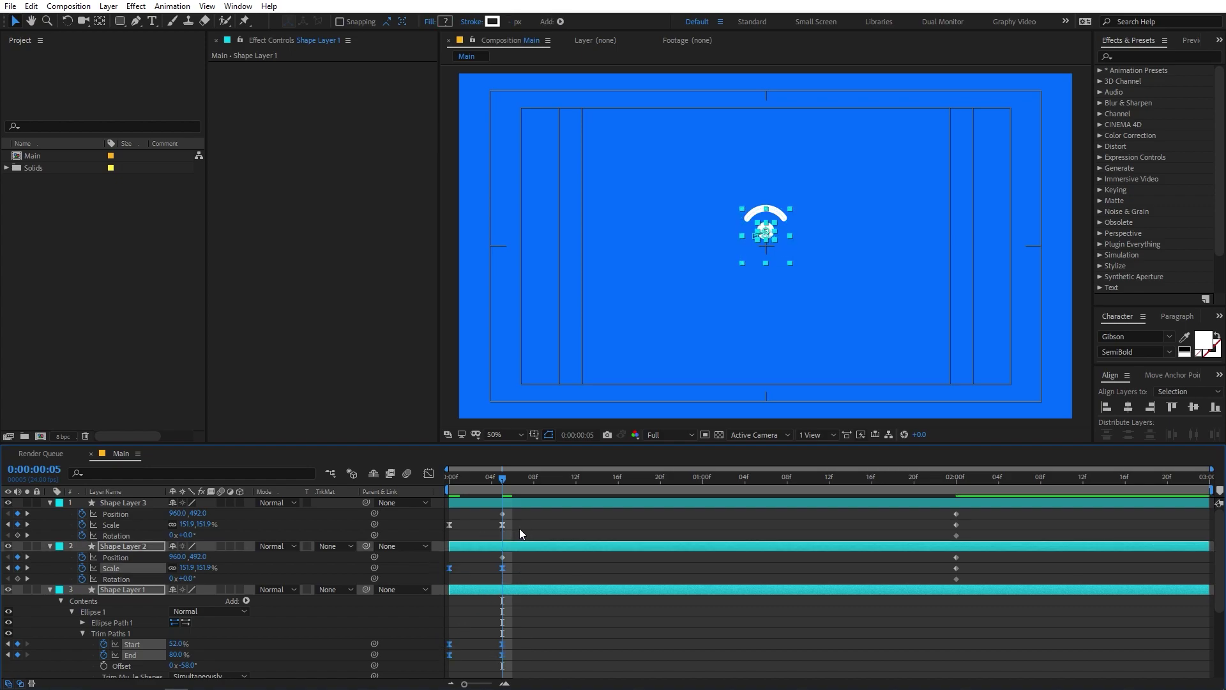
pyautogui.moveTo(527, 534); pyautogui.dragTo(436, 525)
pyautogui.click(429, 473)
pyautogui.moveTo(564, 580); pyautogui.dragTo(475, 635)
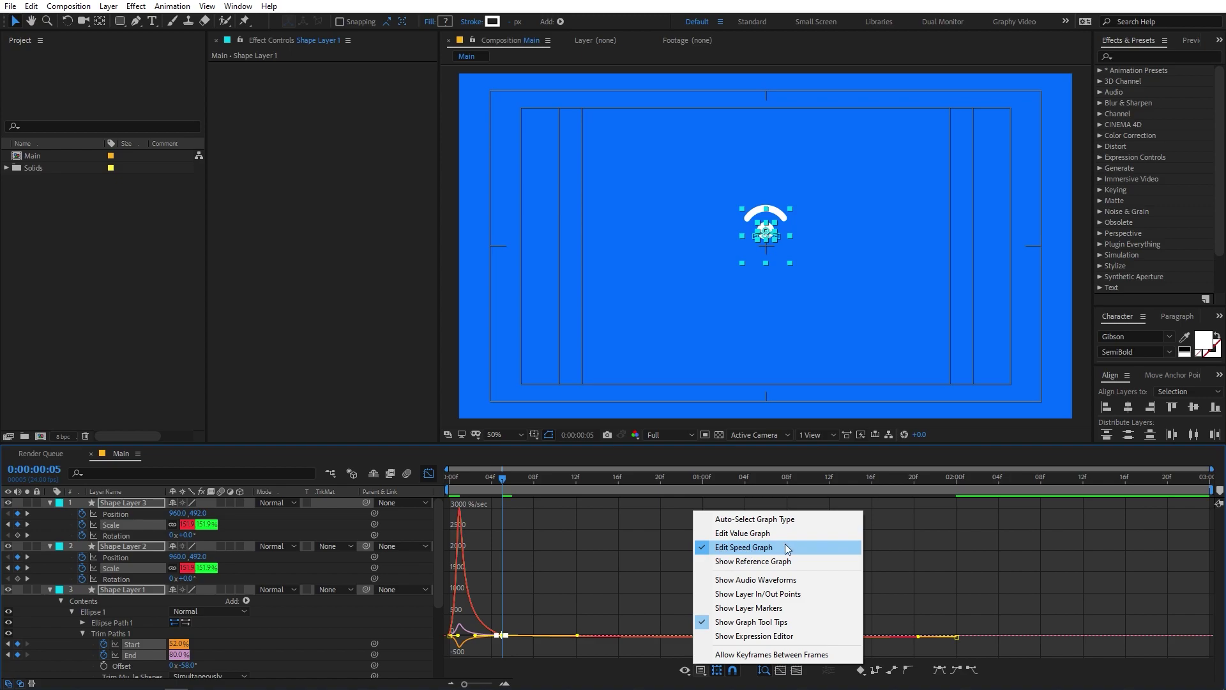
pyautogui.click(778, 546)
pyautogui.click(434, 474)
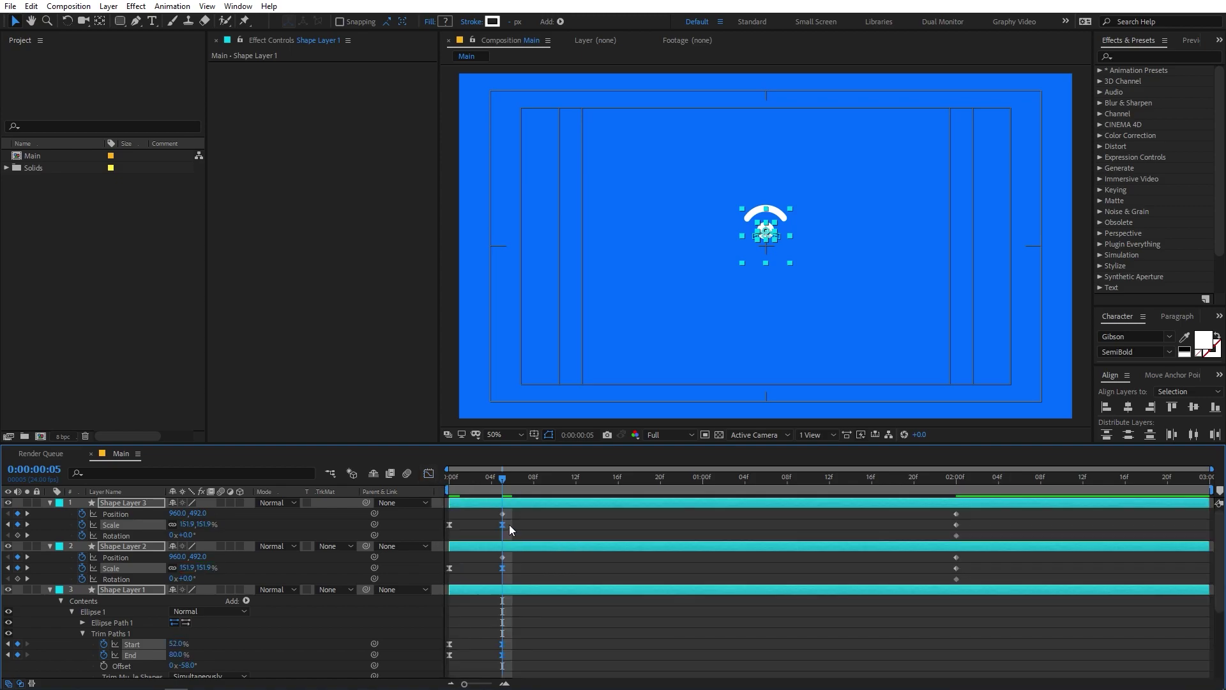
# Move the selected frame-5 keyframes to about frame 15 and preview the slower intro
pyautogui.scroll(-1, 499, 639)
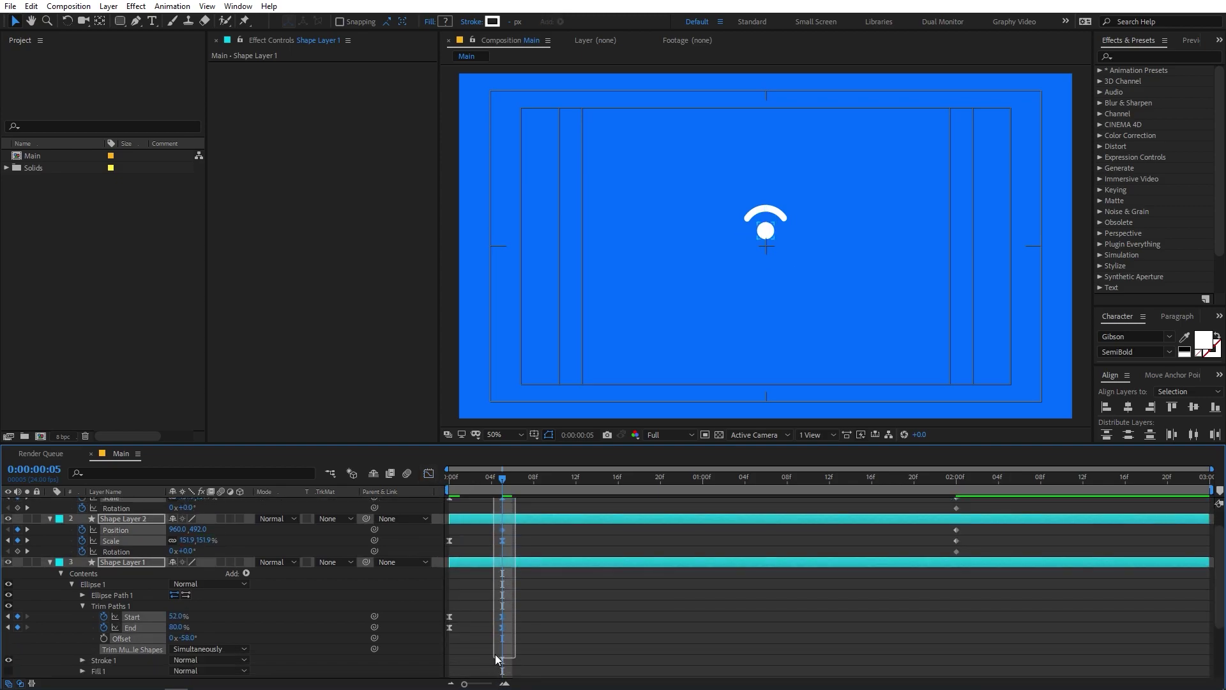
pyautogui.moveTo(501, 626); pyautogui.dragTo(607, 631)
pyautogui.press('Home')
pyautogui.press('space')
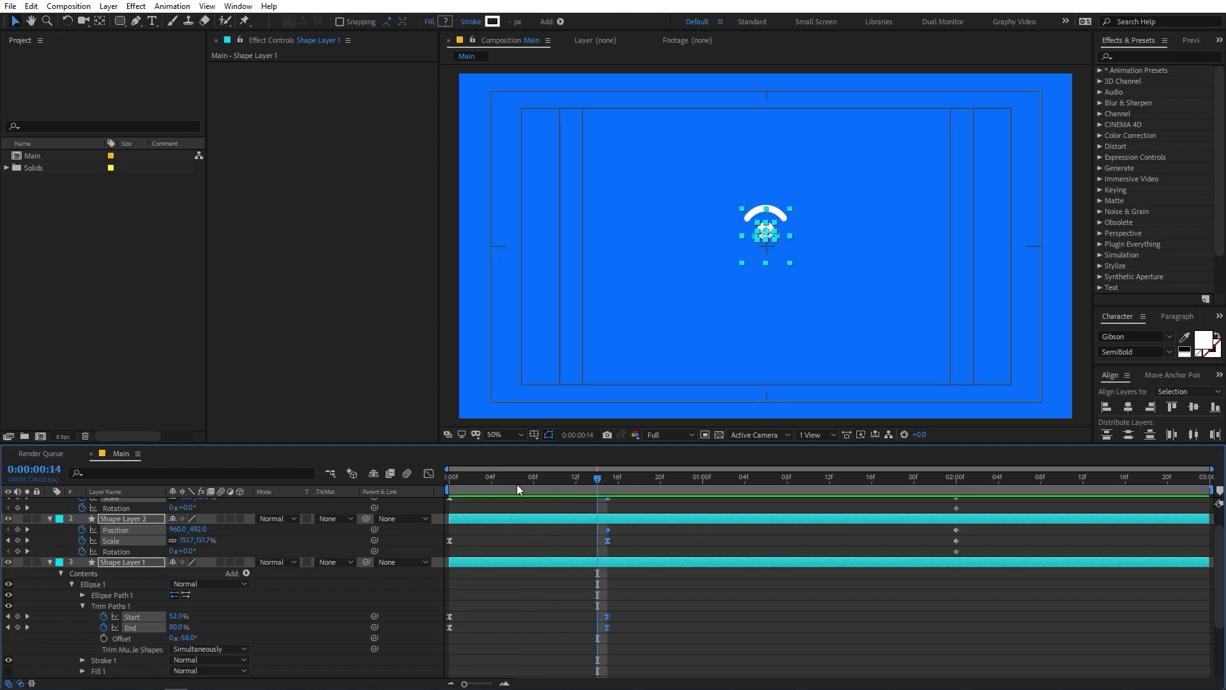
pyautogui.moveTo(648, 479); pyautogui.dragTo(287, 505)
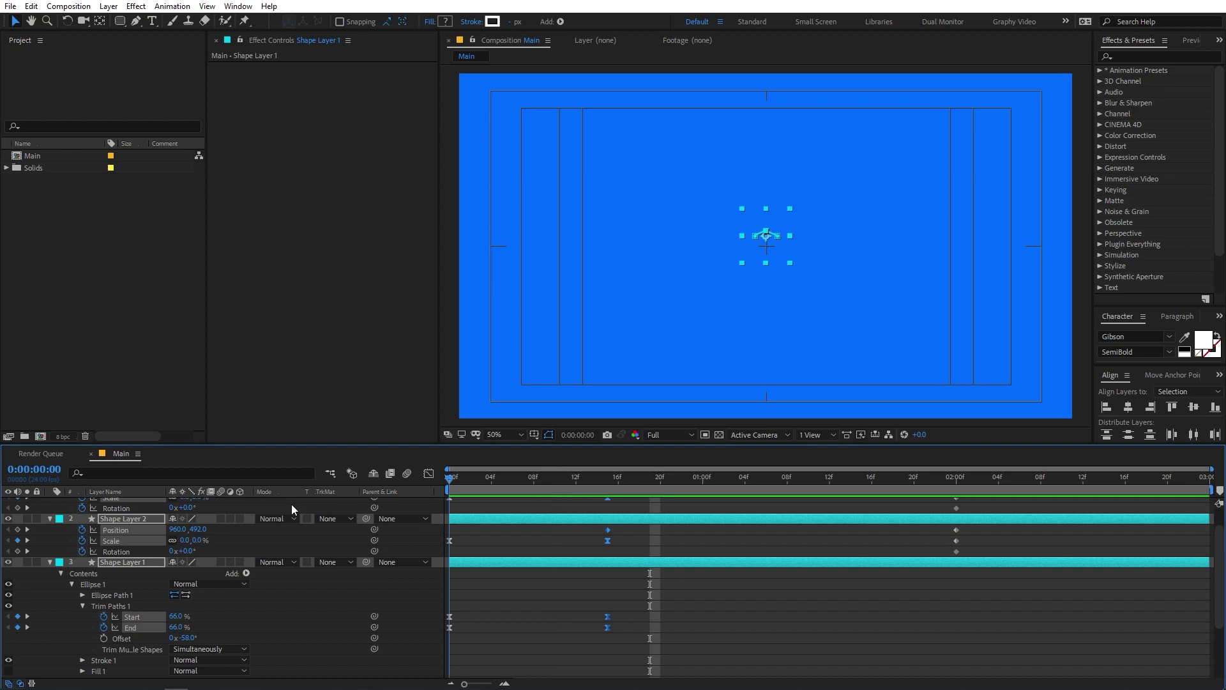
pyautogui.press('space')
pyautogui.press('space')
pyautogui.moveTo(647, 478); pyautogui.dragTo(603, 493)
pyautogui.click(650, 502)
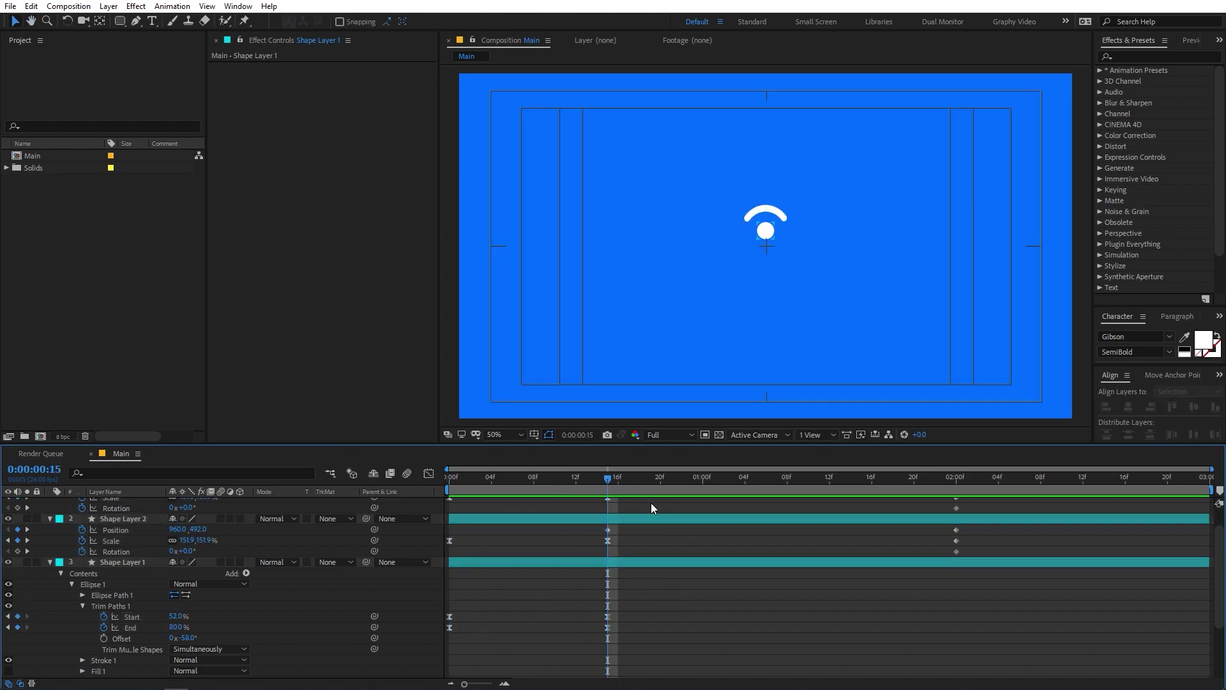
pyautogui.scroll(1, 650, 503)
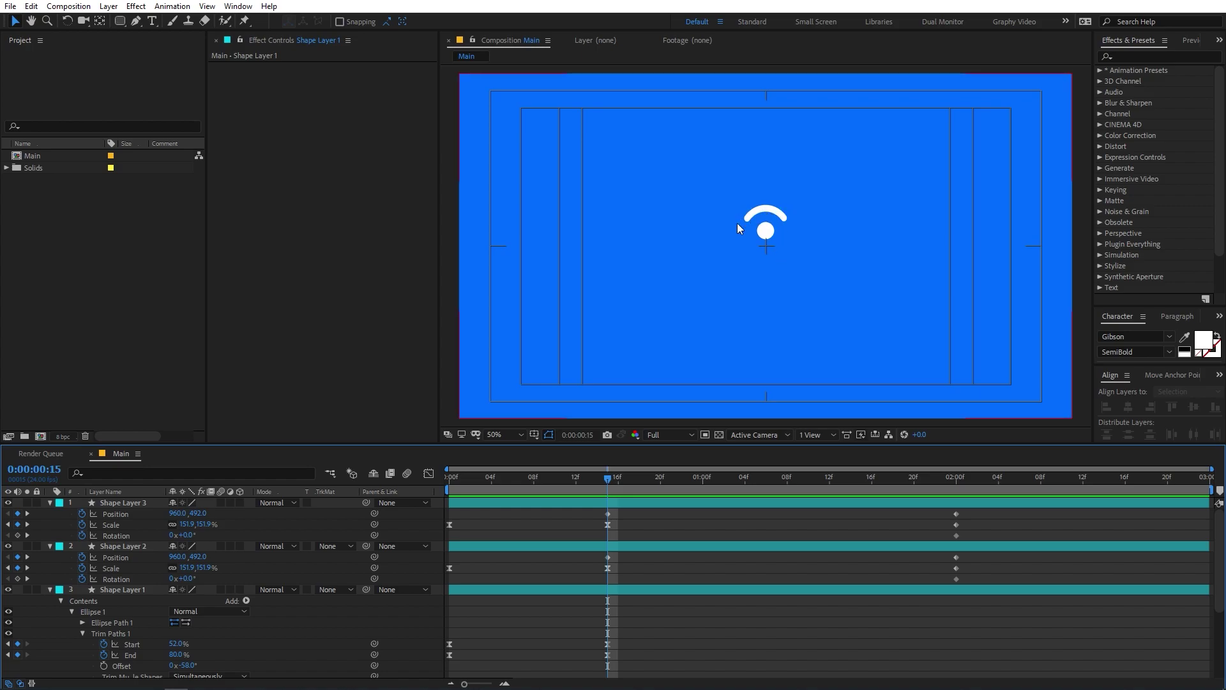
pyautogui.scroll(-3, 627, 520)
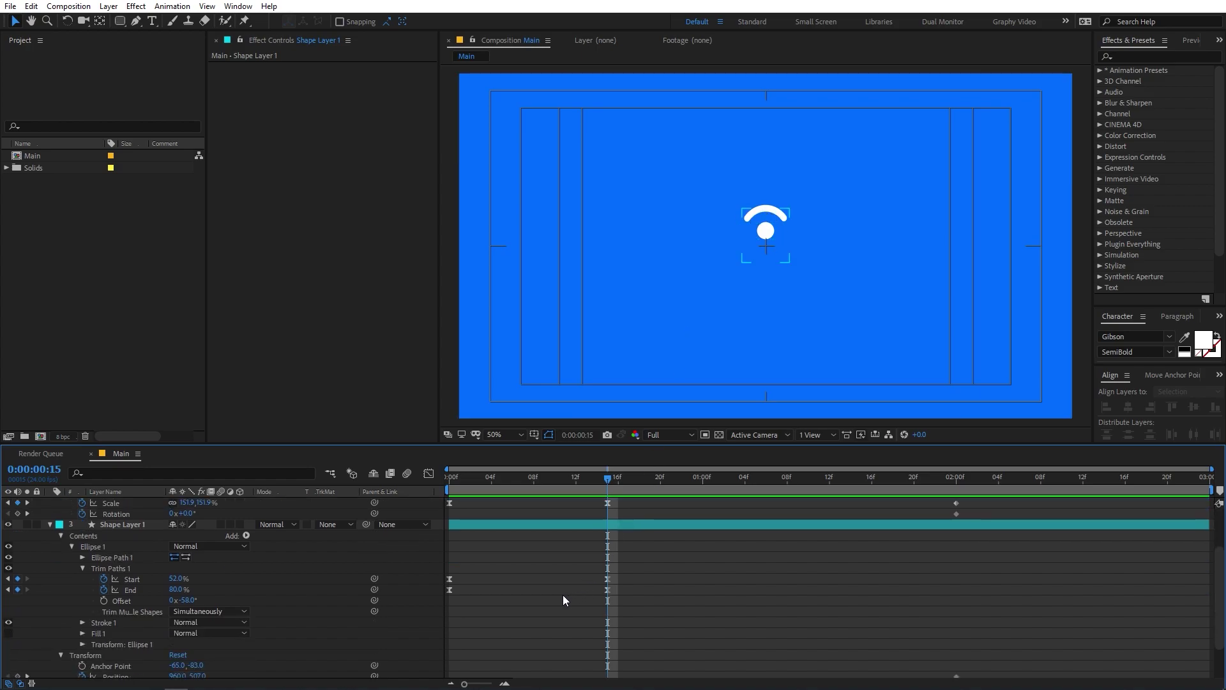
# Add a Rotation keyframe at 16f and wind the smile slightly back at 23f
pyautogui.click(117, 524)
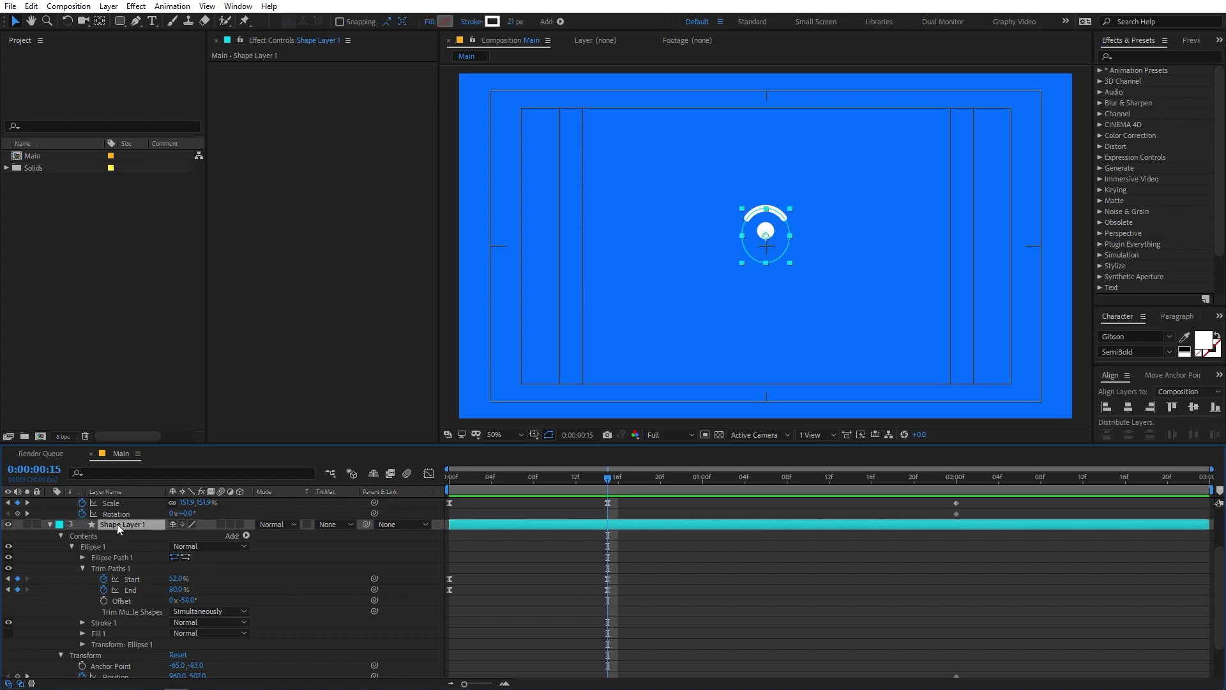
pyautogui.press('r')
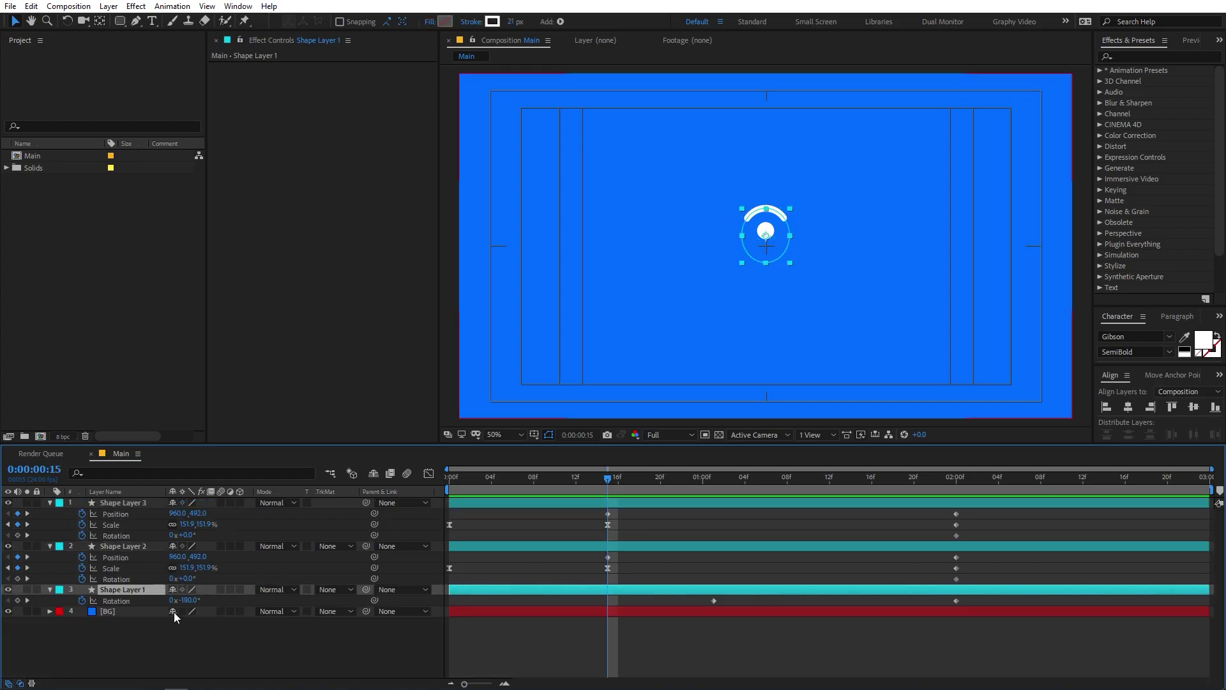
pyautogui.click(17, 601)
pyautogui.moveTo(714, 600); pyautogui.dragTo(765, 600)
pyautogui.moveTo(608, 479); pyautogui.dragTo(691, 485)
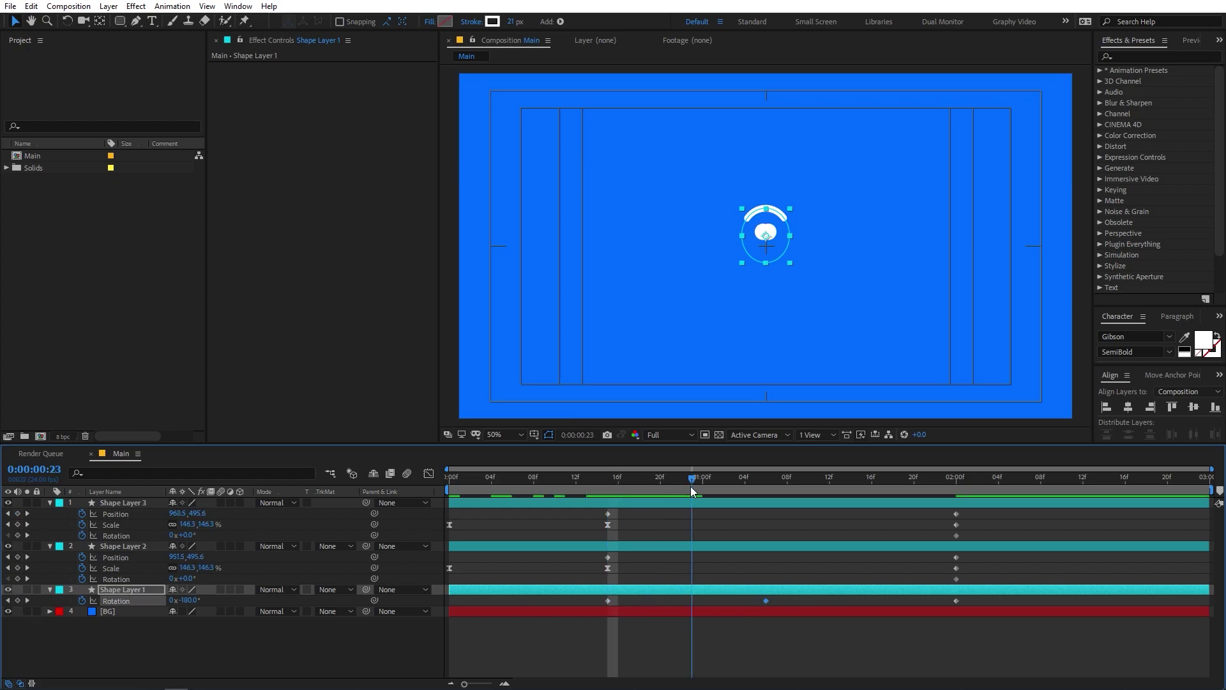
pyautogui.moveTo(193, 602); pyautogui.dragTo(59, 607)
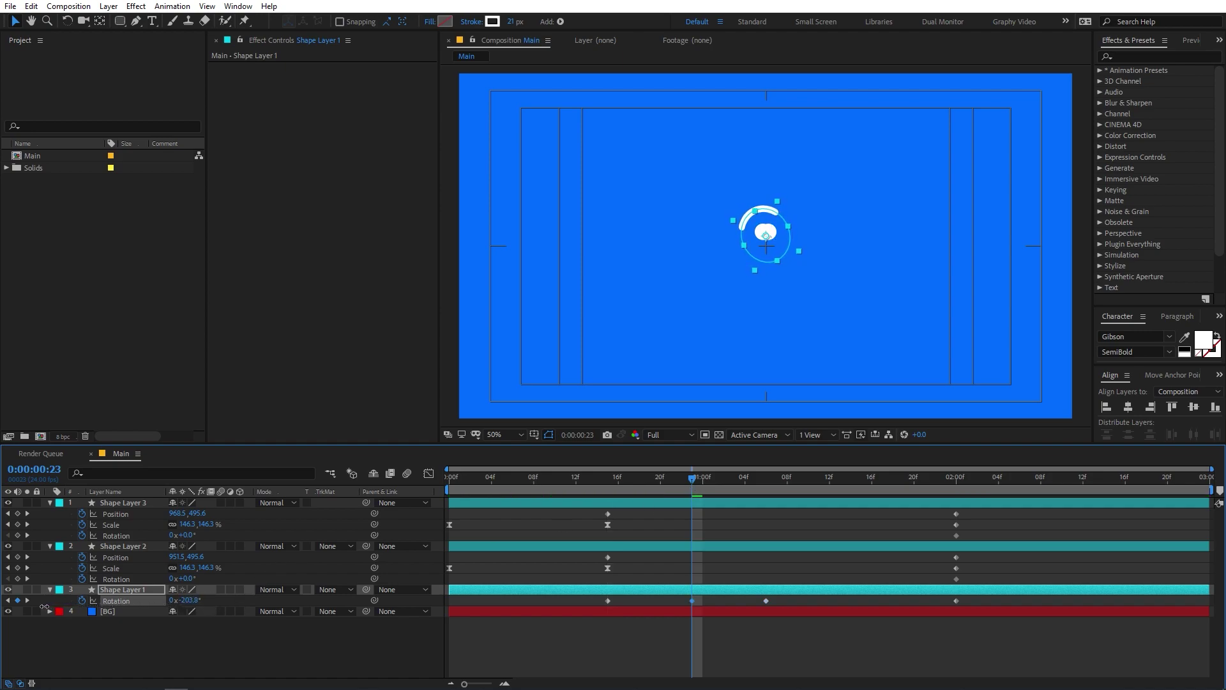
# Retime the rotation keys, delete the extra one, and Easy Ease all three
pyautogui.moveTo(611, 477); pyautogui.dragTo(773, 555)
pyautogui.moveTo(768, 600); pyautogui.dragTo(799, 601)
pyautogui.click(702, 488)
pyautogui.moveTo(703, 488); pyautogui.dragTo(957, 488)
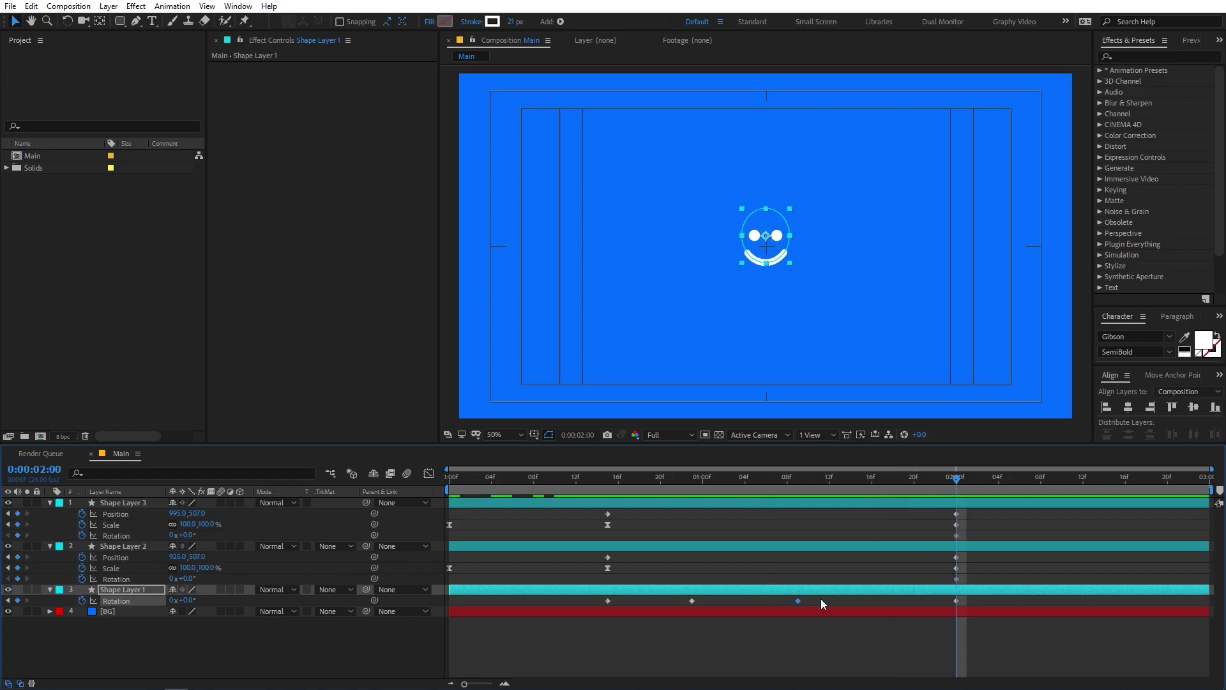
pyautogui.press('Delete')
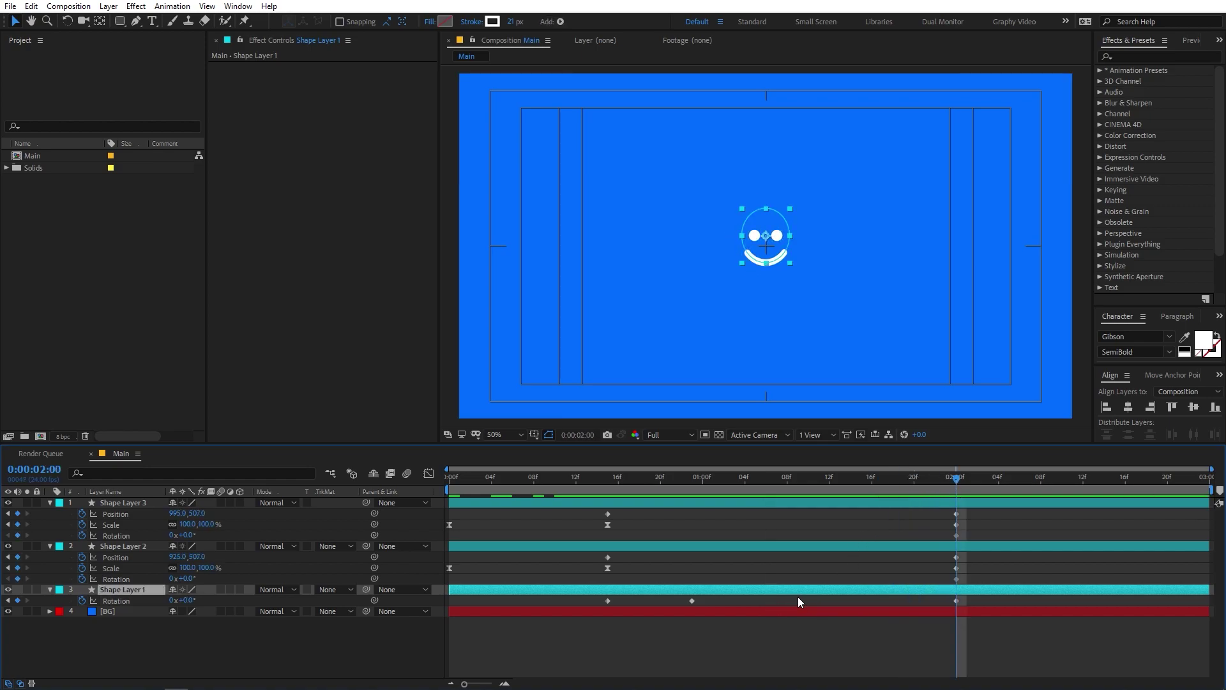
pyautogui.moveTo(691, 481); pyautogui.dragTo(953, 509)
pyautogui.moveTo(956, 601); pyautogui.dragTo(607, 603)
pyautogui.press('F9')
# In the Graph Editor, widen the middle Rotation keyframe's incoming influence and preview from frame 12
pyautogui.click(637, 636)
pyautogui.moveTo(713, 606); pyautogui.dragTo(579, 602)
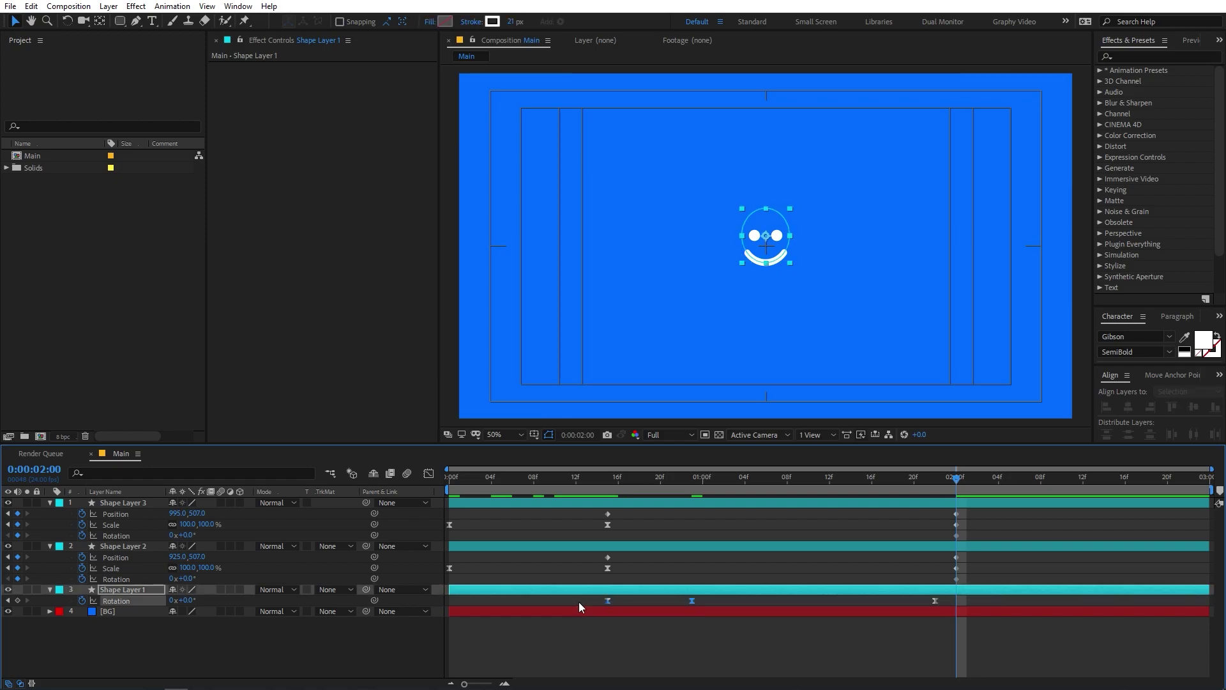
pyautogui.click(429, 473)
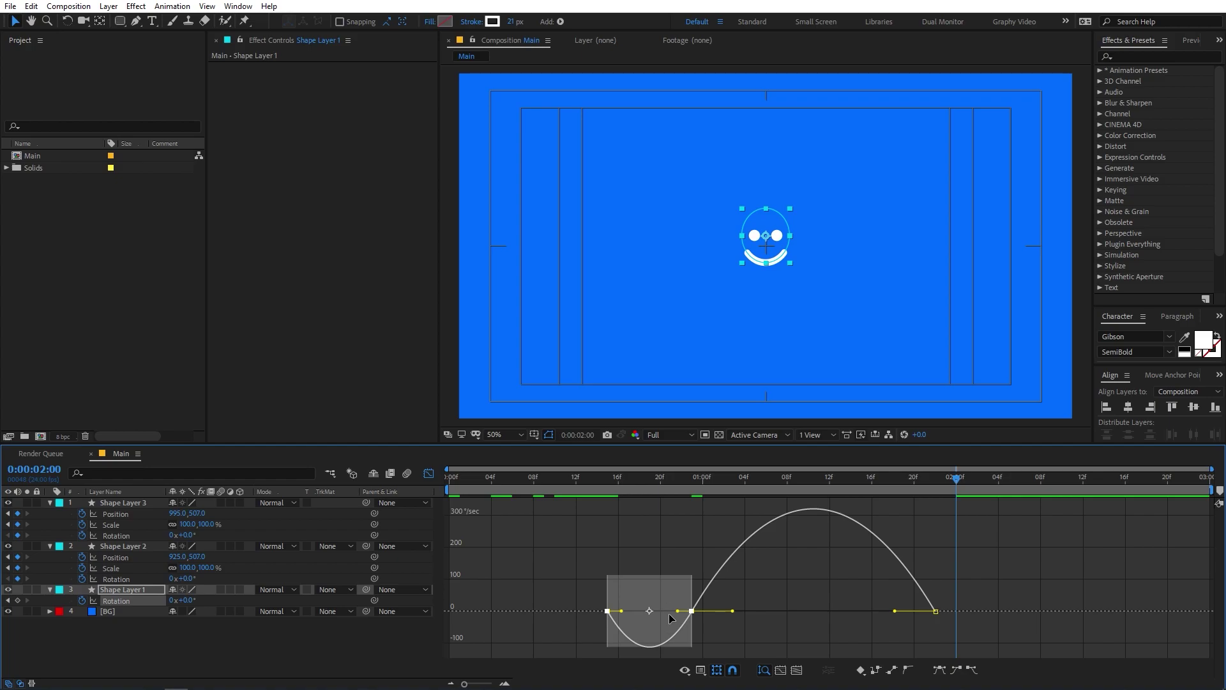
pyautogui.click(705, 621)
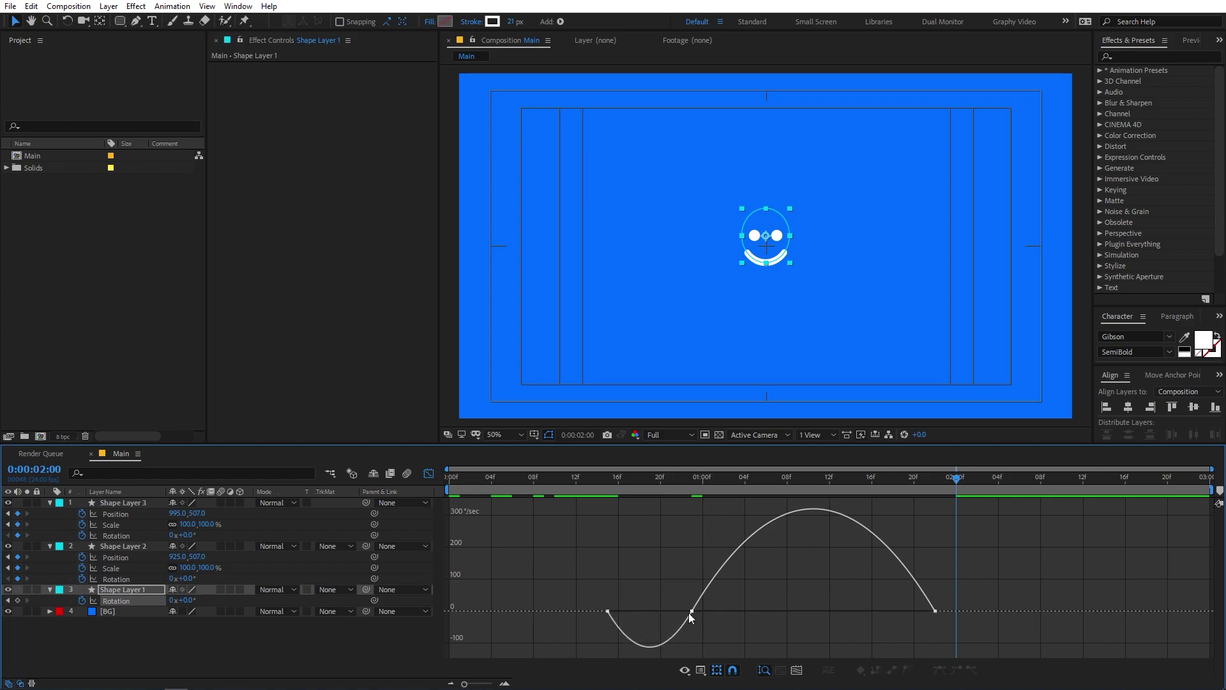
pyautogui.click(691, 612)
pyautogui.moveTo(679, 611); pyautogui.dragTo(660, 611)
pyautogui.click(580, 475)
pyautogui.press('space')
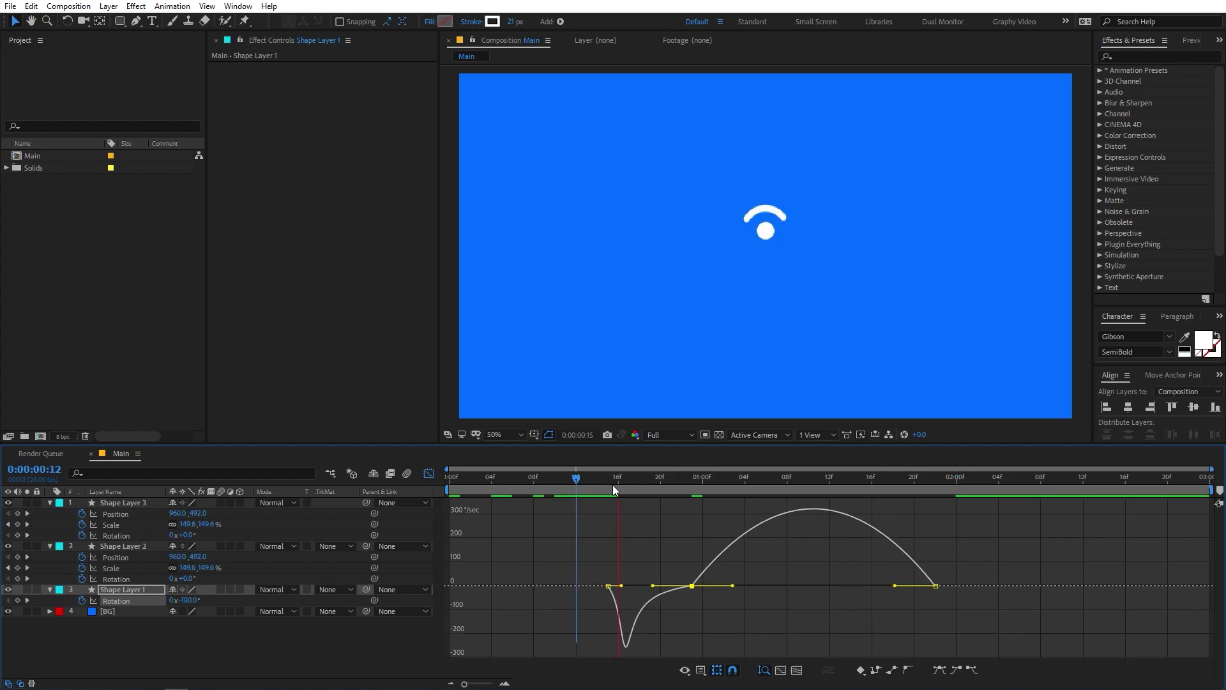
pyautogui.press('space')
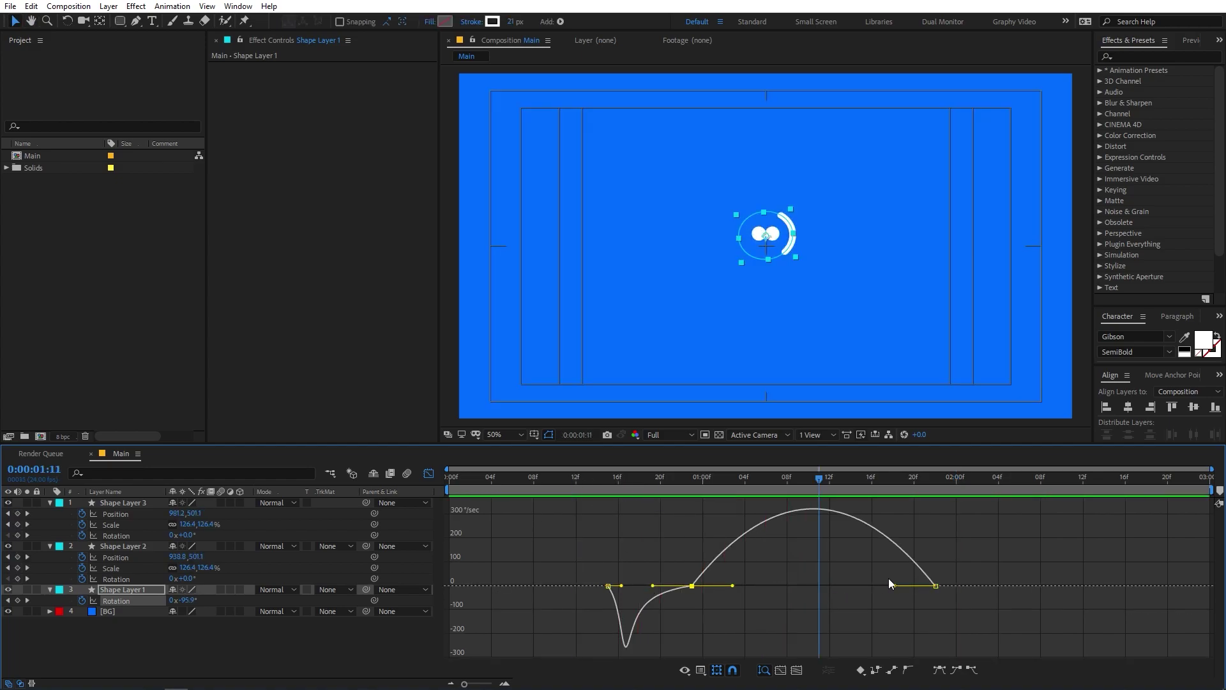
# Lengthen the ease into the final Rotation keyframe, preview, and return to the layer bar view
pyautogui.moveTo(895, 585); pyautogui.dragTo(818, 584)
pyautogui.click(575, 478)
pyautogui.press('space')
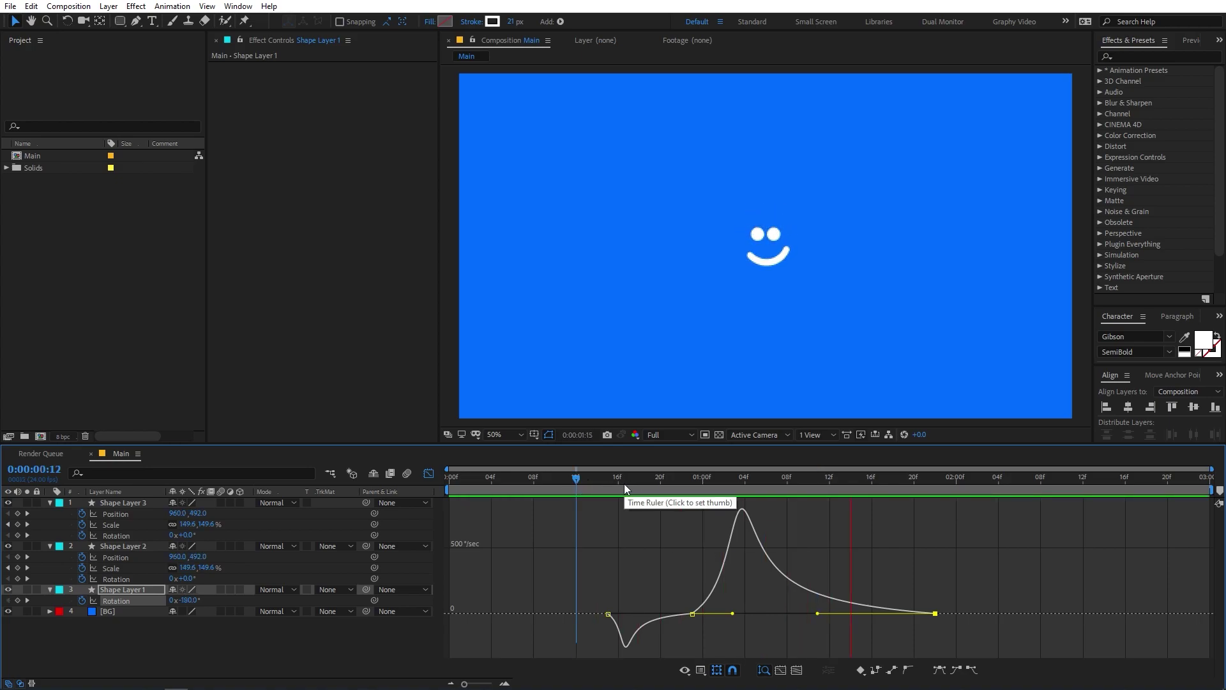
pyautogui.click(565, 478)
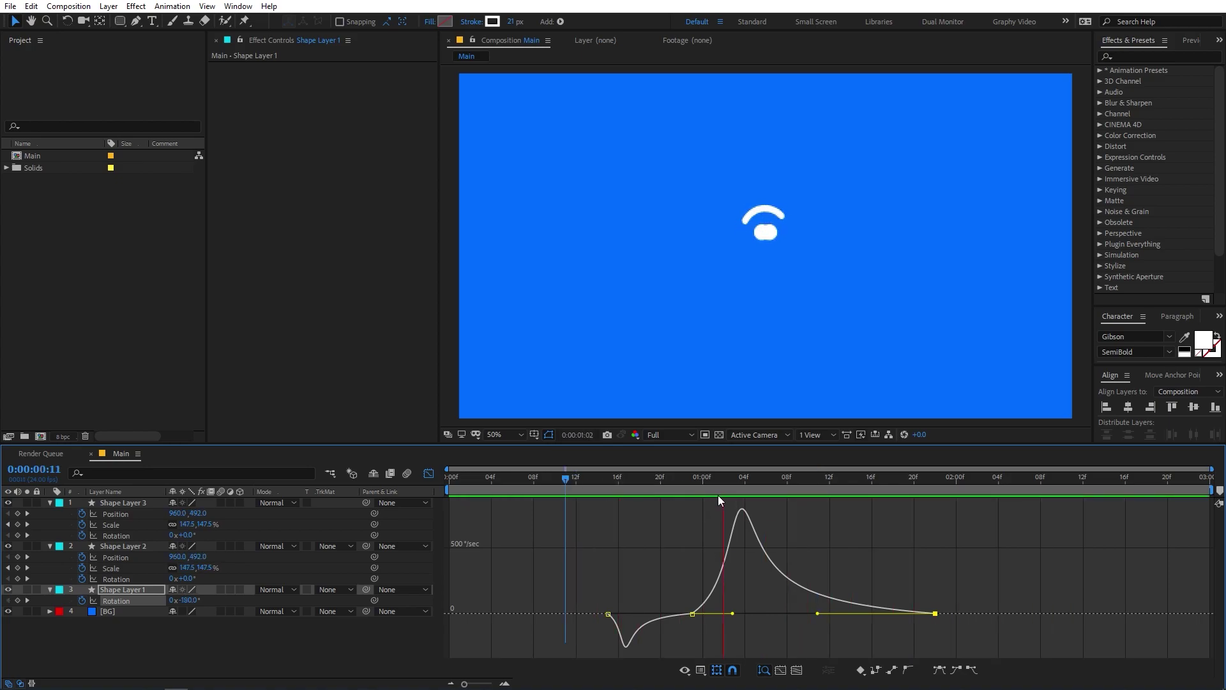
pyautogui.press('space')
pyautogui.hotkey('shift', 'F3')
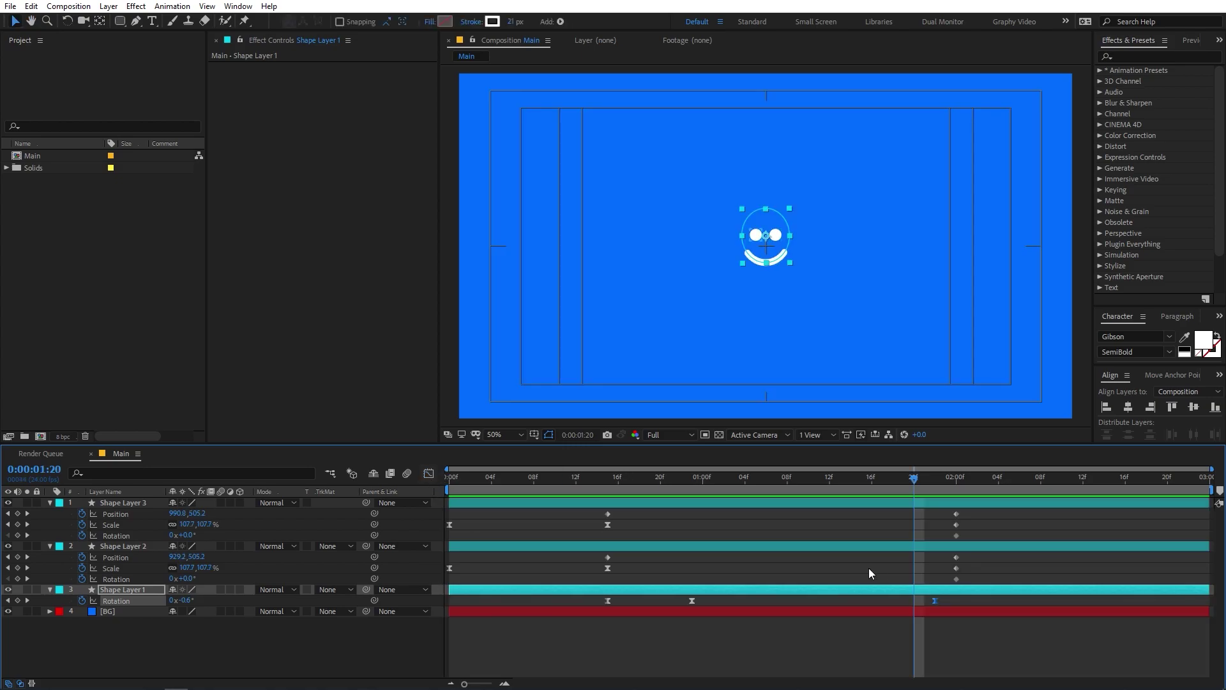
# Pull the smile's final Rotation keyframe back to 1:13 and preview the shorter spin
pyautogui.moveTo(934, 600); pyautogui.dragTo(848, 599)
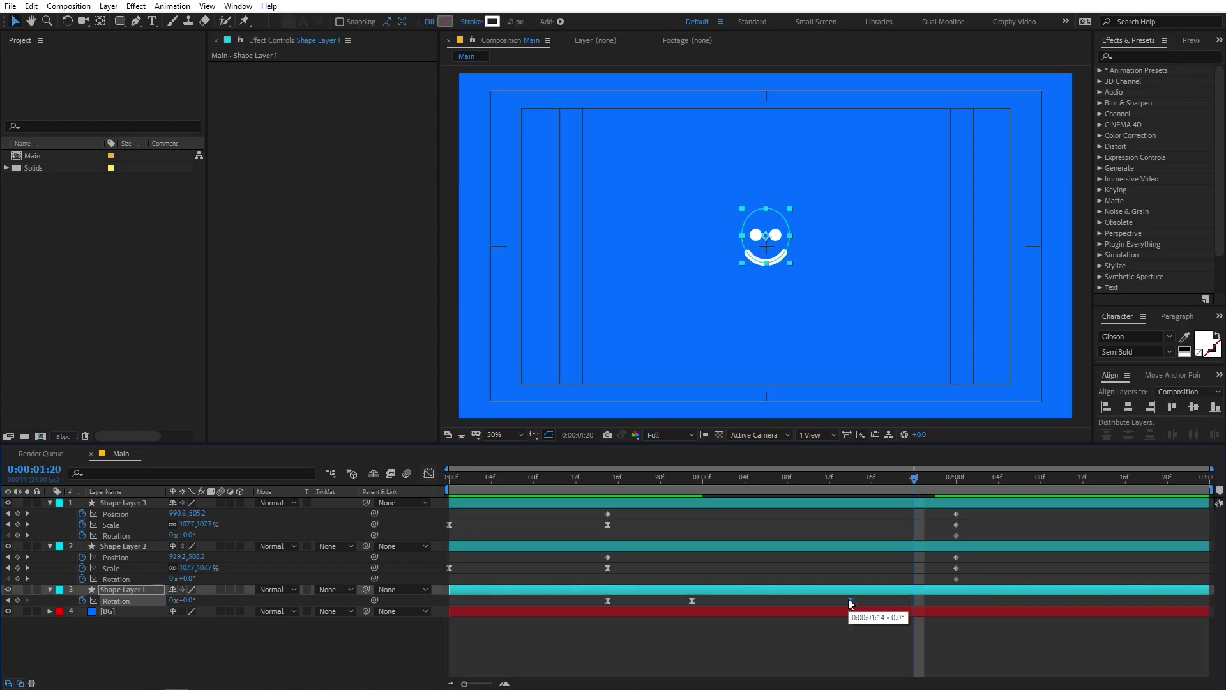
pyautogui.click(607, 478)
pyautogui.press('space')
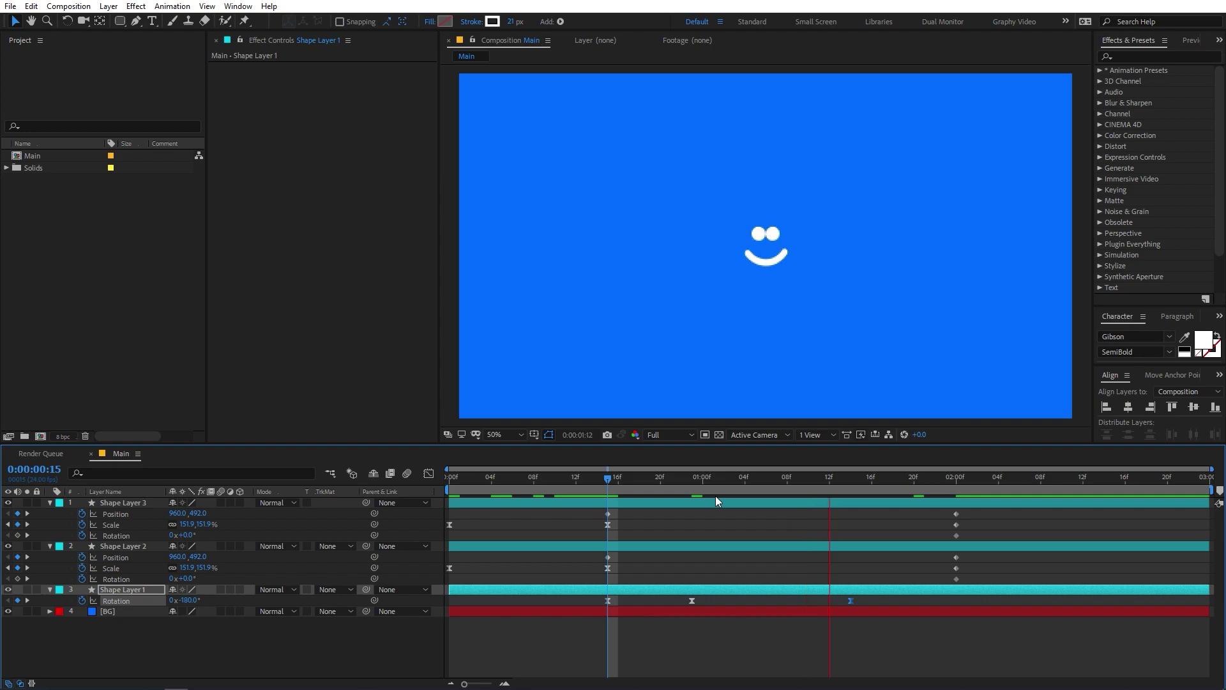
pyautogui.press('space')
pyautogui.moveTo(850, 602); pyautogui.dragTo(840, 602)
pyautogui.click(566, 479)
pyautogui.press('space')
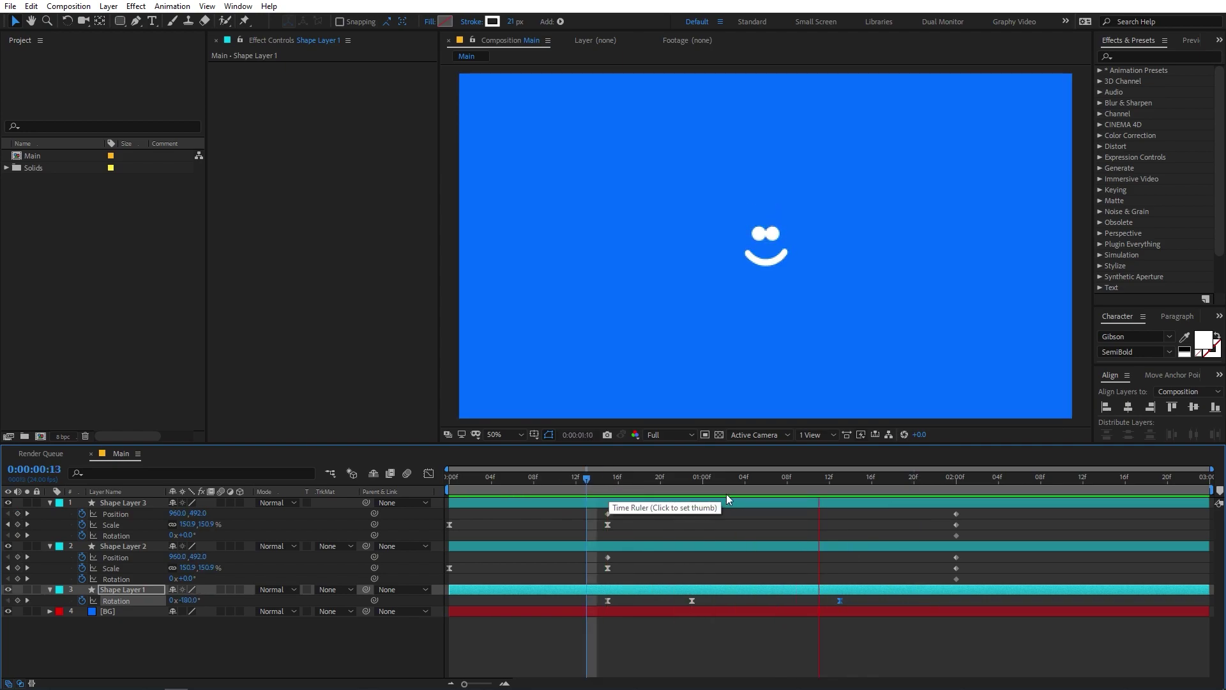
pyautogui.click(840, 479)
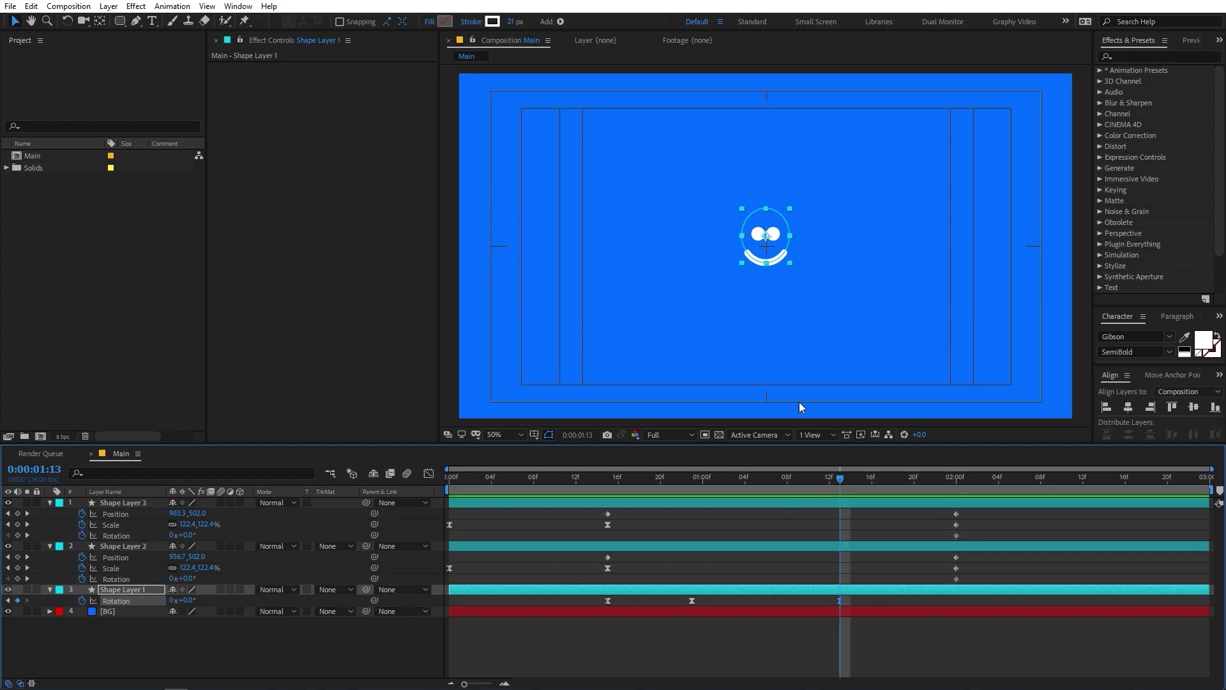
pyautogui.moveTo(646, 483)
pyautogui.mouseDown()
pyautogui.moveTo(602, 491)
pyautogui.moveTo(688, 486)
pyautogui.moveTo(608, 489)
pyautogui.moveTo(598, 528)
pyautogui.mouseUp()
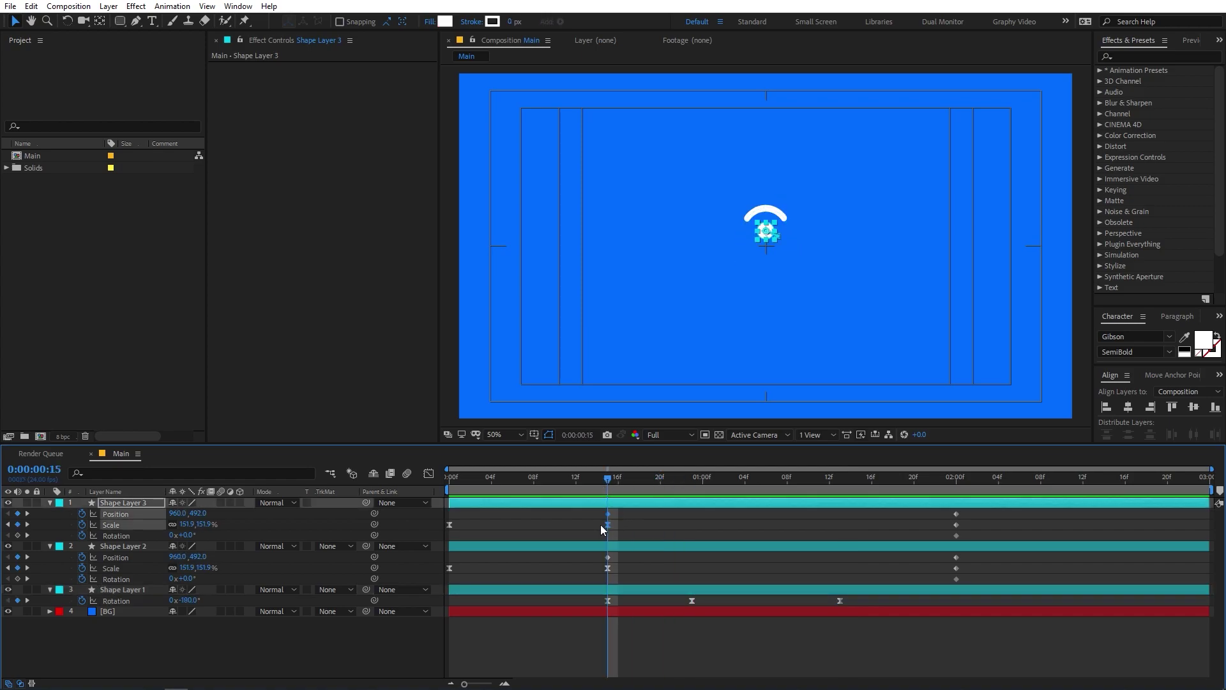
# Paste both eyes' 16f Position and Scale keyframes at 23f so they hold
pyautogui.moveTo(610, 480); pyautogui.dragTo(698, 478)
pyautogui.hotkey('ctrl', 'v')
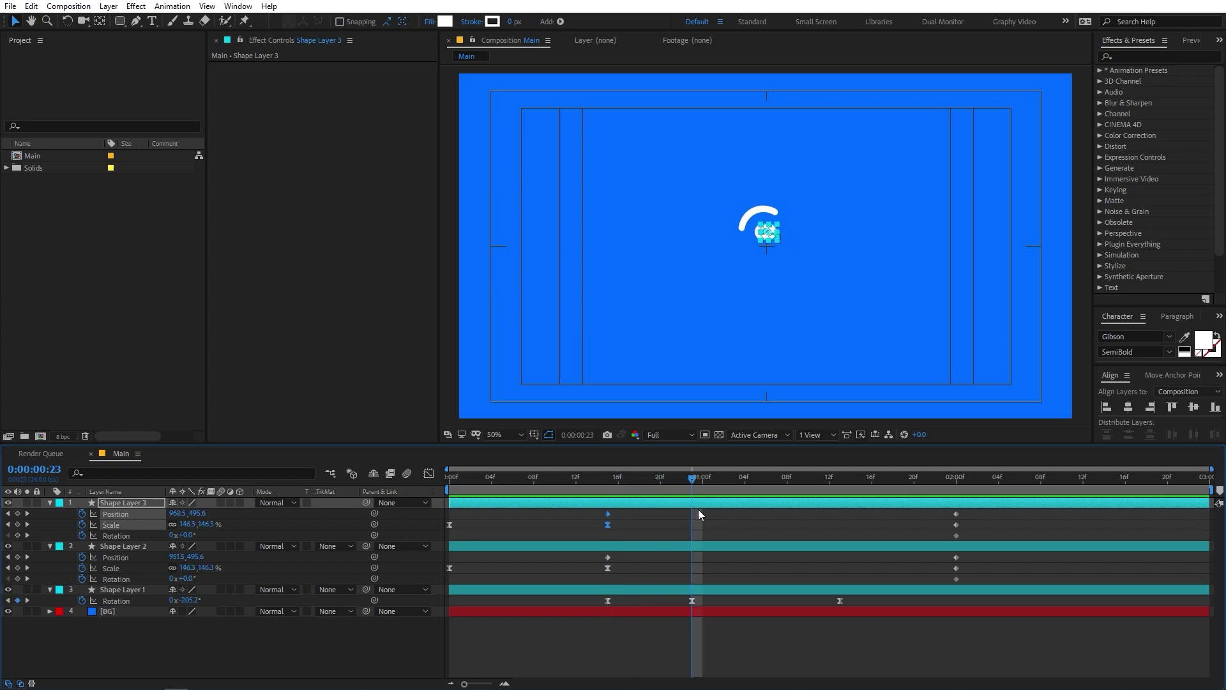
pyautogui.moveTo(674, 553); pyautogui.dragTo(593, 573)
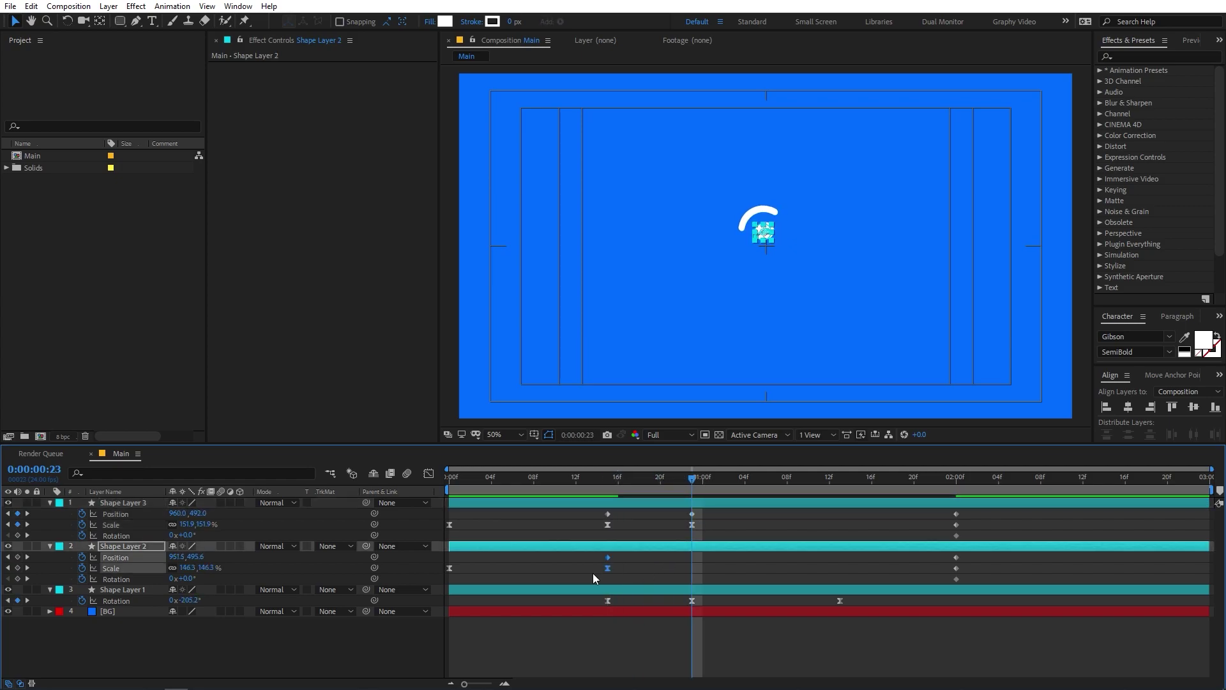
pyautogui.hotkey('ctrl', 'v')
pyautogui.click(712, 510)
pyautogui.moveTo(693, 479); pyautogui.dragTo(840, 497)
# Move the six 2:00 eye keyframes to 1:13 and remove both eyes' Rotation animation
pyautogui.moveTo(980, 514); pyautogui.dragTo(841, 577)
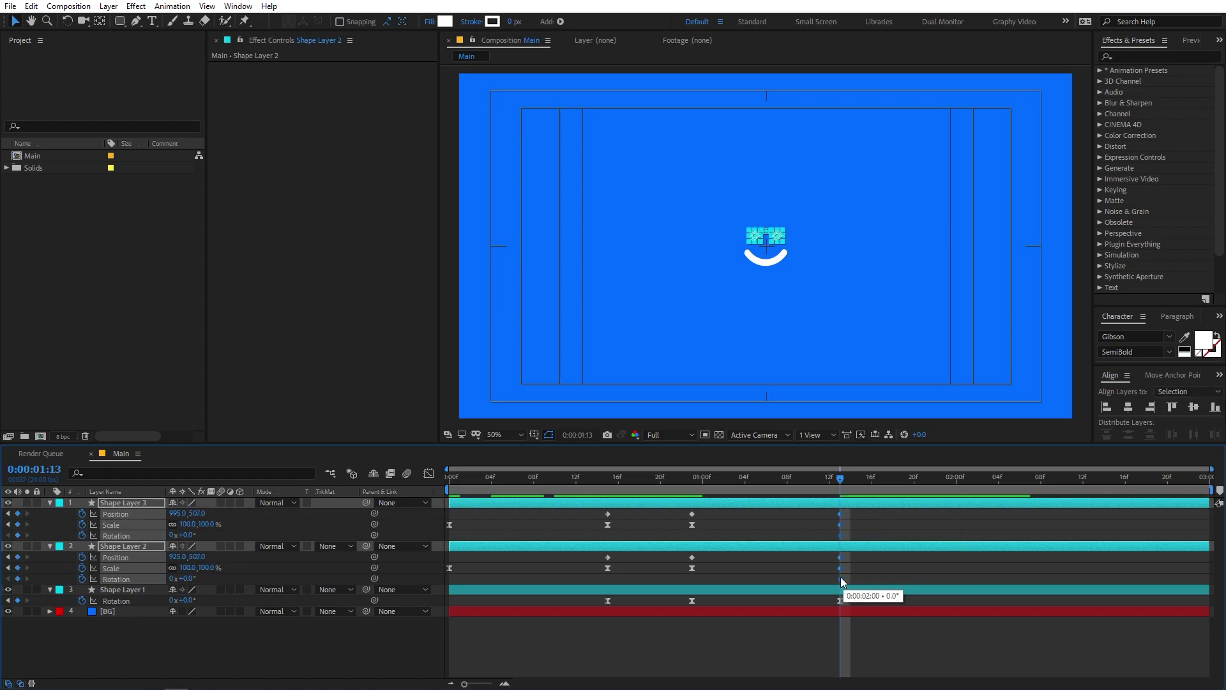
pyautogui.press('F2')
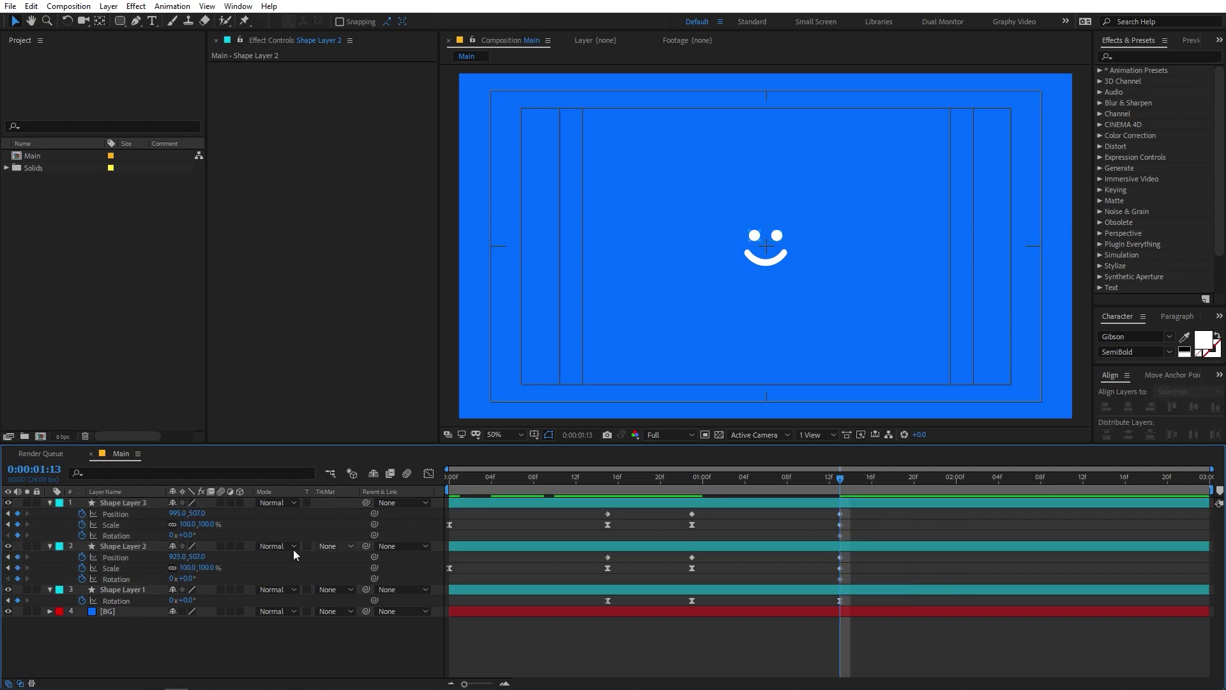
pyautogui.click(82, 536)
pyautogui.click(83, 579)
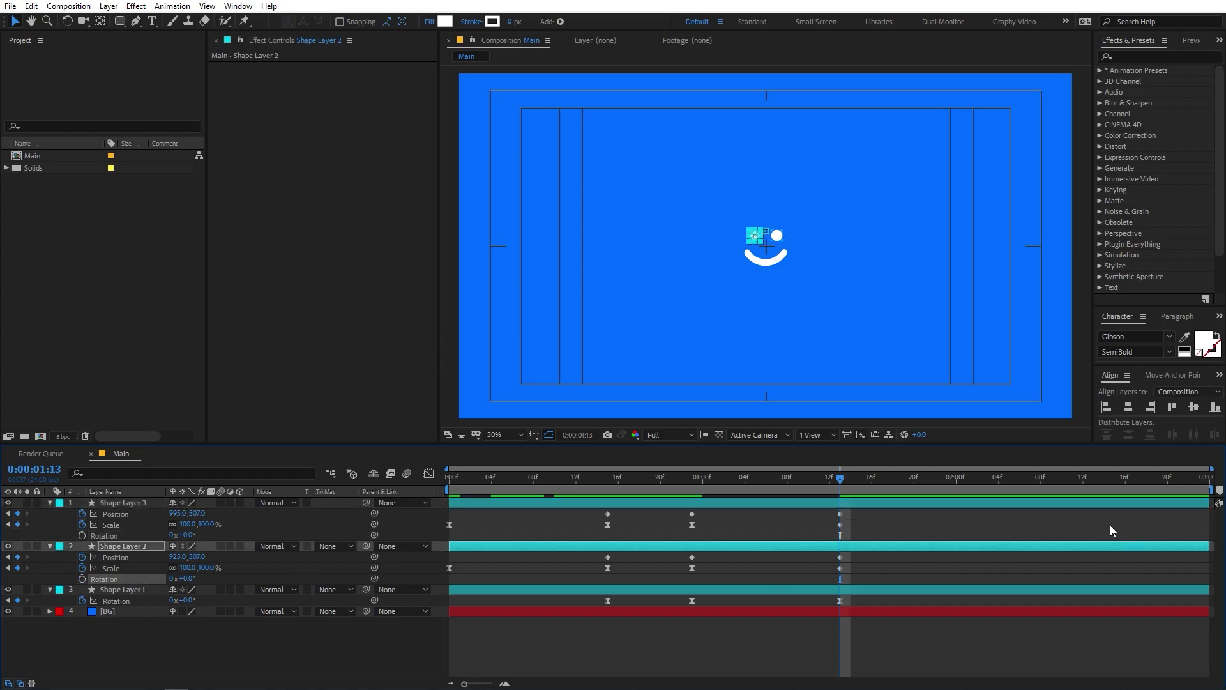
# Preview the eyes from 23f and Easy Ease their Position and Scale keyframes
pyautogui.moveTo(817, 482); pyautogui.dragTo(691, 493)
pyautogui.press('space')
pyautogui.press('space')
pyautogui.moveTo(869, 483); pyautogui.dragTo(810, 569)
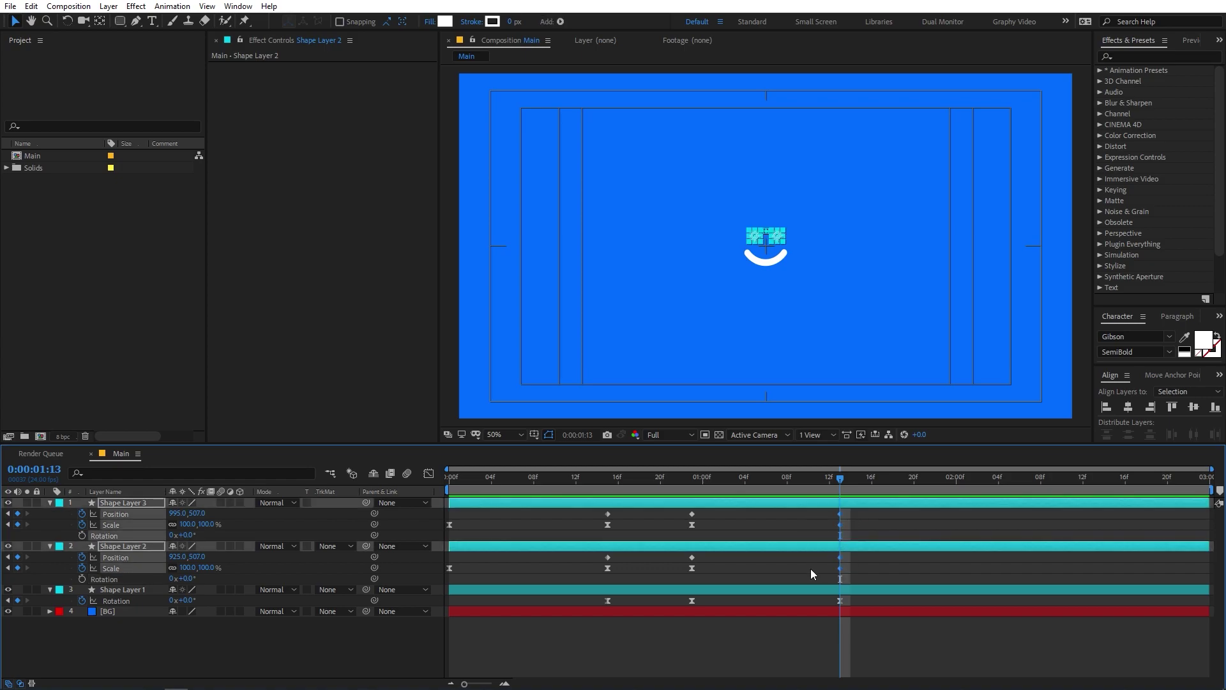
pyautogui.press('F9')
# Select both eyes' Position and Scale keyframes from 15f onward
pyautogui.click(609, 478)
pyautogui.moveTo(722, 518); pyautogui.dragTo(566, 512)
pyautogui.moveTo(708, 557); pyautogui.dragTo(570, 558)
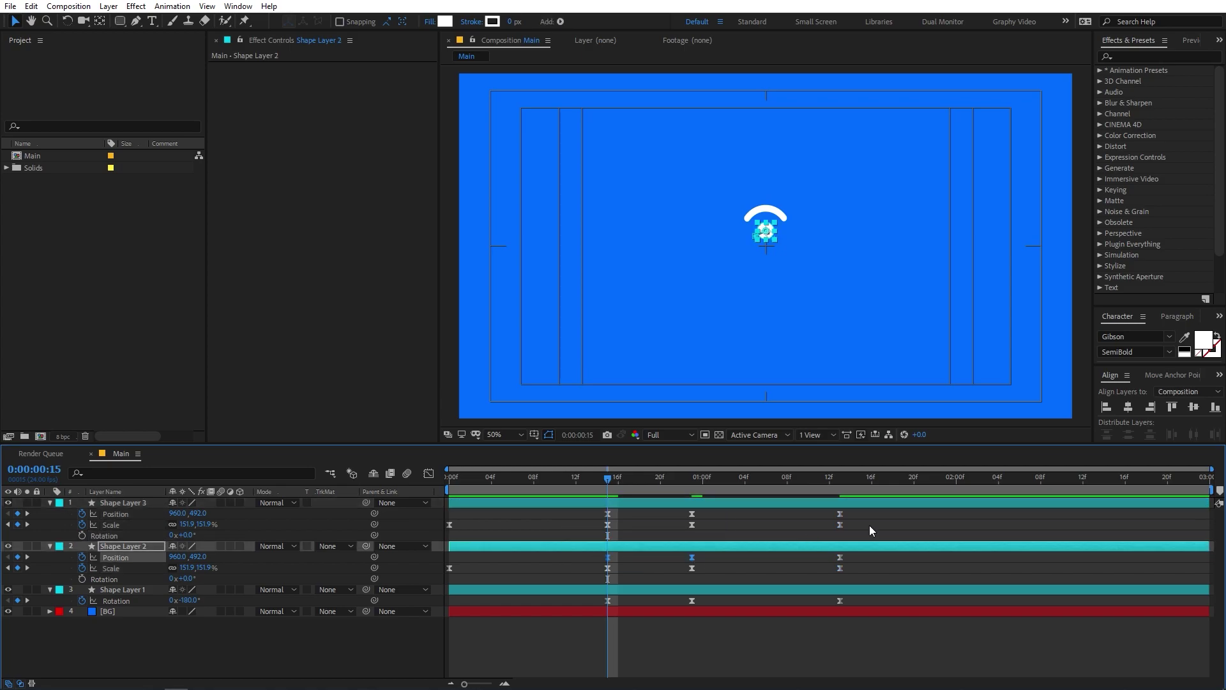
pyautogui.moveTo(870, 501); pyautogui.dragTo(684, 570)
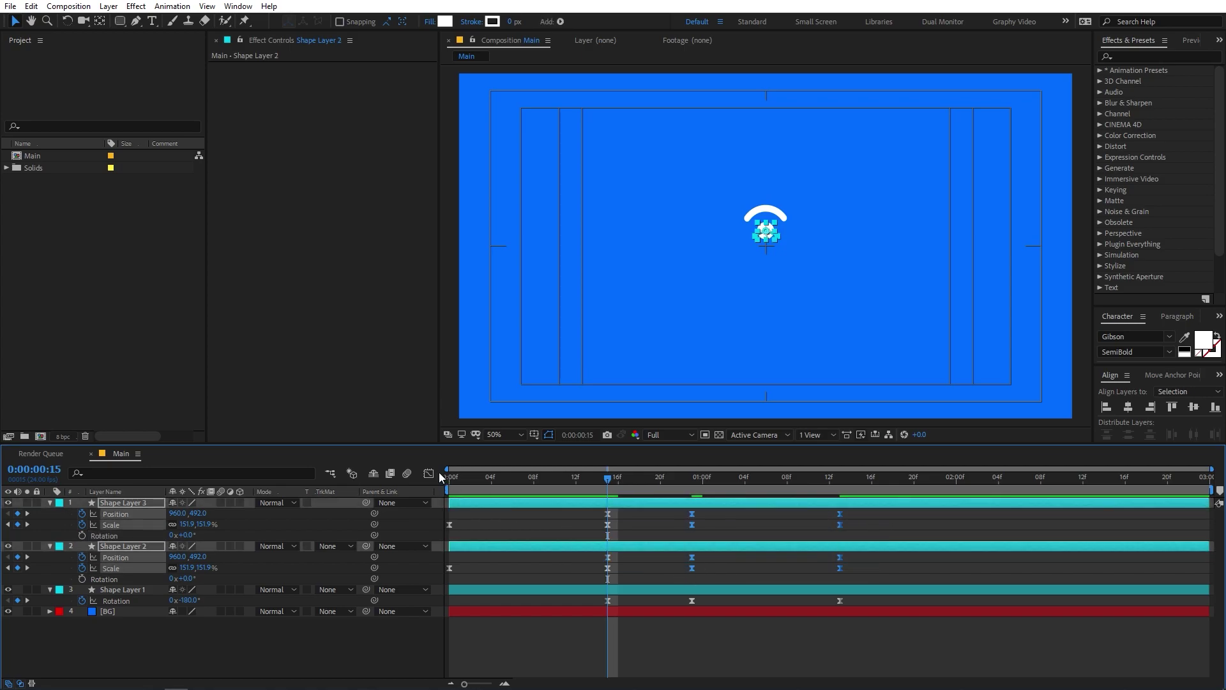
# In the speed graph, lengthen the eyes' 23f outgoing ease, preview, and return to layer bars
pyautogui.click(428, 473)
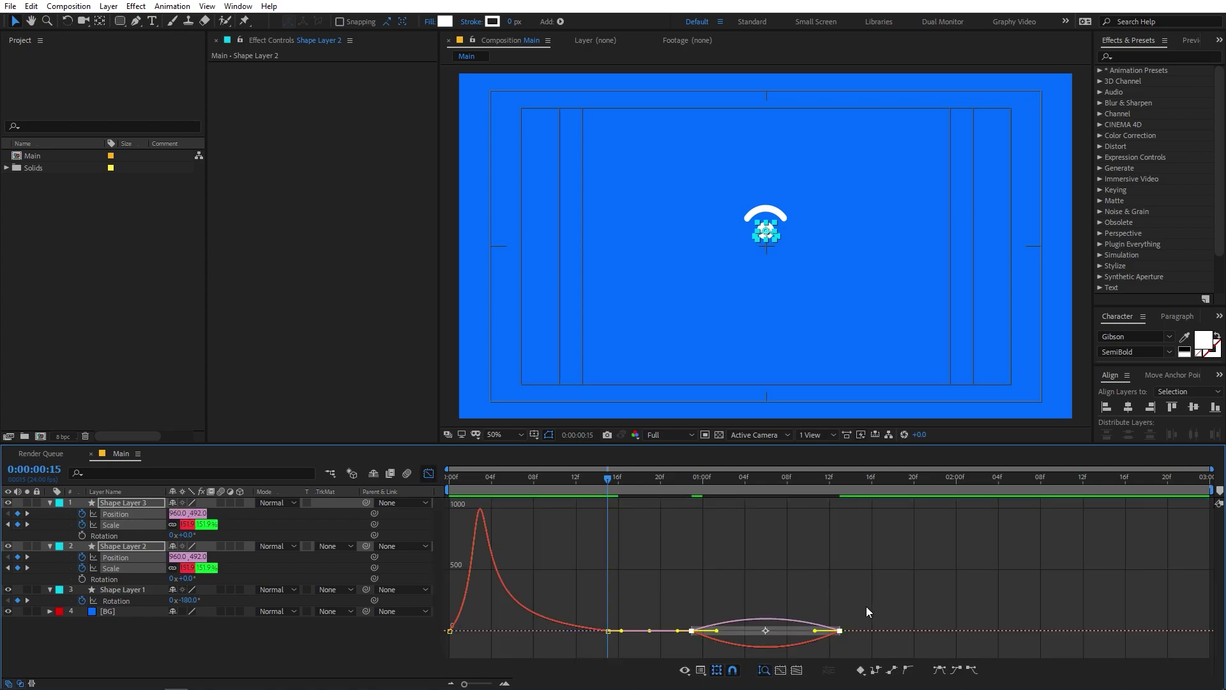
pyautogui.moveTo(877, 599); pyautogui.dragTo(776, 635)
pyautogui.moveTo(672, 597); pyautogui.dragTo(726, 622)
pyautogui.press('space')
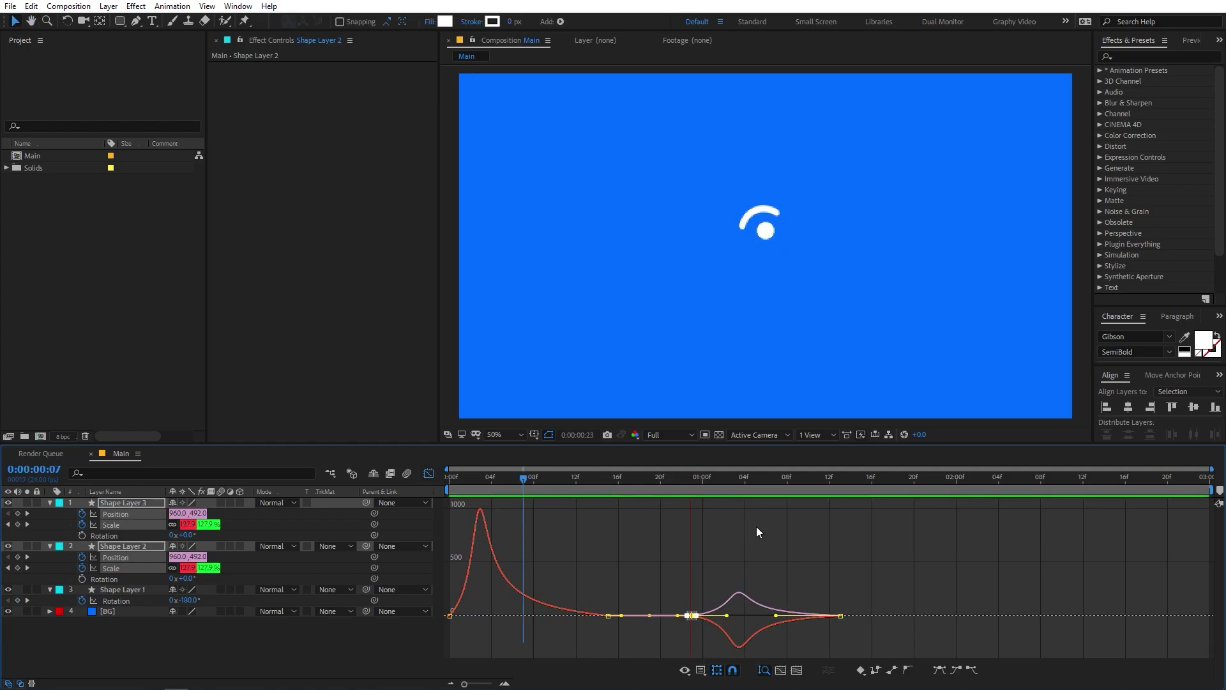
pyautogui.press('space')
pyautogui.click(428, 473)
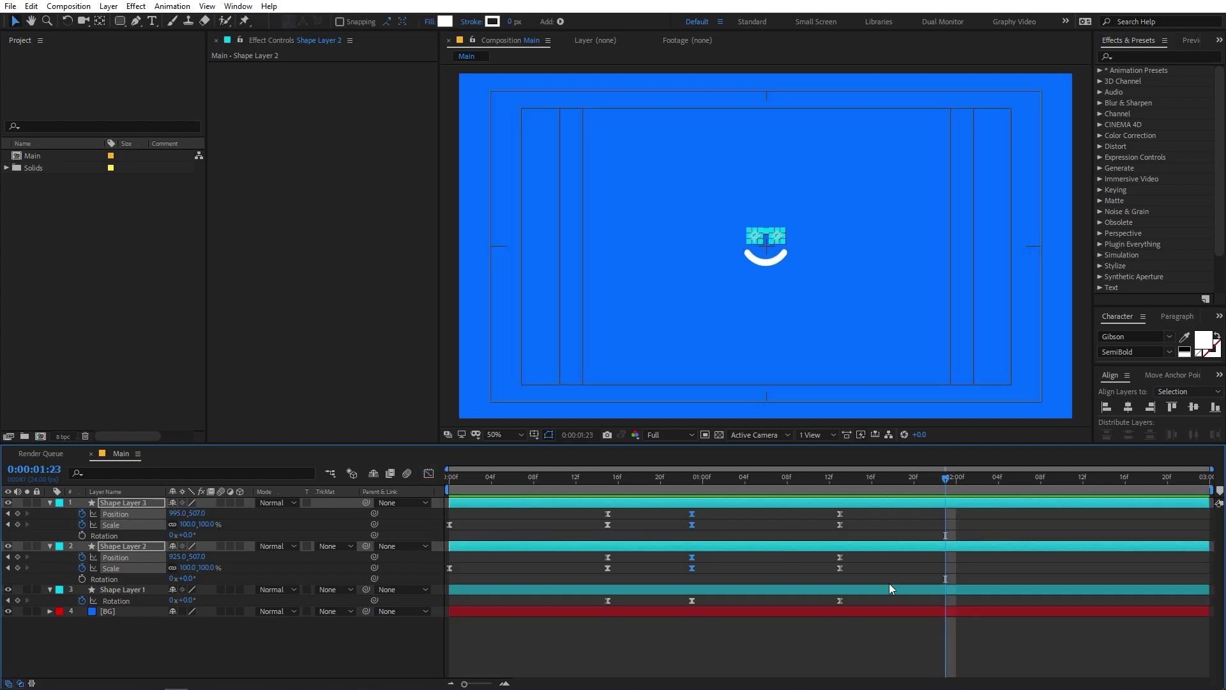
pyautogui.click(913, 536)
pyautogui.moveTo(898, 489); pyautogui.dragTo(887, 520)
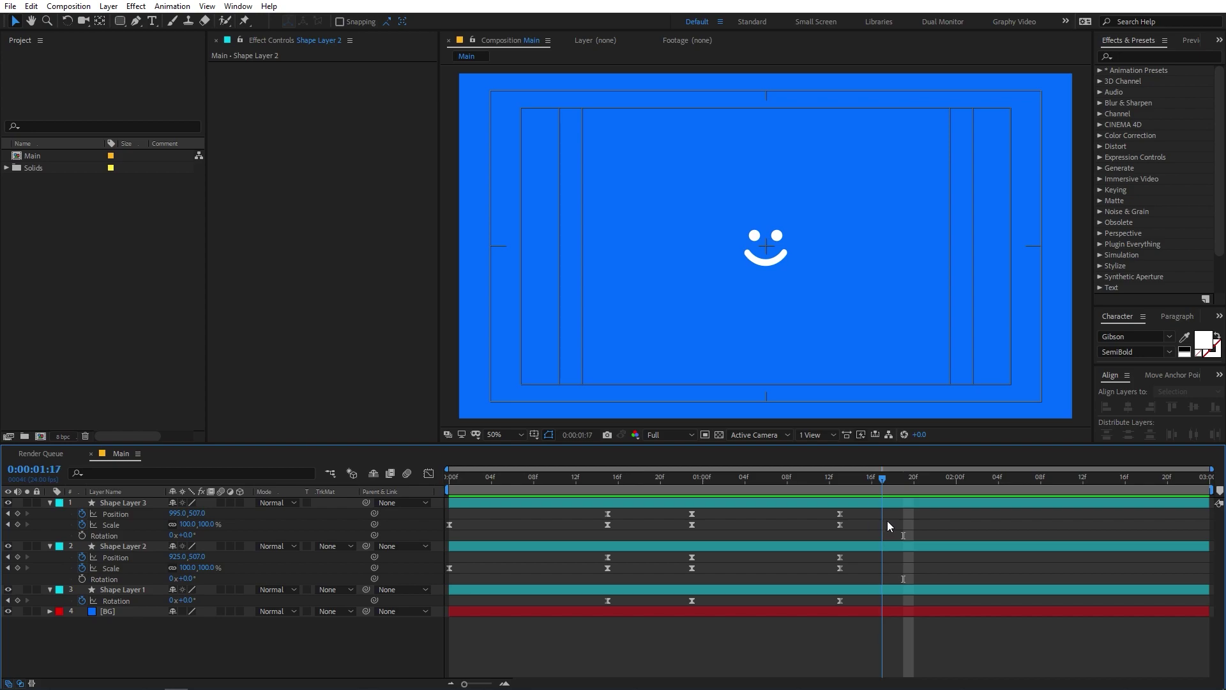
# Filter Shape Layer 3 for Size, key its 35,35 Size at 1:17, then move to 1:18
pyautogui.click(128, 502)
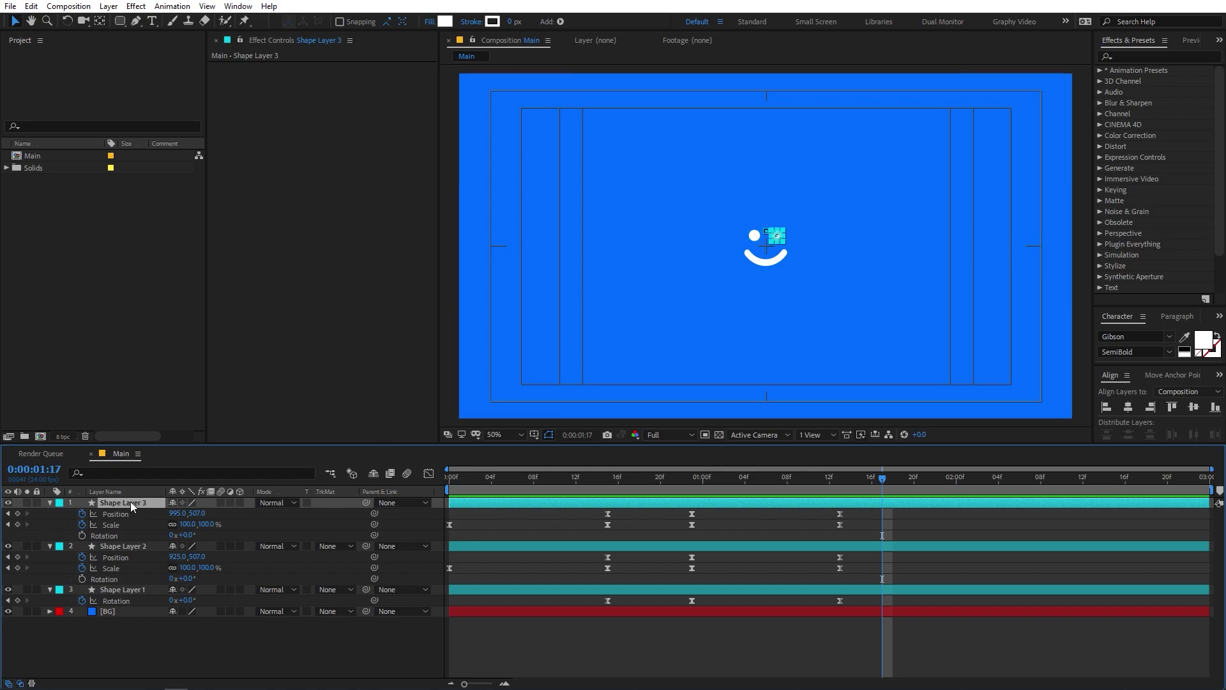
pyautogui.click(111, 473)
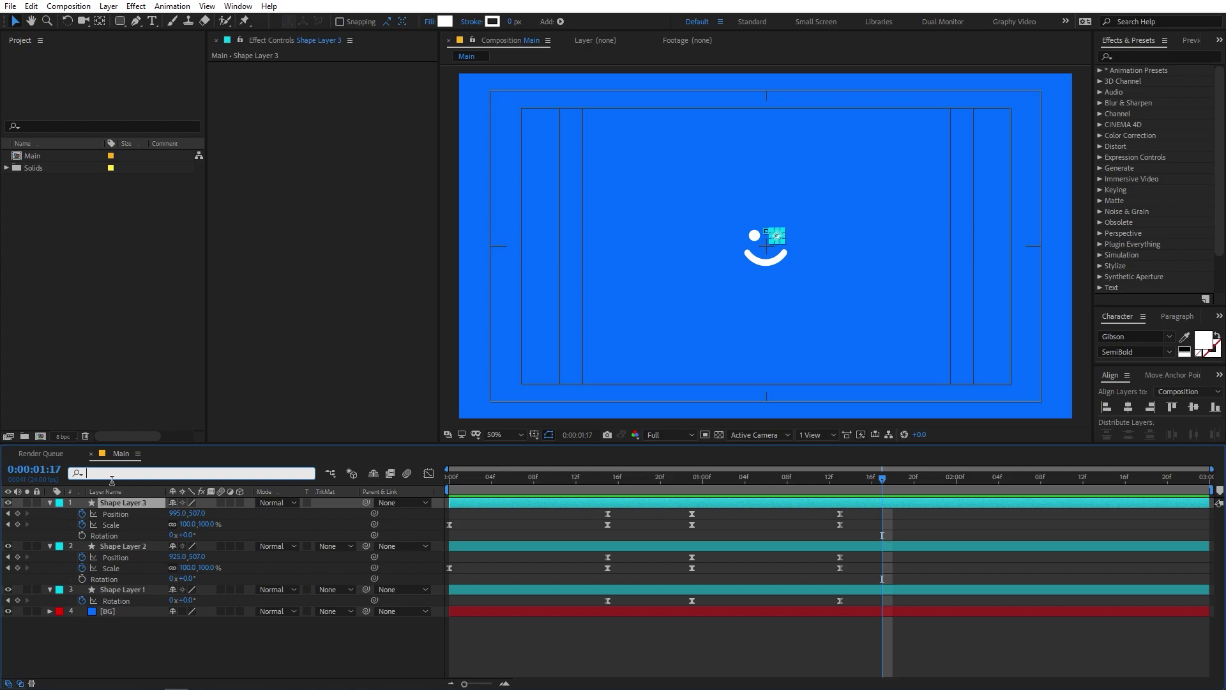
pyautogui.write('si')
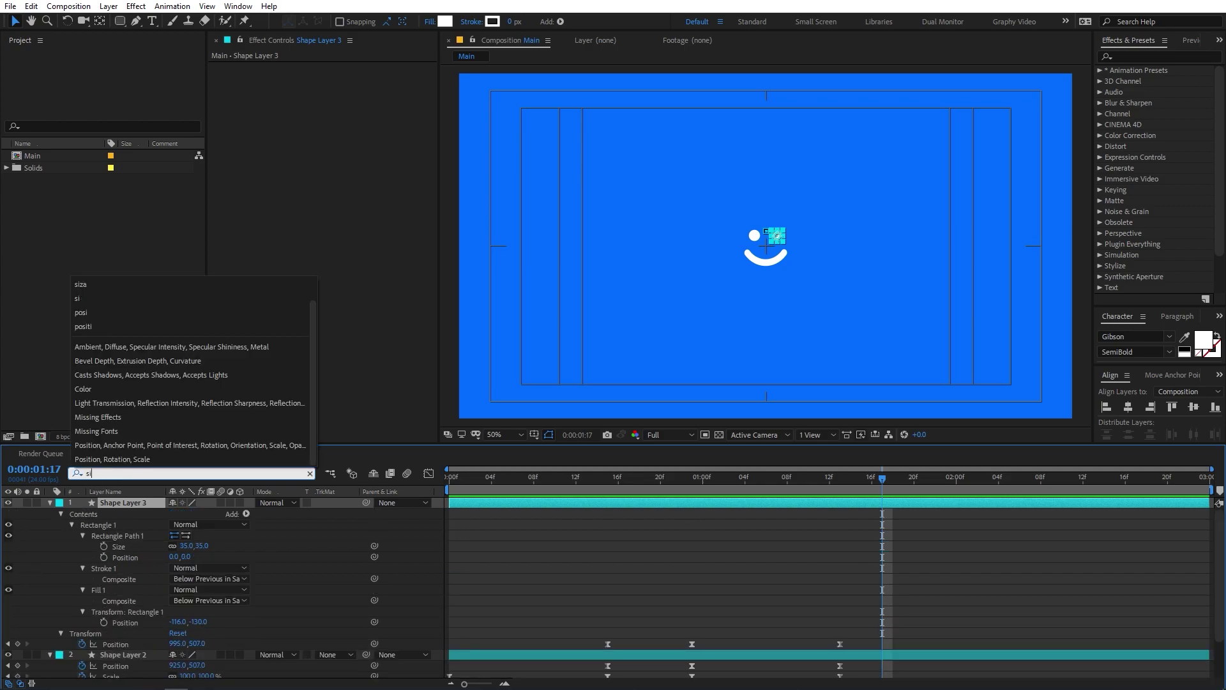
pyautogui.click(105, 546)
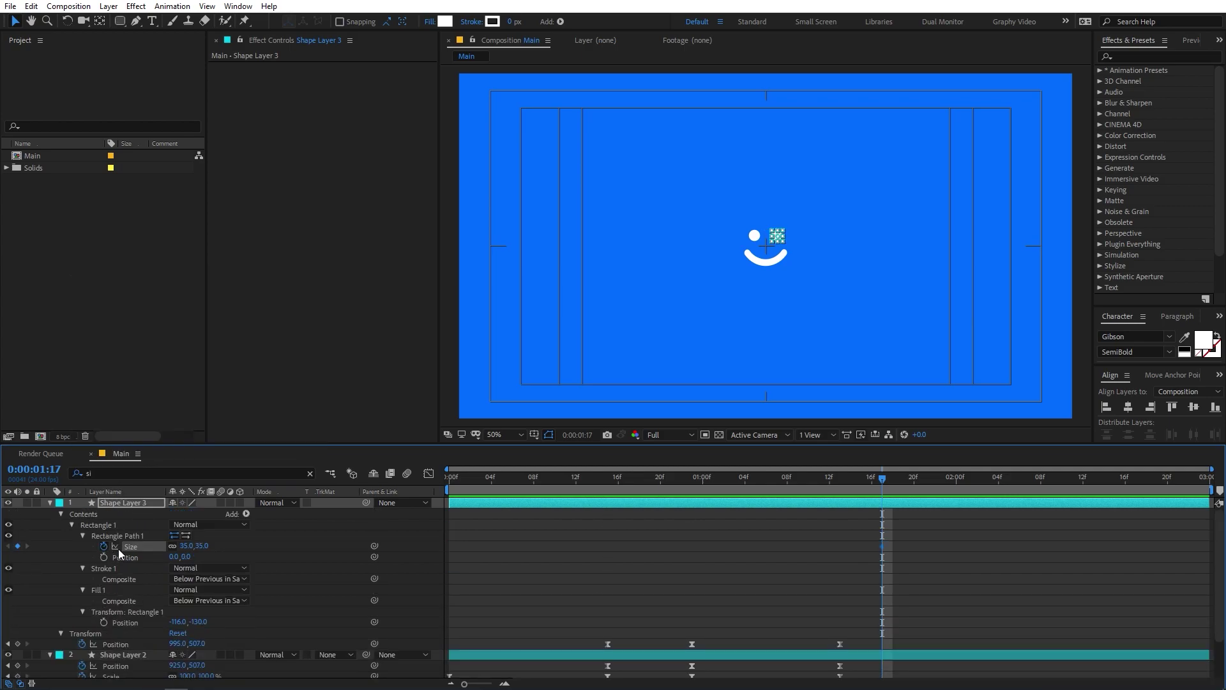
pyautogui.click(49, 502)
pyautogui.press('u')
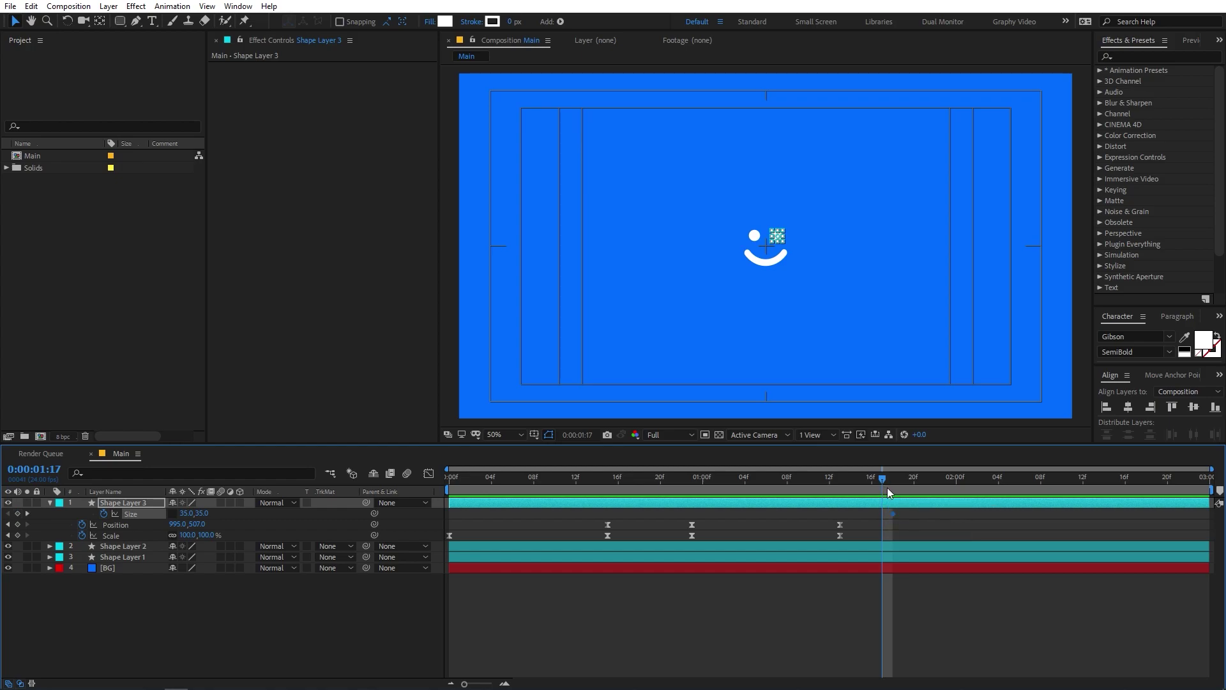
pyautogui.moveTo(885, 481); pyautogui.dragTo(898, 521)
pyautogui.click(960, 626)
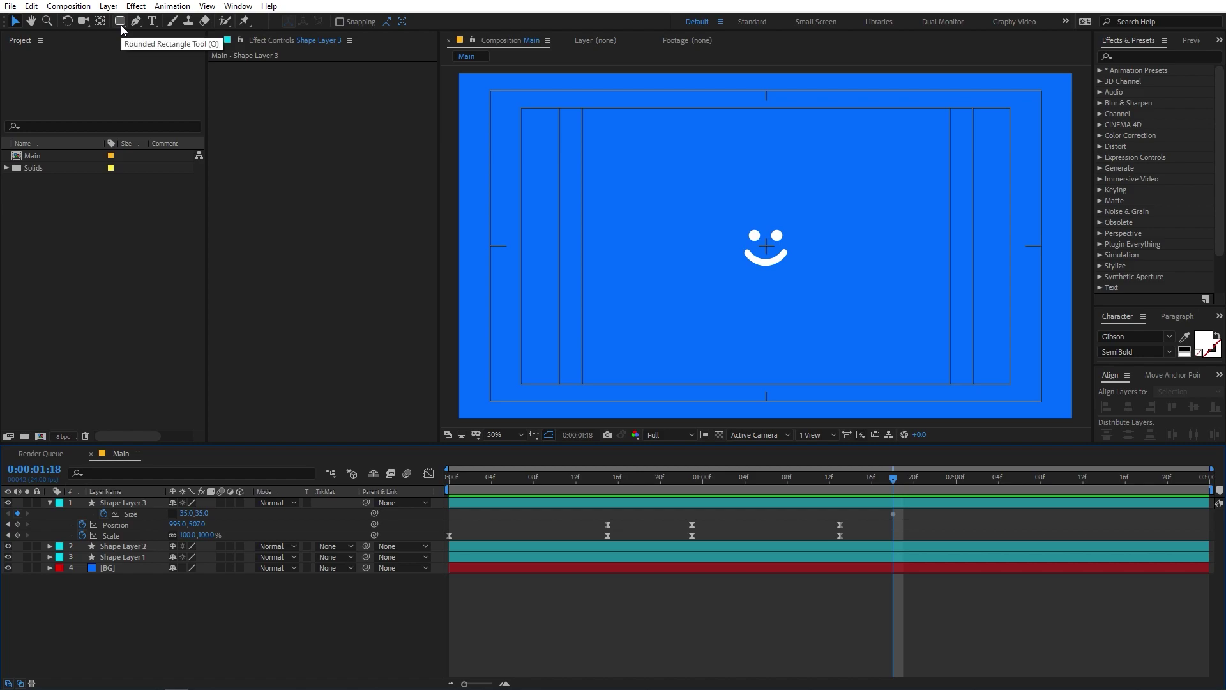
# Flatten the right eye's Size to 35,13 at 1:18
pyautogui.scroll(2, 767, 267)
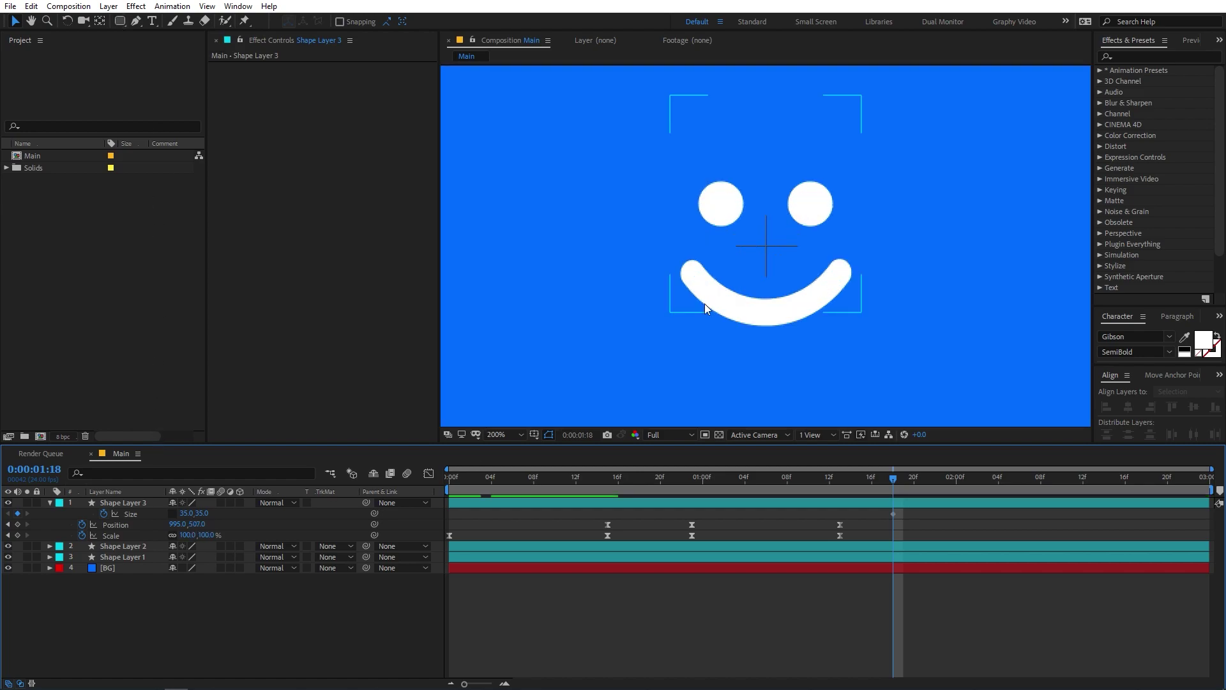
pyautogui.moveTo(203, 513)
pyautogui.mouseDown()
pyautogui.moveTo(192, 520)
pyautogui.moveTo(206, 523)
pyautogui.mouseUp()
pyautogui.click(834, 629)
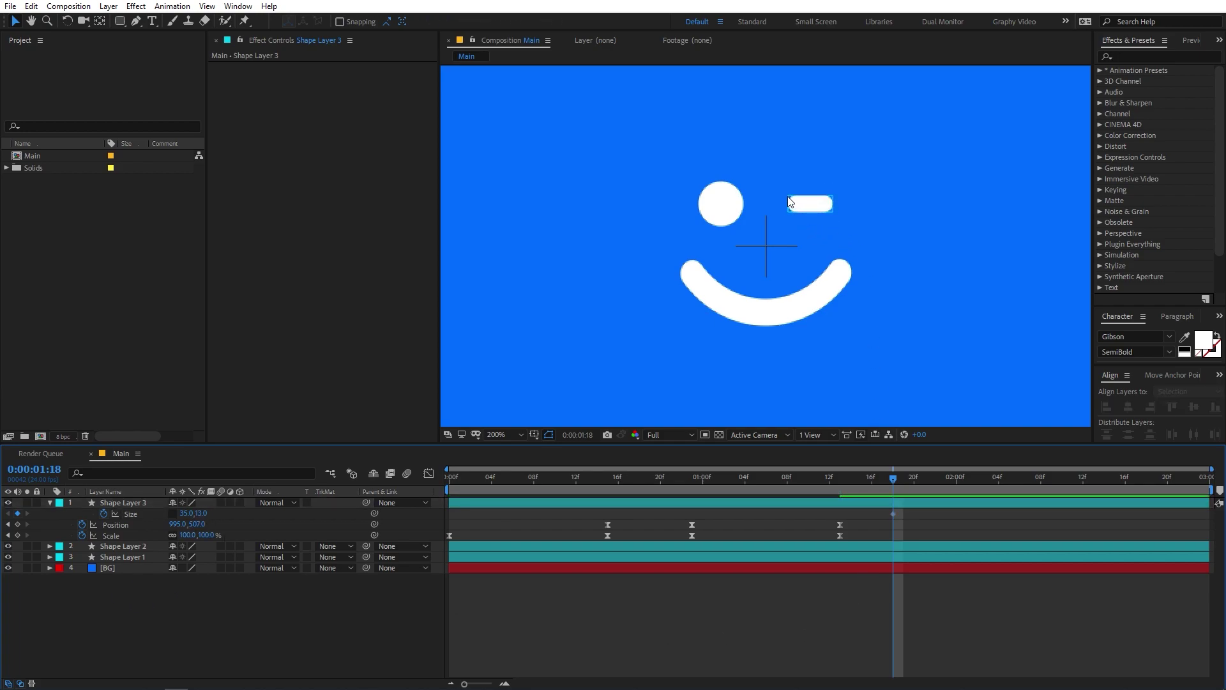
# Draw a test ellipse at the upper left and reveal its Size property
pyautogui.moveTo(119, 21); pyautogui.dragTo(155, 50)
pyautogui.moveTo(528, 182); pyautogui.dragTo(575, 228)
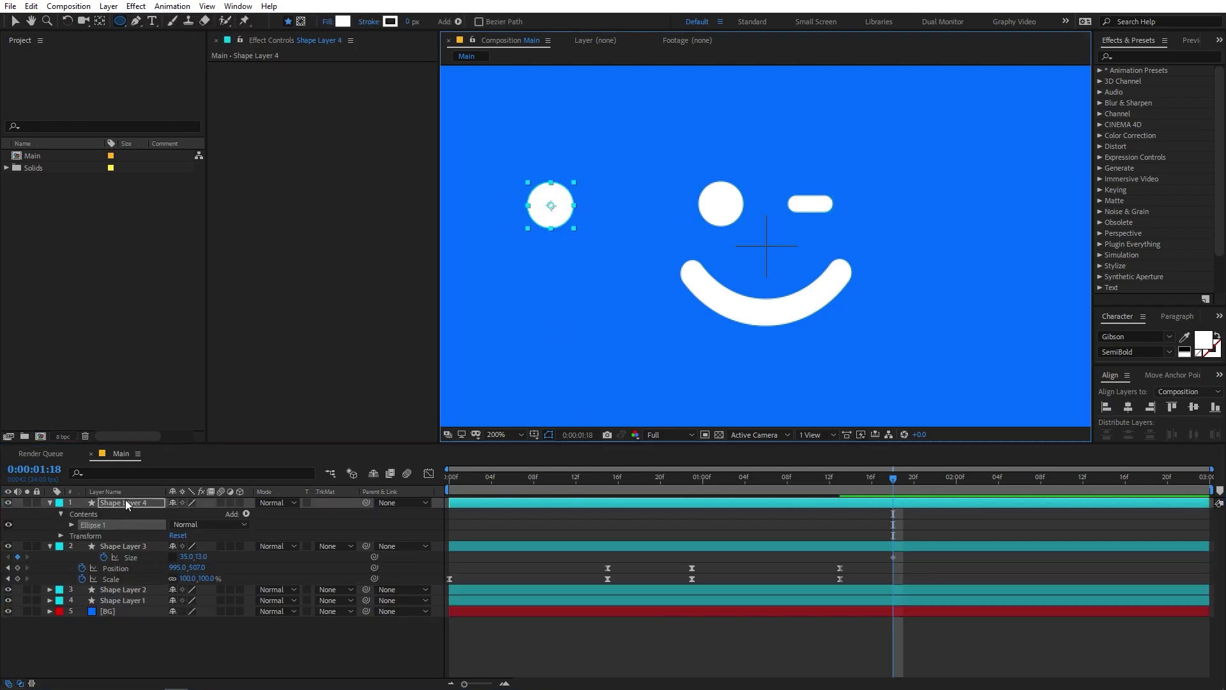
pyautogui.click(126, 502)
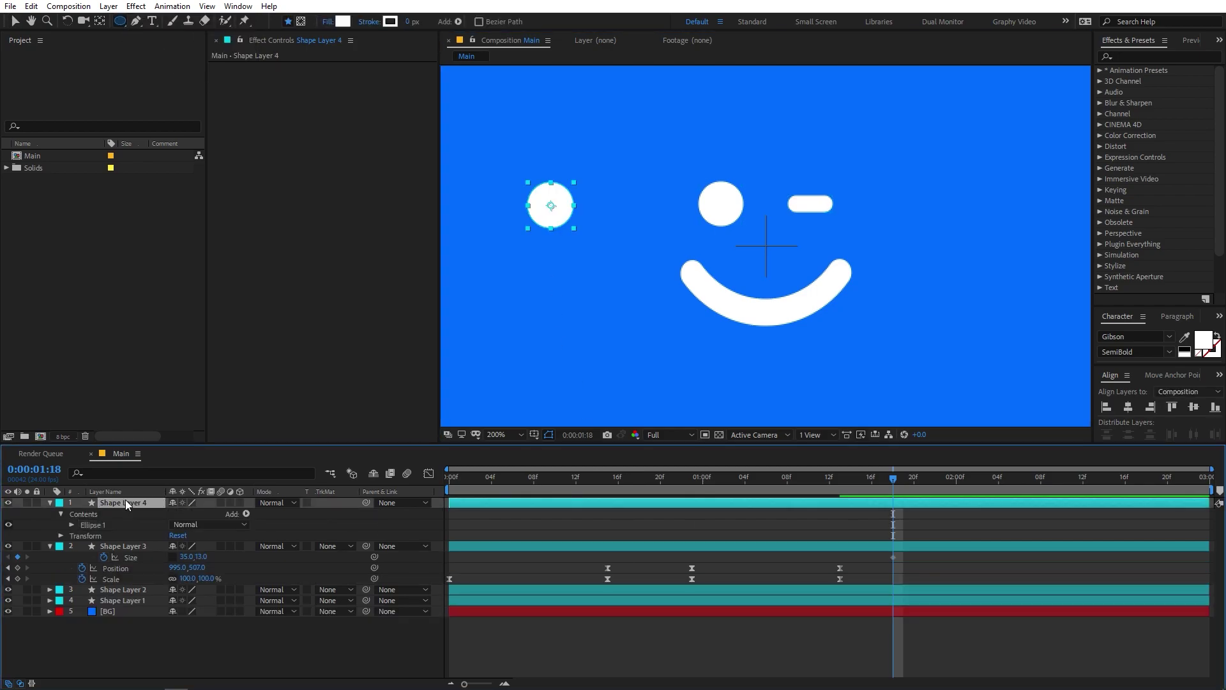
pyautogui.press('s')
pyautogui.click(127, 475)
pyautogui.write('size')
pyautogui.click(247, 544)
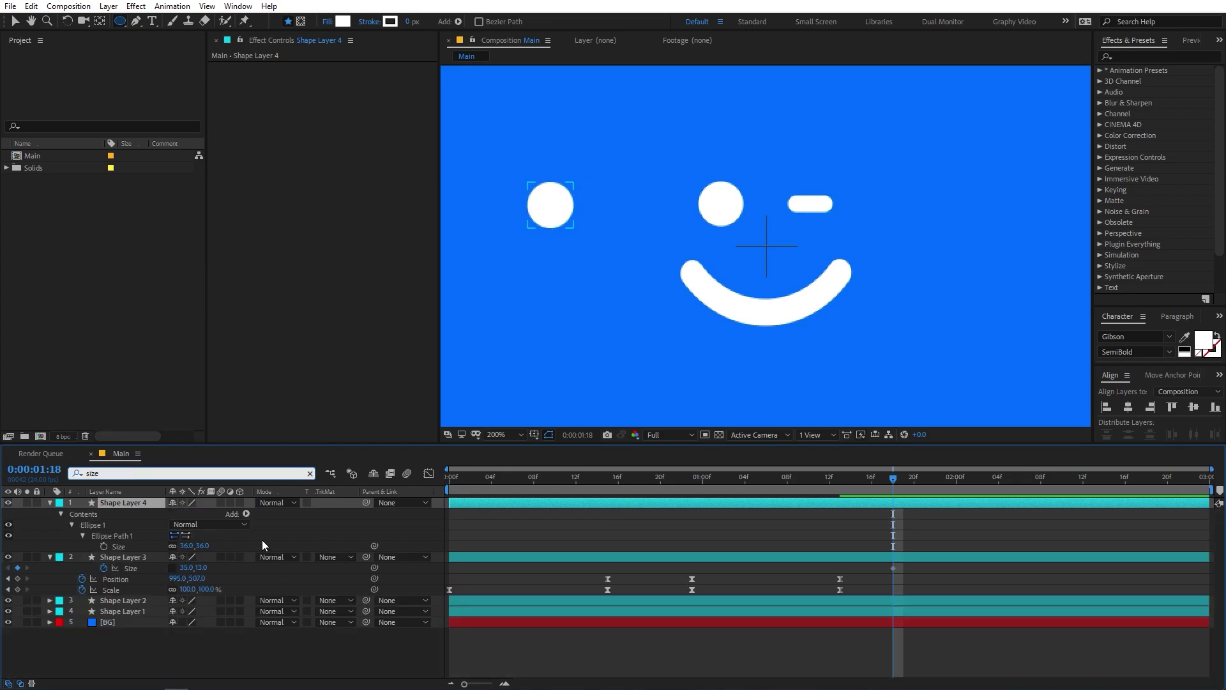
pyautogui.hotkey('ctrl', 'shift', 'a')
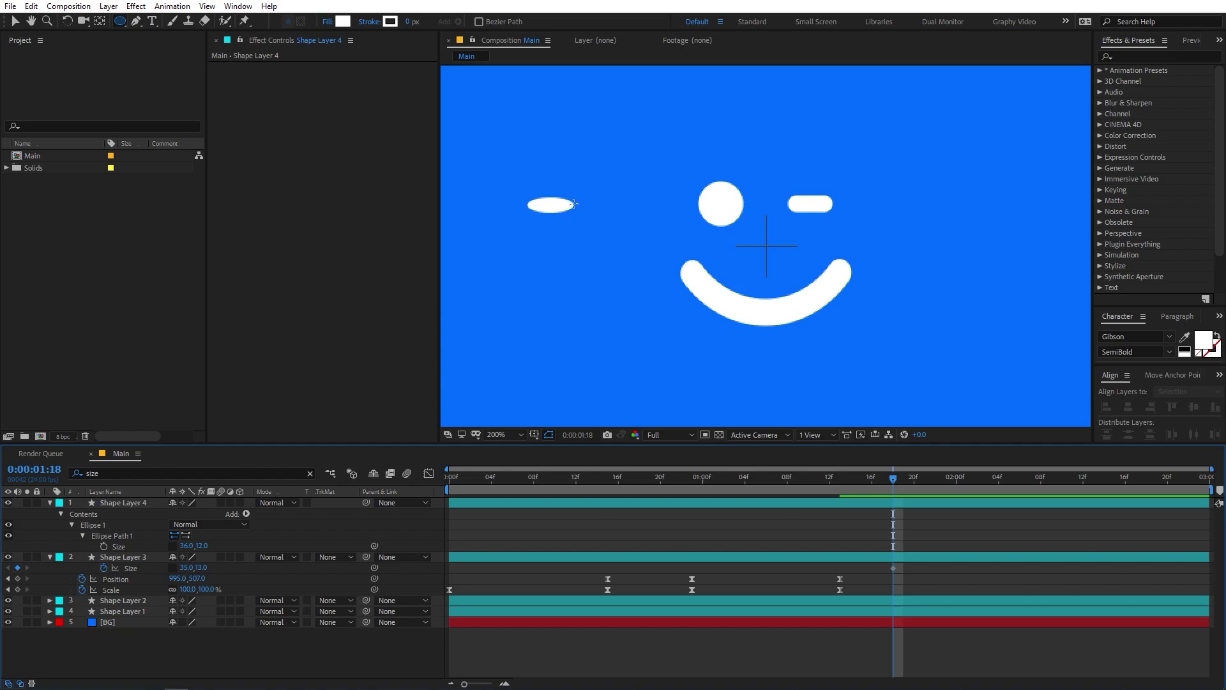
# Select the test ellipse in the composition and delete it
pyautogui.click(14, 21)
pyautogui.click(559, 205)
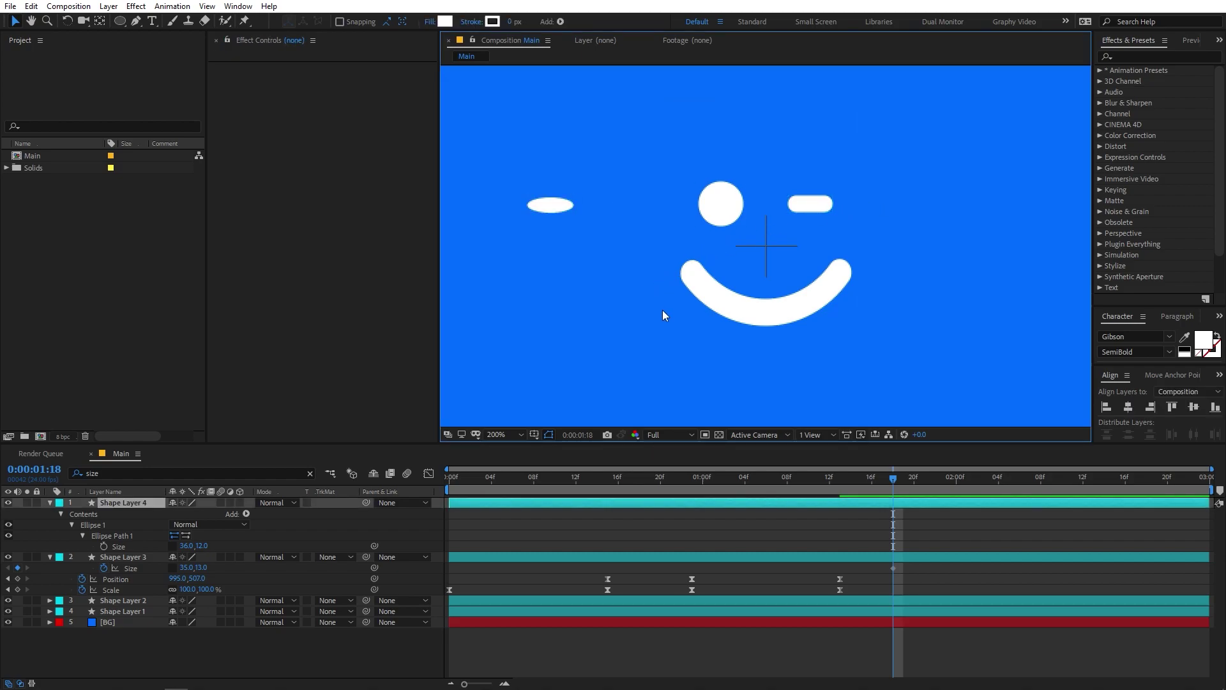
pyautogui.press('Delete')
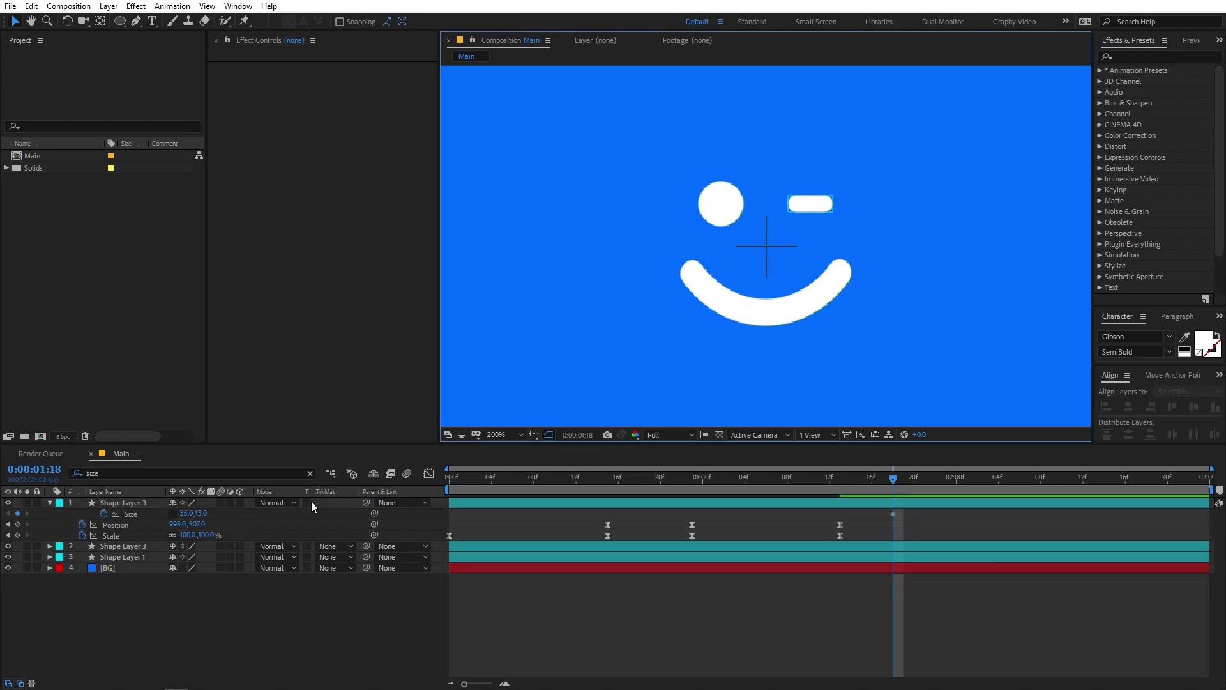
# Set the eye's Size height back to 35, then flatten it again at 1:23
pyautogui.click(202, 513)
pyautogui.write('35')
pyautogui.press('Return')
pyautogui.press(',')
pyautogui.moveTo(895, 481); pyautogui.dragTo(941, 483)
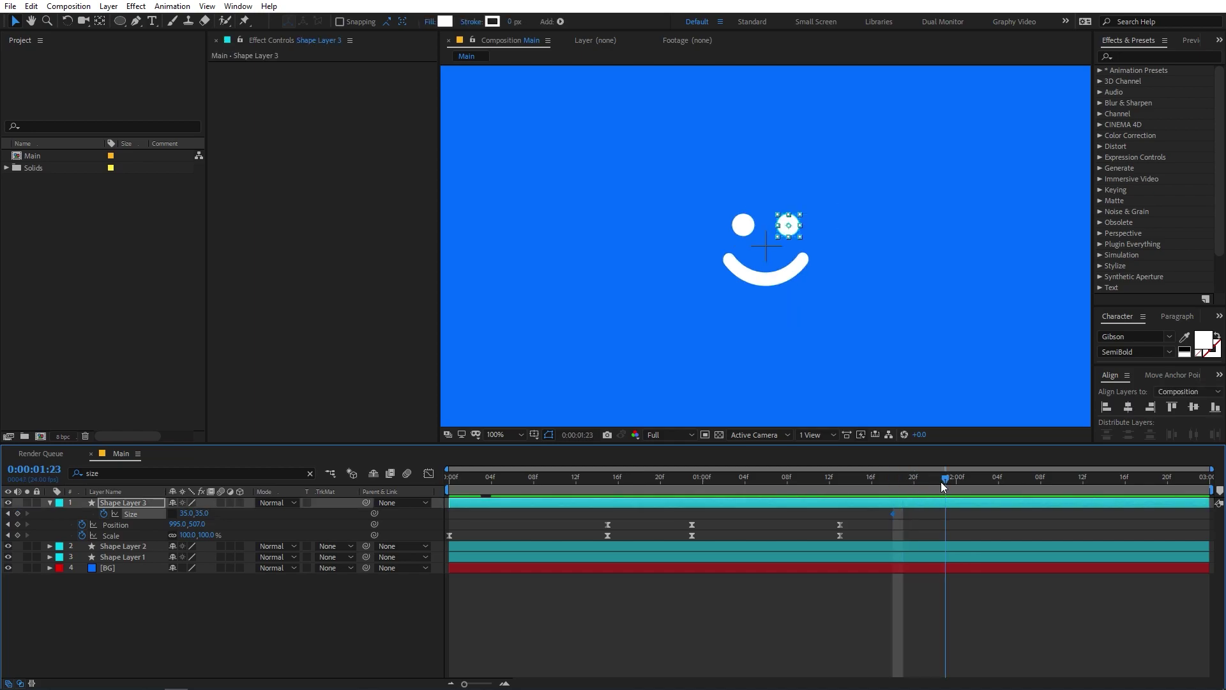
pyautogui.moveTo(209, 515); pyautogui.dragTo(211, 533)
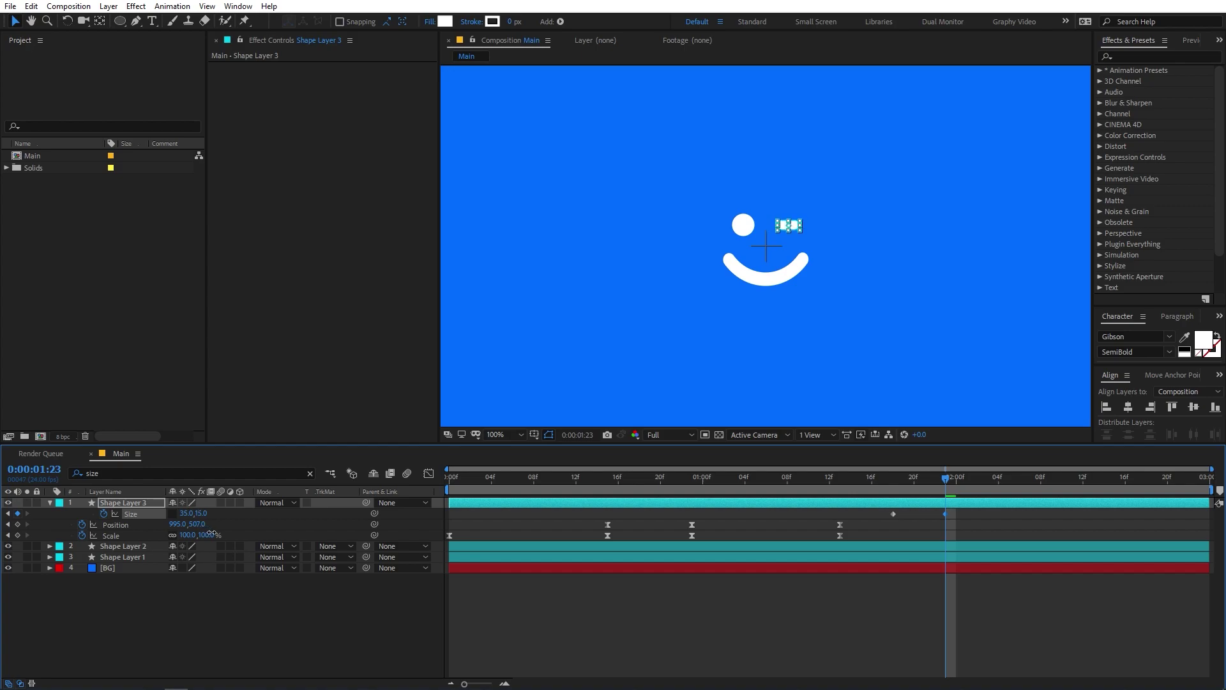
pyautogui.scroll(2, 803, 226)
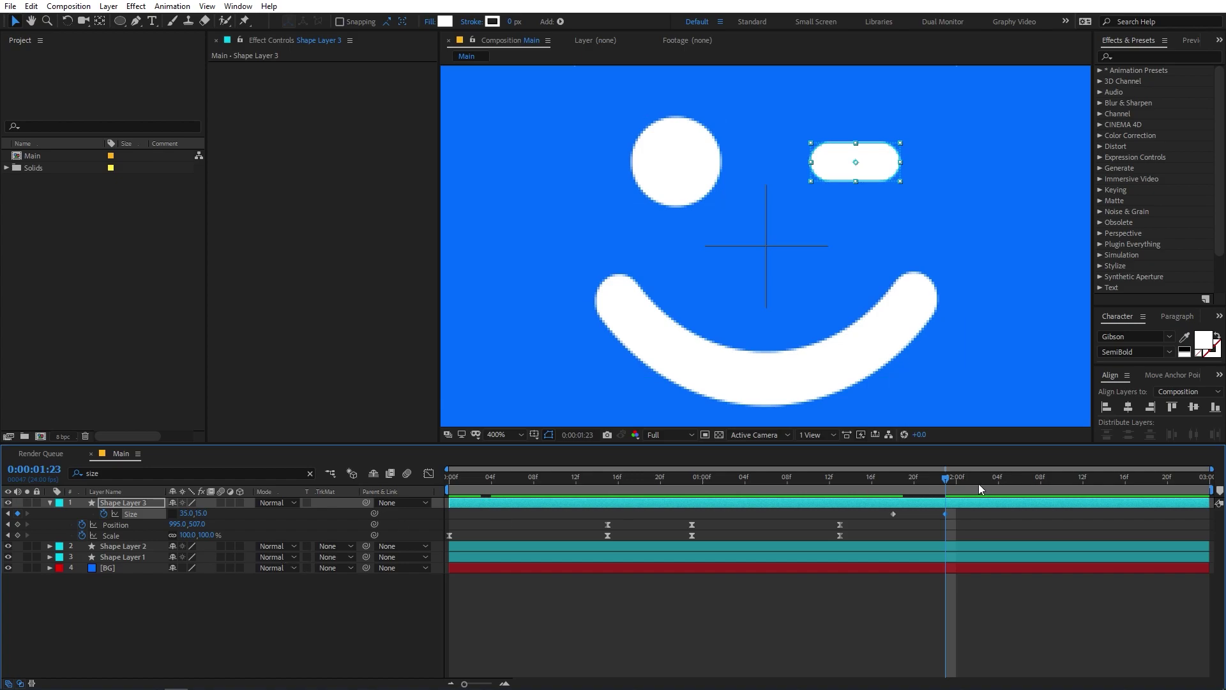
# At 2:02, make the closed eye thinner and widen it to about 49
pyautogui.moveTo(941, 485); pyautogui.dragTo(978, 482)
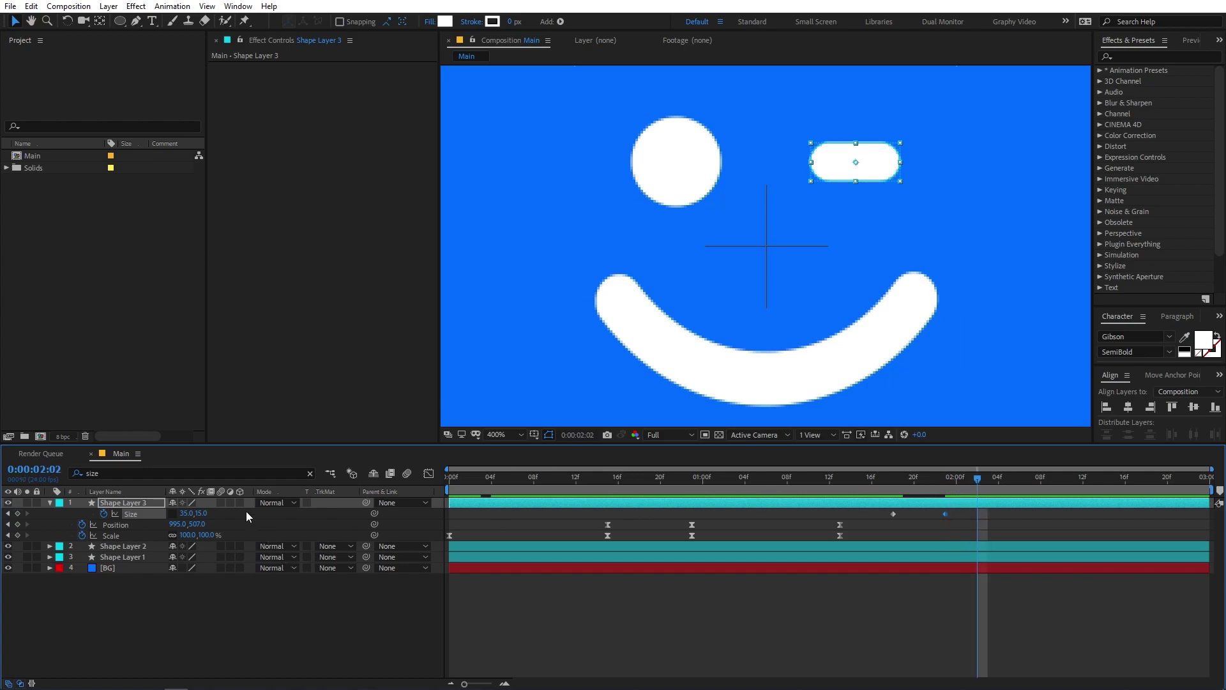
pyautogui.moveTo(211, 514); pyautogui.dragTo(183, 529)
pyautogui.moveTo(933, 483)
pyautogui.mouseDown()
pyautogui.moveTo(883, 492)
pyautogui.moveTo(972, 495)
pyautogui.moveTo(896, 496)
pyautogui.moveTo(943, 500)
pyautogui.mouseUp()
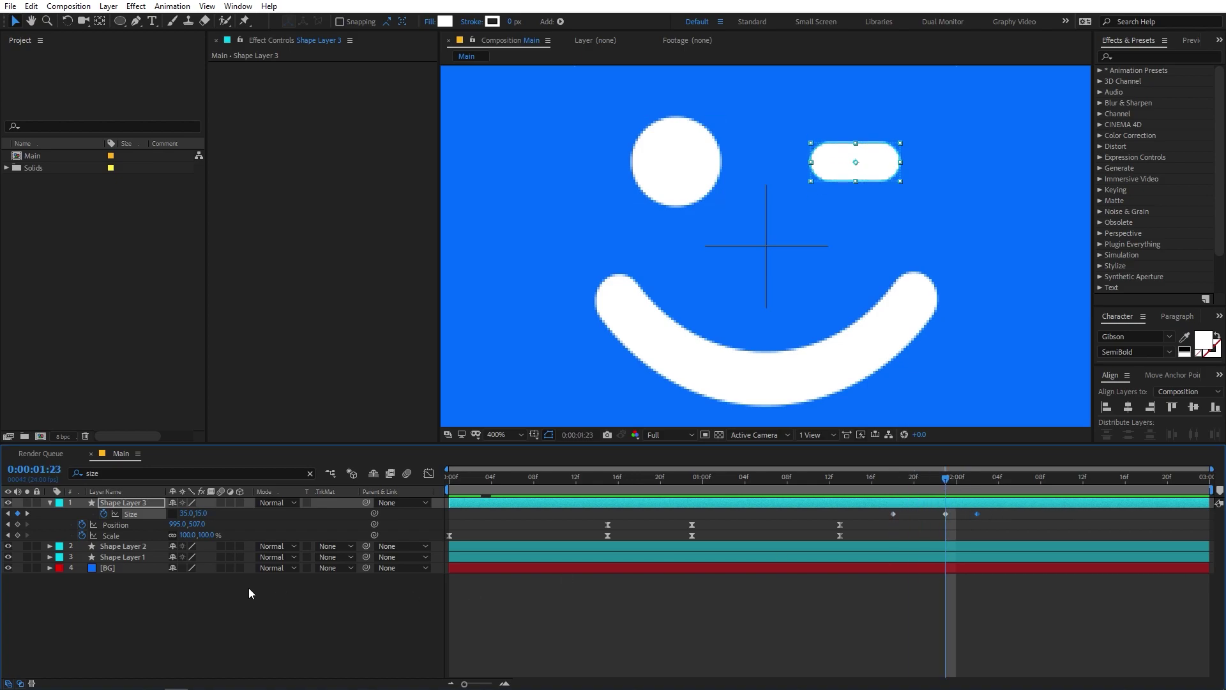
pyautogui.moveTo(184, 514); pyautogui.dragTo(219, 514)
pyautogui.click(981, 481)
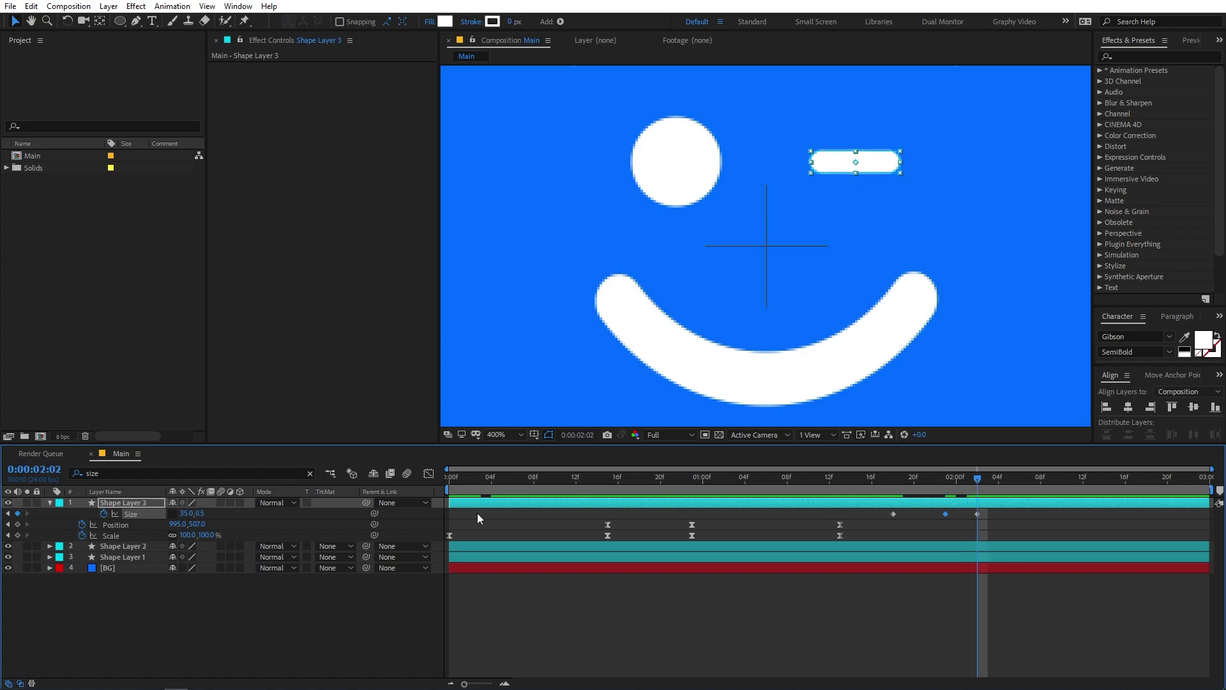
pyautogui.moveTo(186, 514); pyautogui.dragTo(290, 523)
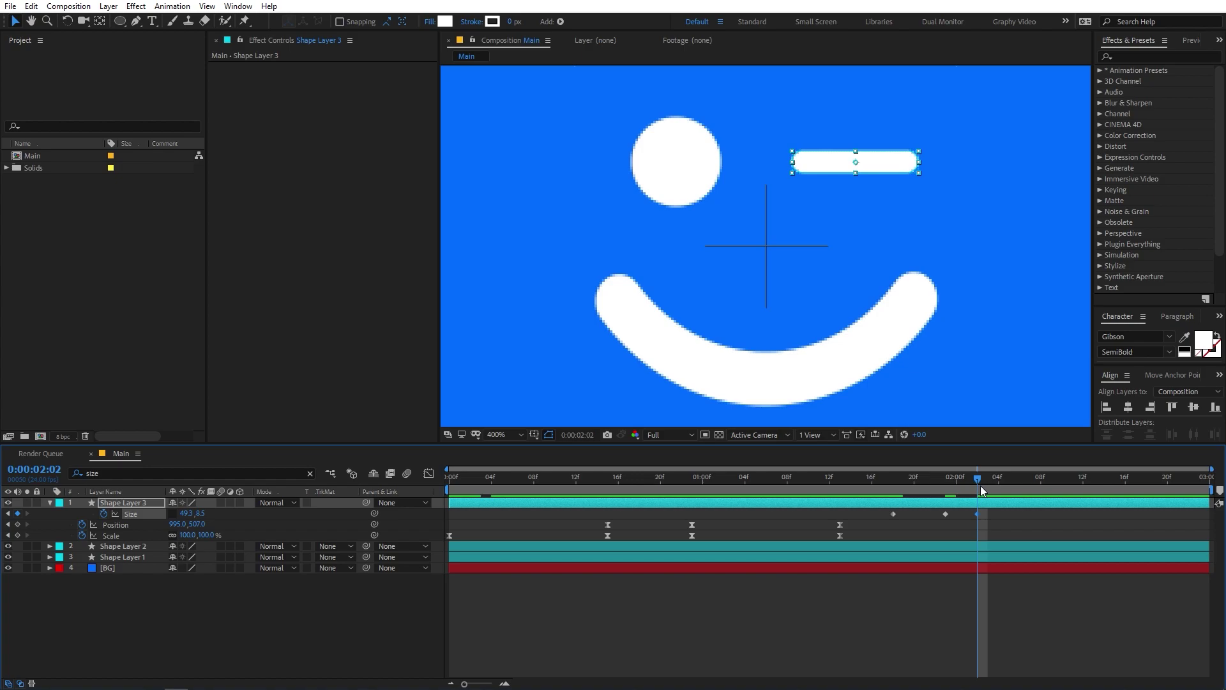
# Paste the open-eye Size keyframe at 2:06 so the eye reopens
pyautogui.moveTo(979, 481); pyautogui.dragTo(1021, 483)
pyautogui.moveTo(917, 514); pyautogui.dragTo(867, 519)
pyautogui.hotkey('ctrl', 'v')
pyautogui.click(884, 488)
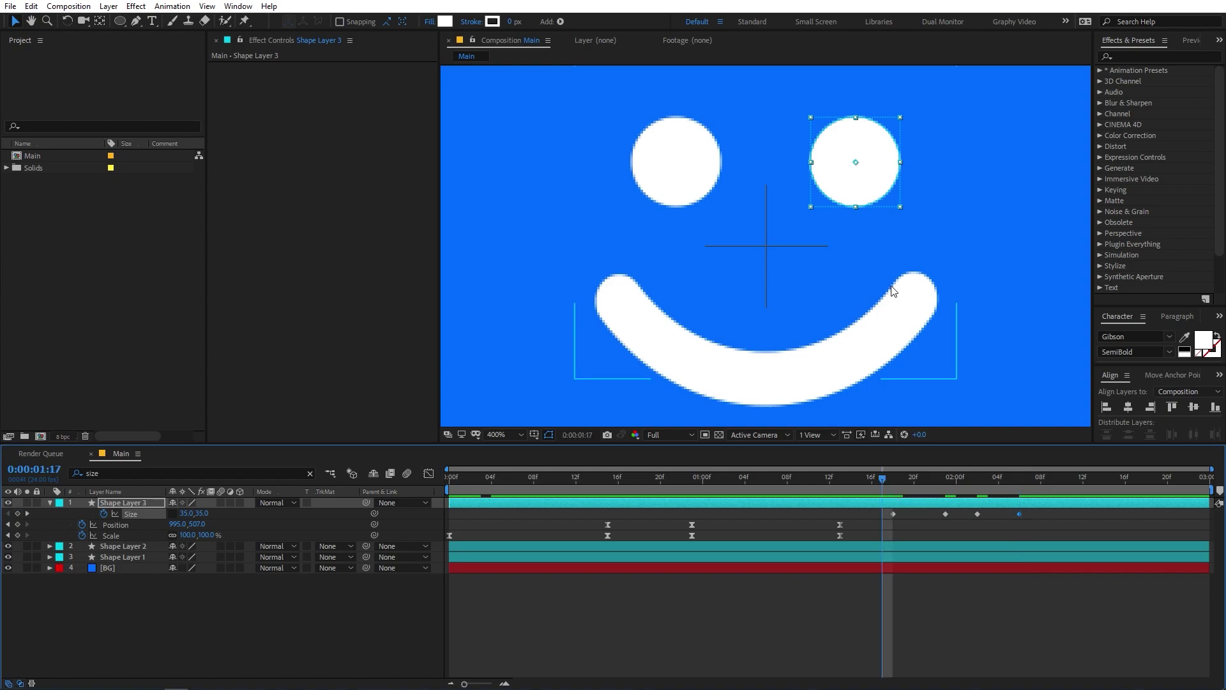
pyautogui.scroll(-3, 894, 276)
pyautogui.press('space')
pyautogui.click(884, 488)
pyautogui.click(949, 534)
# Preview the wink and Easy Ease the two middle Size keyframes
pyautogui.press('space')
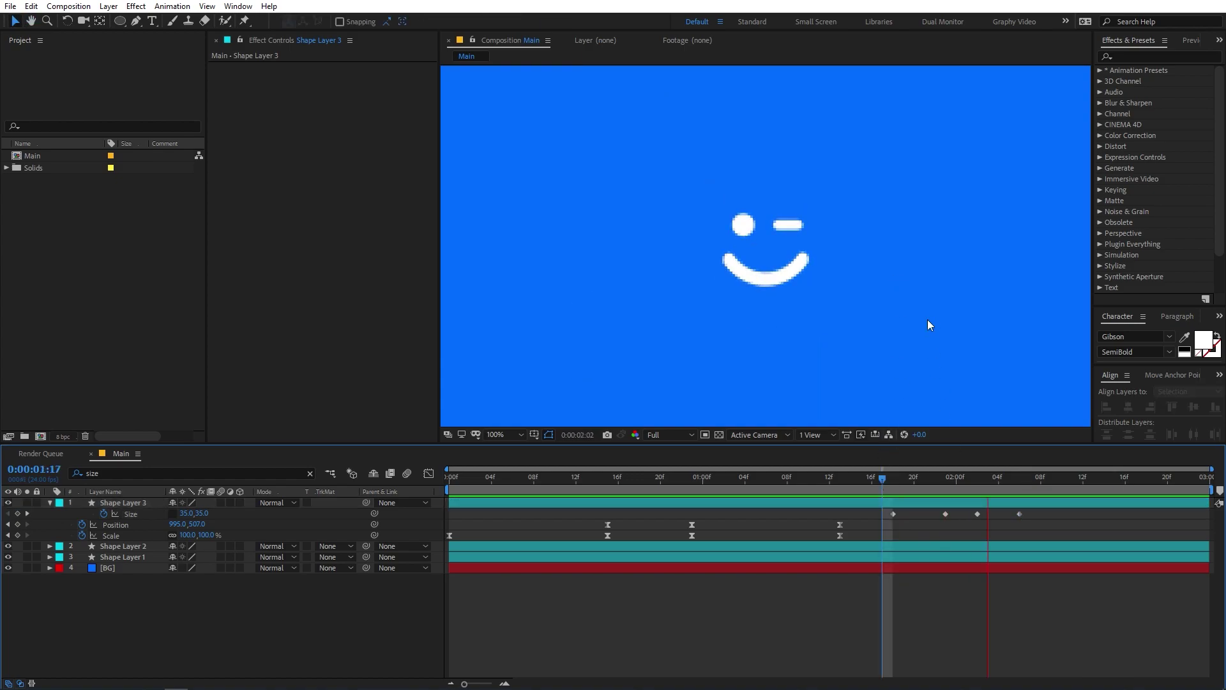
pyautogui.press('space')
pyautogui.moveTo(984, 516); pyautogui.dragTo(927, 510)
pyautogui.press('F9')
pyautogui.click(880, 488)
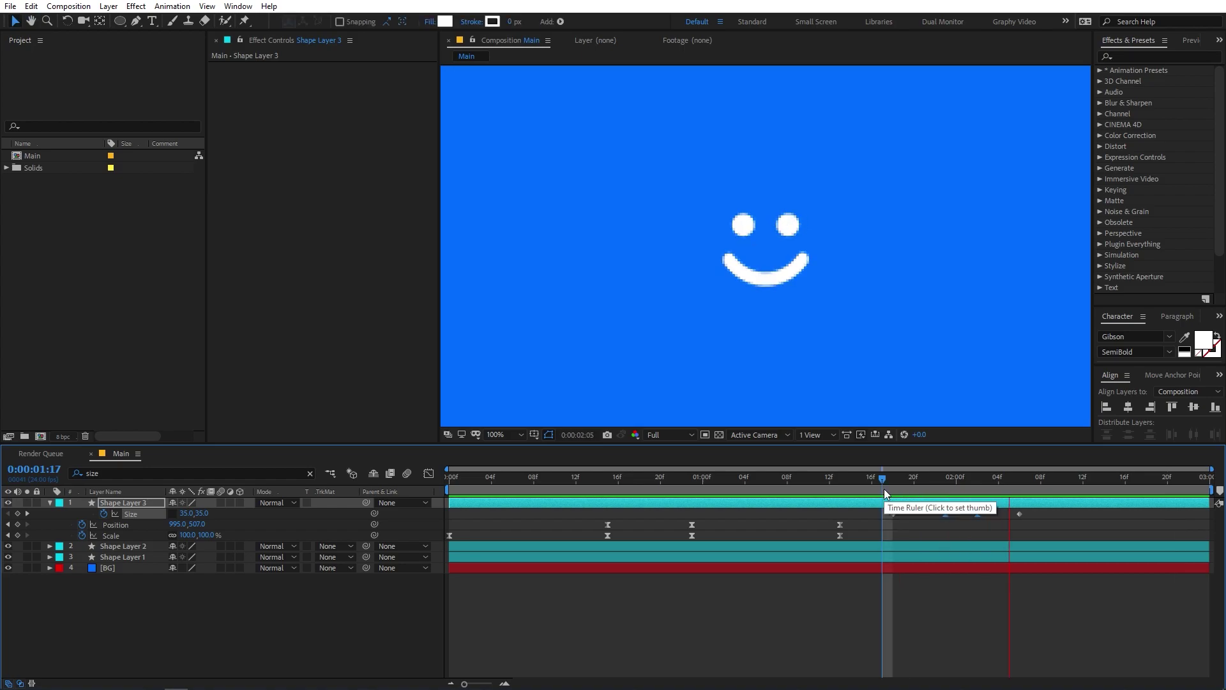
# Compress all four Size keyframes to make the wink faster
pyautogui.press('space')
pyautogui.press('space')
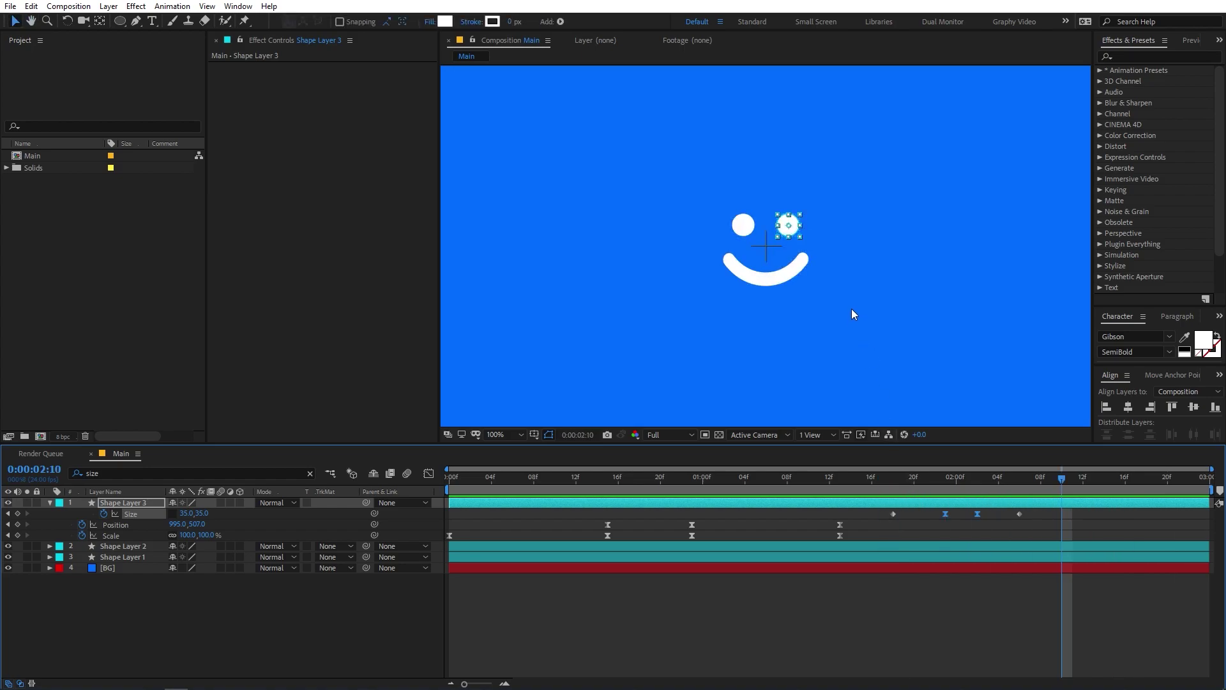
pyautogui.scroll(-2, 852, 308)
pyautogui.press("'")
pyautogui.click(916, 520)
pyautogui.click(880, 481)
pyautogui.moveTo(1040, 510); pyautogui.dragTo(854, 516)
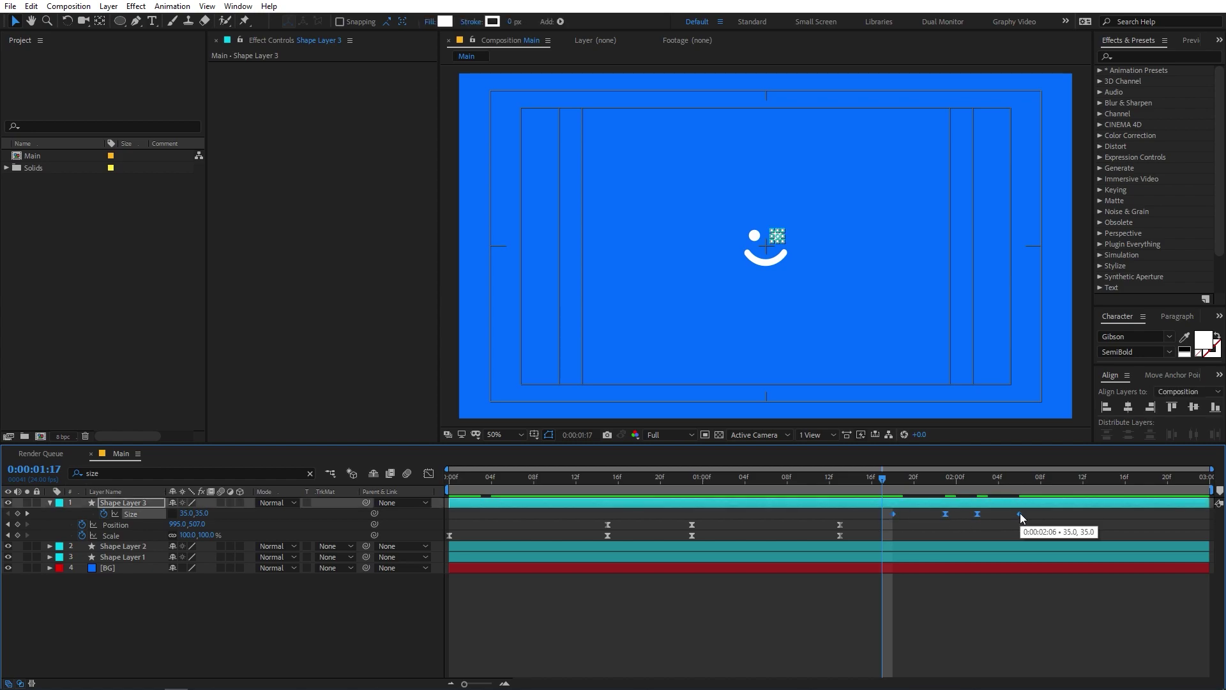
pyautogui.keyDown('alt'); pyautogui.moveTo(1020, 514); pyautogui.dragTo(988, 513); pyautogui.keyUp('alt')
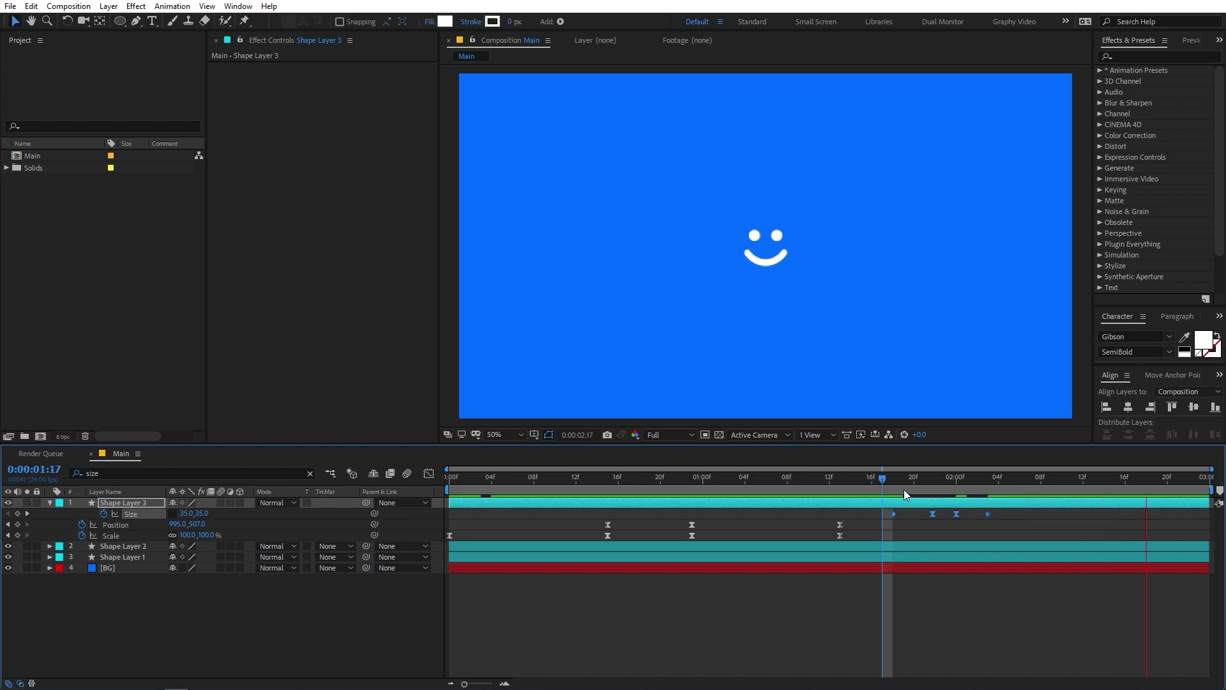
# Preview the faster wink at 25% and 200% composition zoom
pyautogui.click(867, 487)
pyautogui.press(',')
pyautogui.press('space')
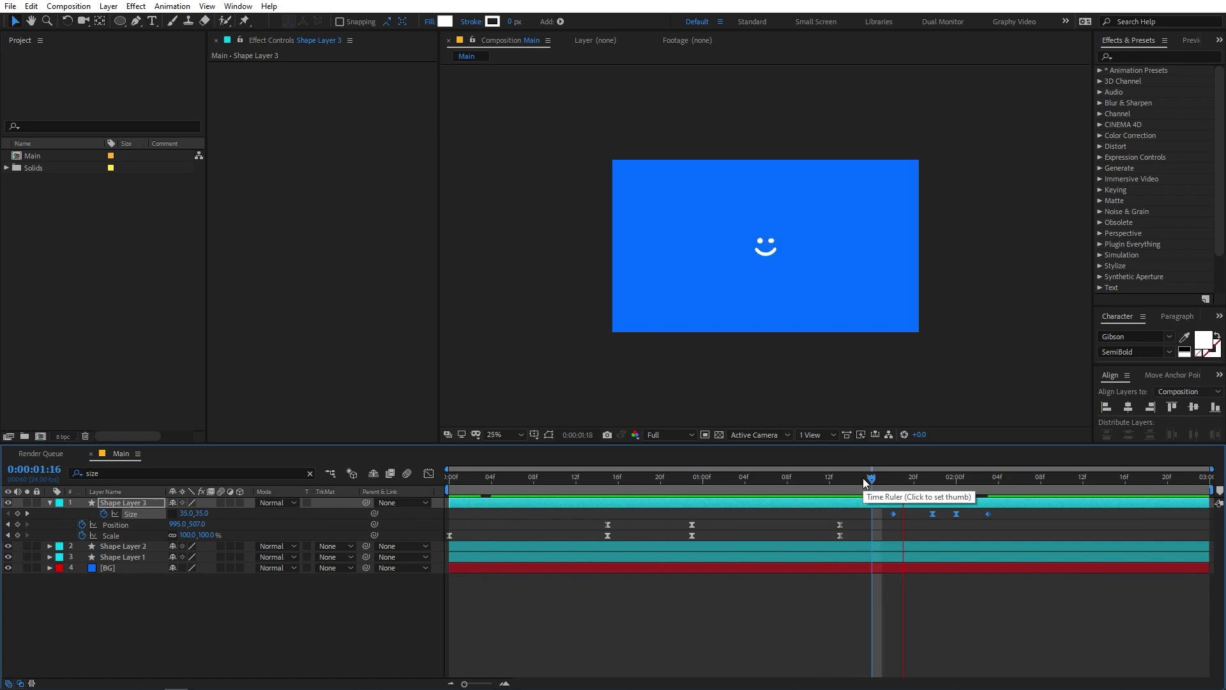
pyautogui.moveTo(866, 483); pyautogui.dragTo(1007, 496)
pyautogui.press('.')
pyautogui.press('.')
pyautogui.press('.')
pyautogui.press('.')
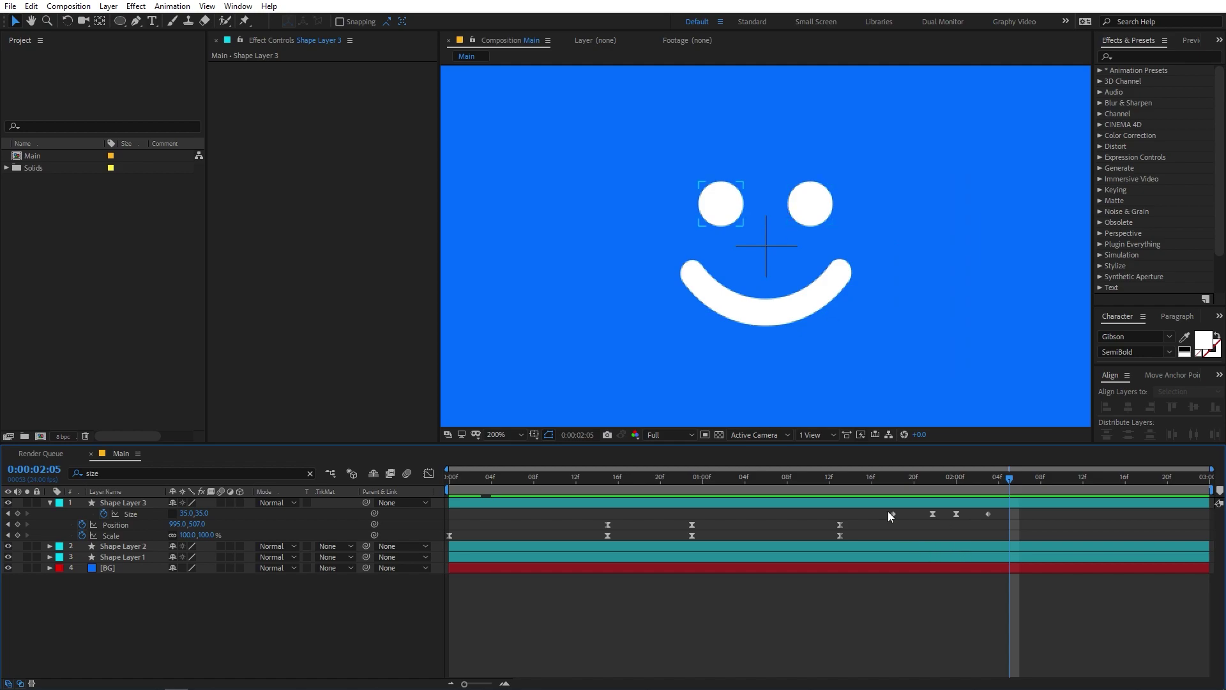
pyautogui.press('space')
pyautogui.press('space')
pyautogui.moveTo(1014, 519); pyautogui.dragTo(944, 510)
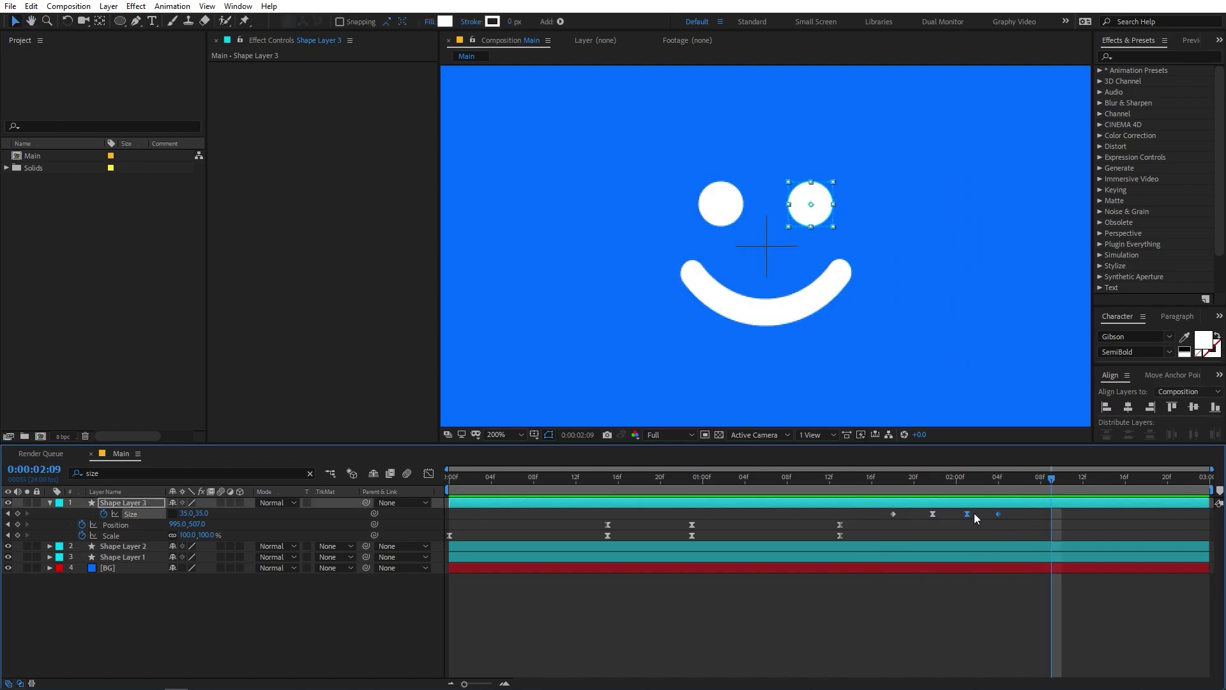
pyautogui.press('space')
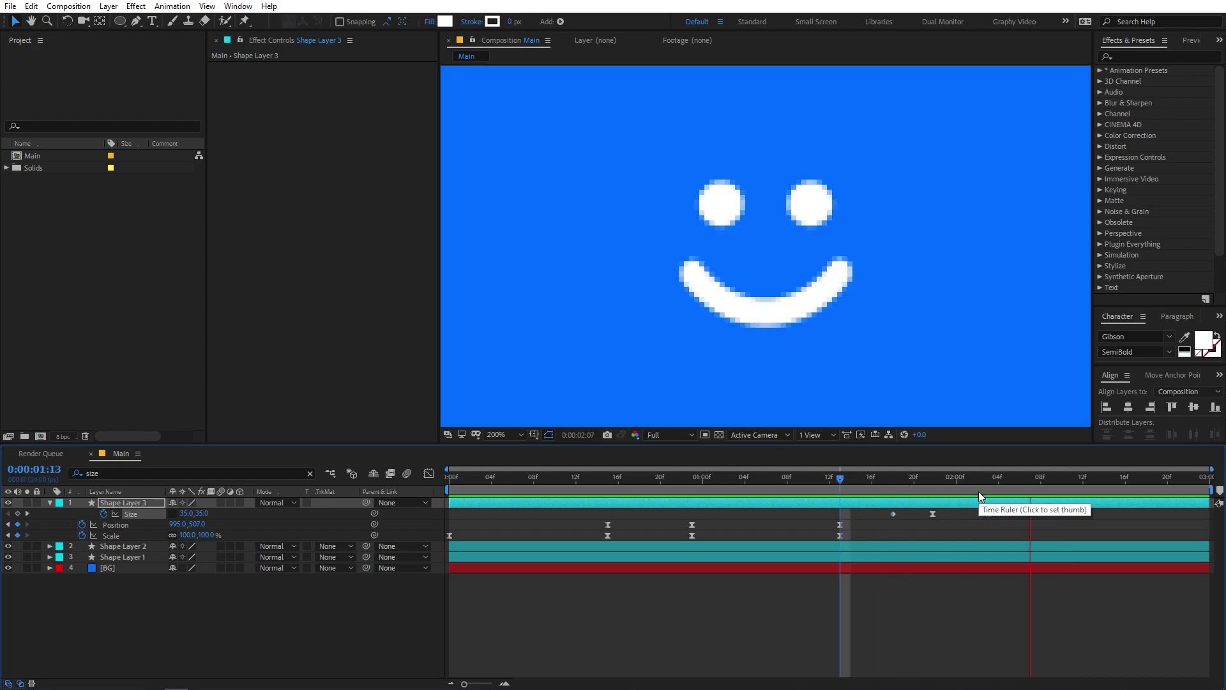
pyautogui.click(850, 492)
pyautogui.scroll(-3, 844, 295)
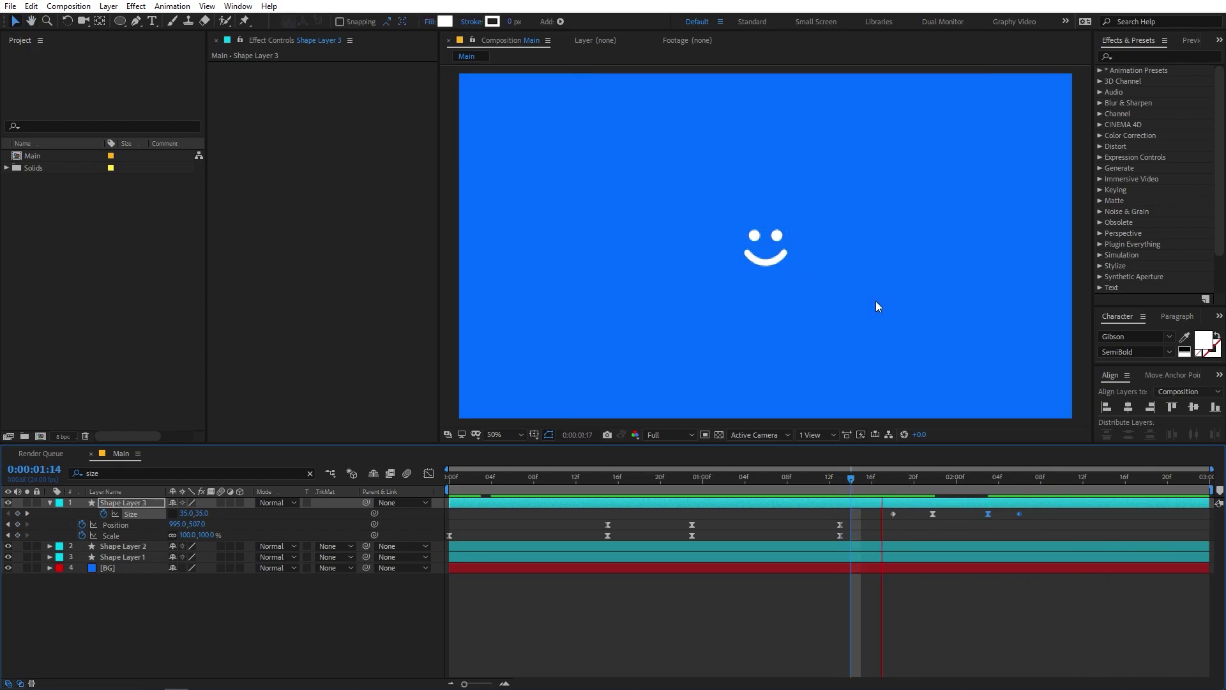
pyautogui.scroll(2, 876, 300)
pyautogui.press('space')
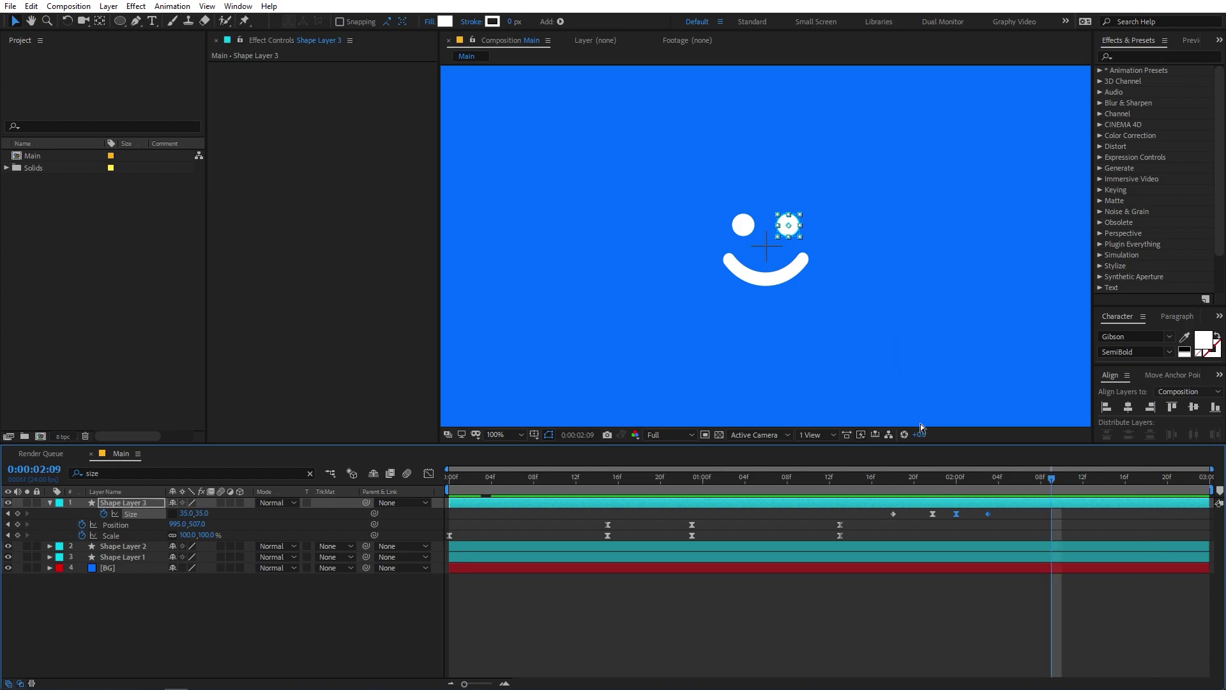
# Easy Ease the first wink Size keyframe and the next one, then preview
pyautogui.click(893, 513)
pyautogui.click(988, 514)
pyautogui.press('F9')
pyautogui.press('space')
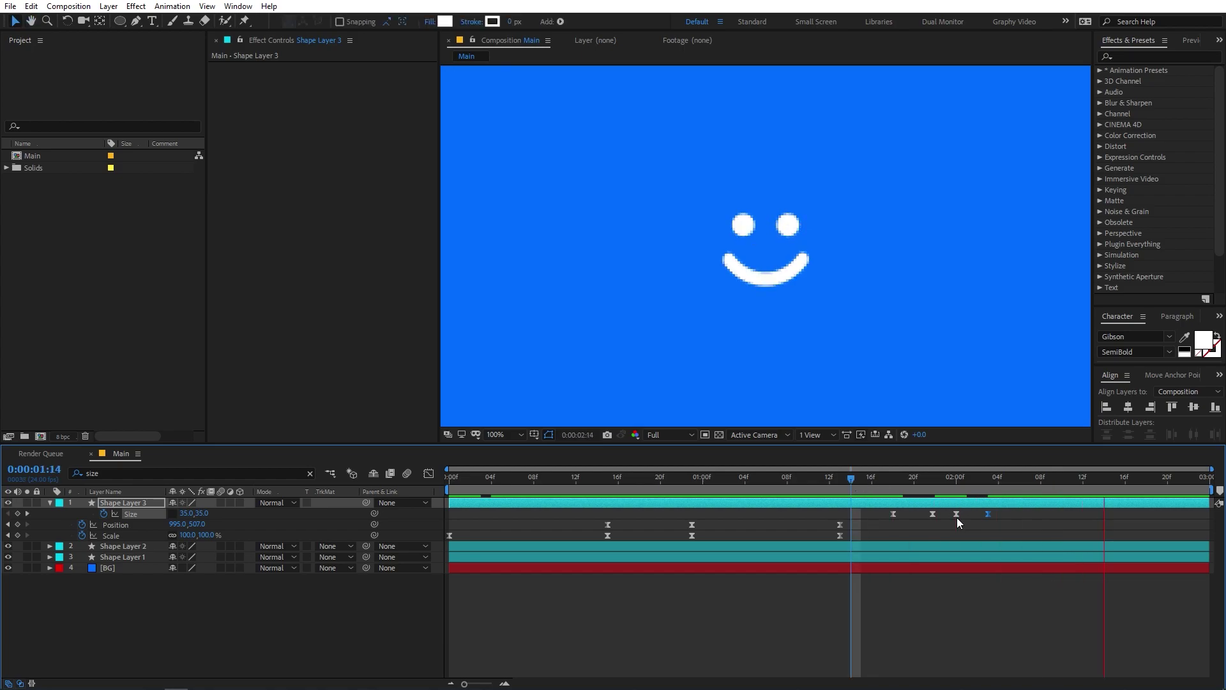
# Delay the reopening Size keyframe and paste a squashed 49.3,8.5 keyframe at 2:02
pyautogui.click(923, 486)
pyautogui.click(933, 486)
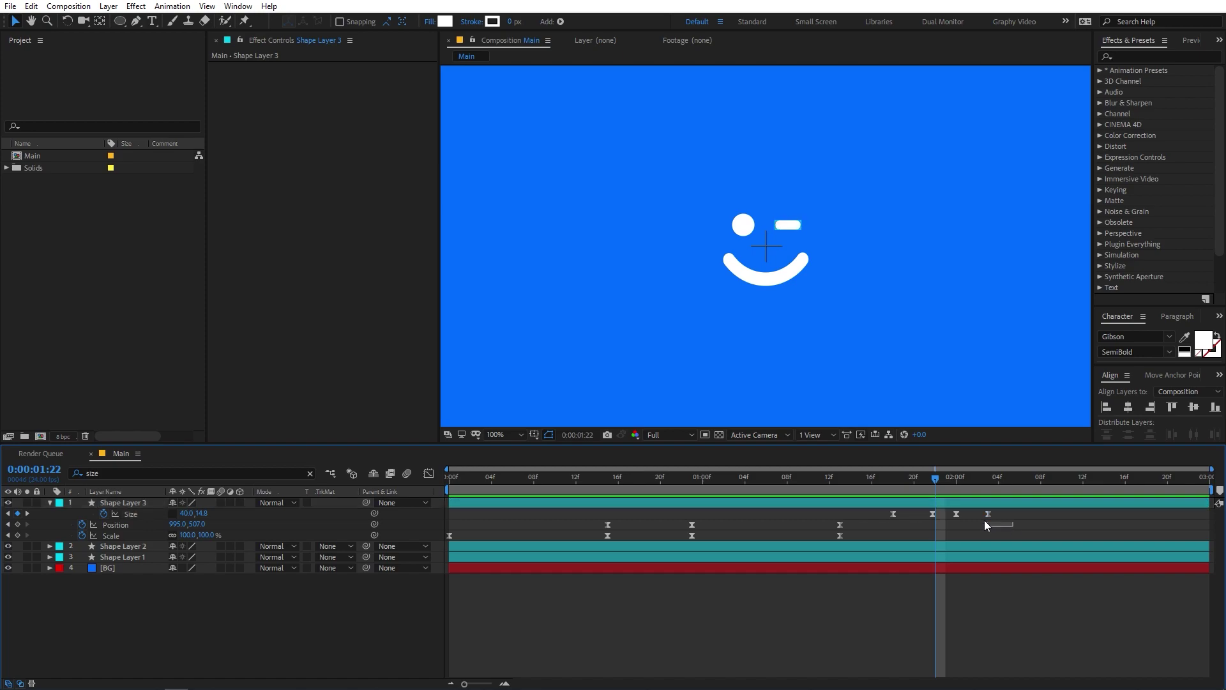
pyautogui.click(989, 513)
pyautogui.moveTo(987, 514); pyautogui.dragTo(1008, 516)
pyautogui.click(954, 513)
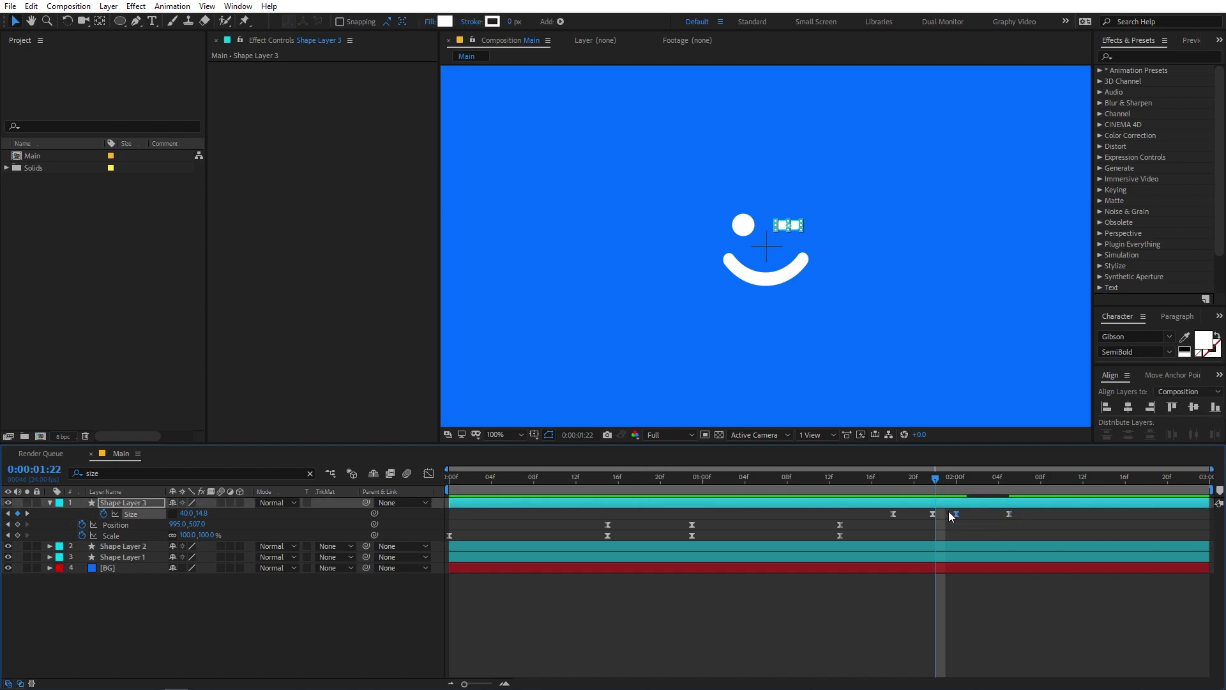
pyautogui.click(976, 478)
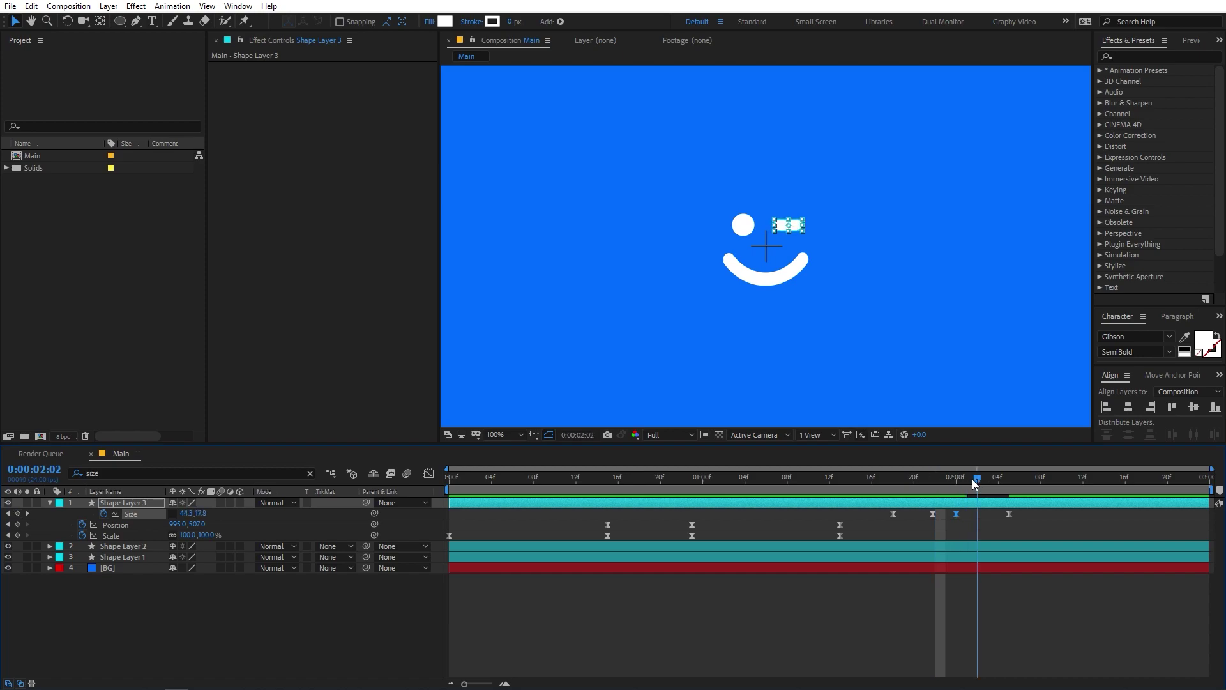
pyautogui.hotkey('ctrl', 'v')
pyautogui.click(1008, 513)
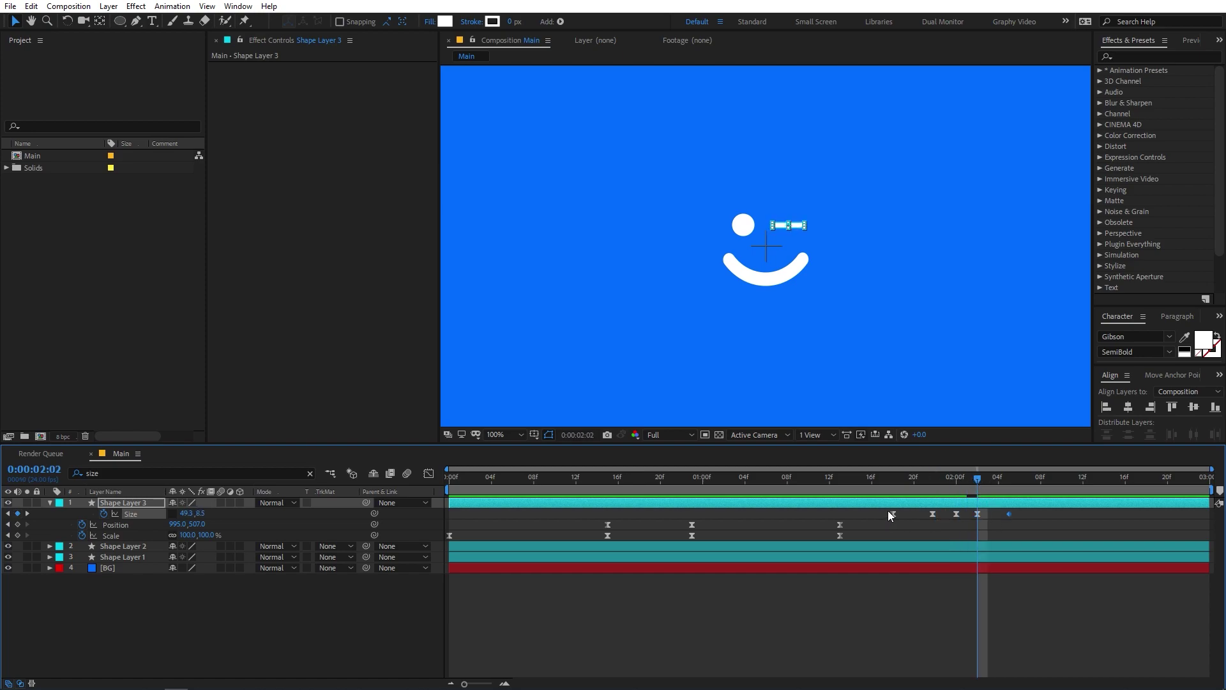
pyautogui.click(946, 530)
# Preview the retimed wink from 1:18
pyautogui.click(892, 478)
pyautogui.press('space')
pyautogui.press('space')
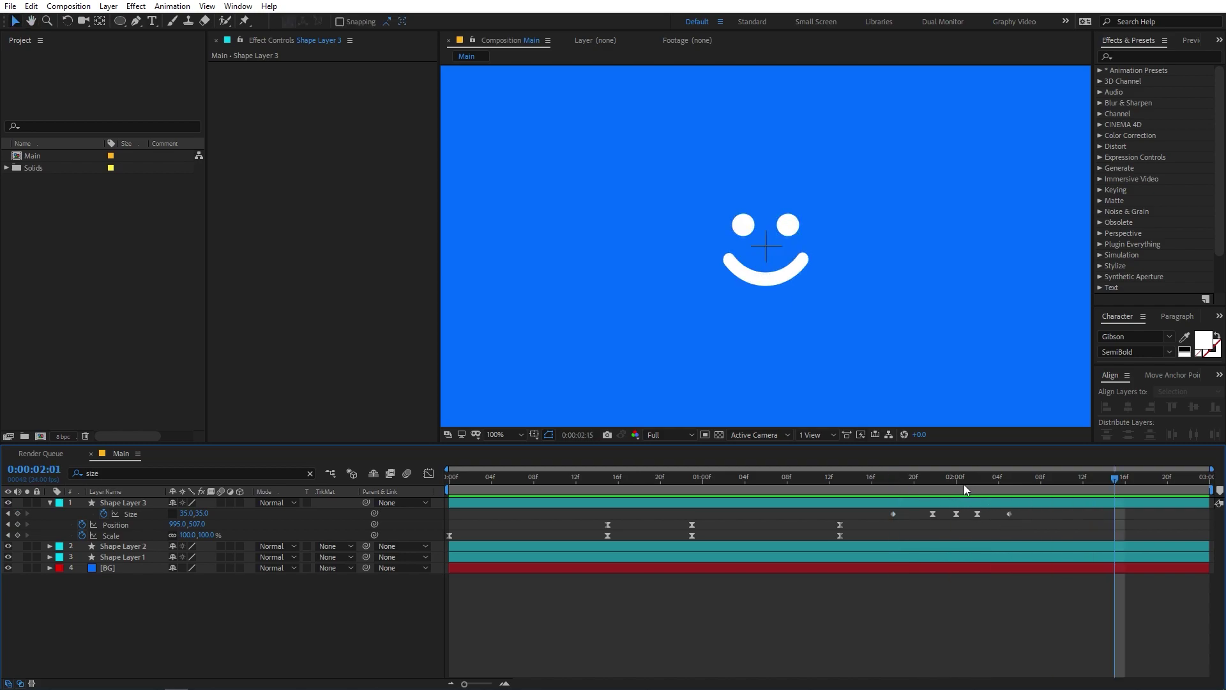
pyautogui.press('space')
pyautogui.scroll(-6, 845, 282)
pyautogui.scroll(4, 743, 229)
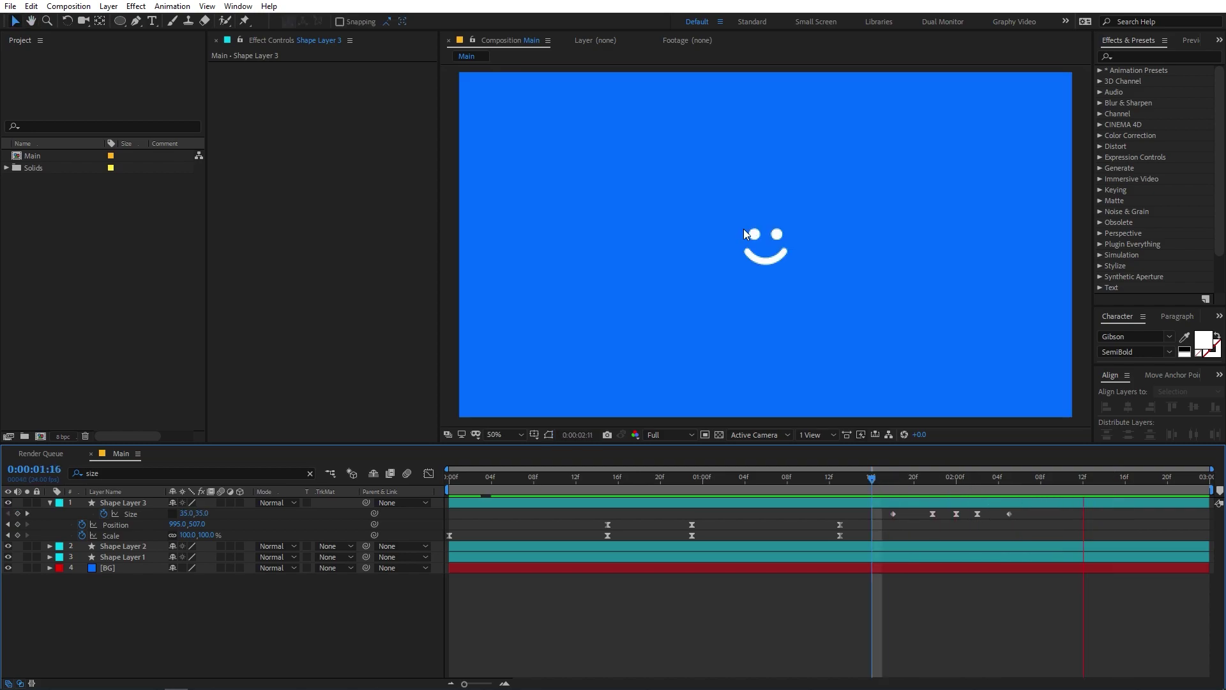
pyautogui.click(872, 482)
pyautogui.press('space')
# Scrub through the wink frame by frame and loop the preview back toward the start
pyautogui.click(957, 480)
pyautogui.moveTo(958, 480); pyautogui.dragTo(877, 476)
pyautogui.press('space')
pyautogui.click(945, 483)
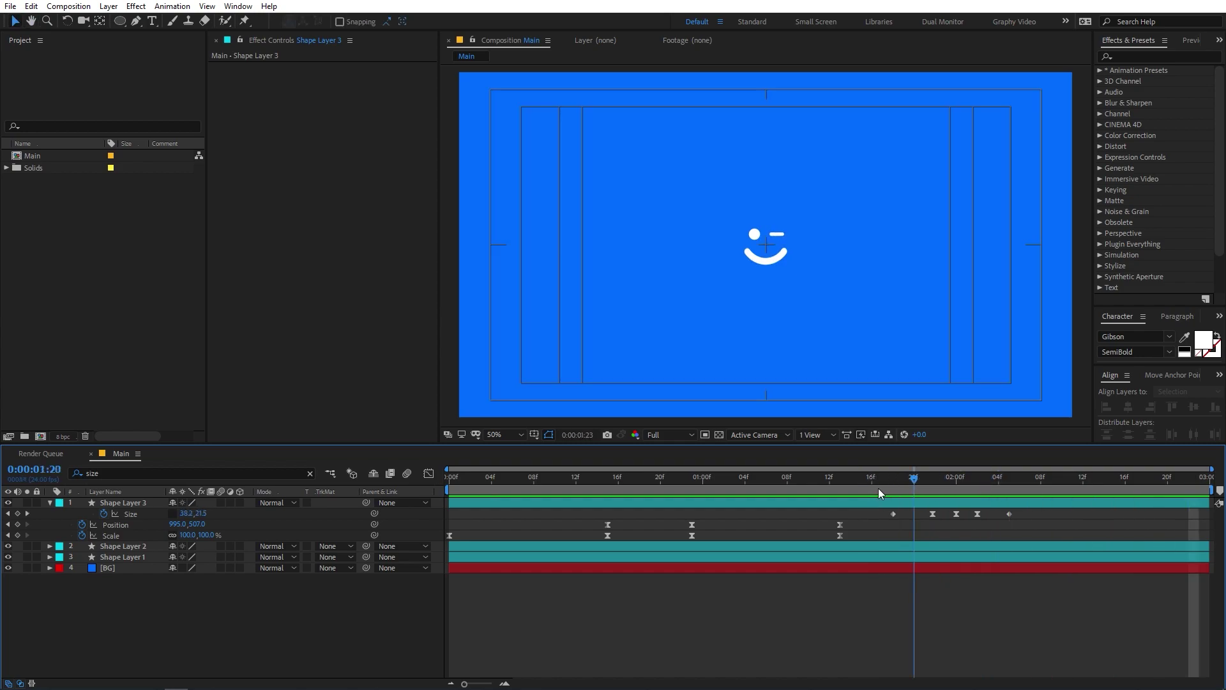
pyautogui.press('space')
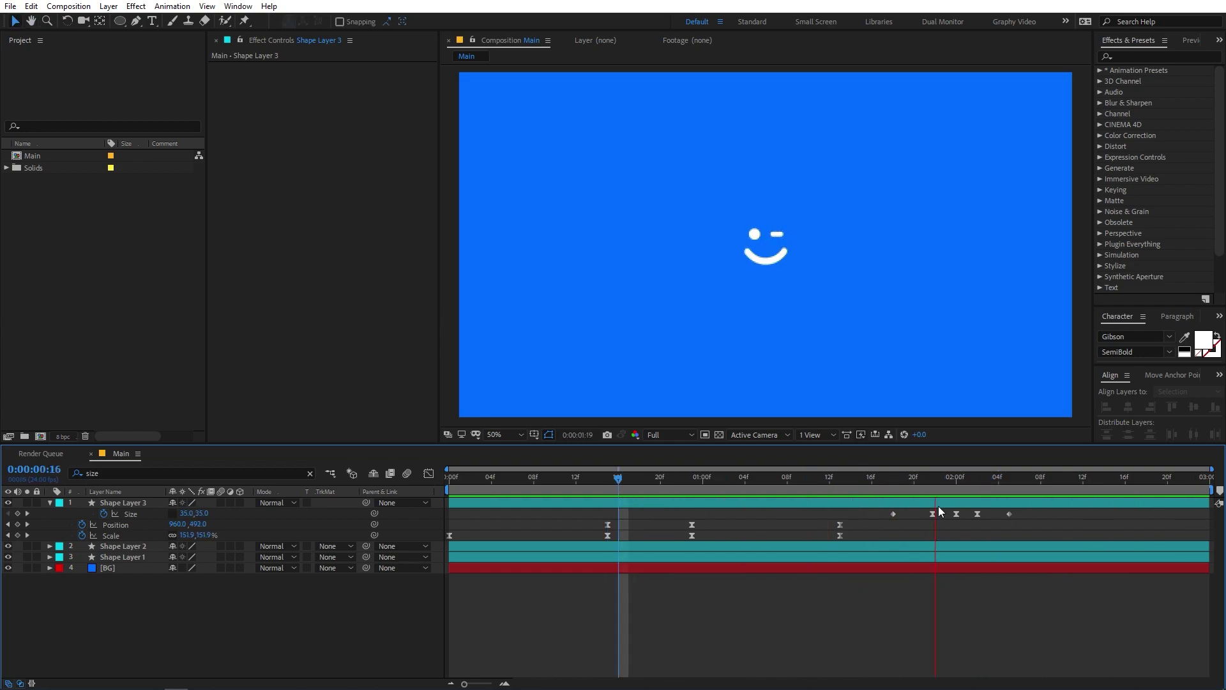
pyautogui.moveTo(998, 479); pyautogui.dragTo(668, 527)
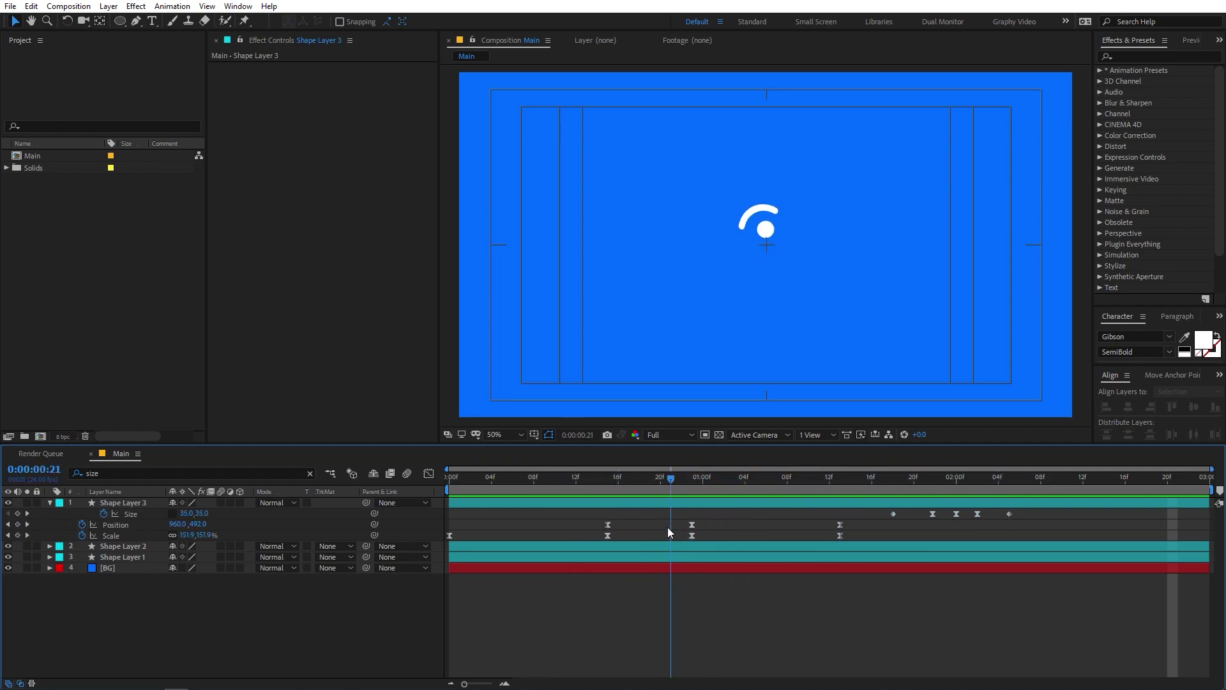
# Collapse Shape Layer 3, then find the Echo effect and apply it to that layer
pyautogui.click(129, 504)
pyautogui.click(48, 503)
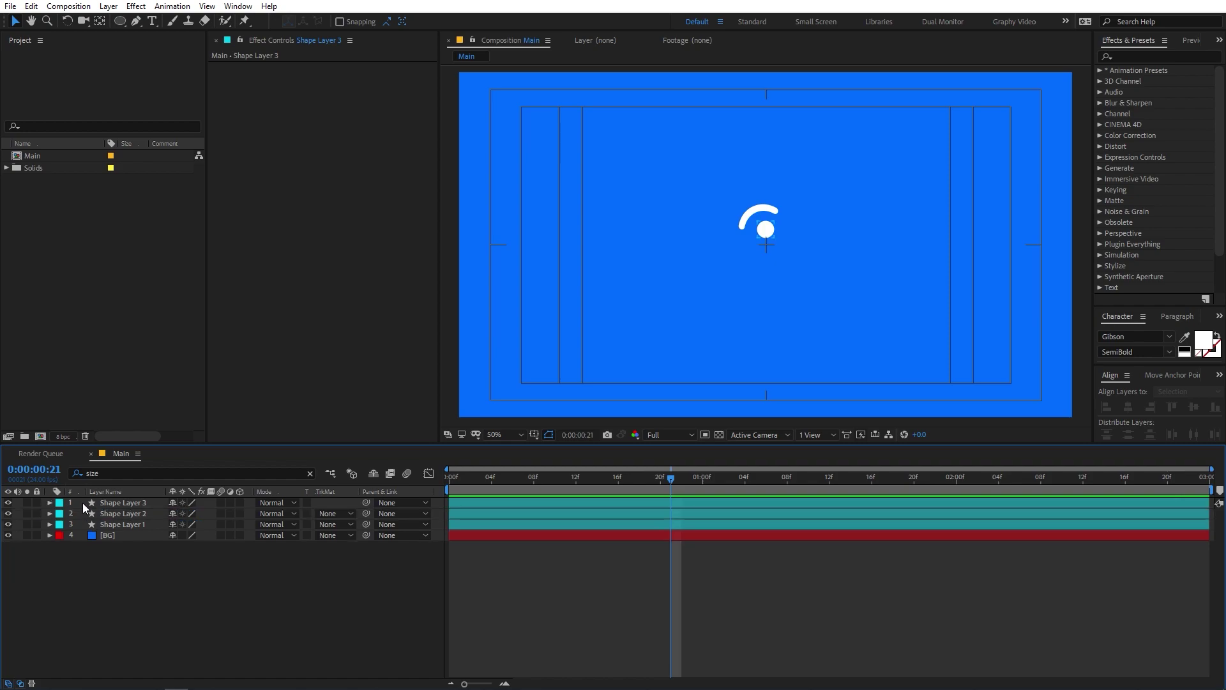
pyautogui.click(118, 503)
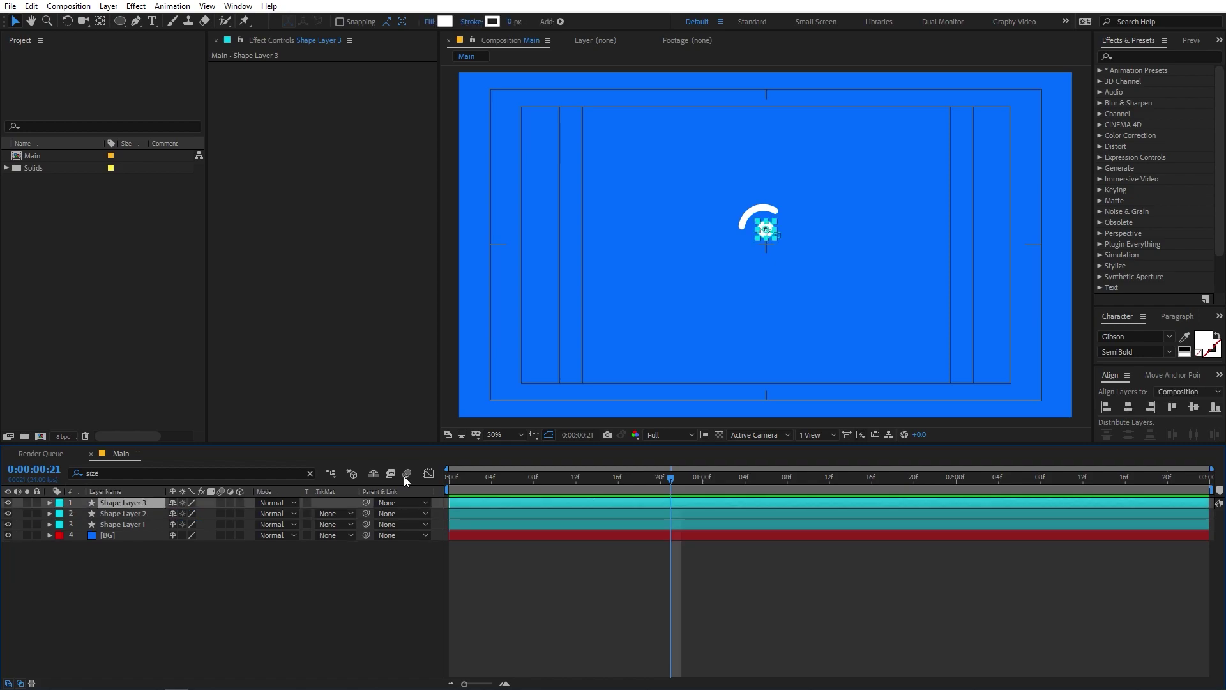
pyautogui.click(1144, 58)
pyautogui.write('ech')
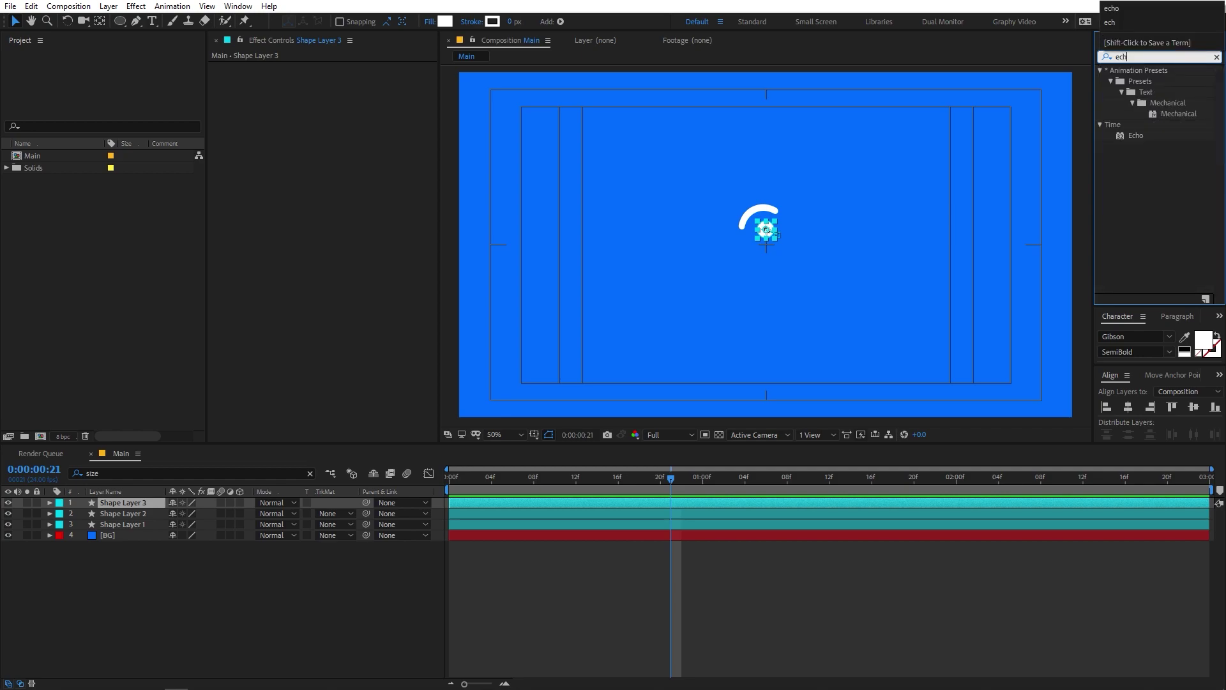
pyautogui.write('o')
pyautogui.moveTo(1140, 80); pyautogui.dragTo(128, 505)
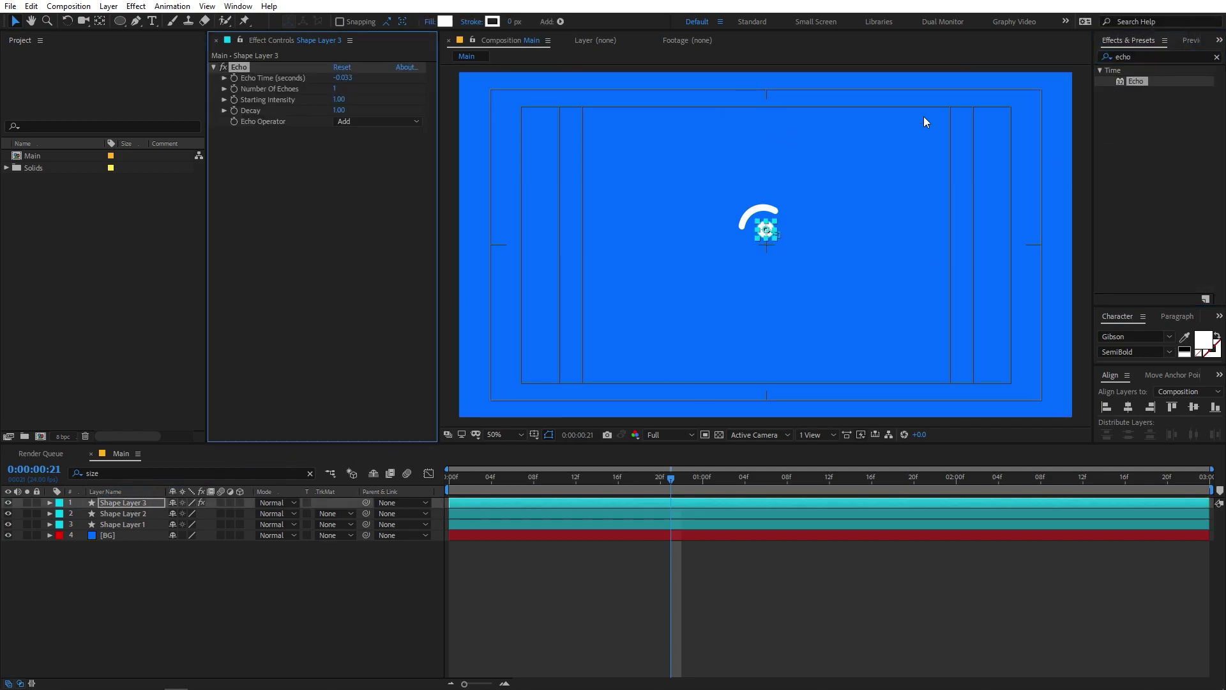
# At 01:05, try different echo counts and shorten the Echo Time to -0.003 seconds
pyautogui.scroll(2, 730, 204)
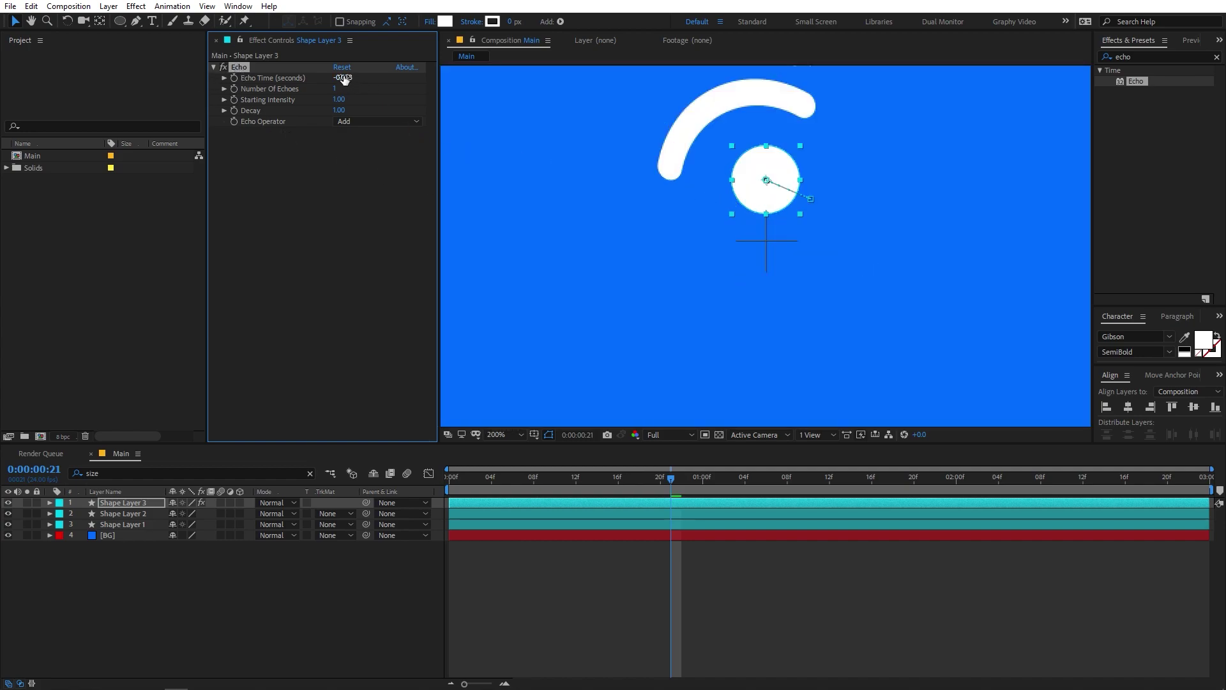
pyautogui.moveTo(669, 480); pyautogui.dragTo(760, 507)
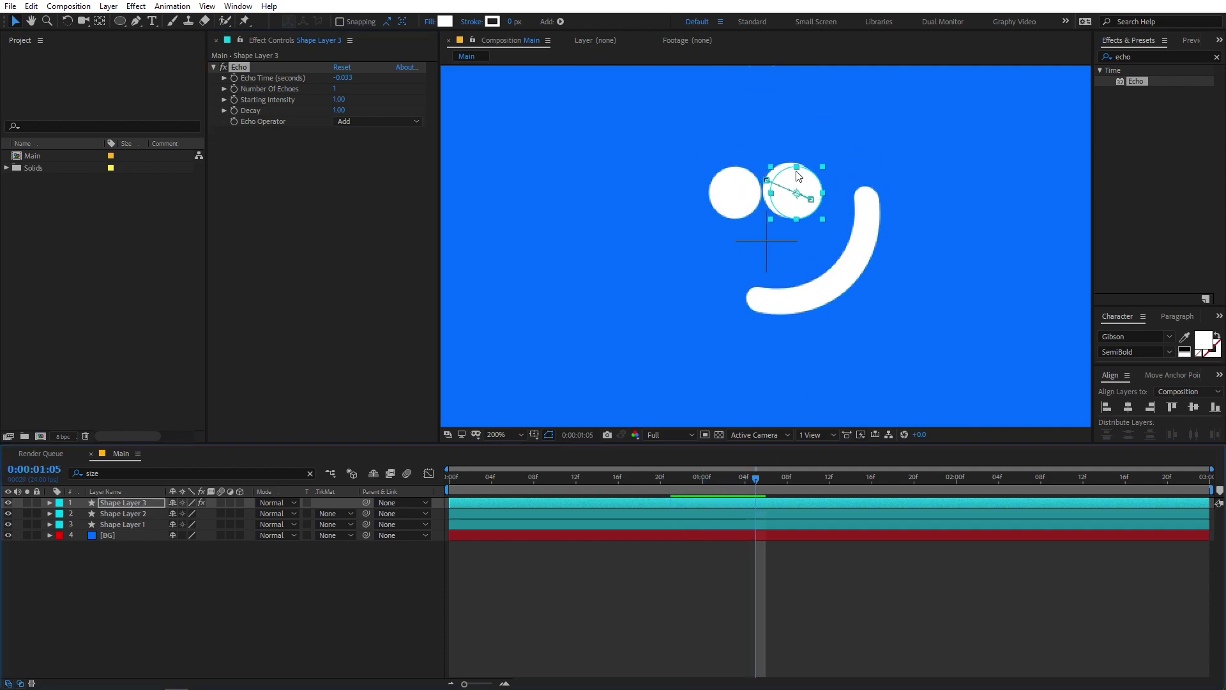
pyautogui.click(339, 90)
pyautogui.moveTo(340, 91); pyautogui.dragTo(340, 99)
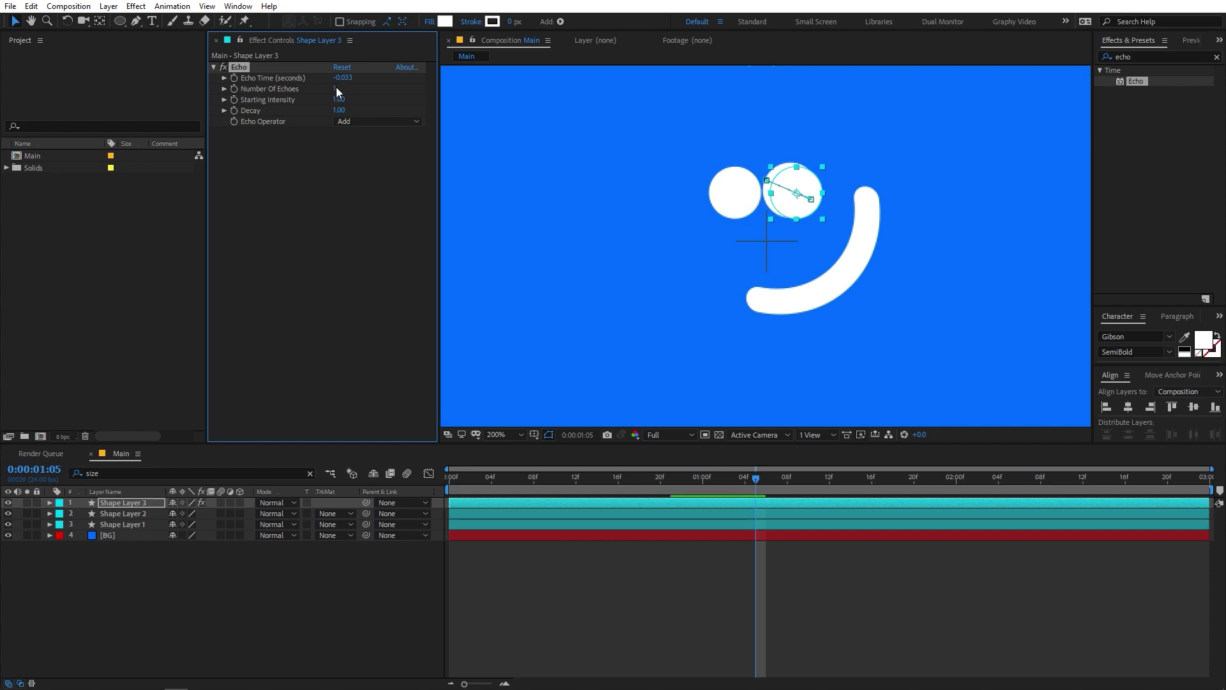
pyautogui.click(336, 89)
pyautogui.press('Return')
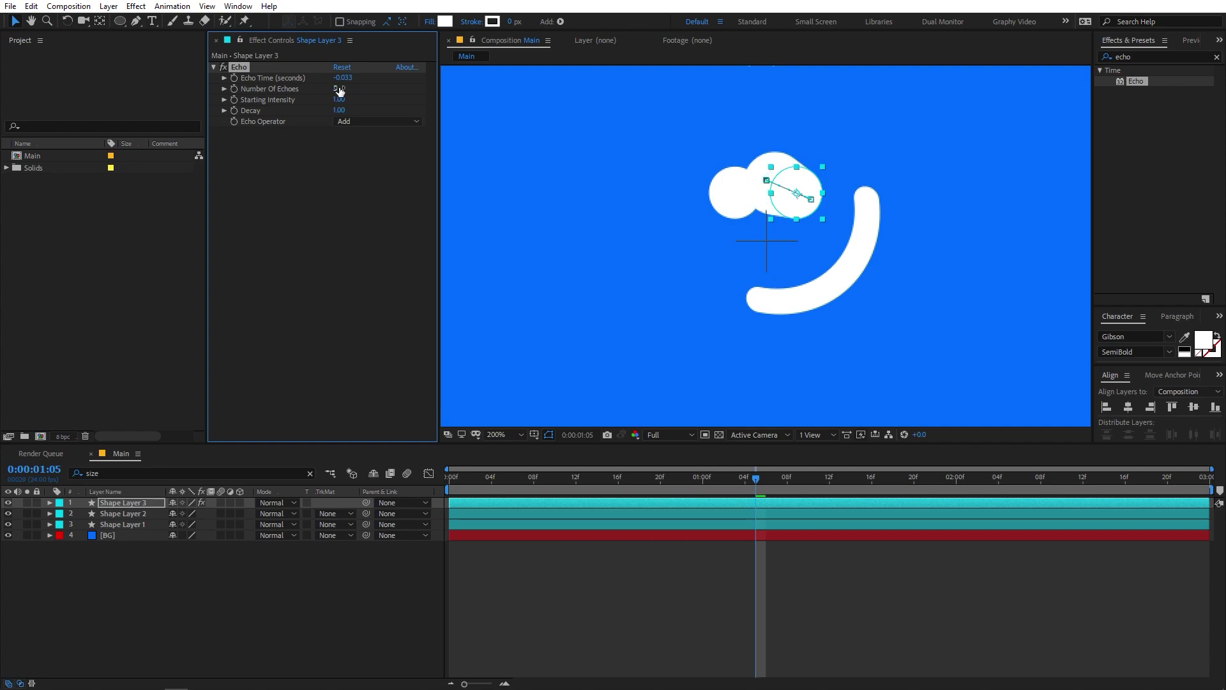
pyautogui.click(356, 80)
pyautogui.click(352, 81)
pyautogui.press('Return')
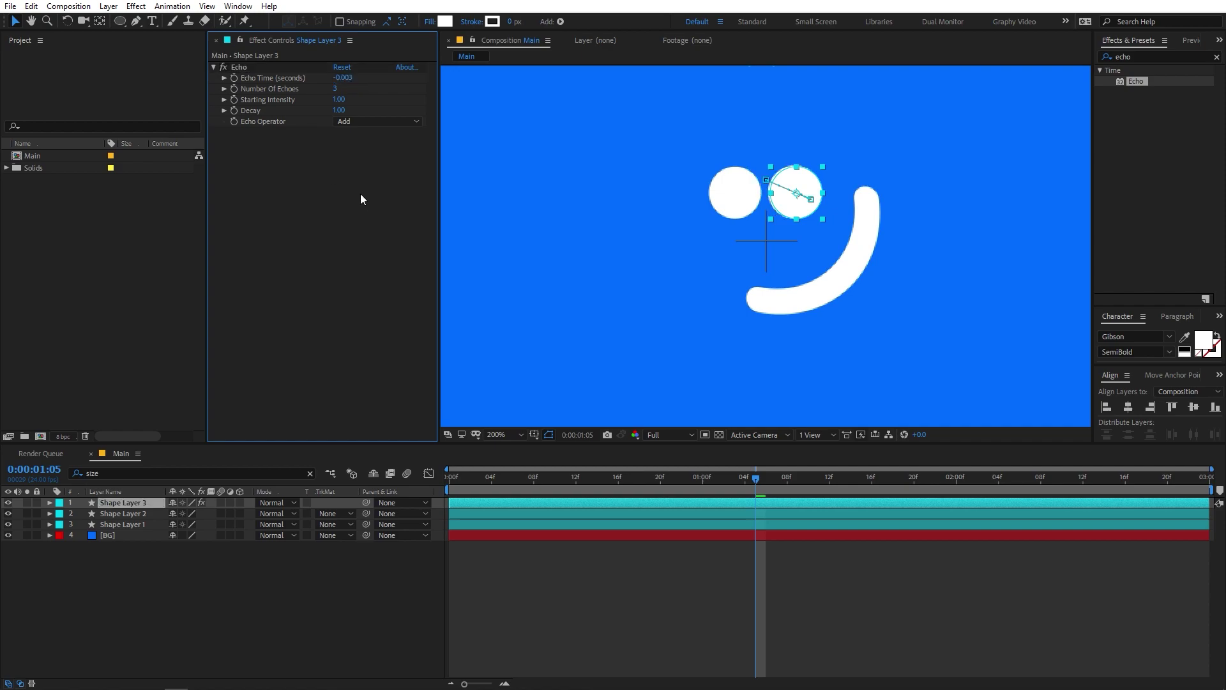
# Set the Echo effect's Number Of Echoes to 10
pyautogui.click(337, 90)
pyautogui.write('10')
pyautogui.press('Return')
pyautogui.scroll(-1, 844, 289)
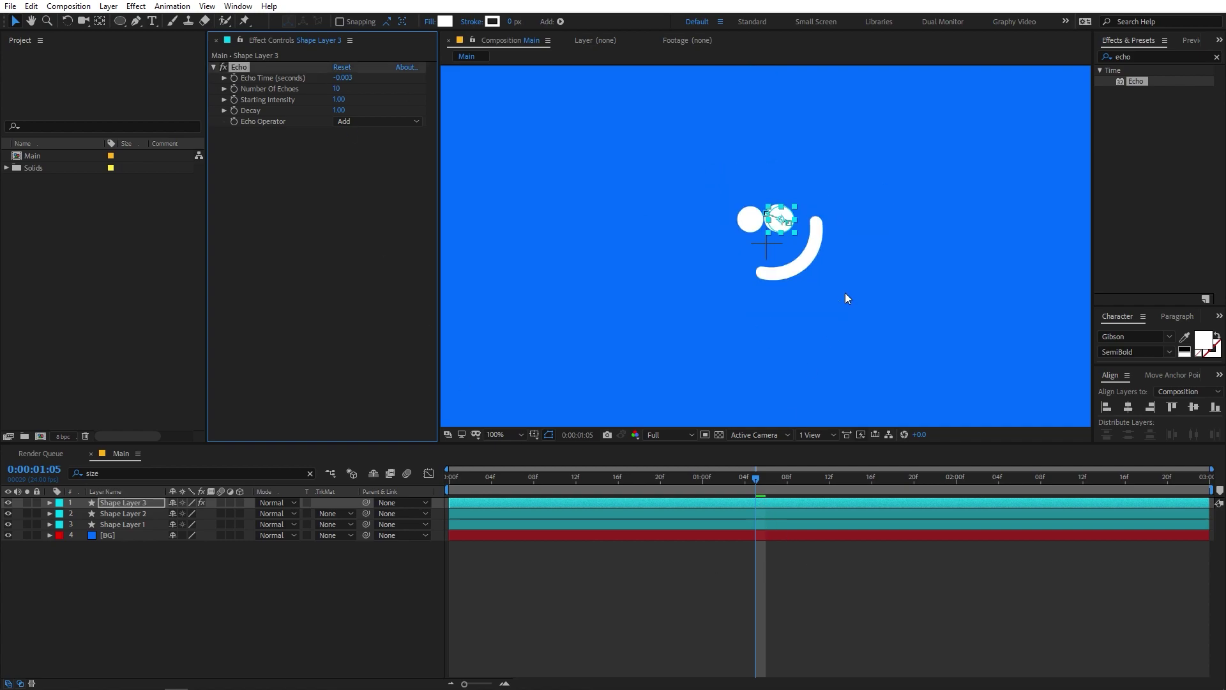
pyautogui.click(922, 568)
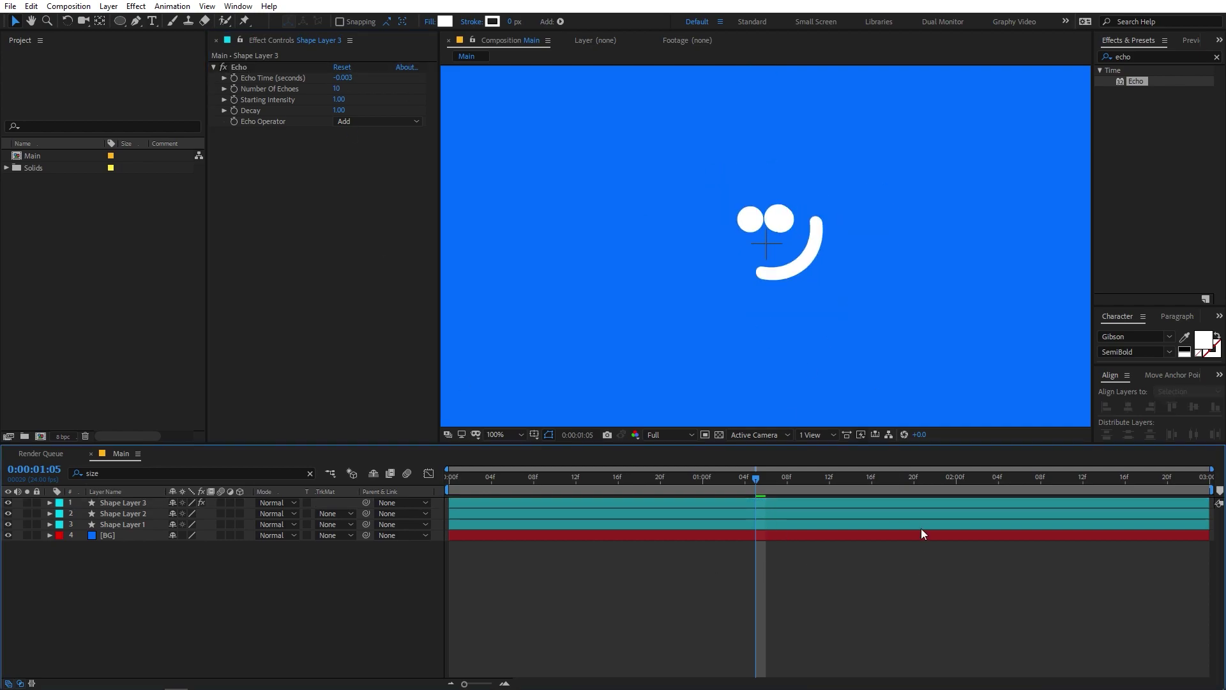
pyautogui.click(241, 68)
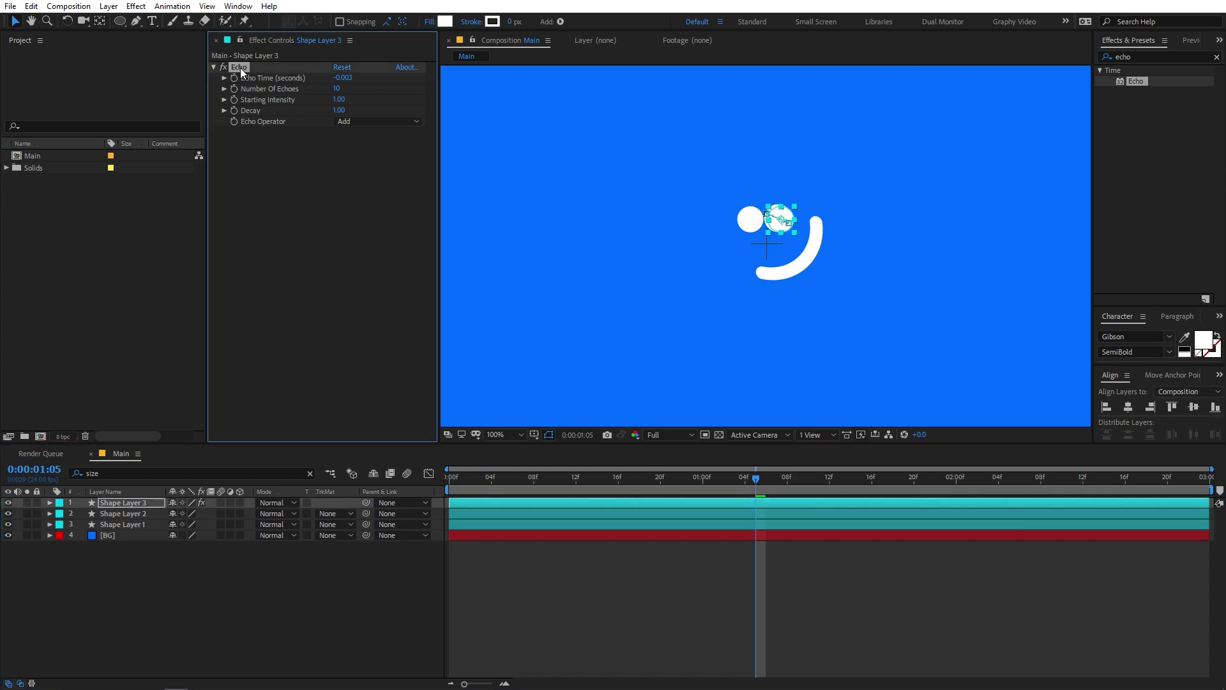
# Paste the Echo effect onto Shape Layer 2, the left eye
pyautogui.click(135, 514)
pyautogui.hotkey('ctrl', 'v')
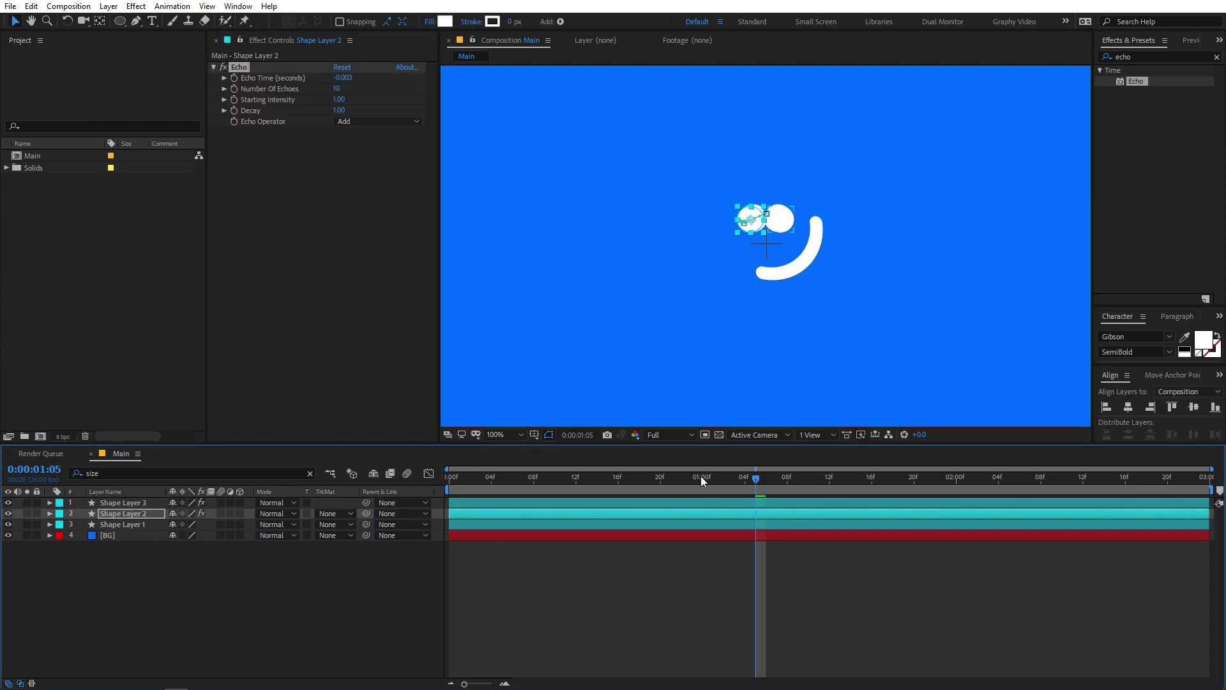
pyautogui.click(815, 553)
# Preview the animation from the start, then return to 01:06 at 200% zoom
pyautogui.press(',')
pyautogui.press('.')
pyautogui.press('.')
pyautogui.press(',')
pyautogui.press('Home')
pyautogui.press('space')
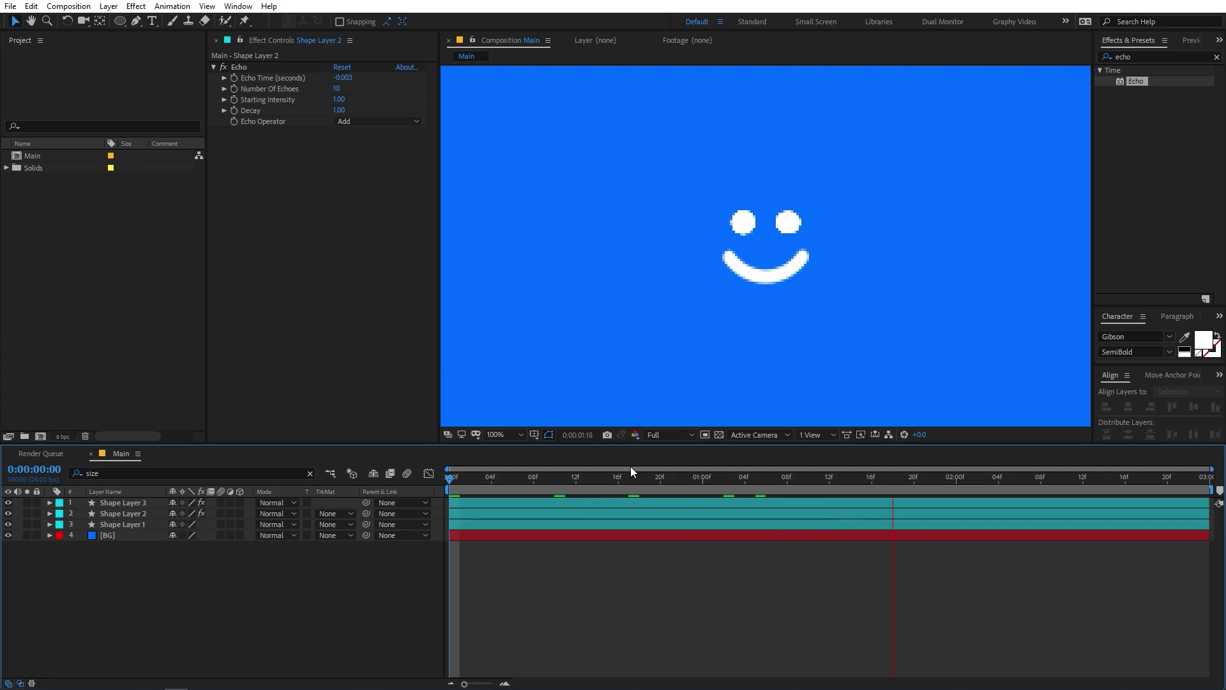
pyautogui.press('space')
pyautogui.moveTo(842, 478); pyautogui.dragTo(755, 490)
pyautogui.press('.')
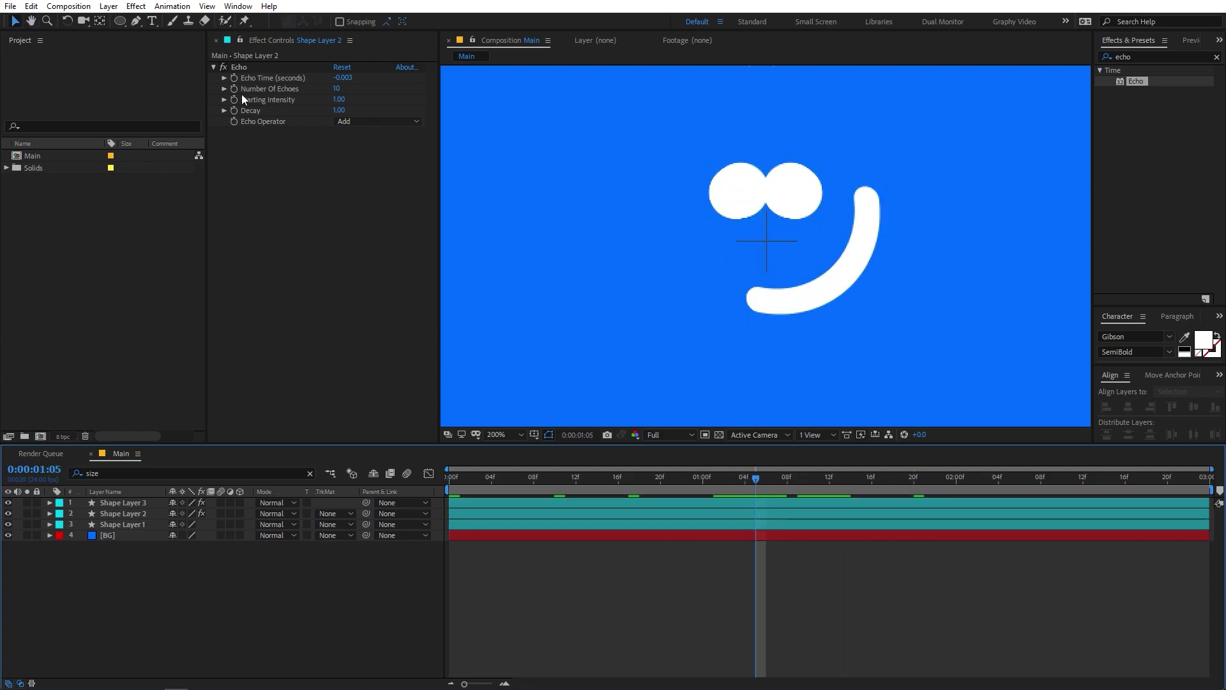
# Toggle the left eye's Echo off and on to compare, leaving it enabled
pyautogui.click(225, 67)
pyautogui.click(225, 67)
pyautogui.click(225, 67)
pyautogui.click(225, 67)
pyautogui.click(225, 67)
pyautogui.click(225, 67)
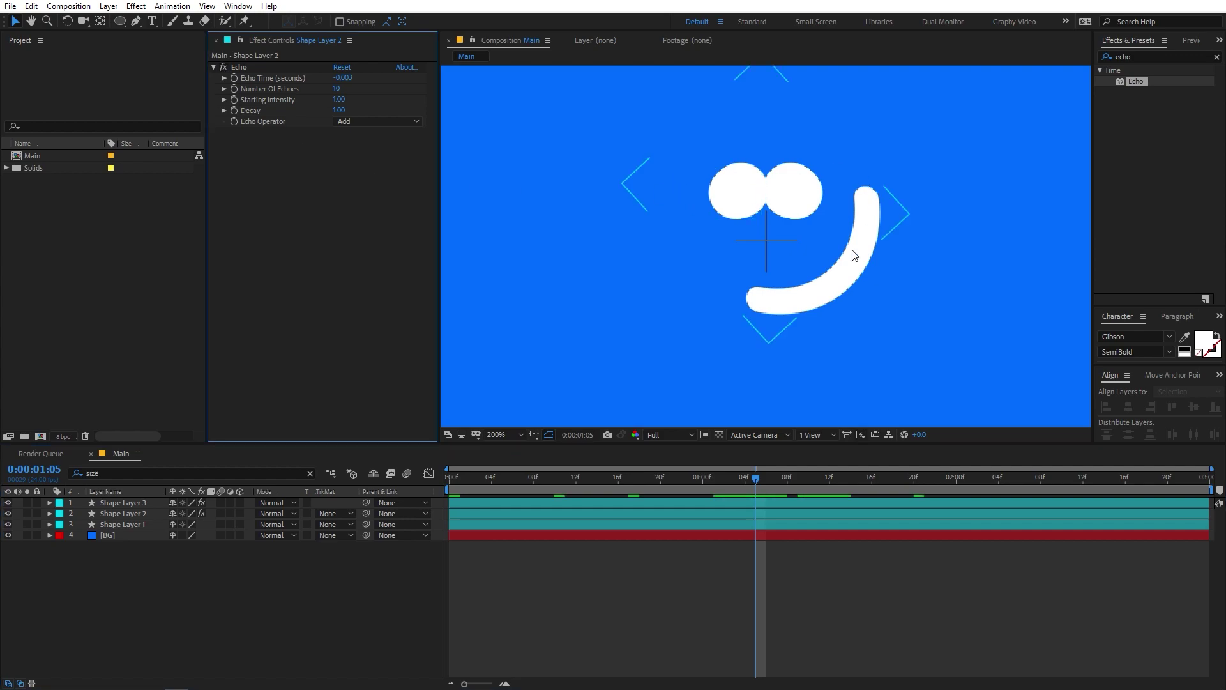
# Check frame 0:00:02:00 zoomed in, then reveal Shape Layer 3's keyframed properties
pyautogui.press(',')
pyautogui.press(',')
pyautogui.moveTo(753, 481); pyautogui.dragTo(891, 490)
pyautogui.press('.')
pyautogui.press('.')
pyautogui.press('.')
pyautogui.click(854, 504)
pyautogui.press('u')
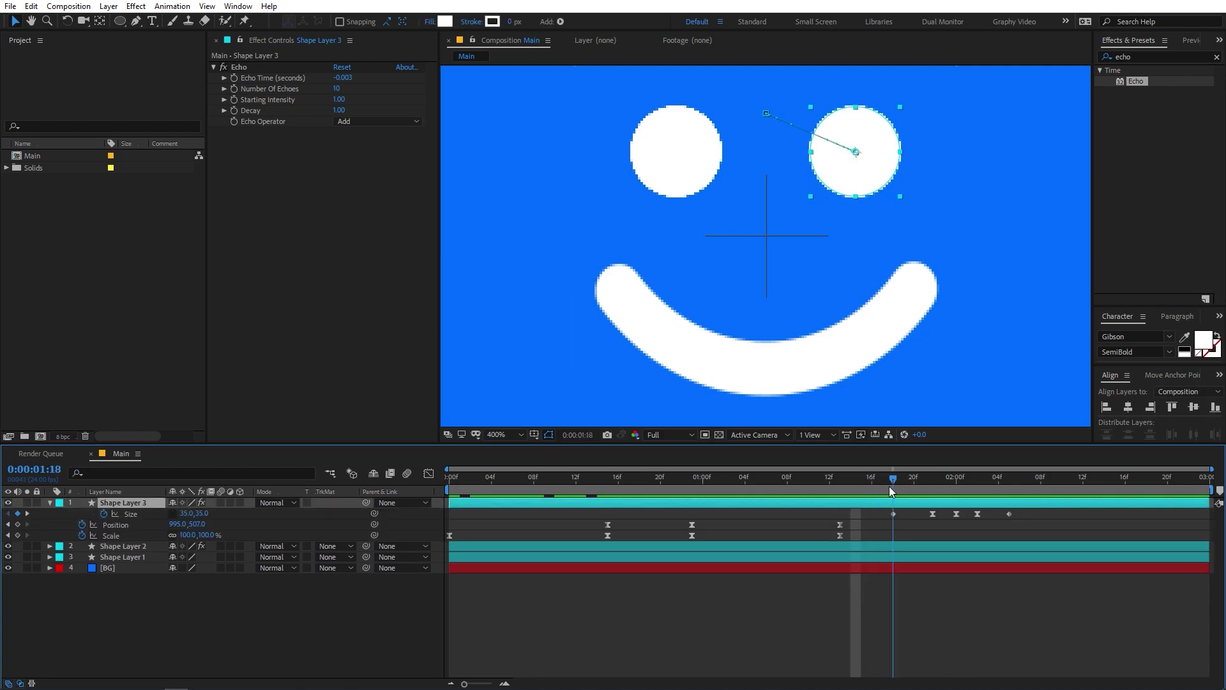
# Split Shape Layer 2 alone and delete the copy's Echo, then undo both changes
pyautogui.click(895, 544)
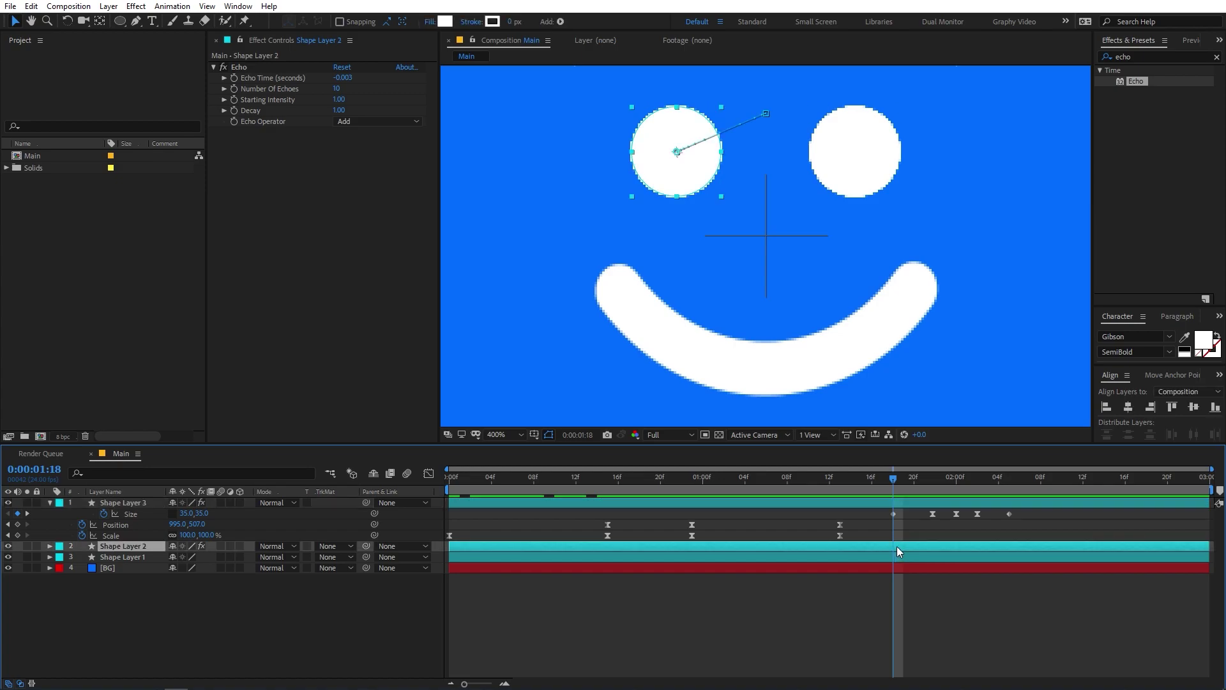
pyautogui.hotkey('ctrl', 'shift', 'd')
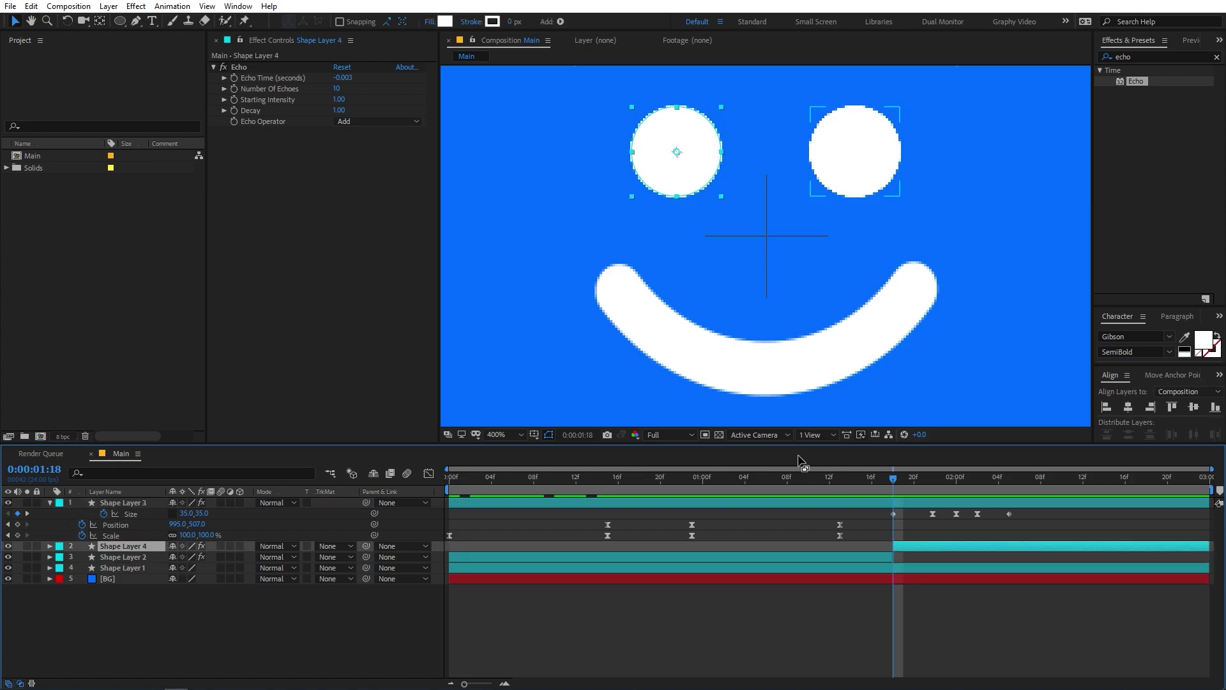
pyautogui.click(246, 68)
pyautogui.press('Delete')
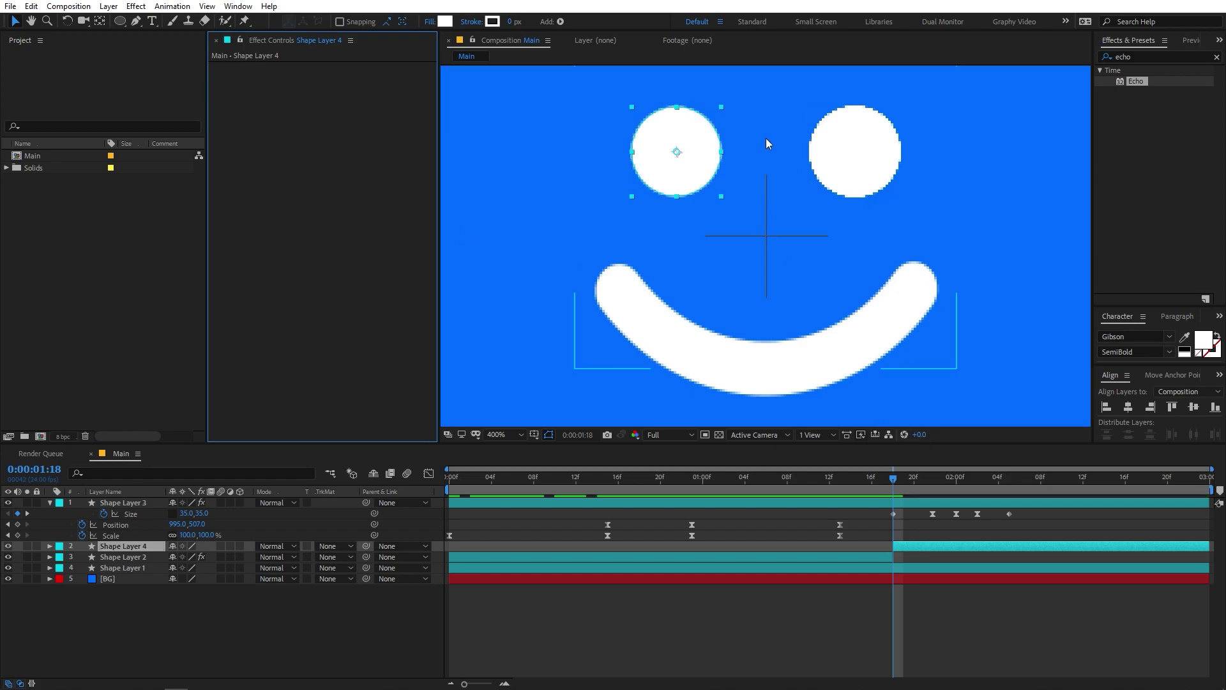
pyautogui.hotkey('ctrl', 'z')
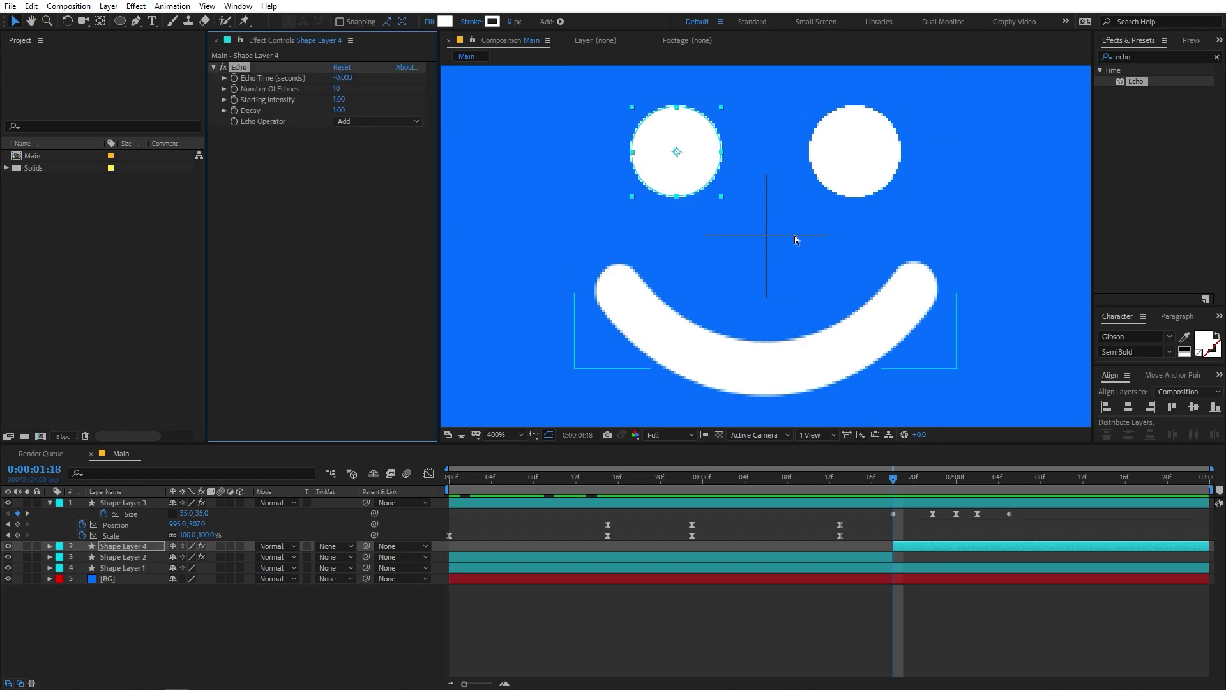
pyautogui.hotkey('ctrl', 'z')
# Split both eye layers at 0:00:00:15 and move Shape Layer 4 beneath Shape Layer 5
pyautogui.moveTo(849, 477); pyautogui.dragTo(953, 511)
pyautogui.scroll(-2, 774, 271)
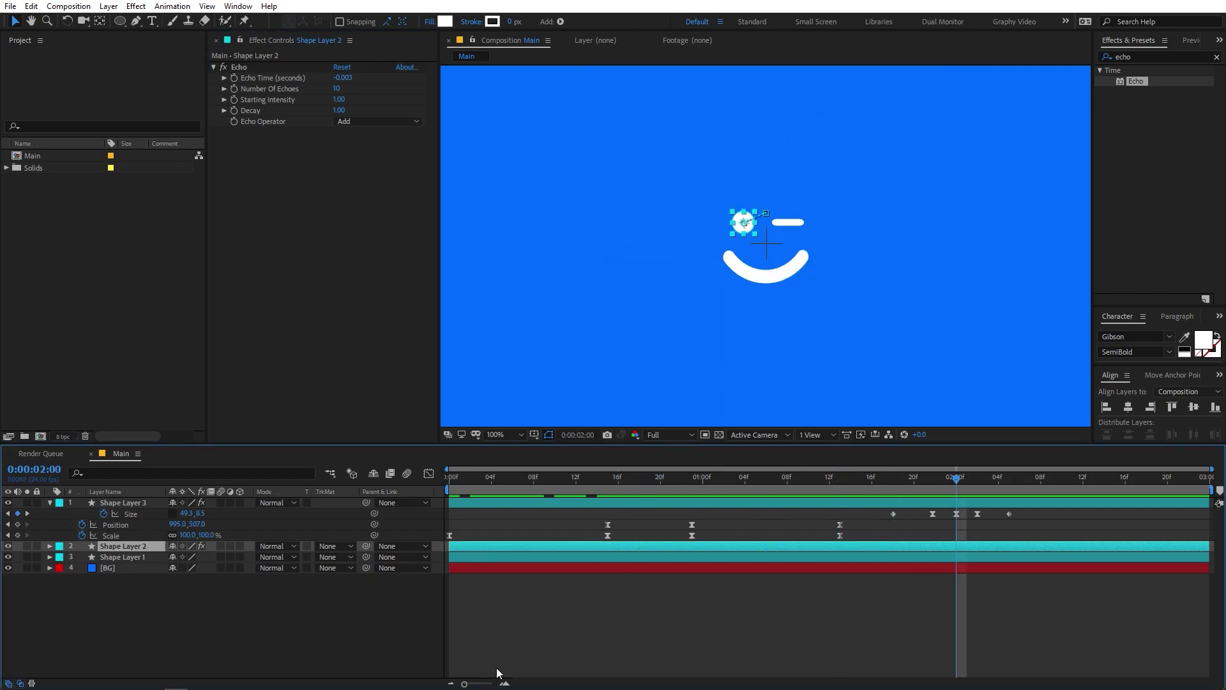
pyautogui.moveTo(718, 488); pyautogui.dragTo(609, 497)
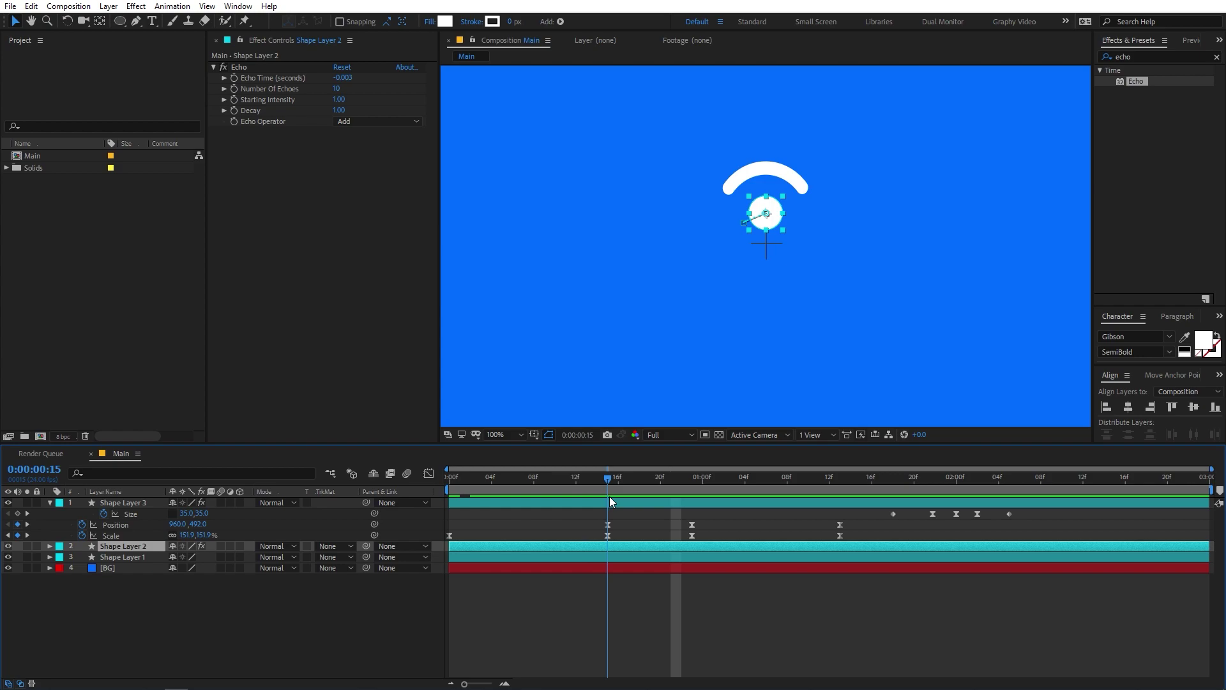
pyautogui.click(51, 503)
pyautogui.keyDown('ctrl'); pyautogui.click(127, 504); pyautogui.keyUp('ctrl')
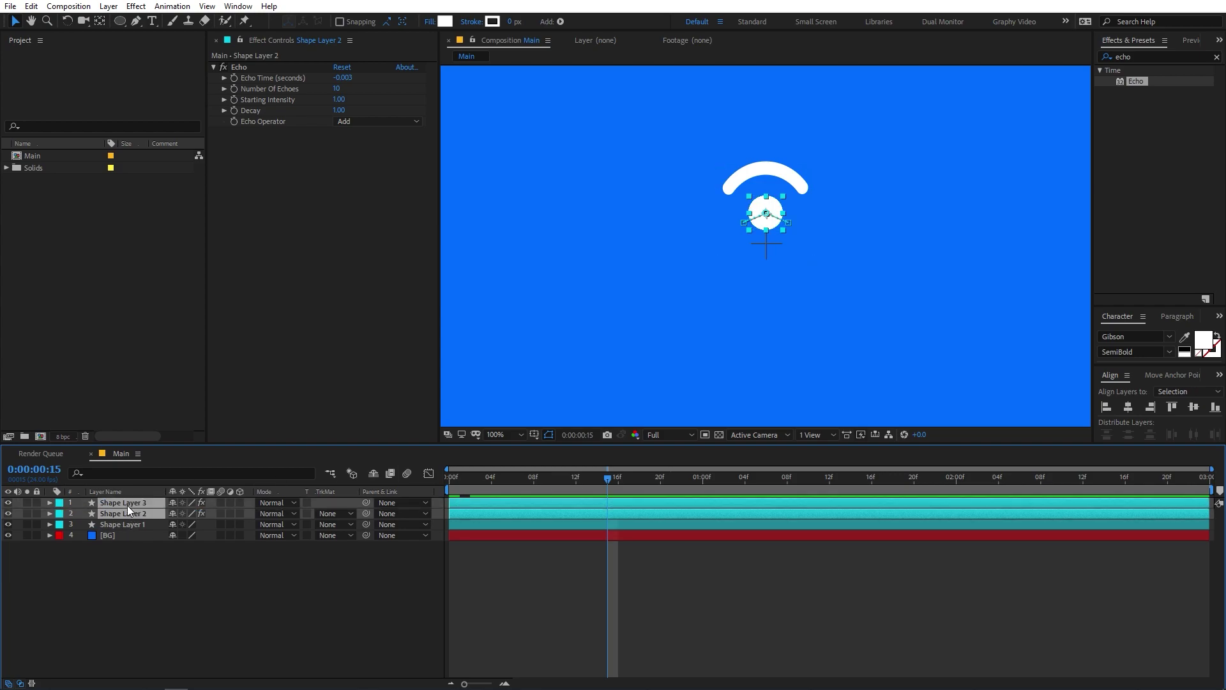
pyautogui.hotkey('ctrl', 'shift', 'd')
pyautogui.moveTo(128, 505); pyautogui.dragTo(142, 512)
pyautogui.press('u')
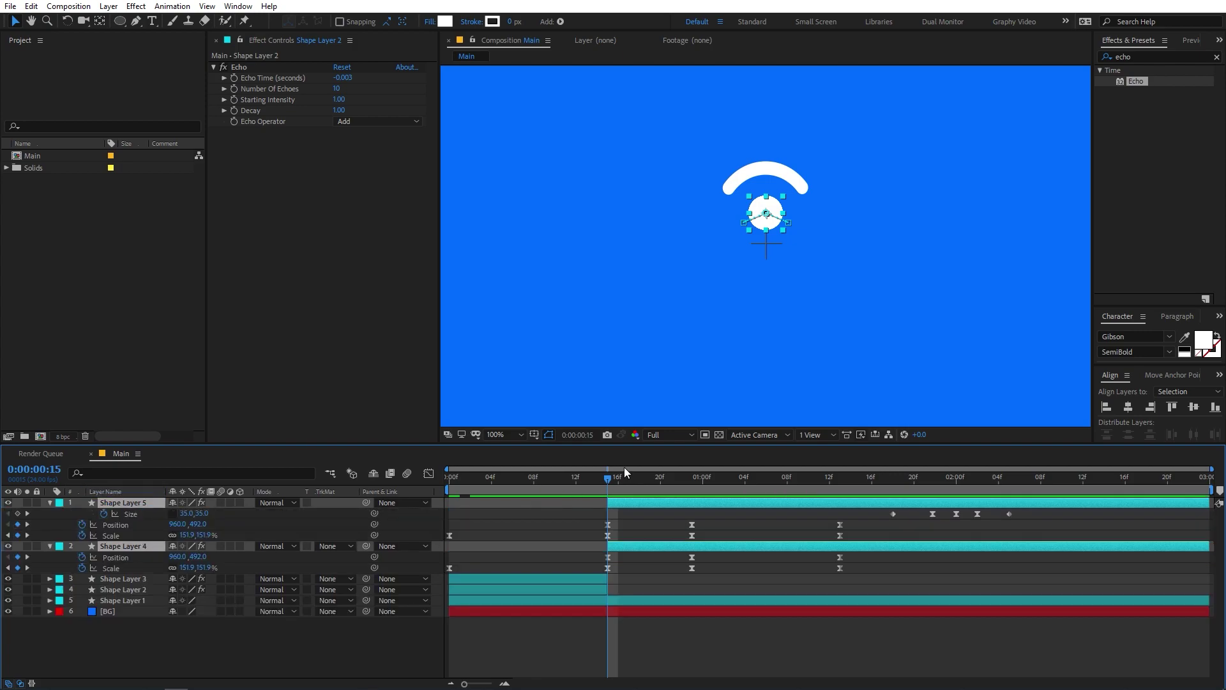
pyautogui.press('space')
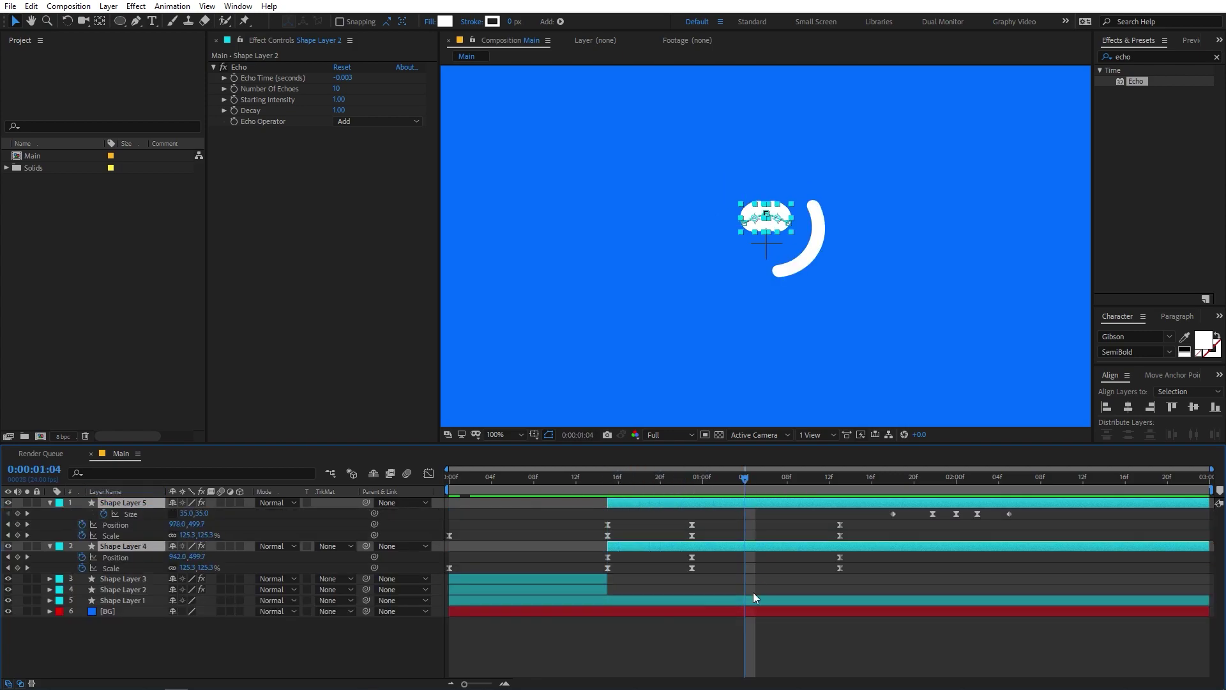
# Parent Shape Layers 5 and 4 to Shape Layer 1, the mouth
pyautogui.click(754, 599)
pyautogui.press('u')
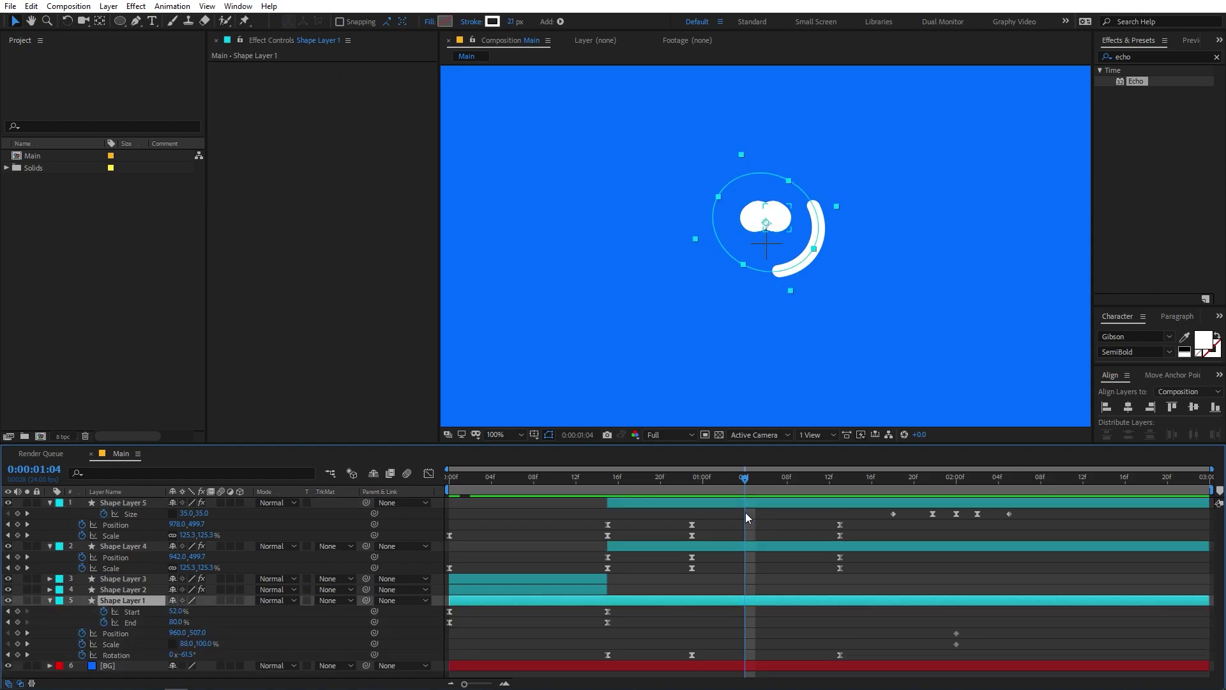
pyautogui.click(120, 503)
pyautogui.keyDown('ctrl'); pyautogui.click(128, 547); pyautogui.keyUp('ctrl')
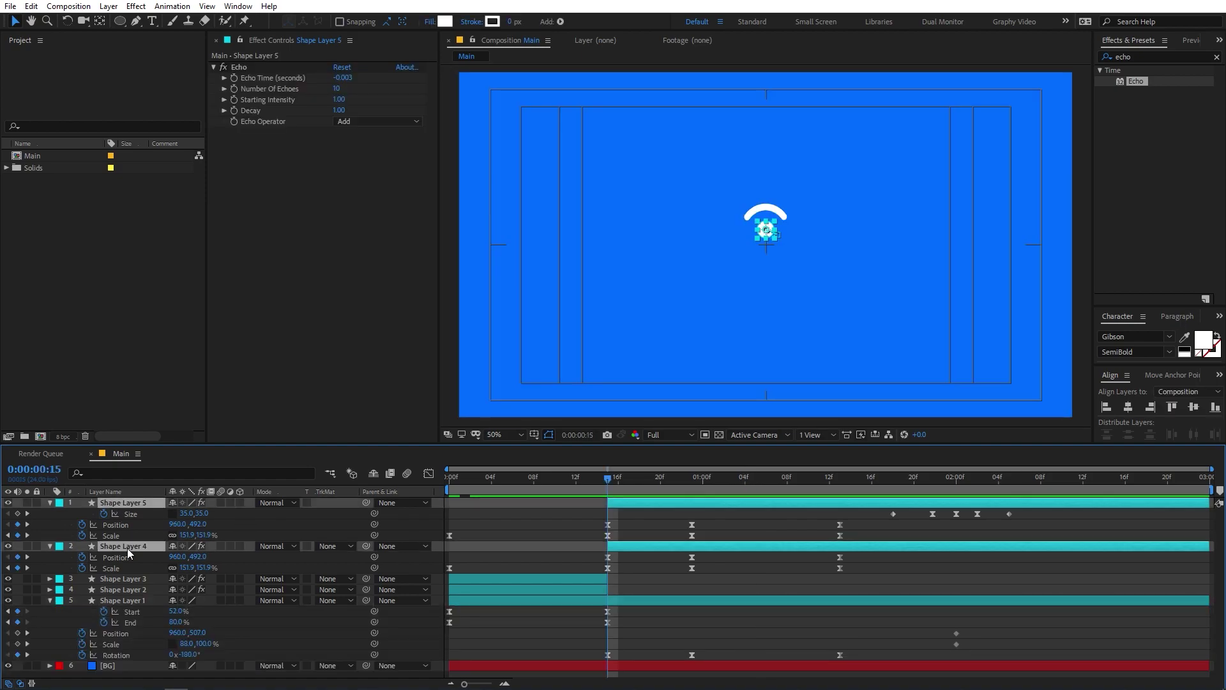
pyautogui.moveTo(367, 546); pyautogui.dragTo(124, 604)
pyautogui.click(630, 528)
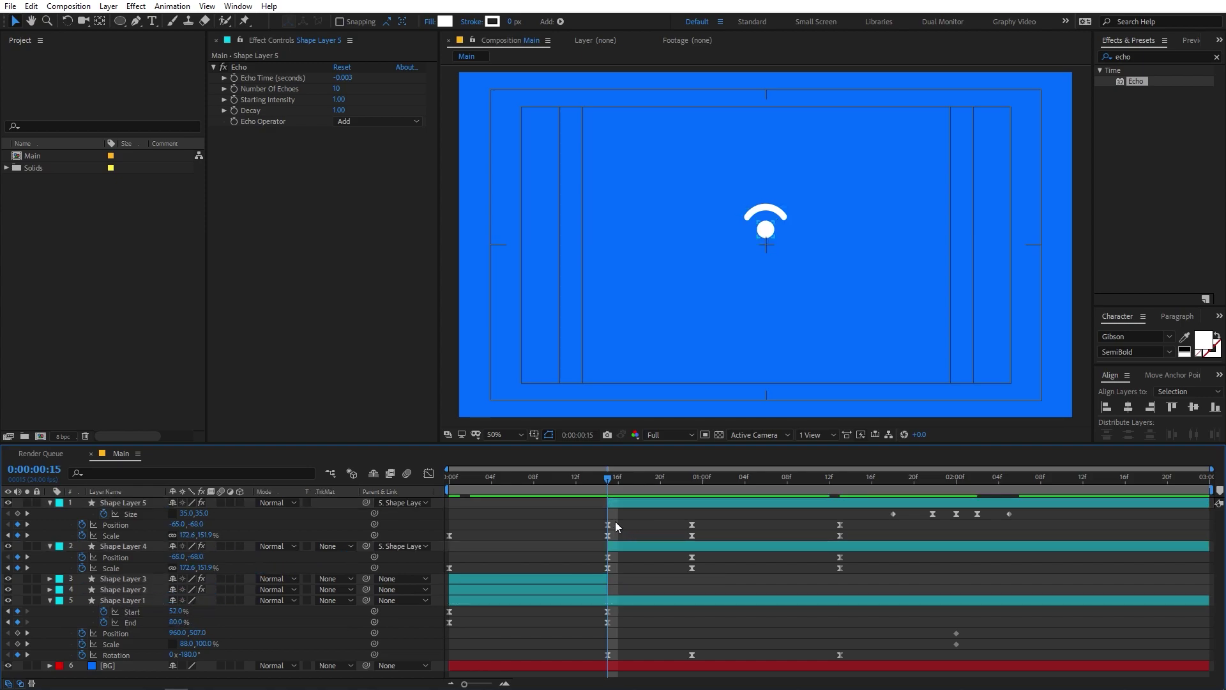
# Preview from frame 11 and scrub through to the smiley face
pyautogui.click(565, 483)
pyautogui.press('space')
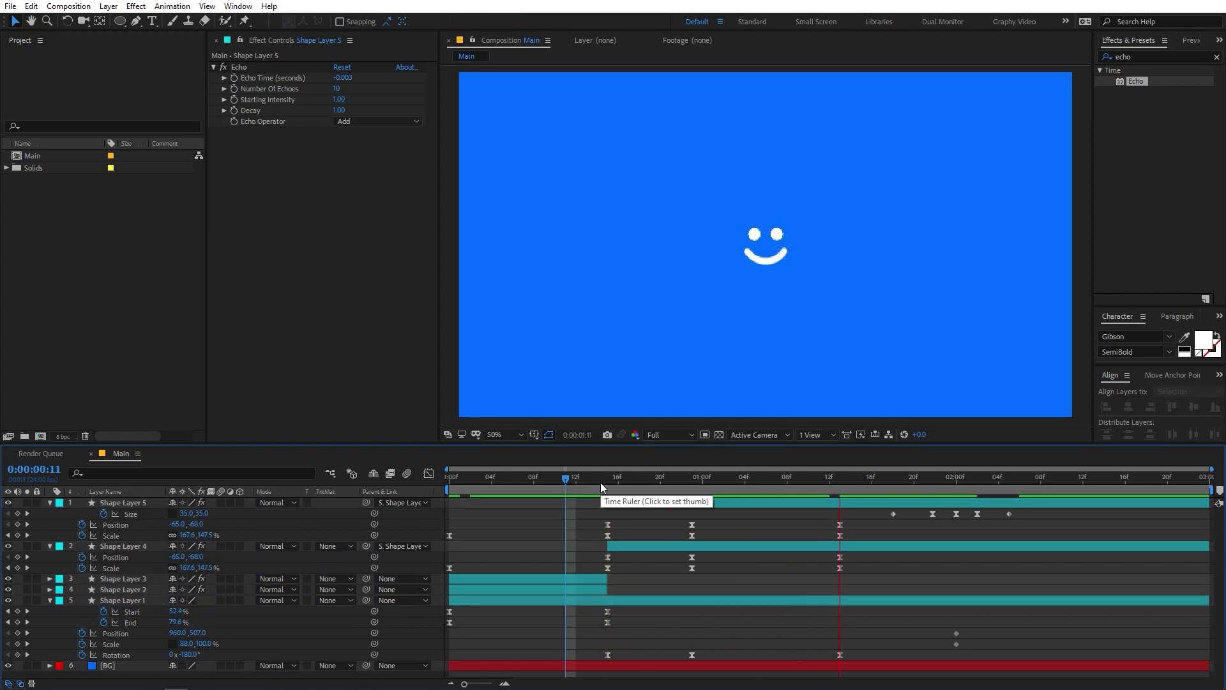
pyautogui.press('space')
pyautogui.moveTo(635, 488); pyautogui.dragTo(711, 501)
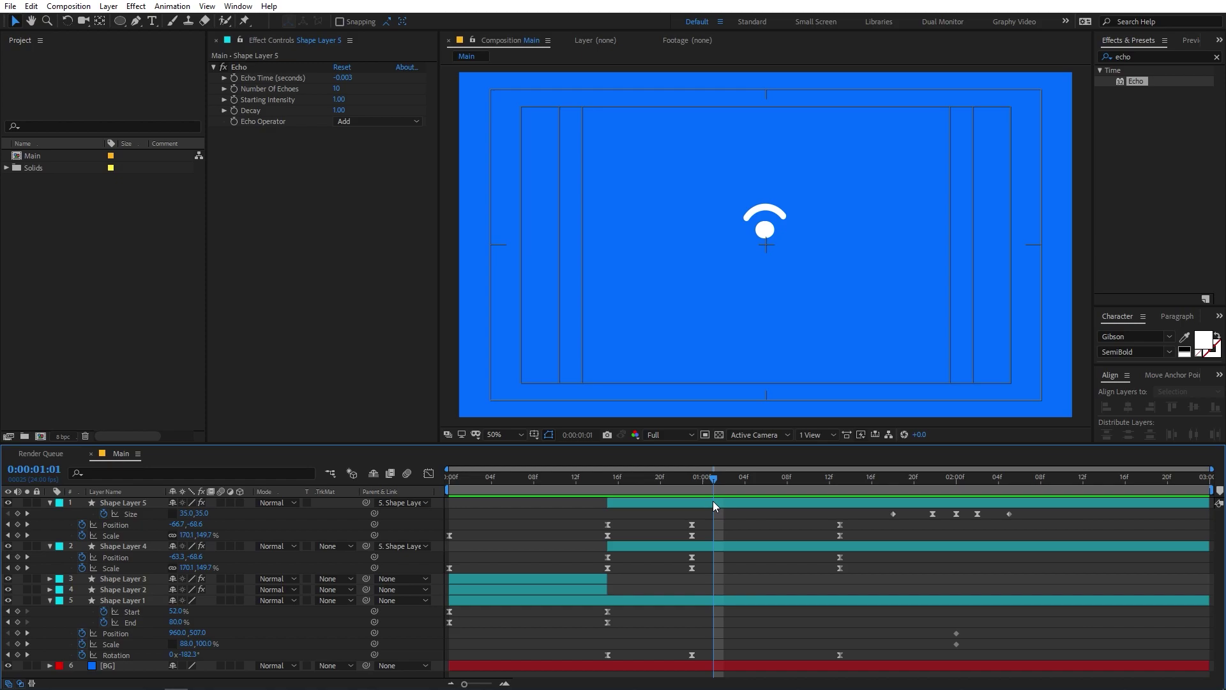
# Split Shape Layers 5 and 4 at 0:00:01:01
pyautogui.press('pageup')
pyautogui.press('pagedown')
pyautogui.click(713, 501)
pyautogui.keyDown('shift'); pyautogui.click(728, 548); pyautogui.keyUp('shift')
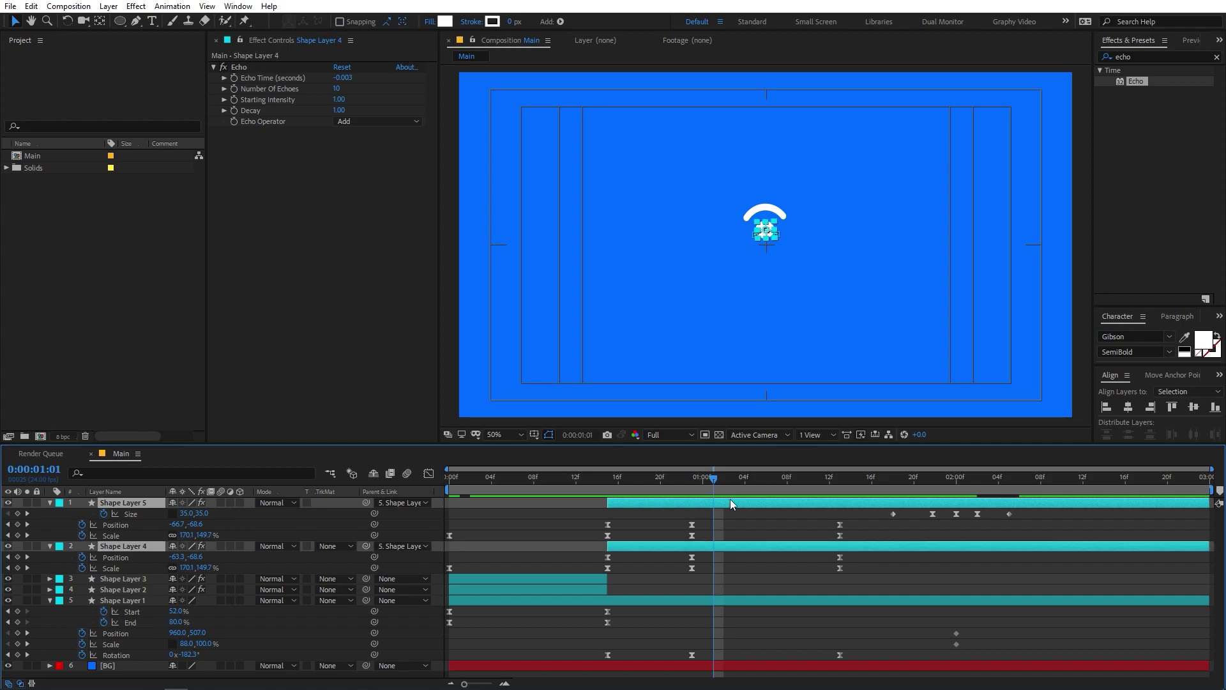
pyautogui.hotkey('ctrl', 'shift', 'd')
pyautogui.click(757, 524)
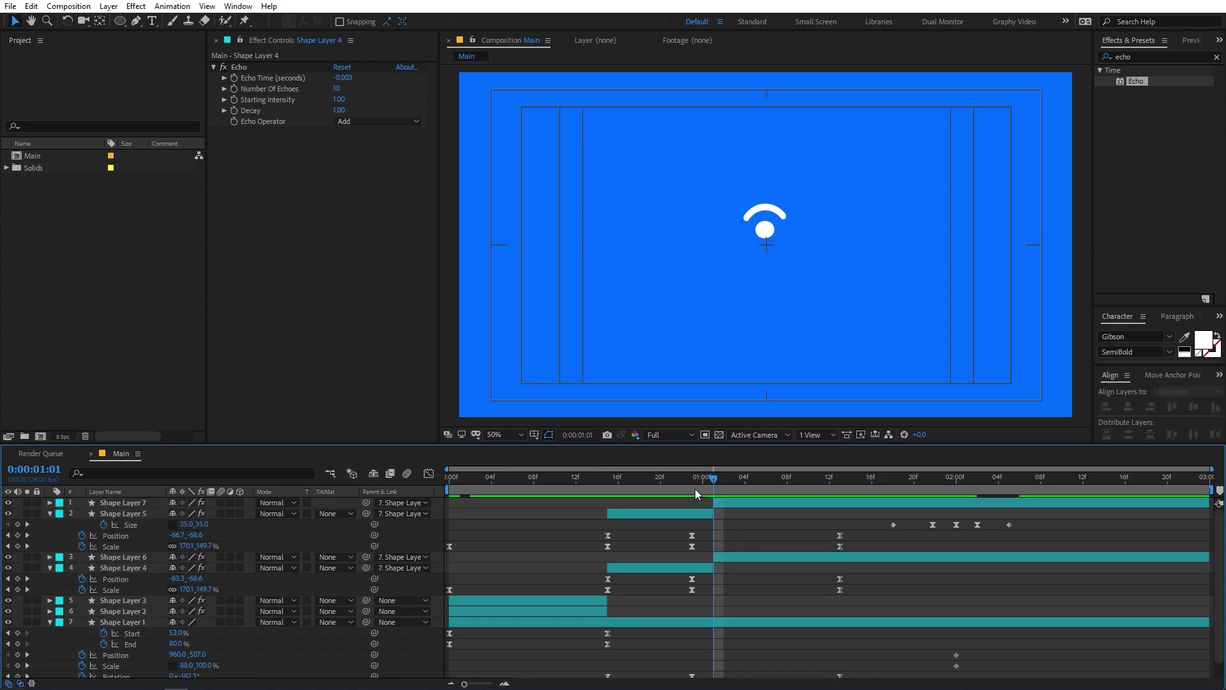
# Set the Parent of Shape Layers 7 and 6 to None
pyautogui.click(720, 502)
pyautogui.keyDown('shift'); pyautogui.click(730, 553); pyautogui.keyUp('shift')
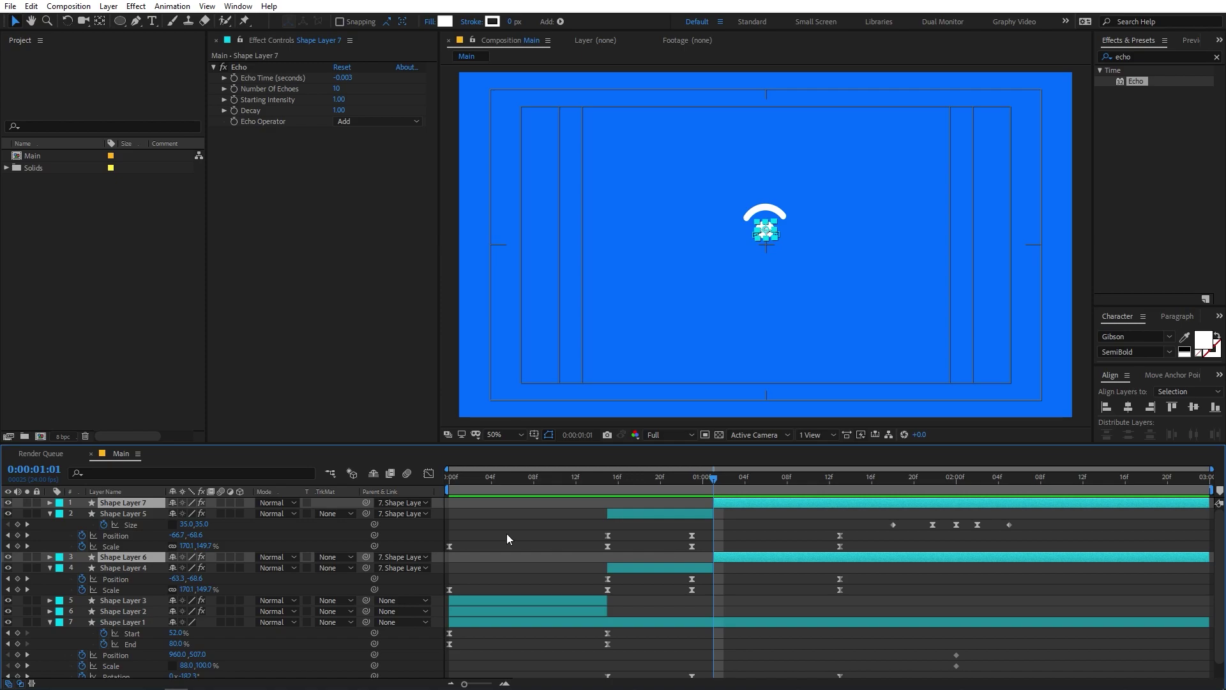
pyautogui.click(399, 503)
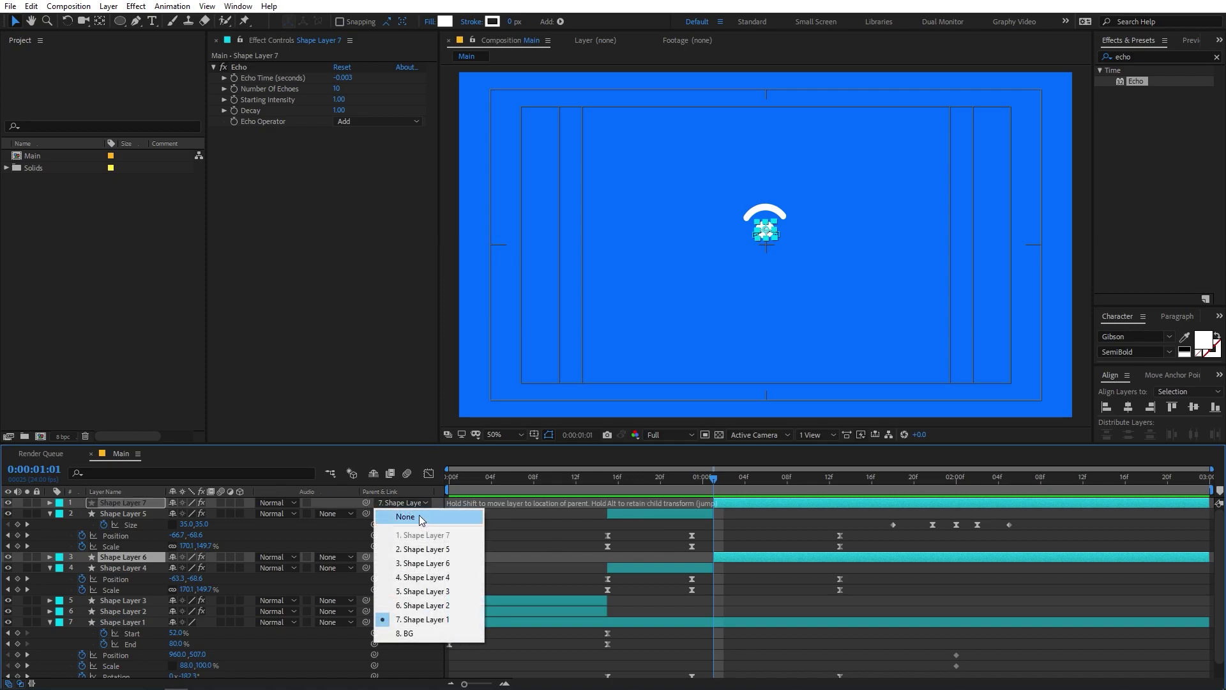
pyautogui.click(415, 518)
pyautogui.click(727, 518)
# Preview the animation from the start and collapse all layer properties
pyautogui.press('Home')
pyautogui.press('space')
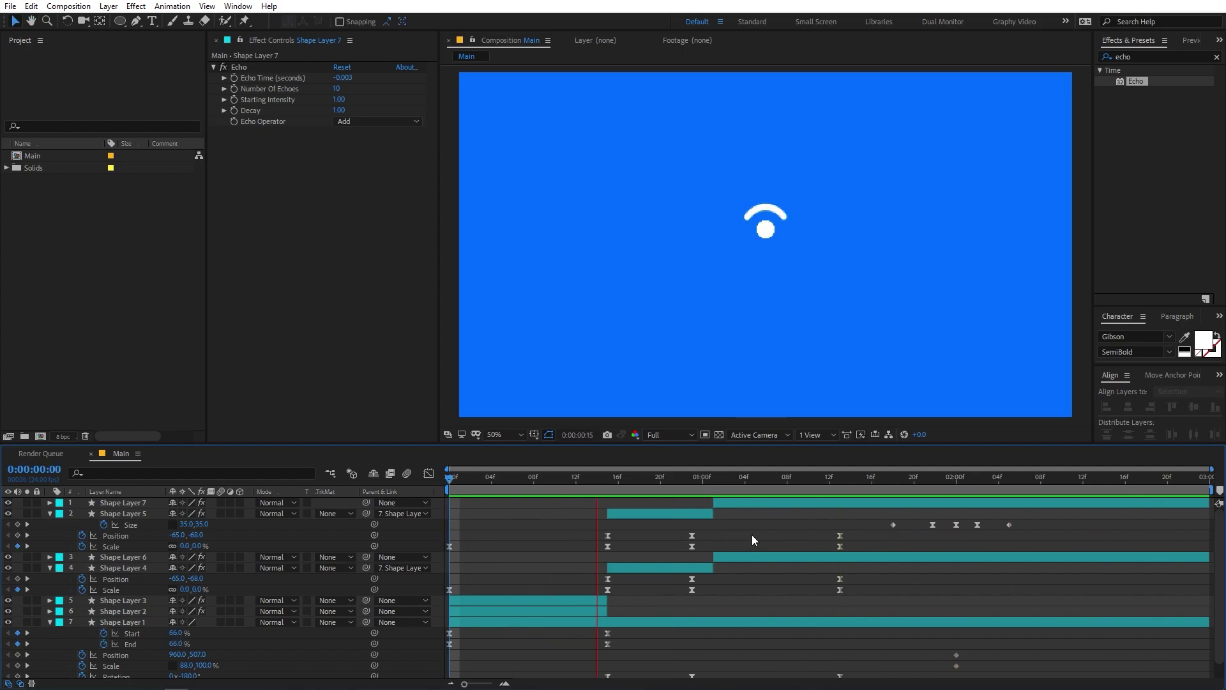
pyautogui.press('space')
pyautogui.hotkey('ctrl', 'a')
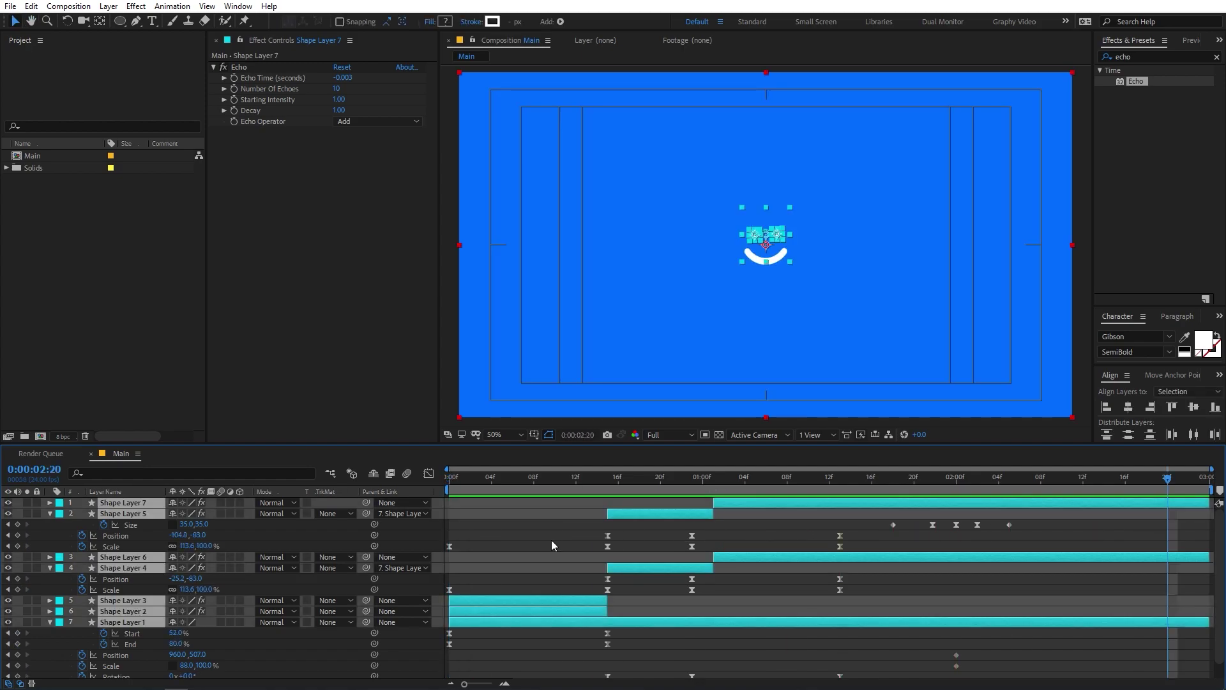
pyautogui.press('u')
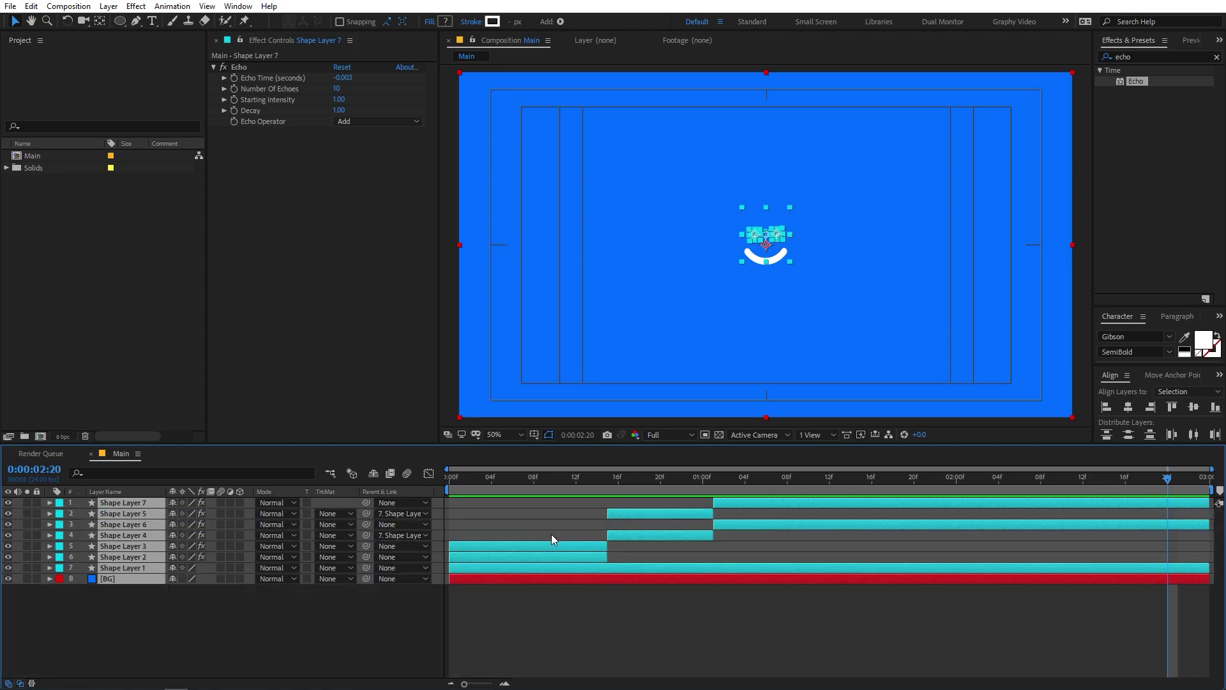
pyautogui.click(615, 637)
pyautogui.press('space')
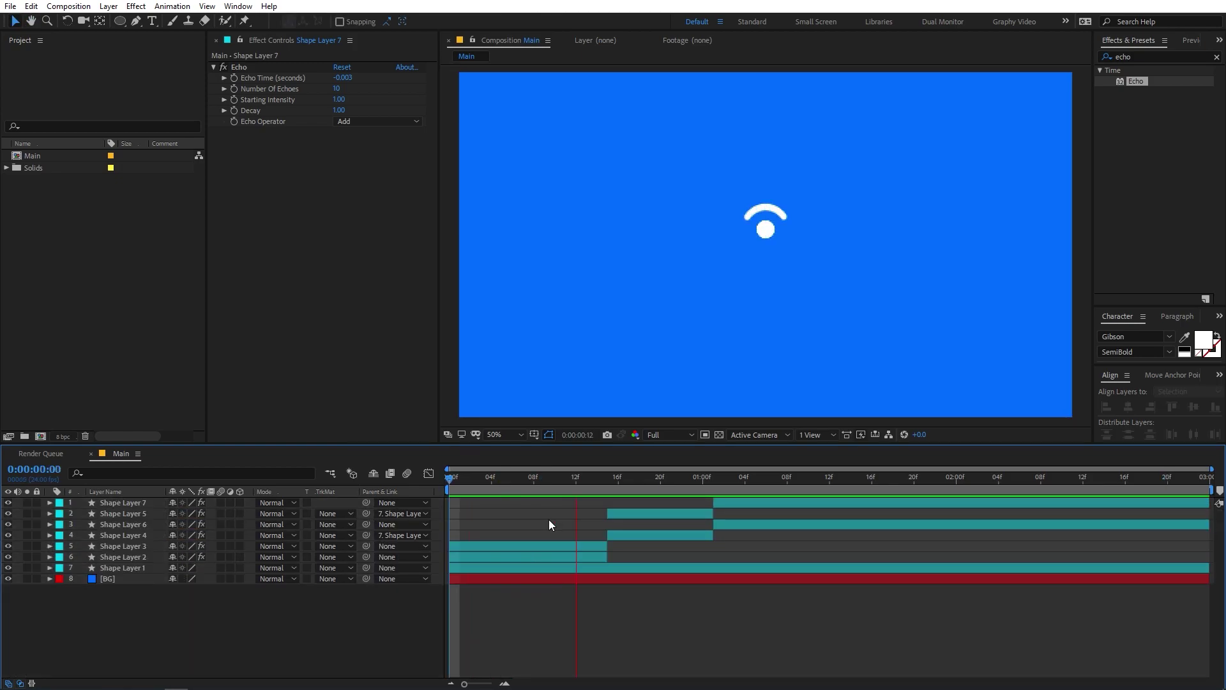
pyautogui.press('space')
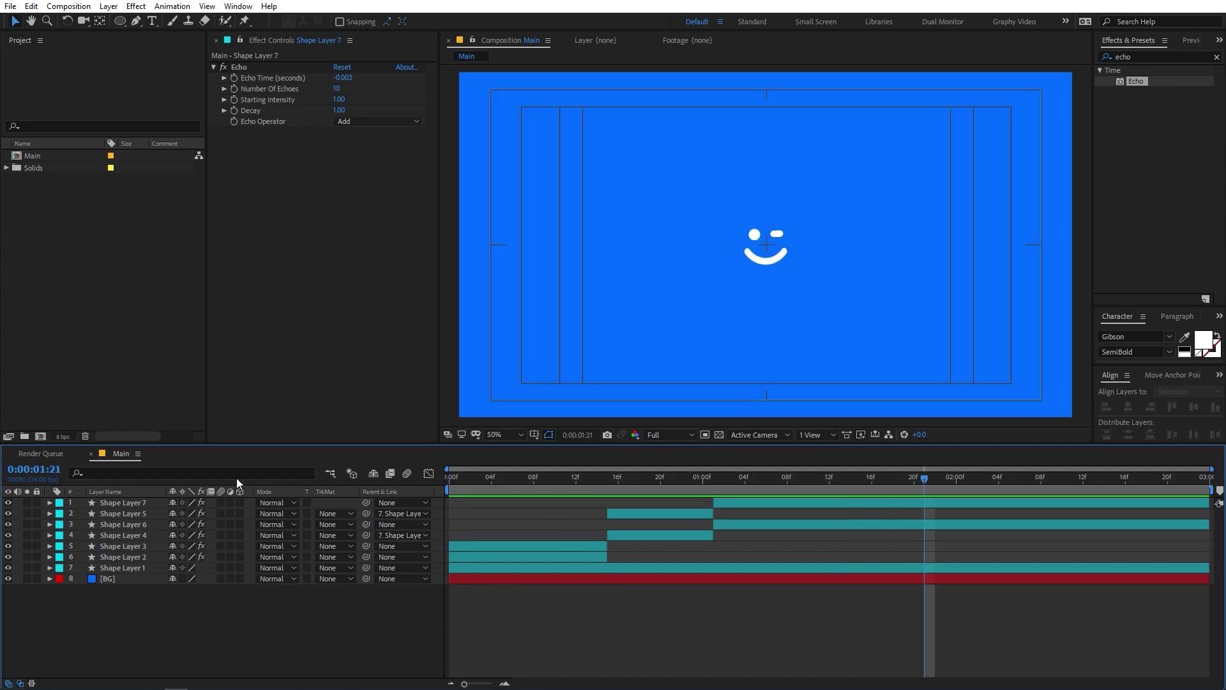
# Add a new Null 1 layer and move the time to 0:00:01:18
pyautogui.rightClick(254, 614)
pyautogui.moveTo(307, 474)
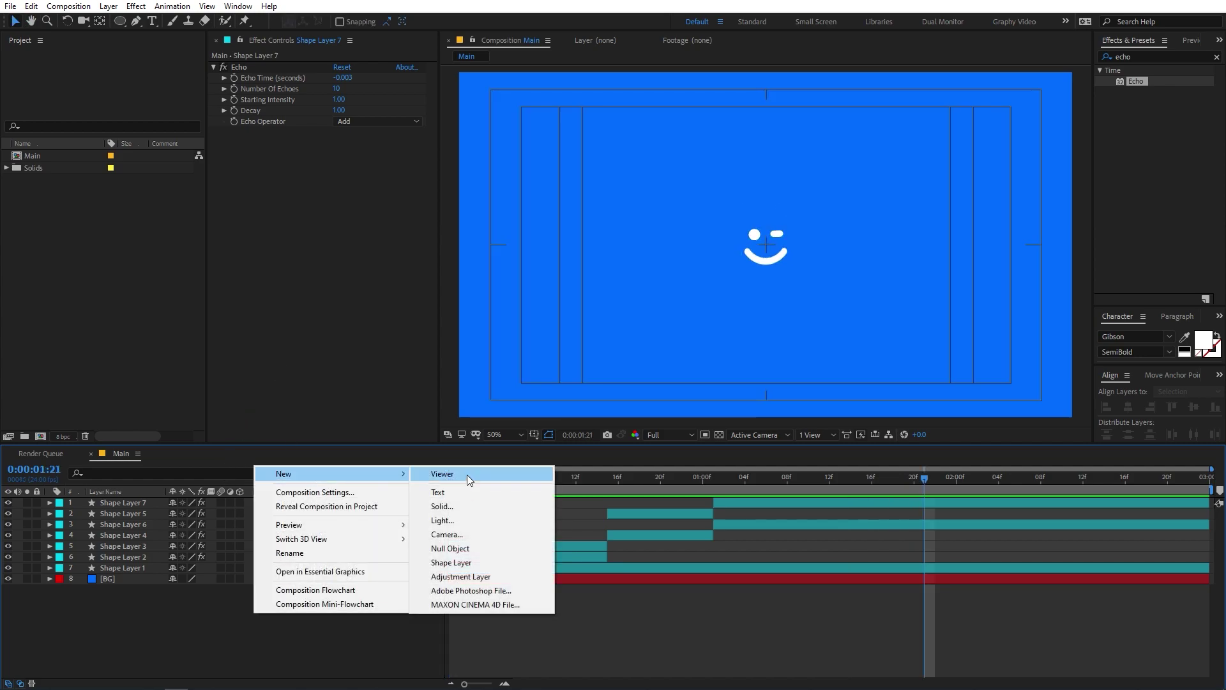
pyautogui.click(434, 548)
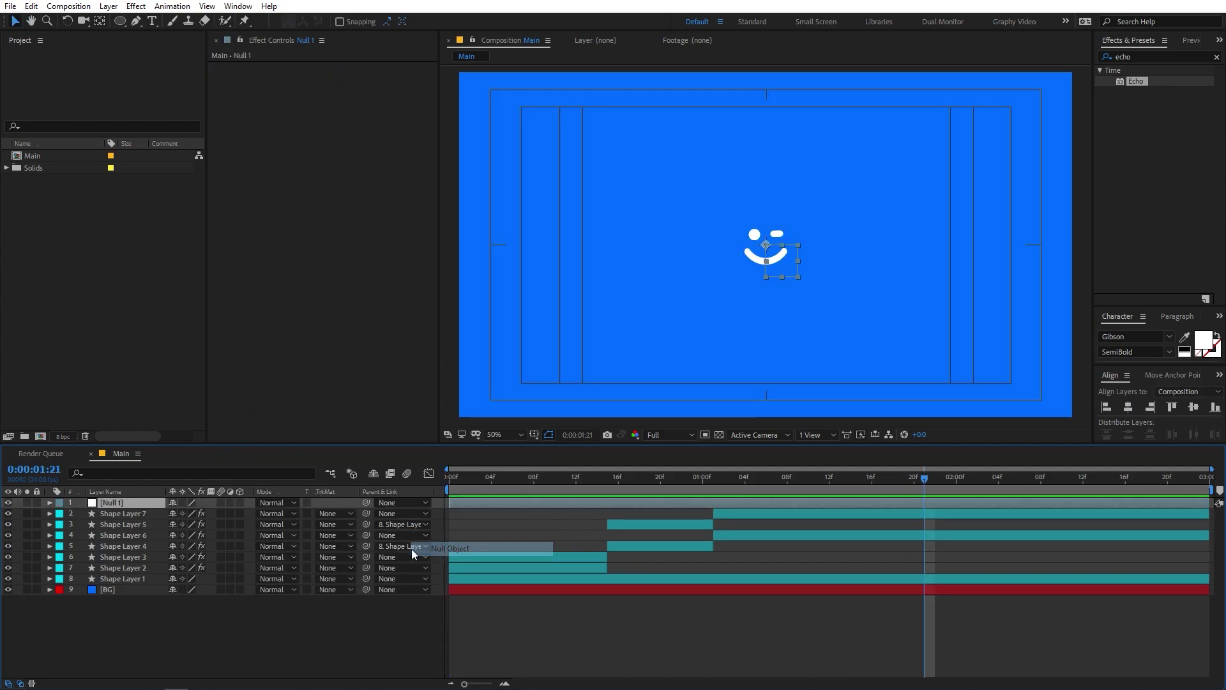
pyautogui.moveTo(701, 481)
pyautogui.mouseDown()
pyautogui.moveTo(654, 497)
pyautogui.moveTo(714, 492)
pyautogui.mouseUp()
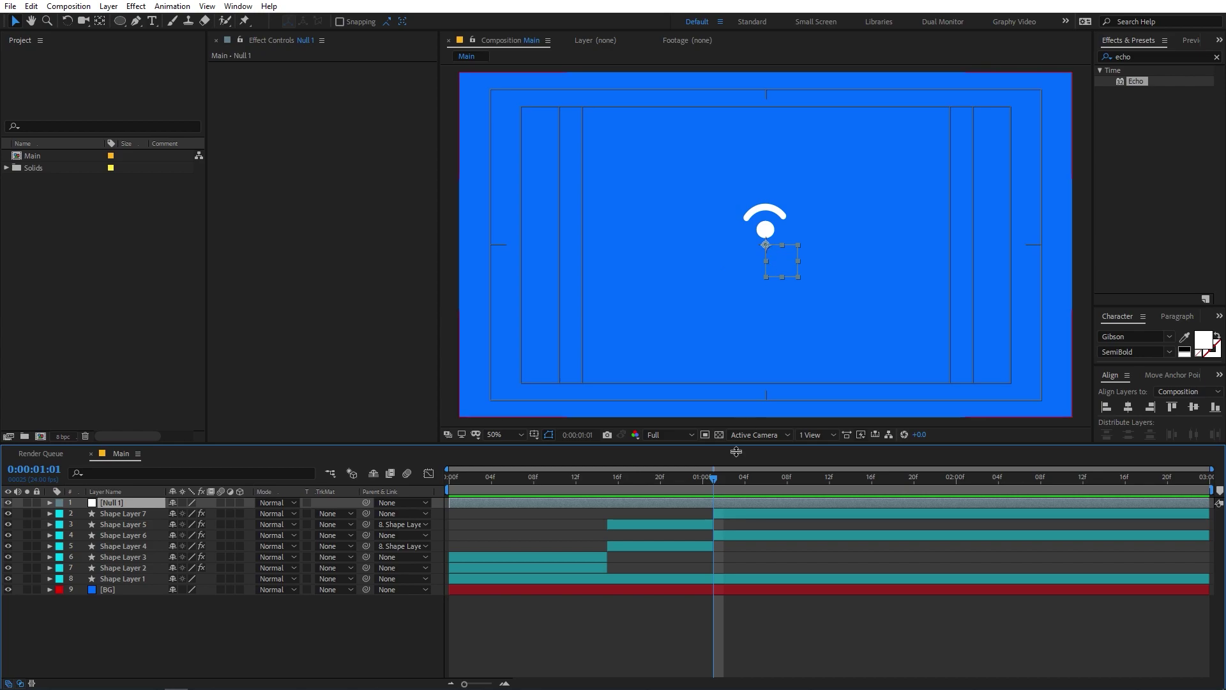
pyautogui.moveTo(722, 480); pyautogui.dragTo(897, 484)
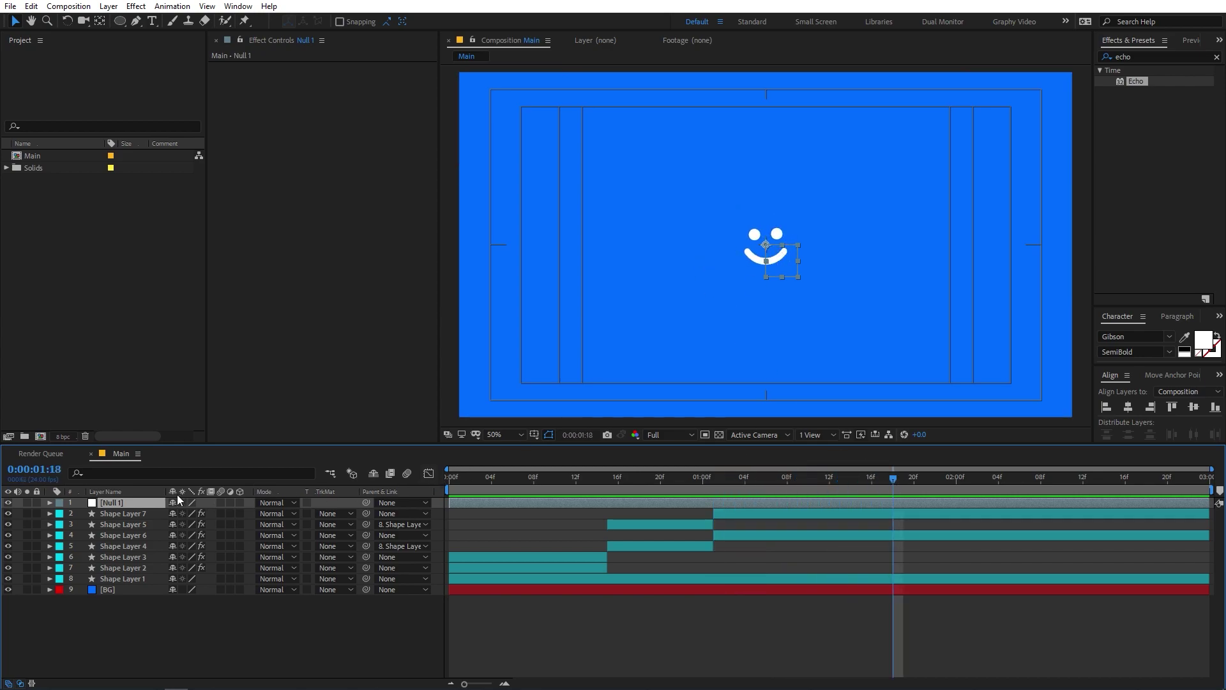
# Parent Shape Layers 7, 6, 3, 2 and 1 to Null 1, then select Null 1
pyautogui.click(136, 512)
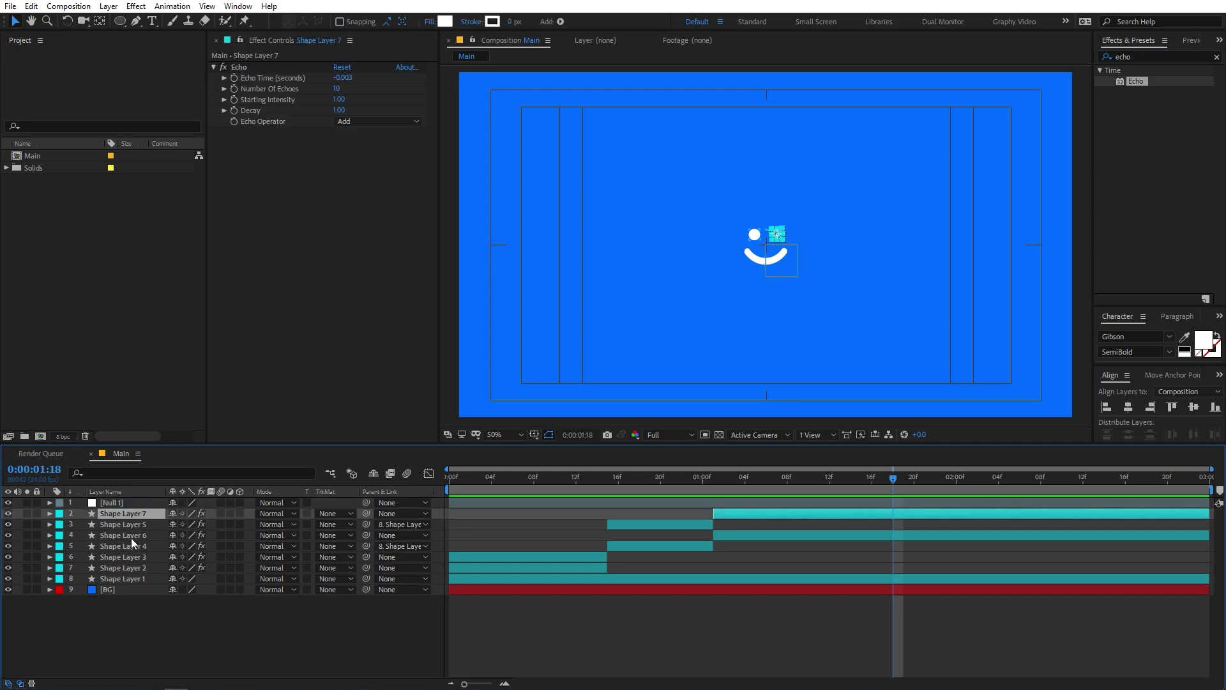
pyautogui.keyDown('ctrl'); pyautogui.click(131, 536); pyautogui.keyUp('ctrl')
pyautogui.keyDown('ctrl'); pyautogui.click(131, 557); pyautogui.keyUp('ctrl')
pyautogui.keyDown('ctrl'); pyautogui.click(133, 568); pyautogui.keyUp('ctrl')
pyautogui.keyDown('ctrl'); pyautogui.click(137, 578); pyautogui.keyUp('ctrl')
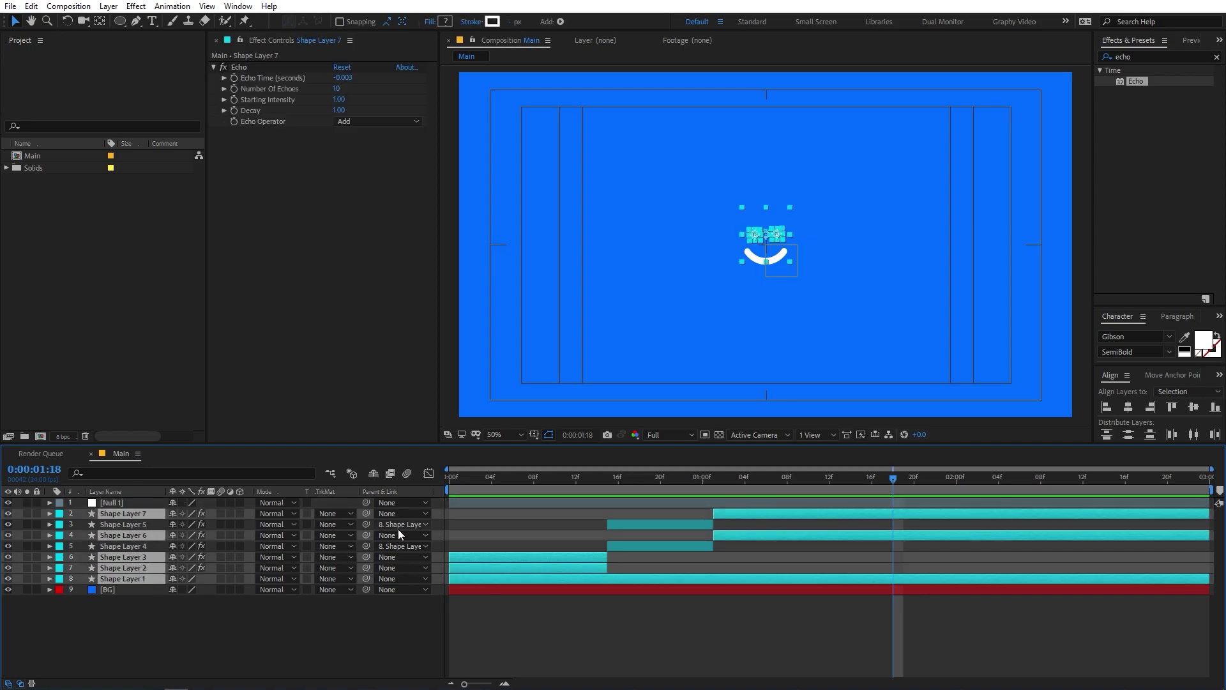
pyautogui.moveTo(371, 511); pyautogui.dragTo(108, 504)
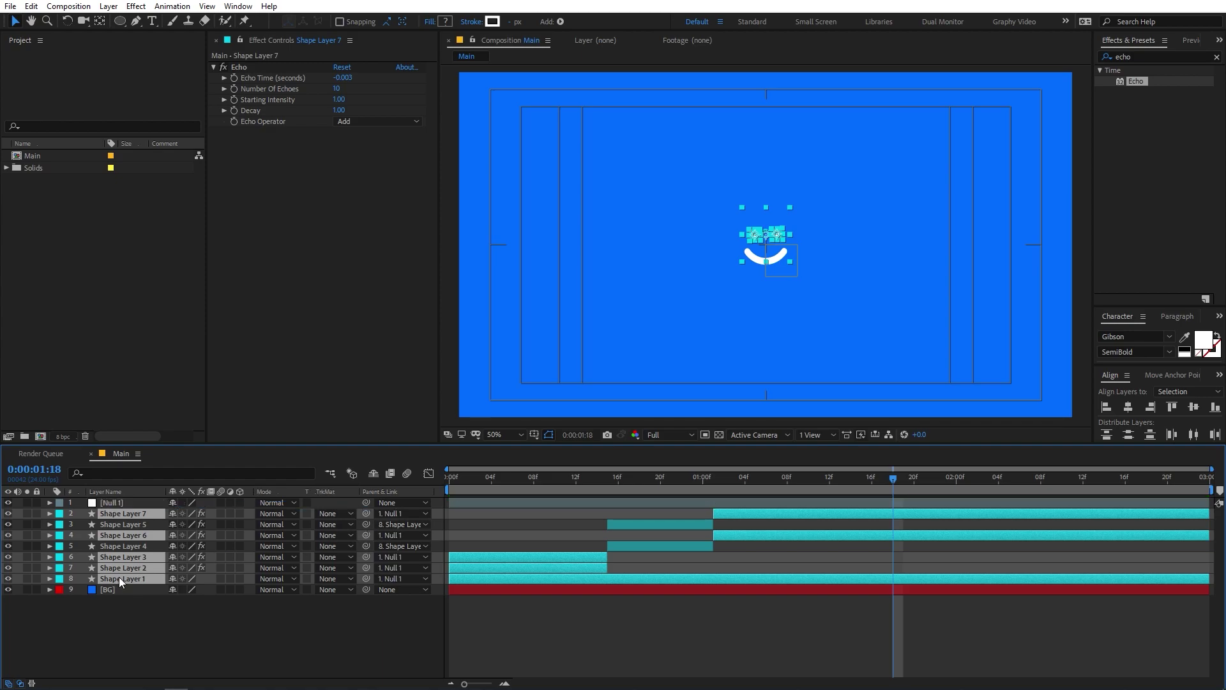
pyautogui.click(125, 502)
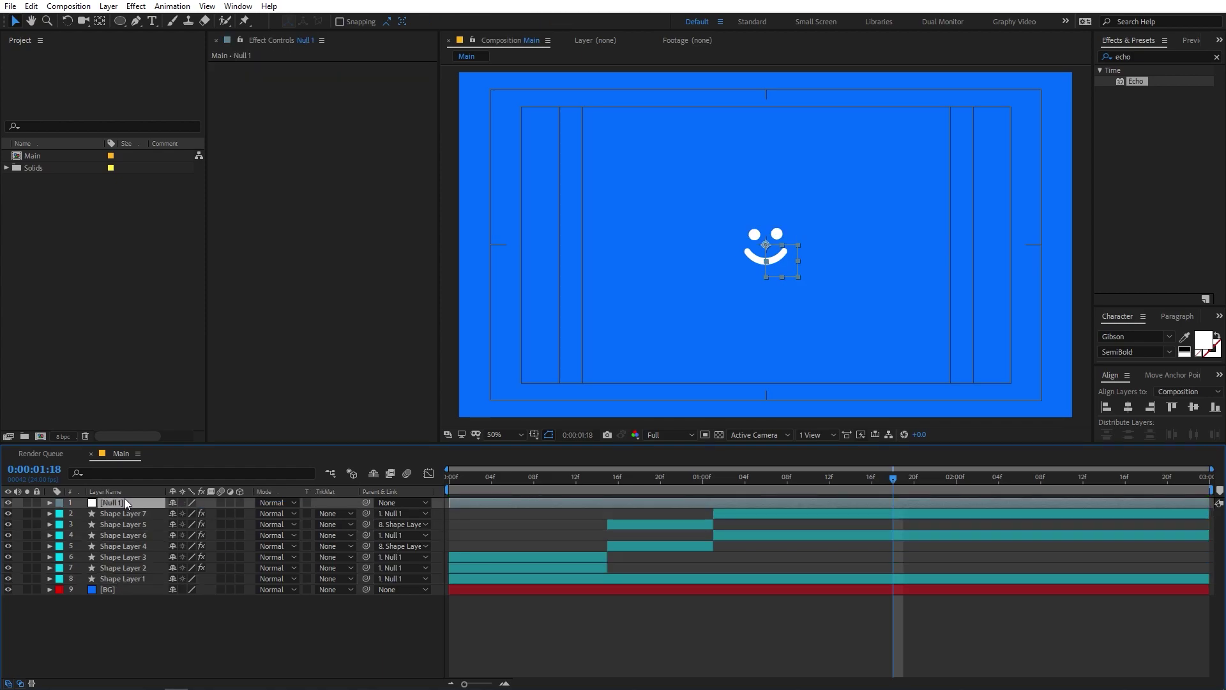
# Keyframe a downward Position dip on Null 1 starting at 0:00:01:07
pyautogui.press('p')
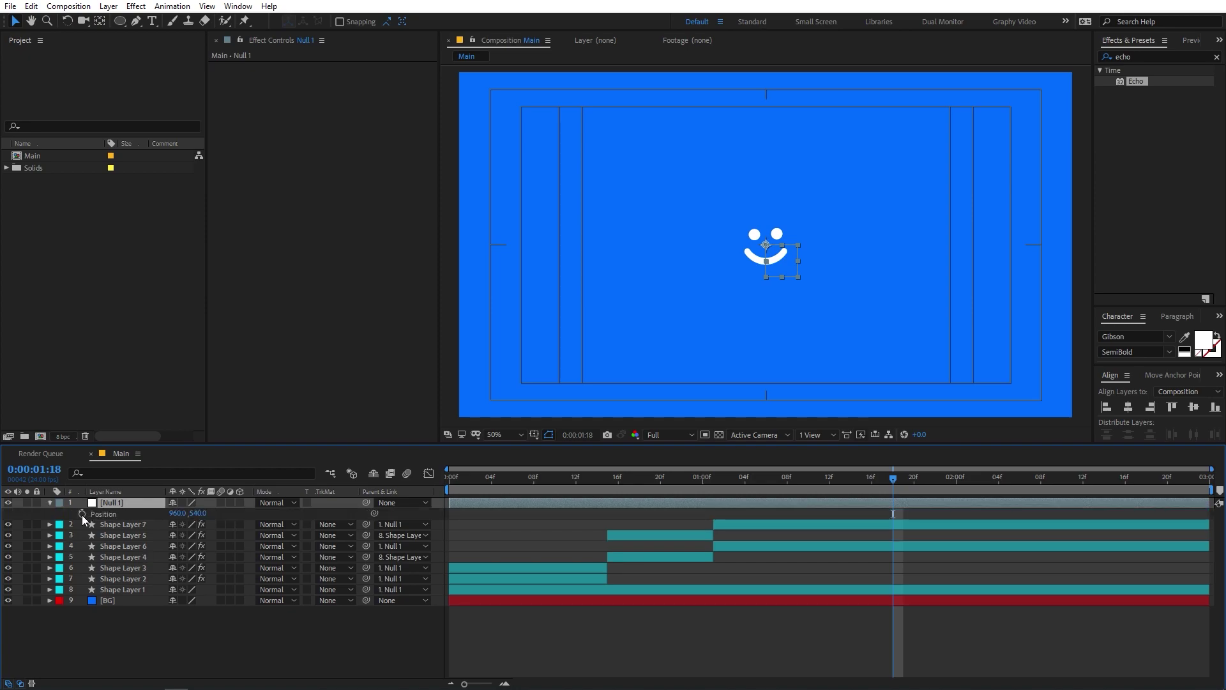
pyautogui.moveTo(883, 485); pyautogui.dragTo(710, 495)
pyautogui.moveTo(766, 250); pyautogui.dragTo(766, 267)
# Ease both Position keyframes in the speed graph, tuning the peak between previews
pyautogui.moveTo(911, 514); pyautogui.dragTo(702, 511)
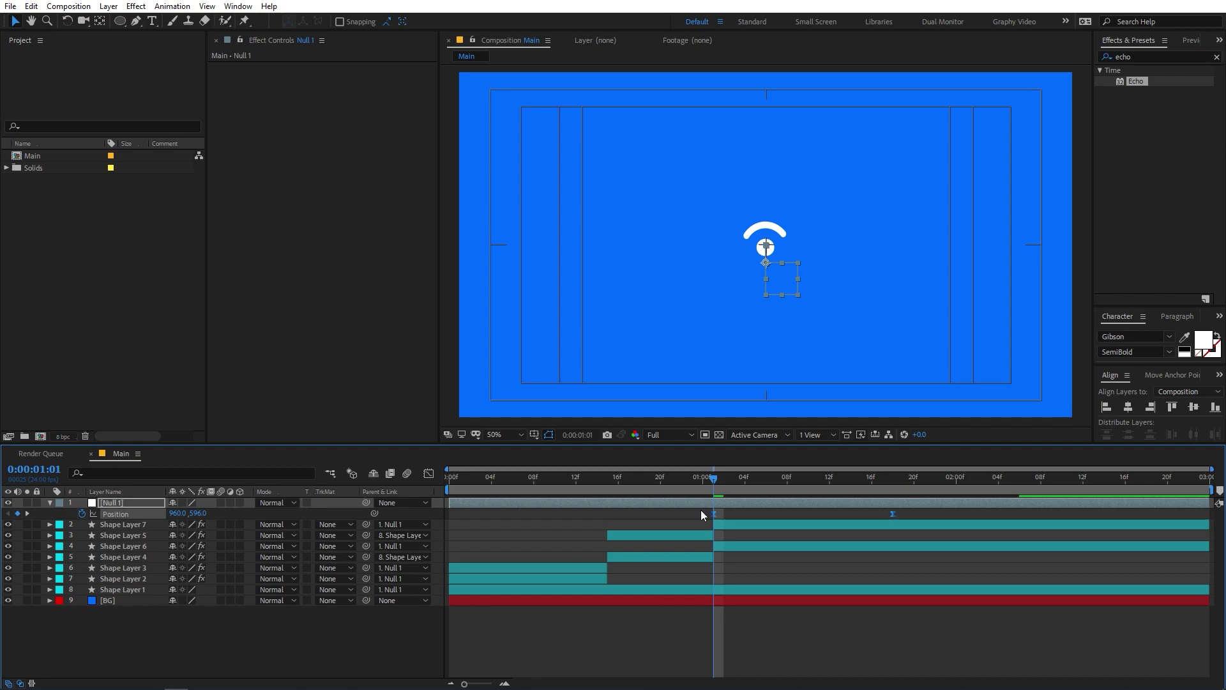
pyautogui.click(428, 473)
pyautogui.moveTo(1031, 605); pyautogui.dragTo(594, 656)
pyautogui.moveTo(862, 640); pyautogui.dragTo(823, 642)
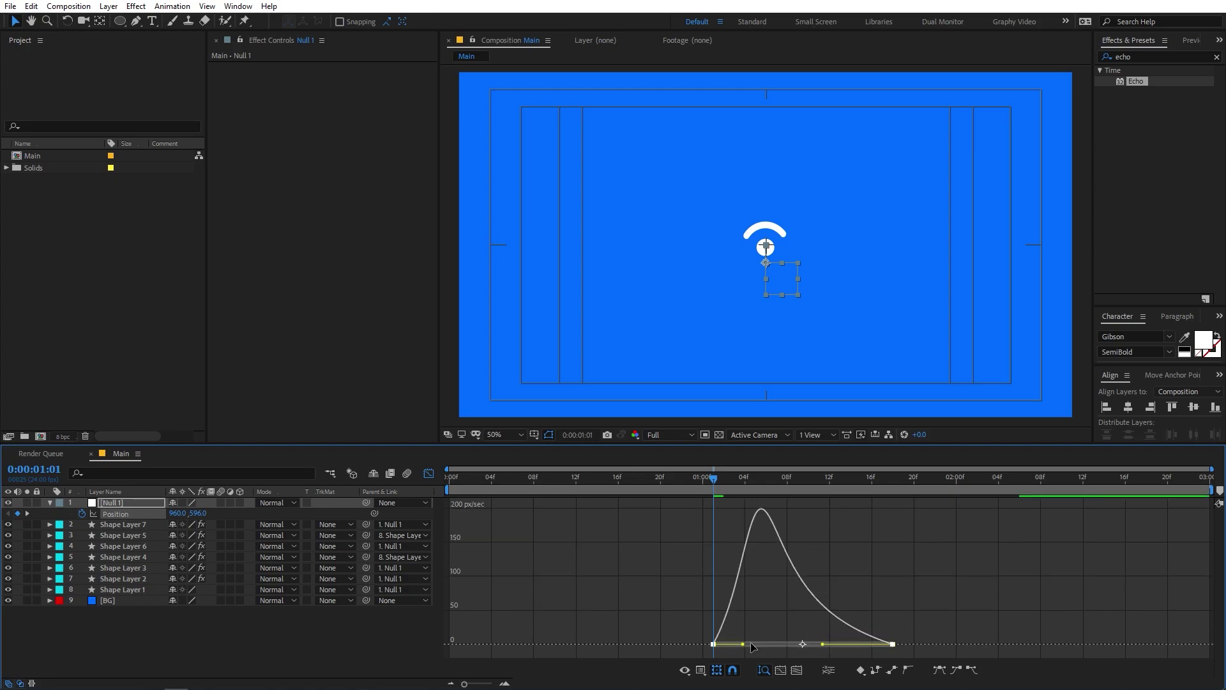
pyautogui.moveTo(746, 646); pyautogui.dragTo(761, 645)
pyautogui.press('space')
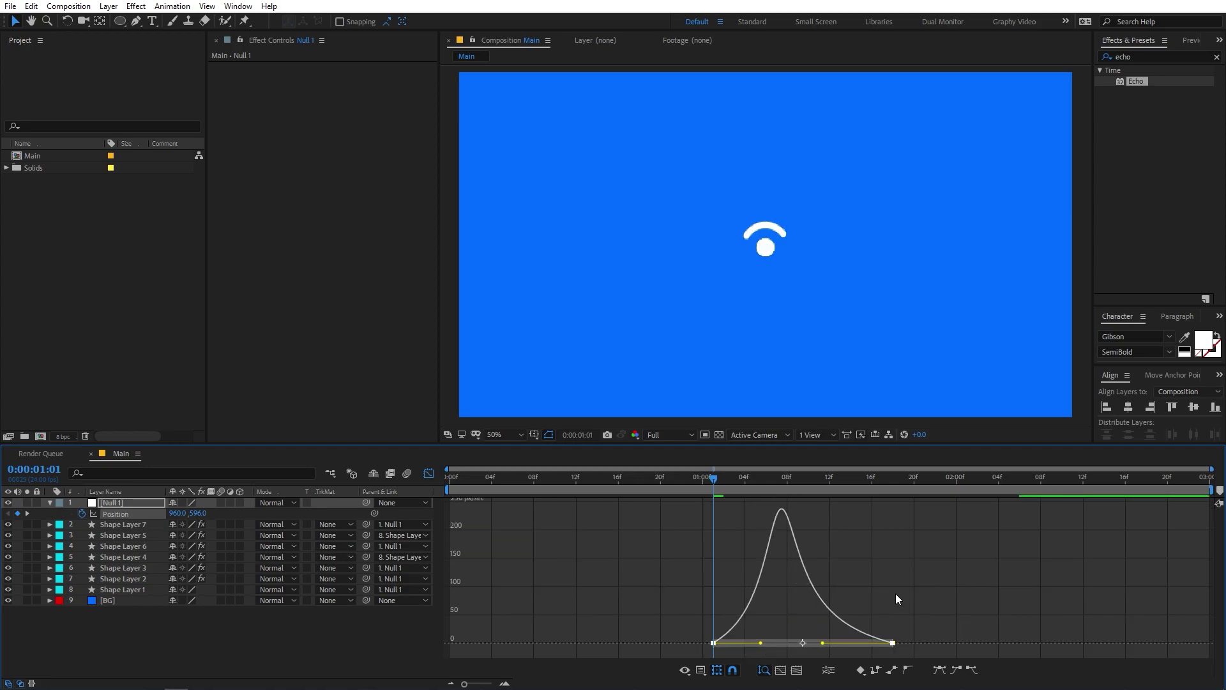
pyautogui.press('space')
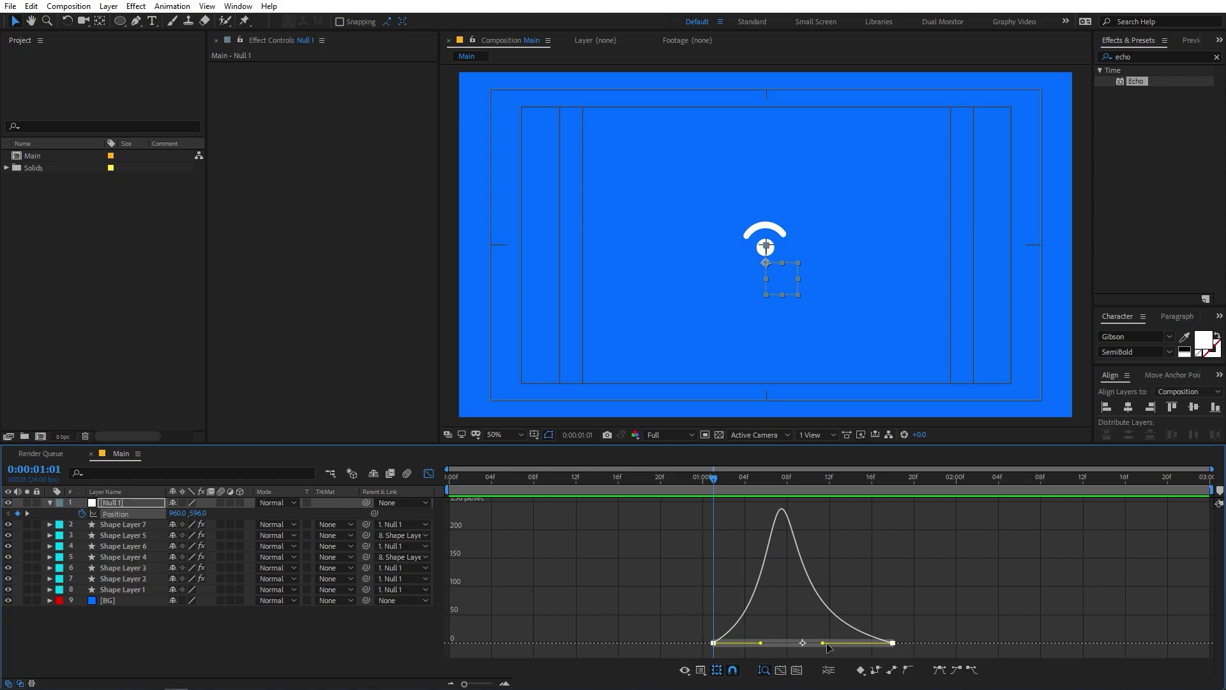
pyautogui.moveTo(823, 643); pyautogui.dragTo(803, 644)
pyautogui.moveTo(745, 497); pyautogui.dragTo(645, 493)
pyautogui.press('space')
pyautogui.press('space')
pyautogui.moveTo(761, 644); pyautogui.dragTo(744, 646)
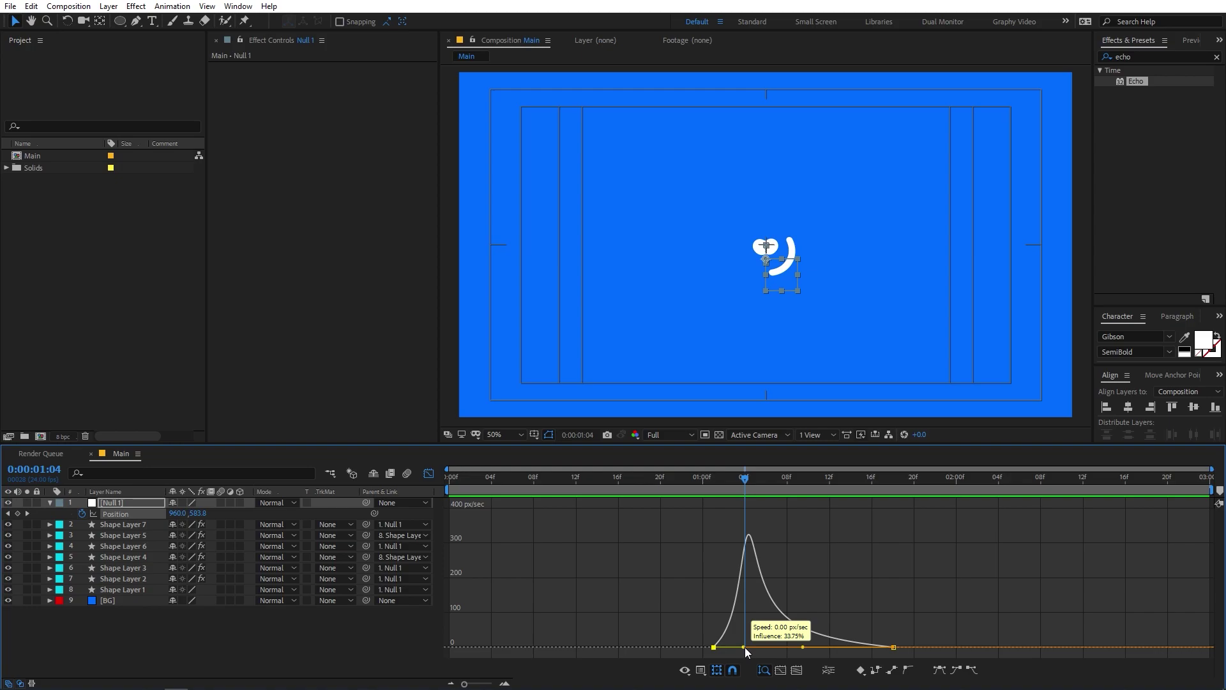
pyautogui.click(428, 474)
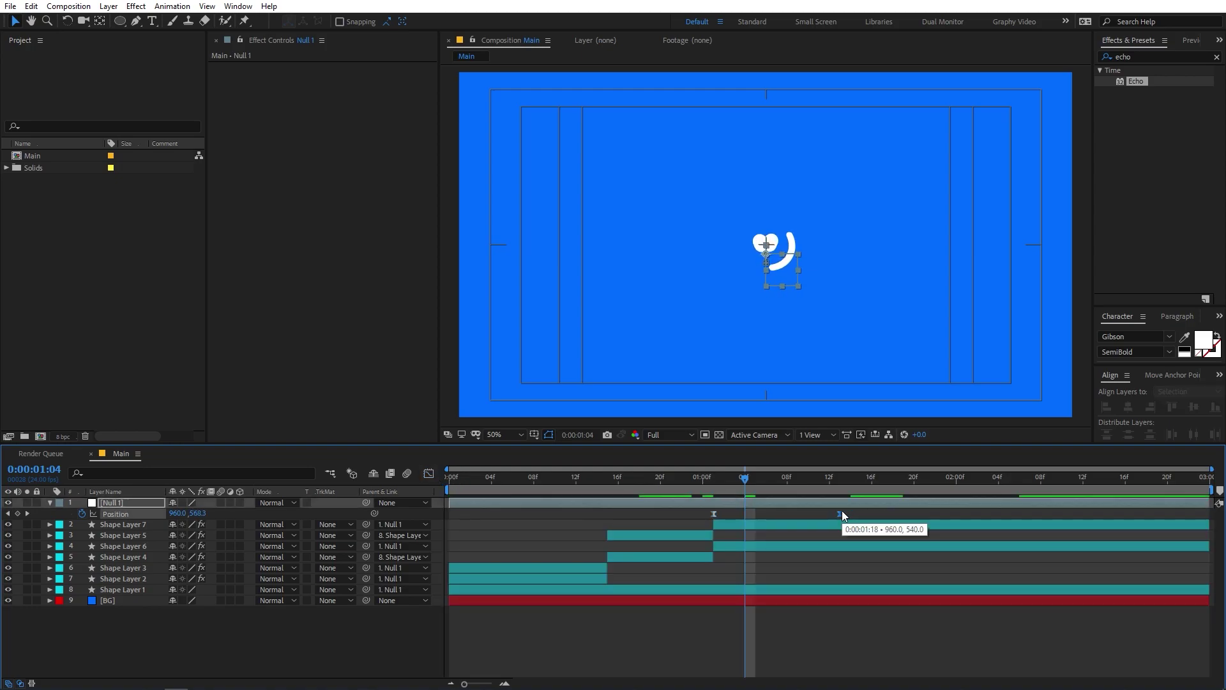
# Preview the animation, then scale Null 1 to 157.5% at 0:00:01:01
pyautogui.press('space')
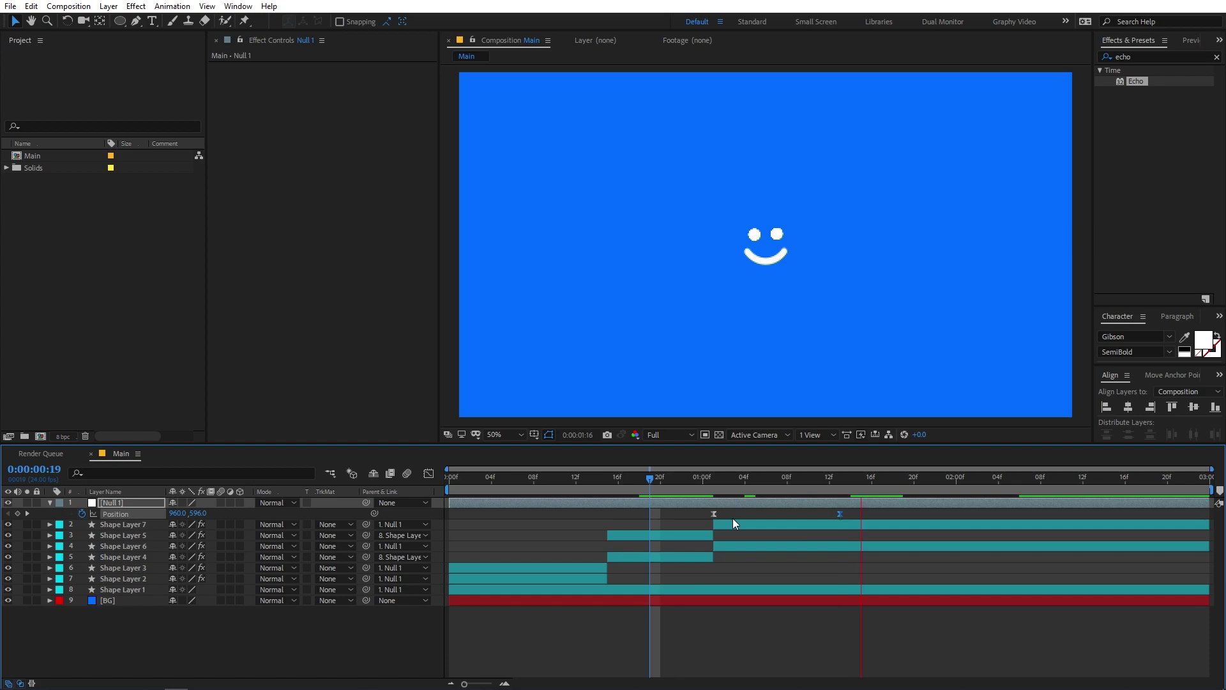
pyautogui.moveTo(650, 478); pyautogui.dragTo(492, 478)
pyautogui.press('space')
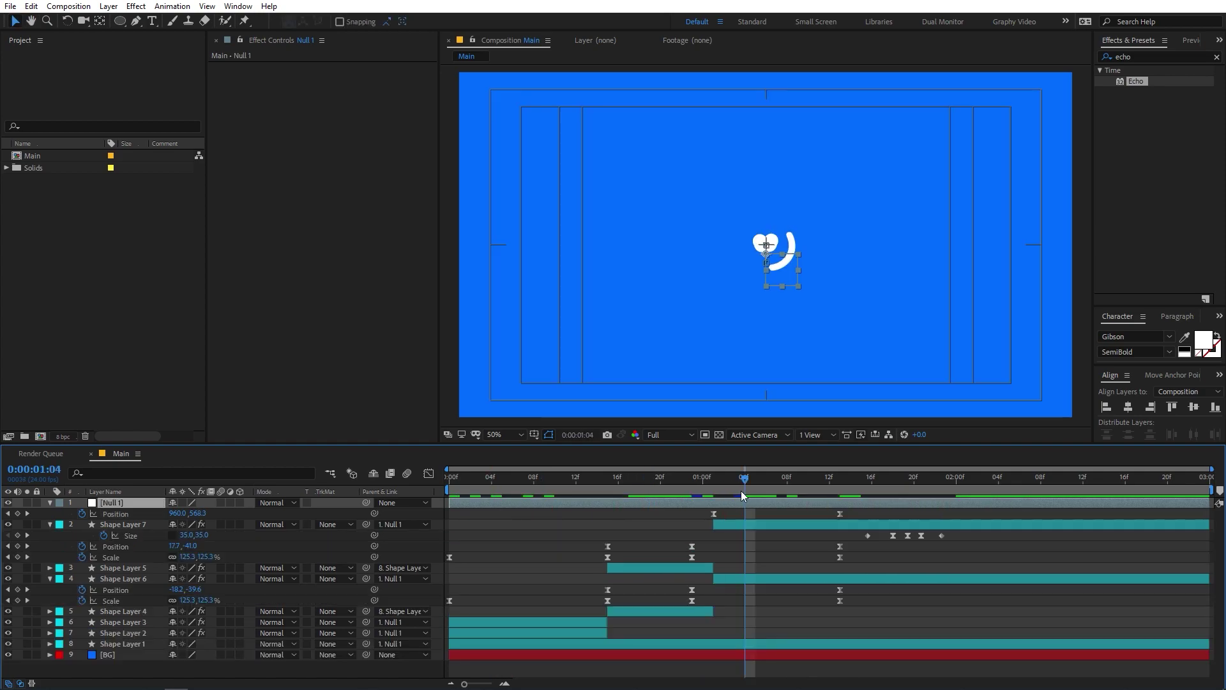
pyautogui.moveTo(745, 491); pyautogui.dragTo(714, 491)
pyautogui.press('s')
pyautogui.moveTo(195, 514); pyautogui.dragTo(561, 509)
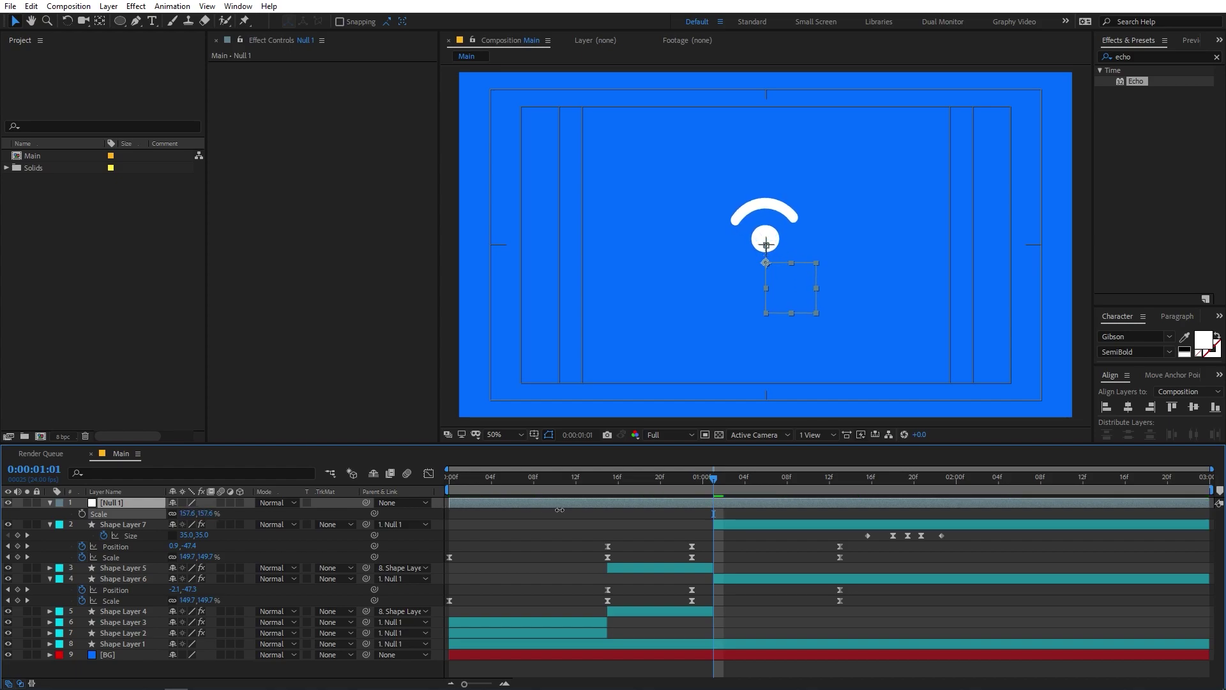
# Enable motion blur on Shape Layers 7 through 1 and the composition's master switch
pyautogui.moveTo(656, 480); pyautogui.dragTo(486, 490)
pyautogui.press('space')
pyautogui.press('space')
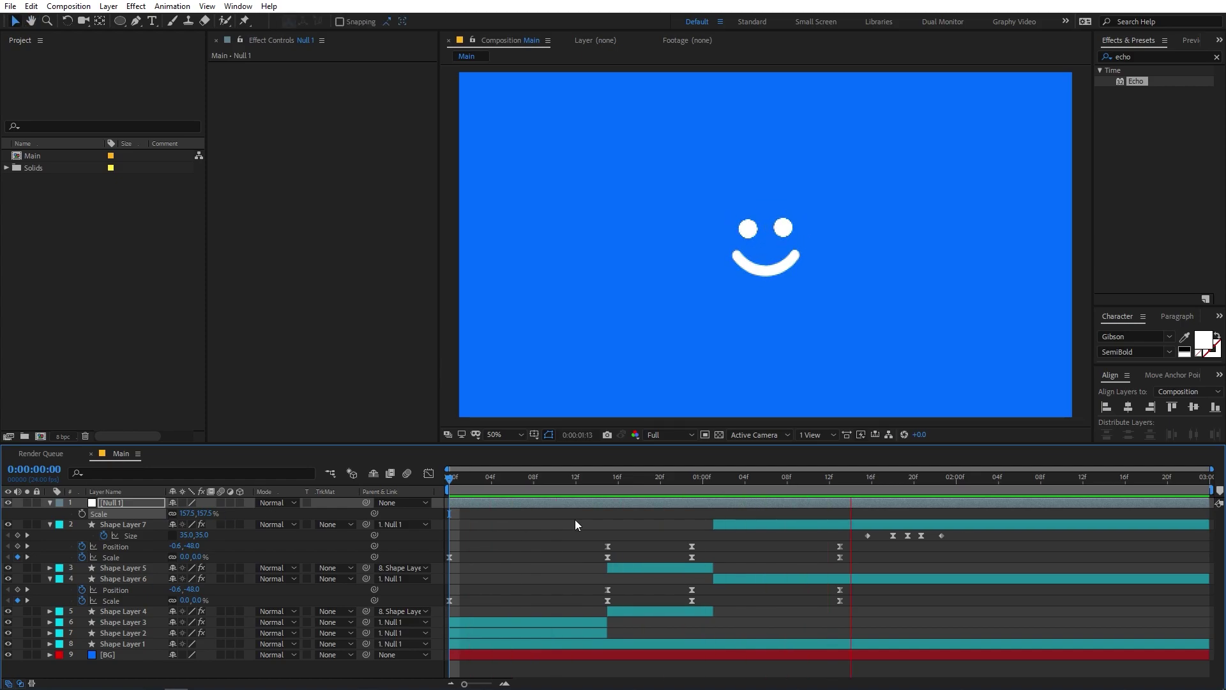
pyautogui.press('space')
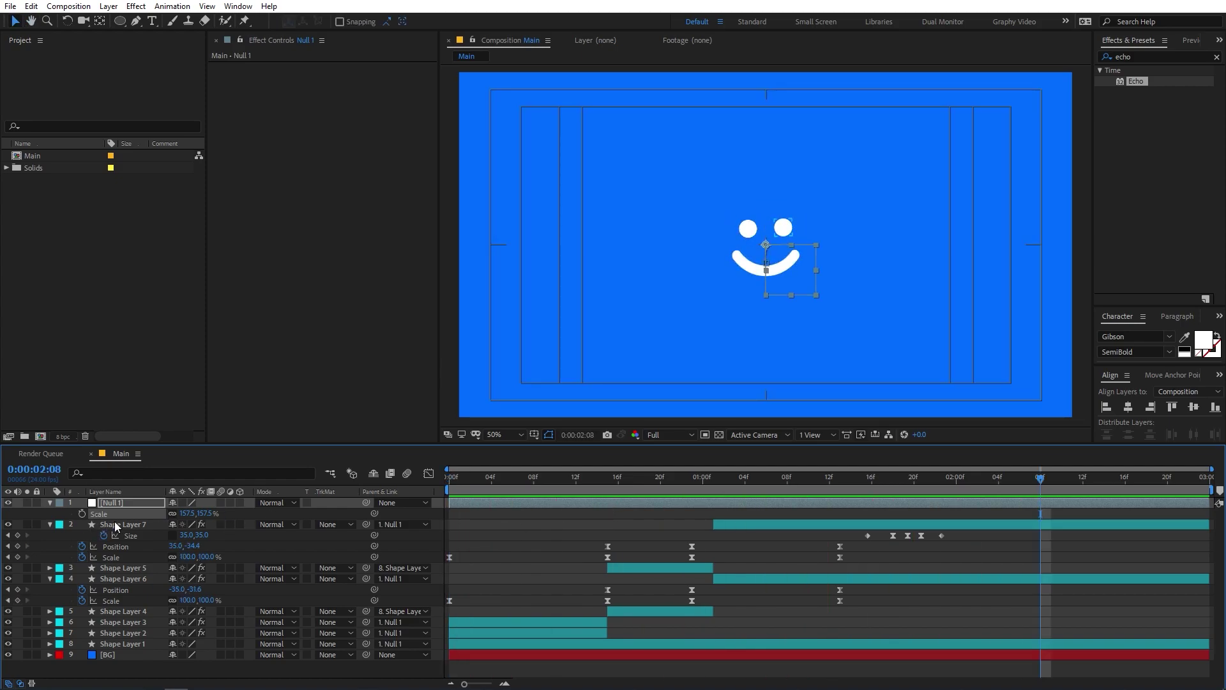
pyautogui.click(116, 525)
pyautogui.keyDown('shift'); pyautogui.click(119, 645); pyautogui.keyUp('shift')
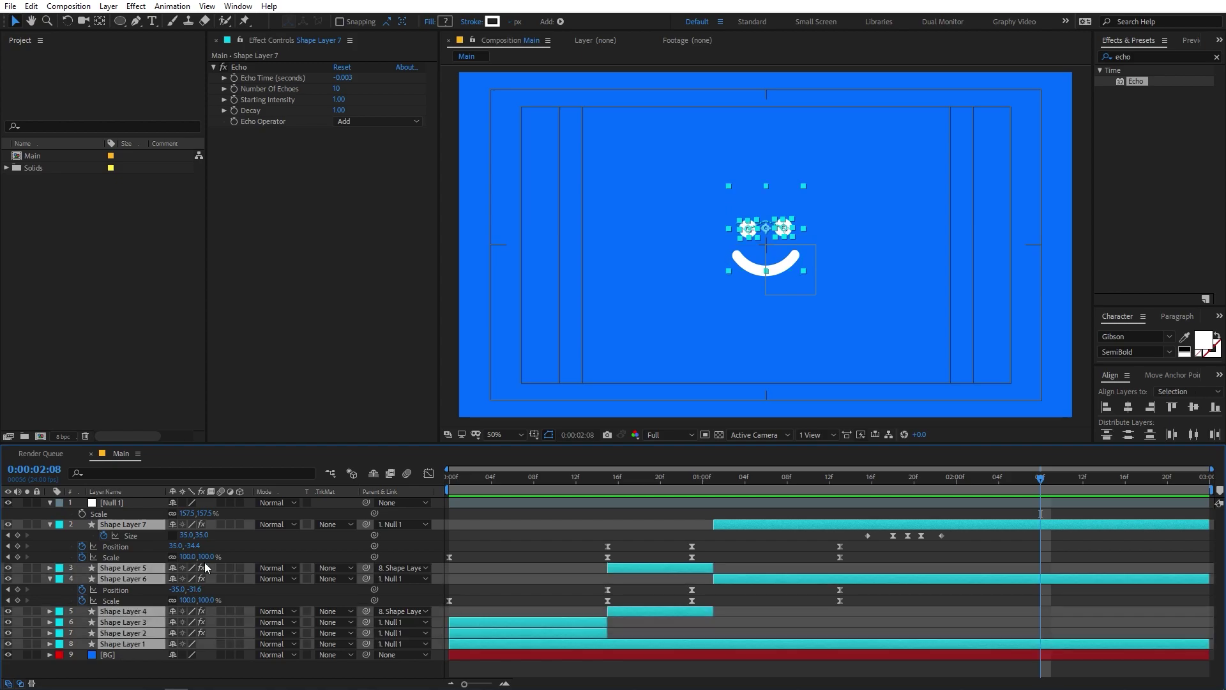
pyautogui.click(221, 524)
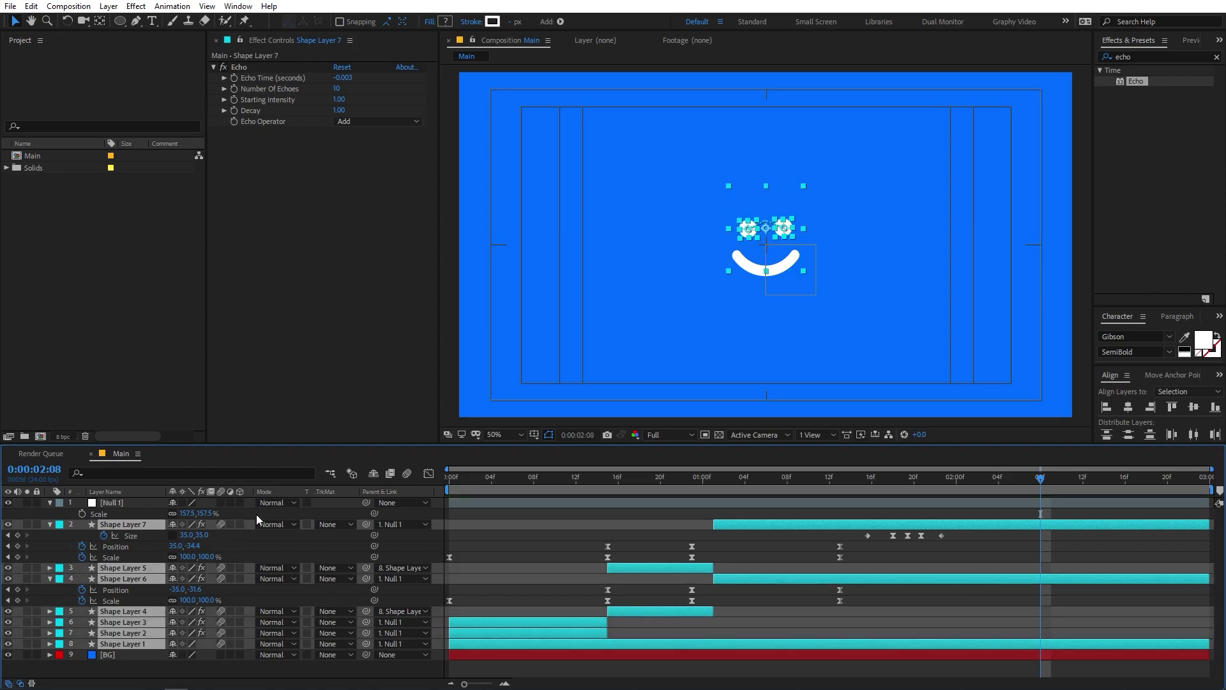
pyautogui.click(407, 474)
# Preview the motion-blurred animation, inspecting the blur at 0:00:01:04
pyautogui.press('Home')
pyautogui.click(517, 531)
pyautogui.press('space')
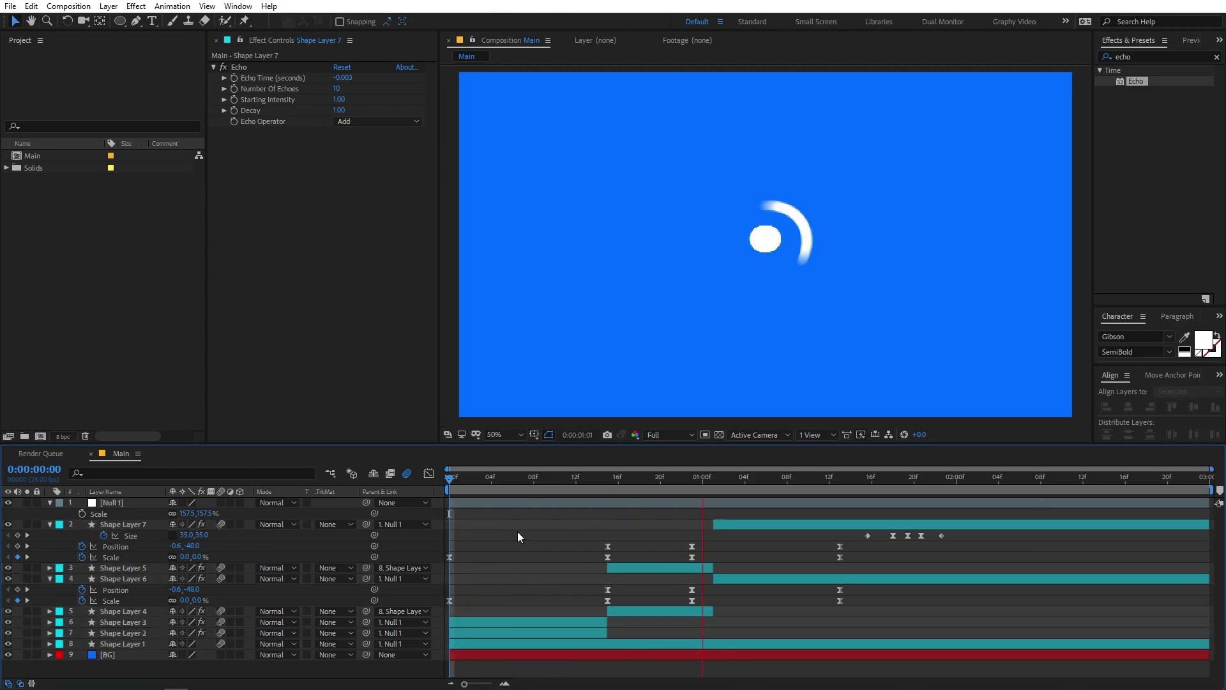
pyautogui.click(810, 489)
pyautogui.moveTo(813, 493); pyautogui.dragTo(745, 491)
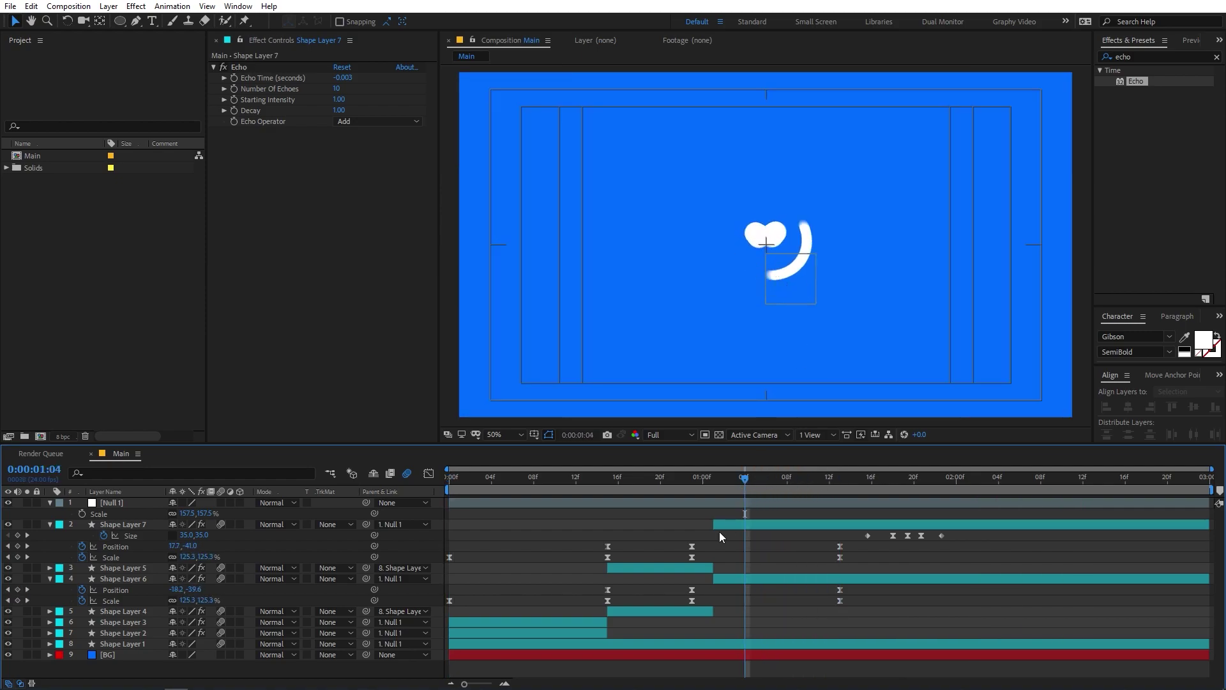
pyautogui.press('Home')
pyautogui.press('space')
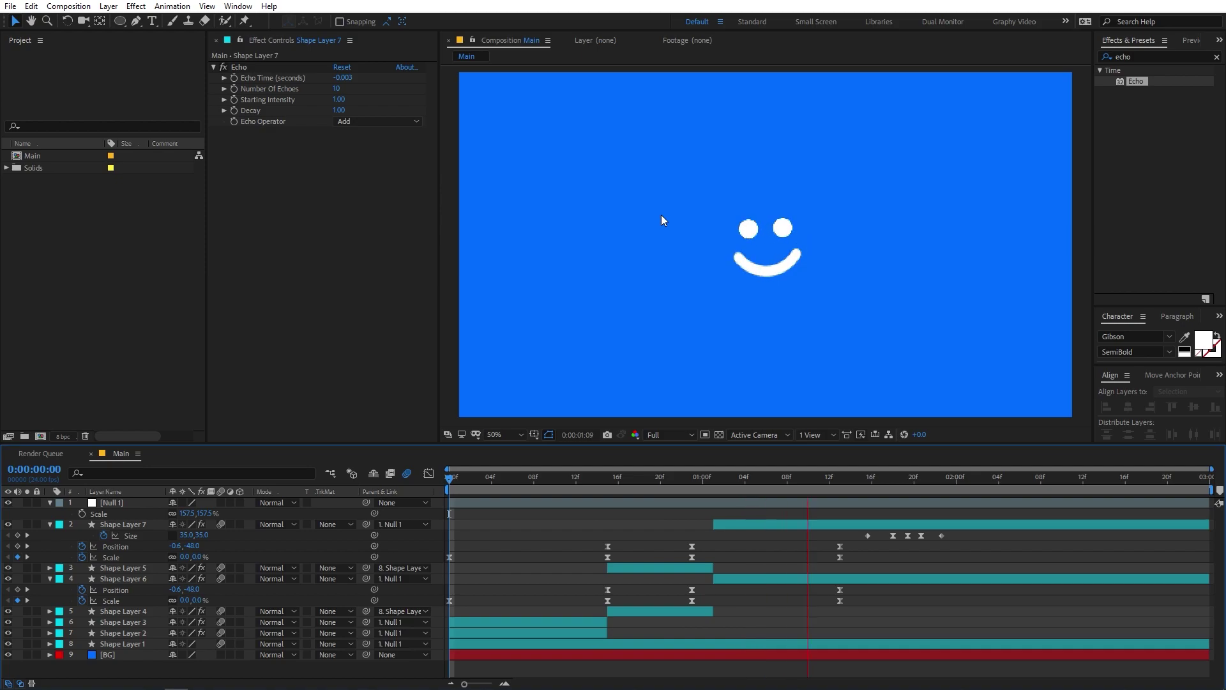
# Select Null 1 and show its Scale value in the timeline
pyautogui.scroll(-2, 826, 197)
pyautogui.scroll(2, 826, 197)
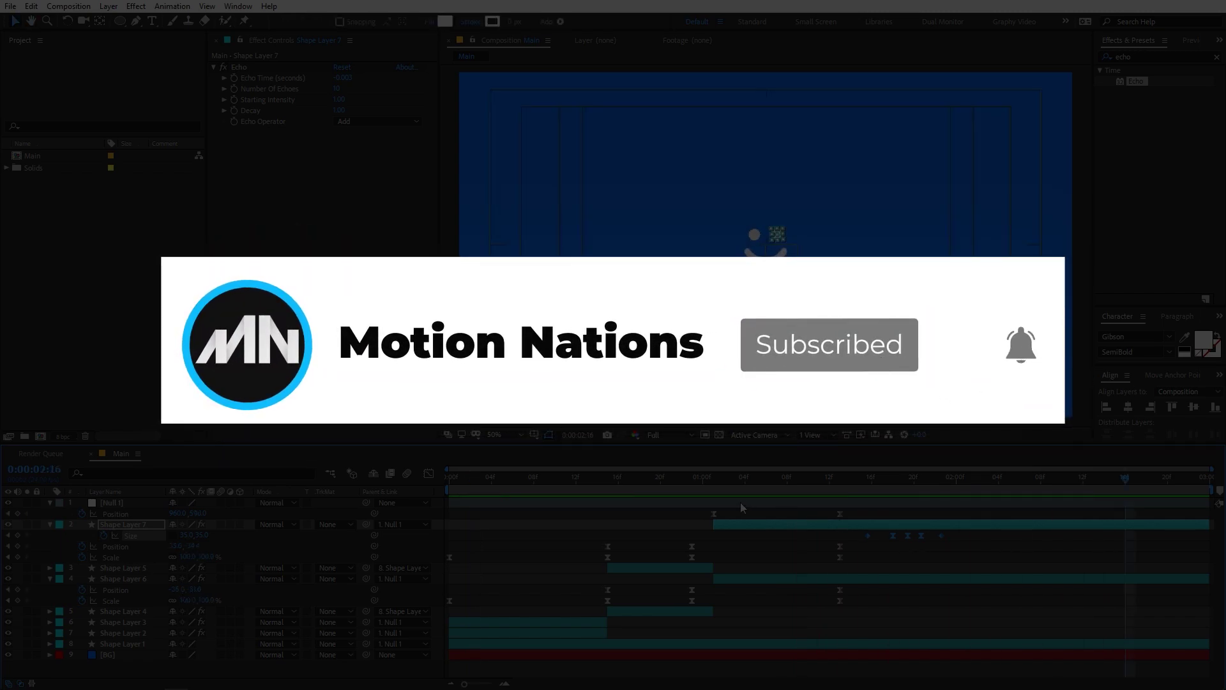
pyautogui.click(738, 502)
pyautogui.press('s')
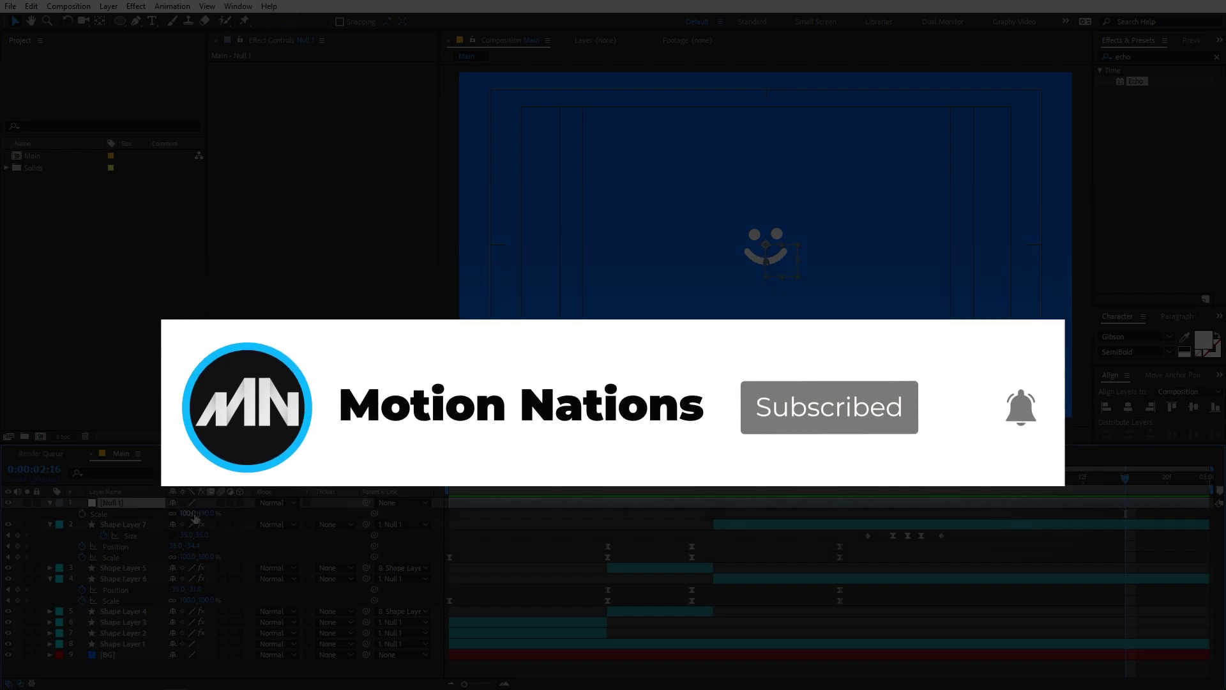